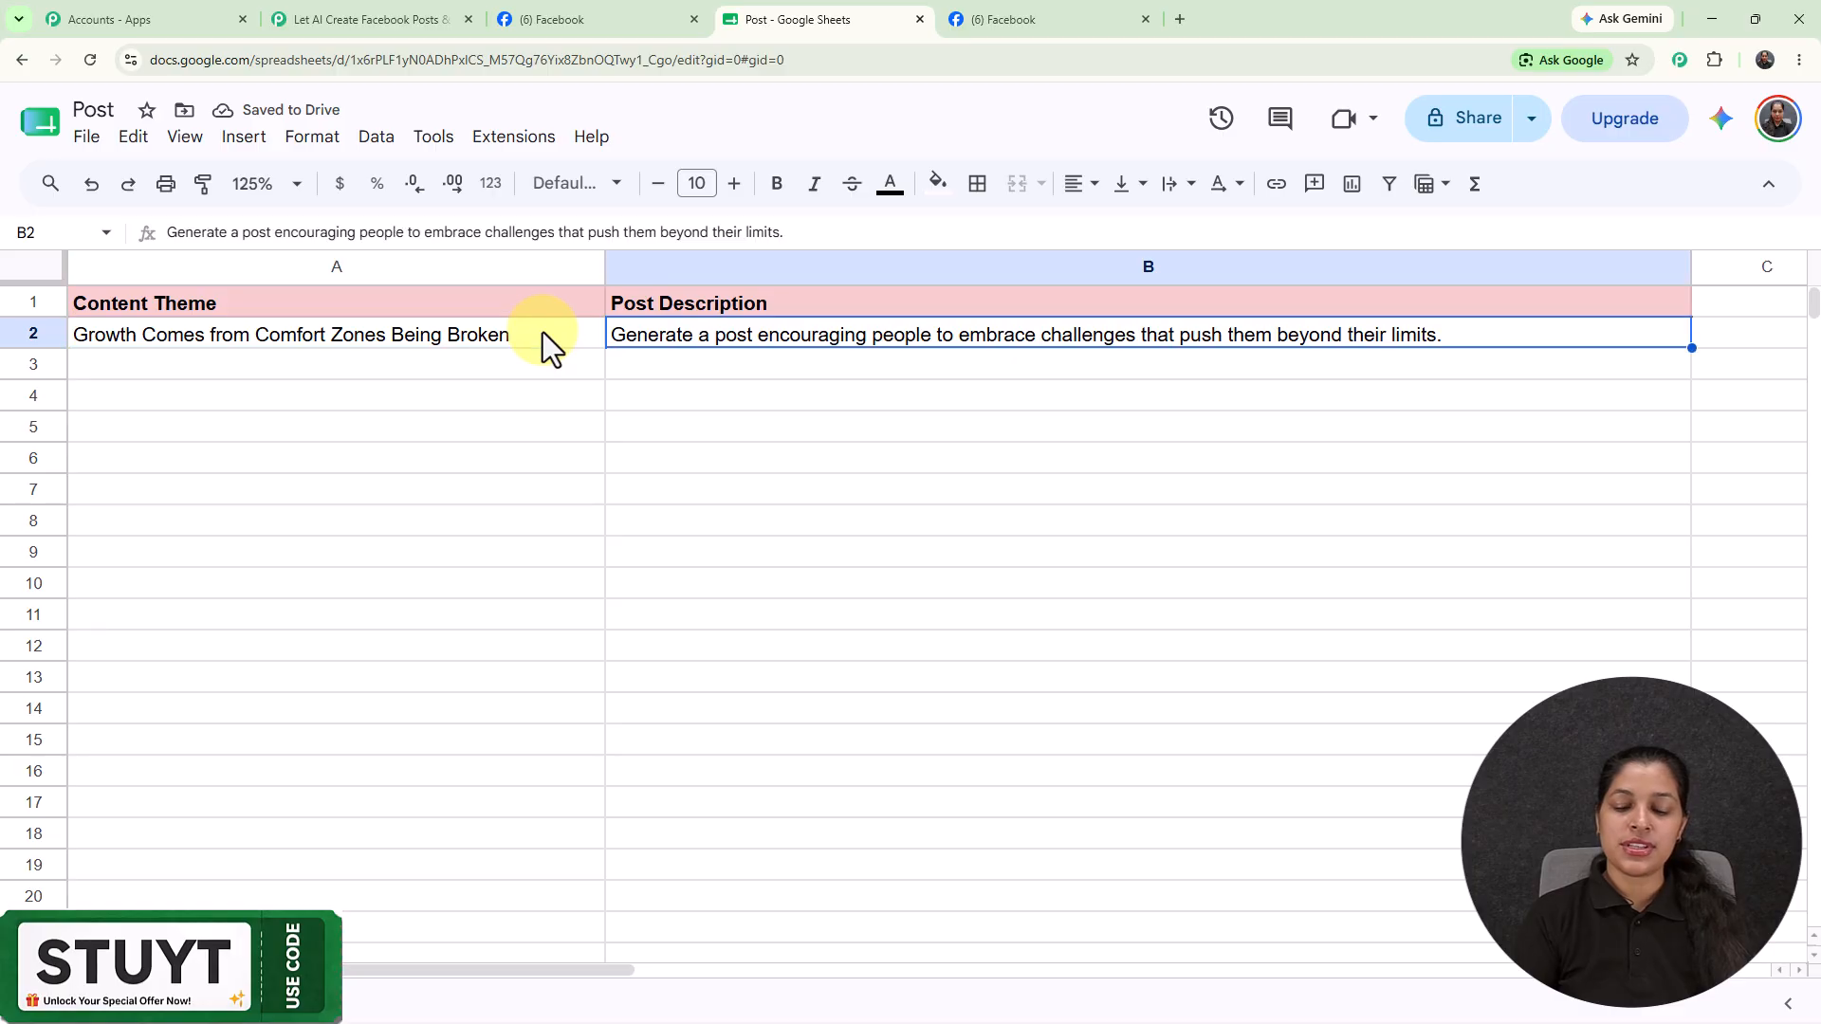
Reopen the post description in cell B2 for editing and commit the entry again.
key(Return)
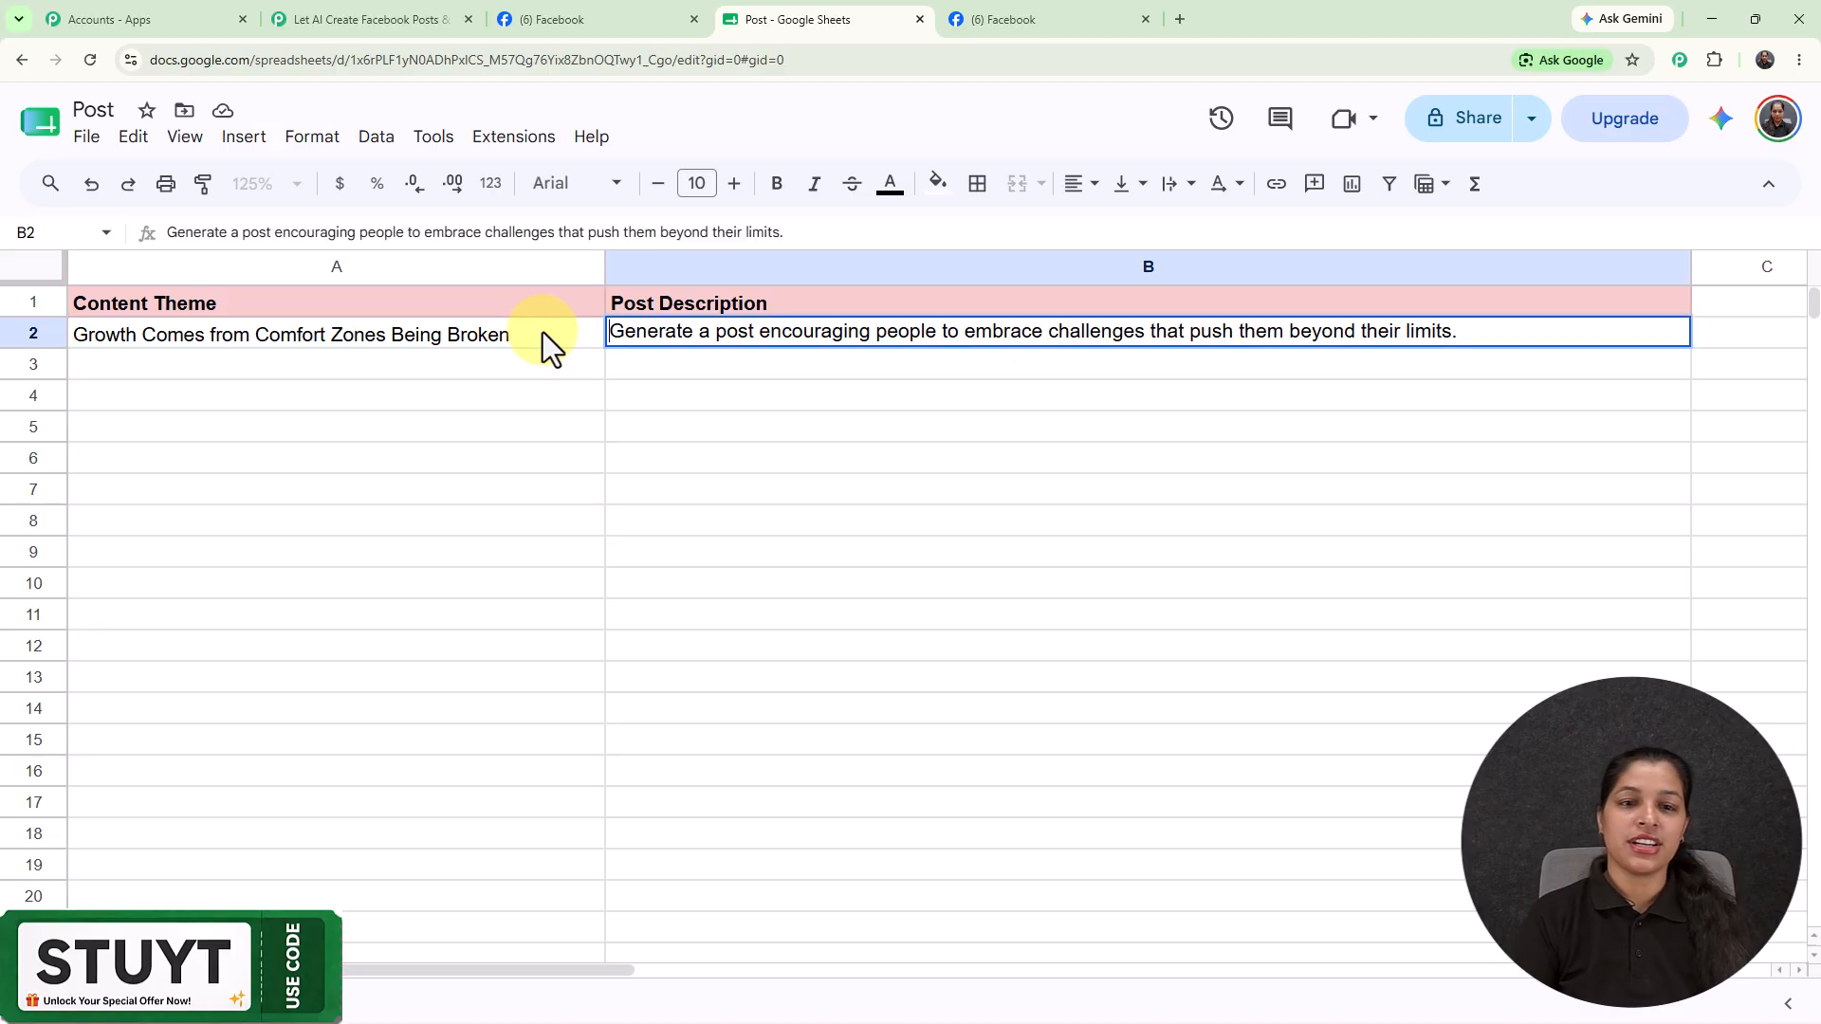
click(884, 472)
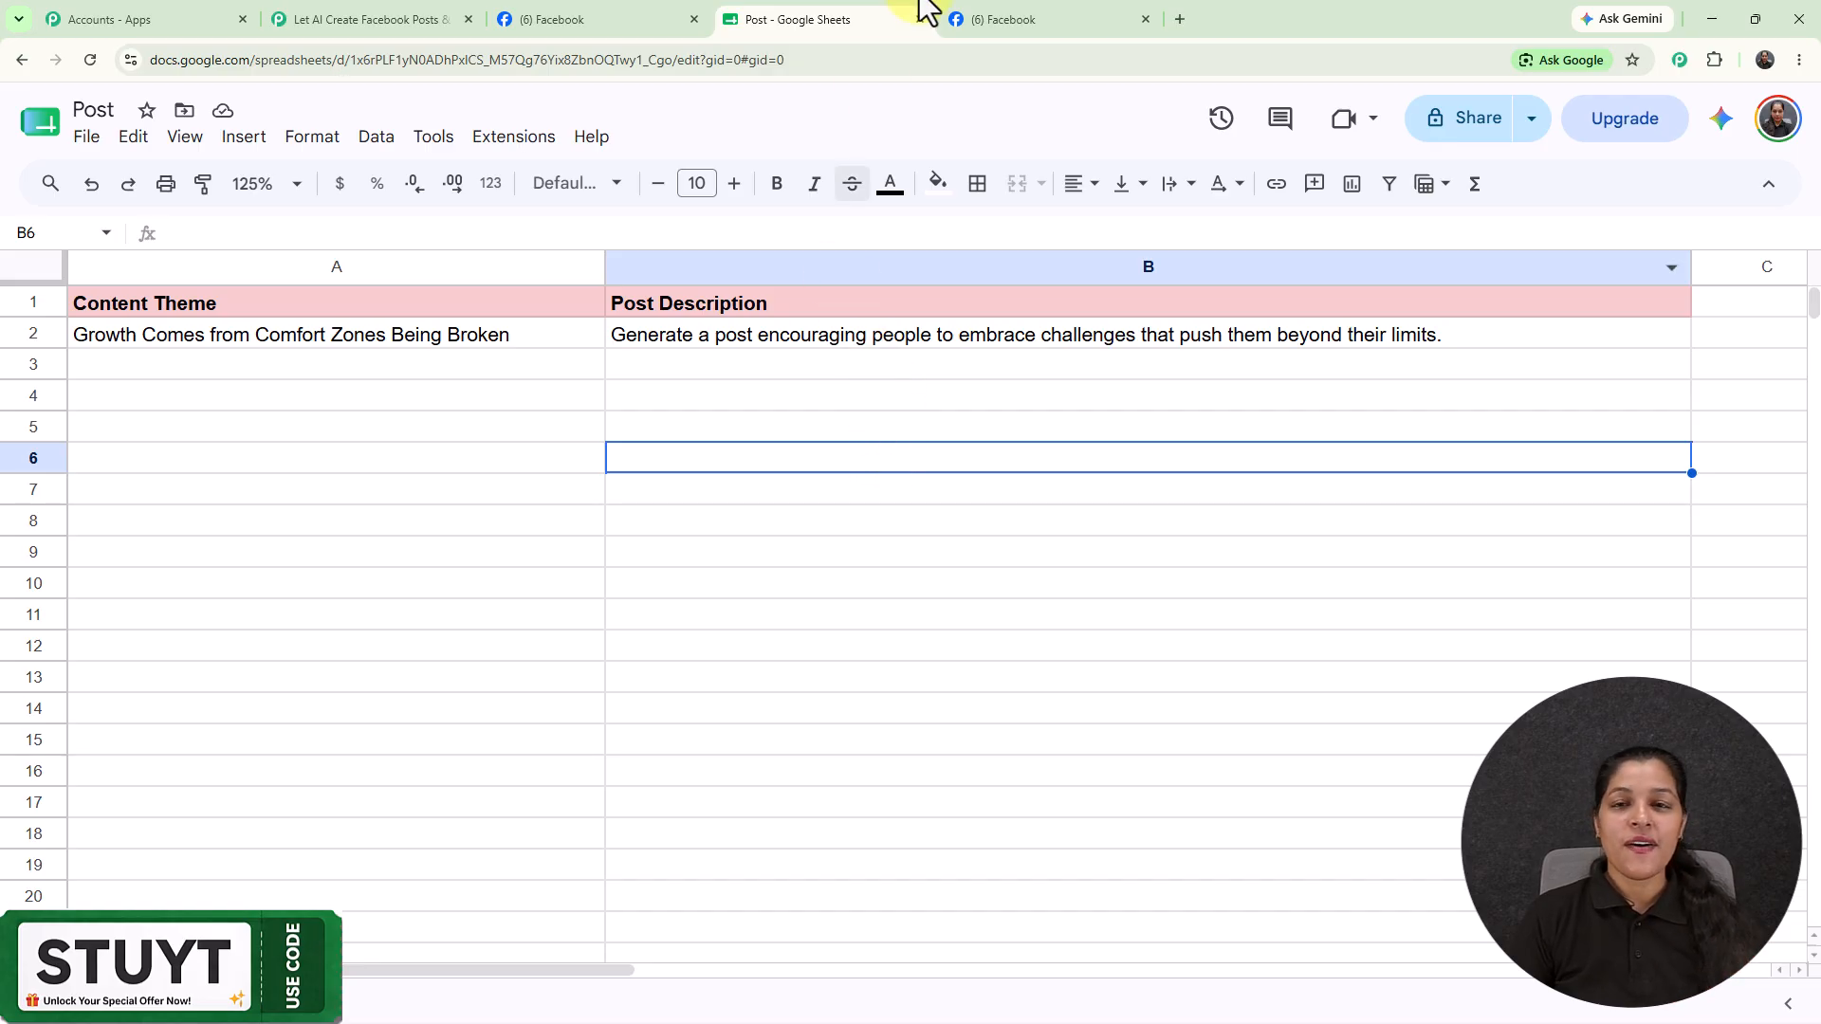
Switch to the Facebook page The Magic Makers, reload it and read the full text of its newest post.
click(628, 7)
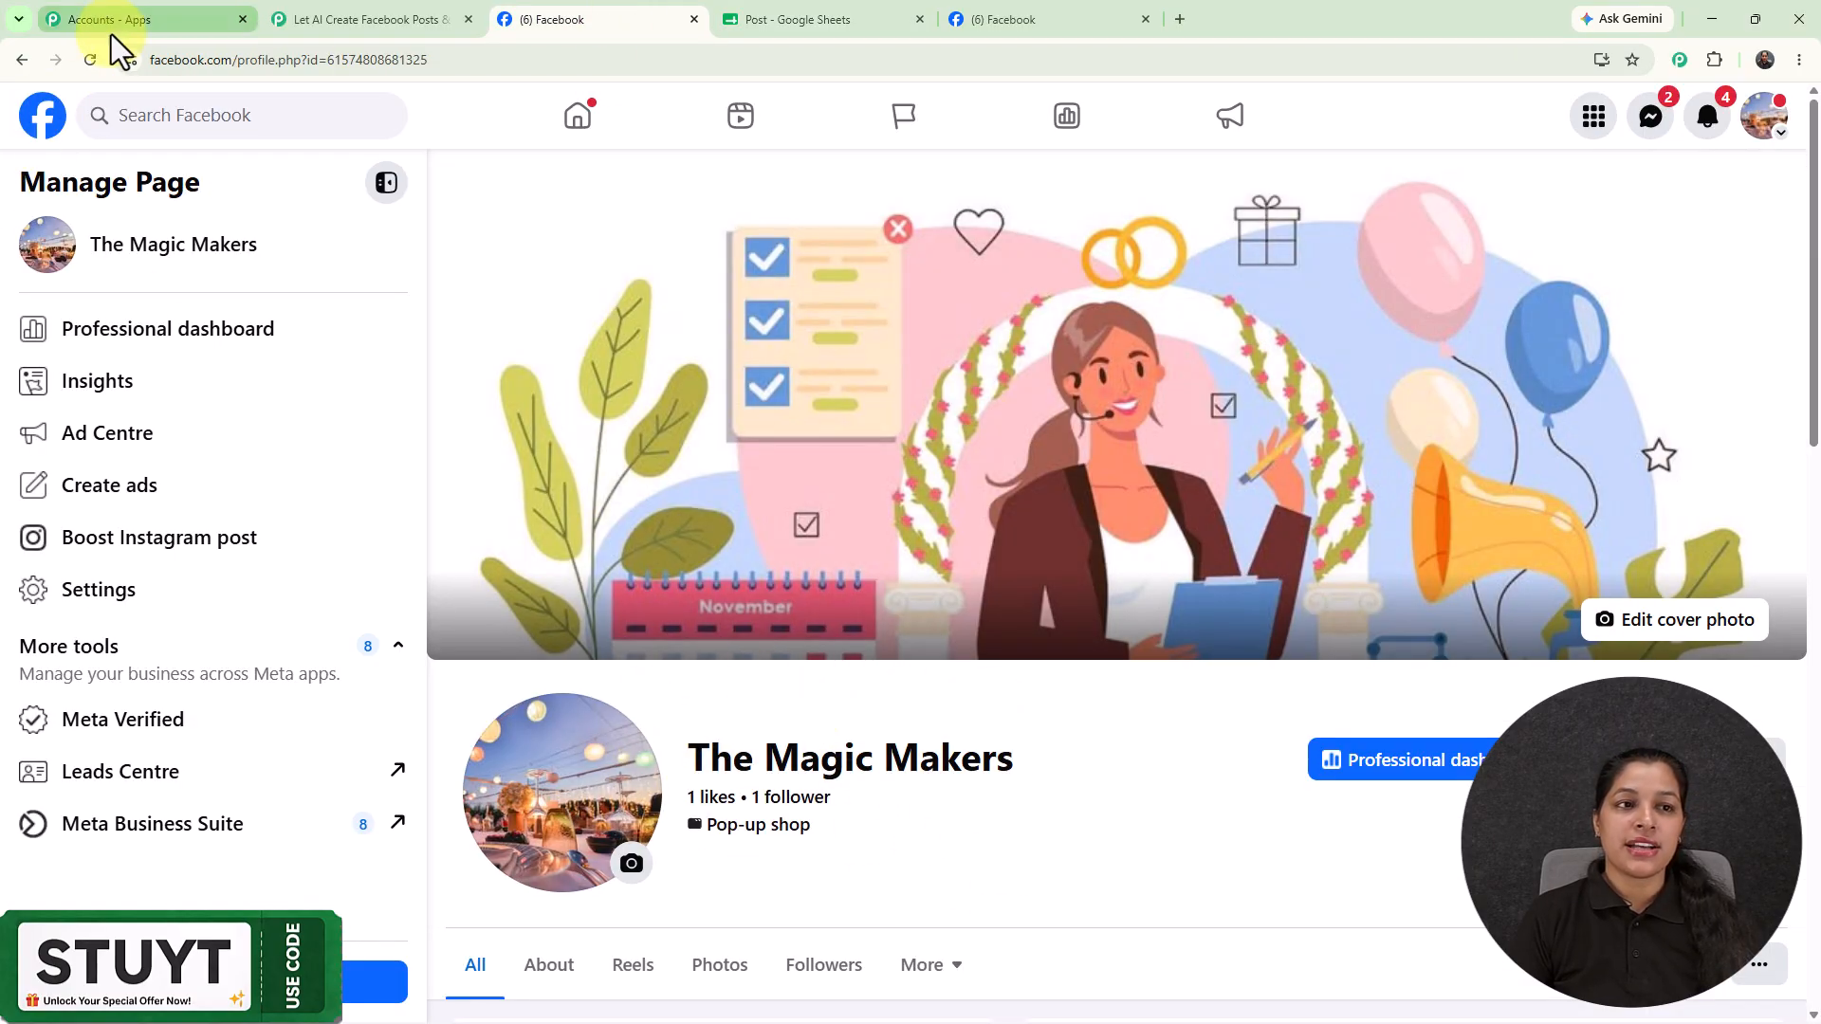
click(91, 59)
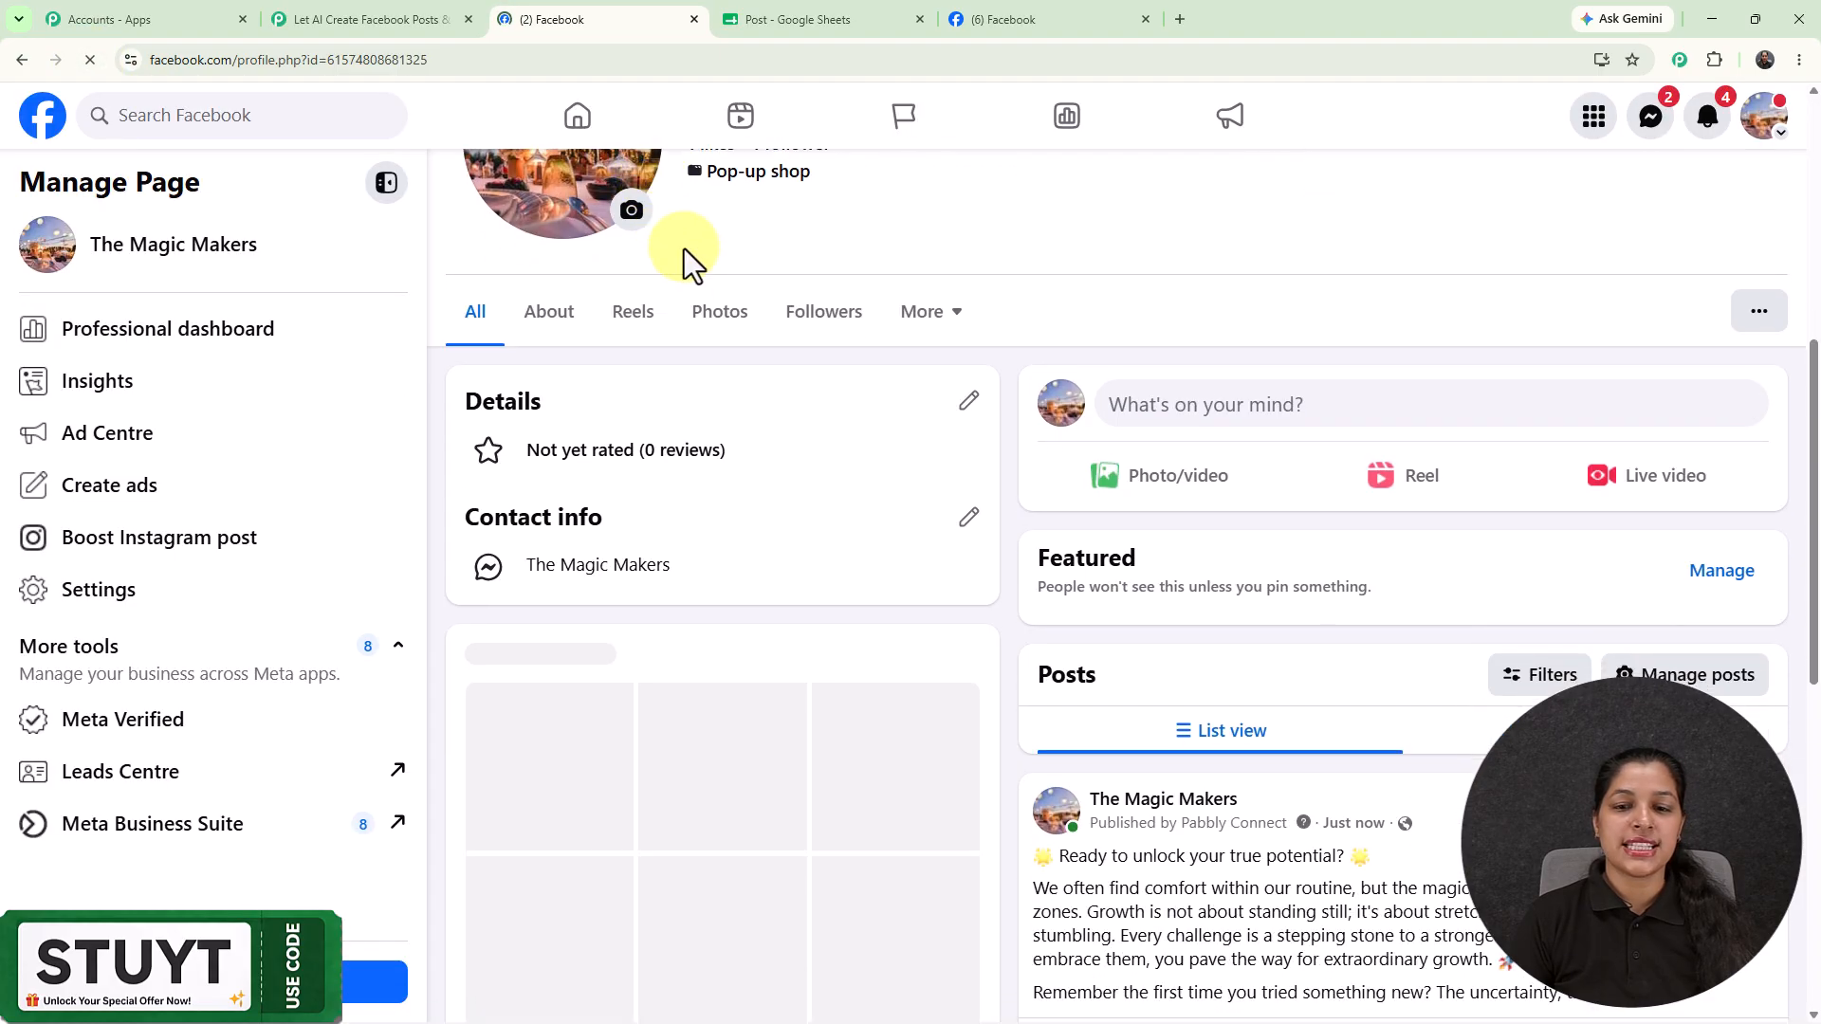
scroll(896, 531, down, 3)
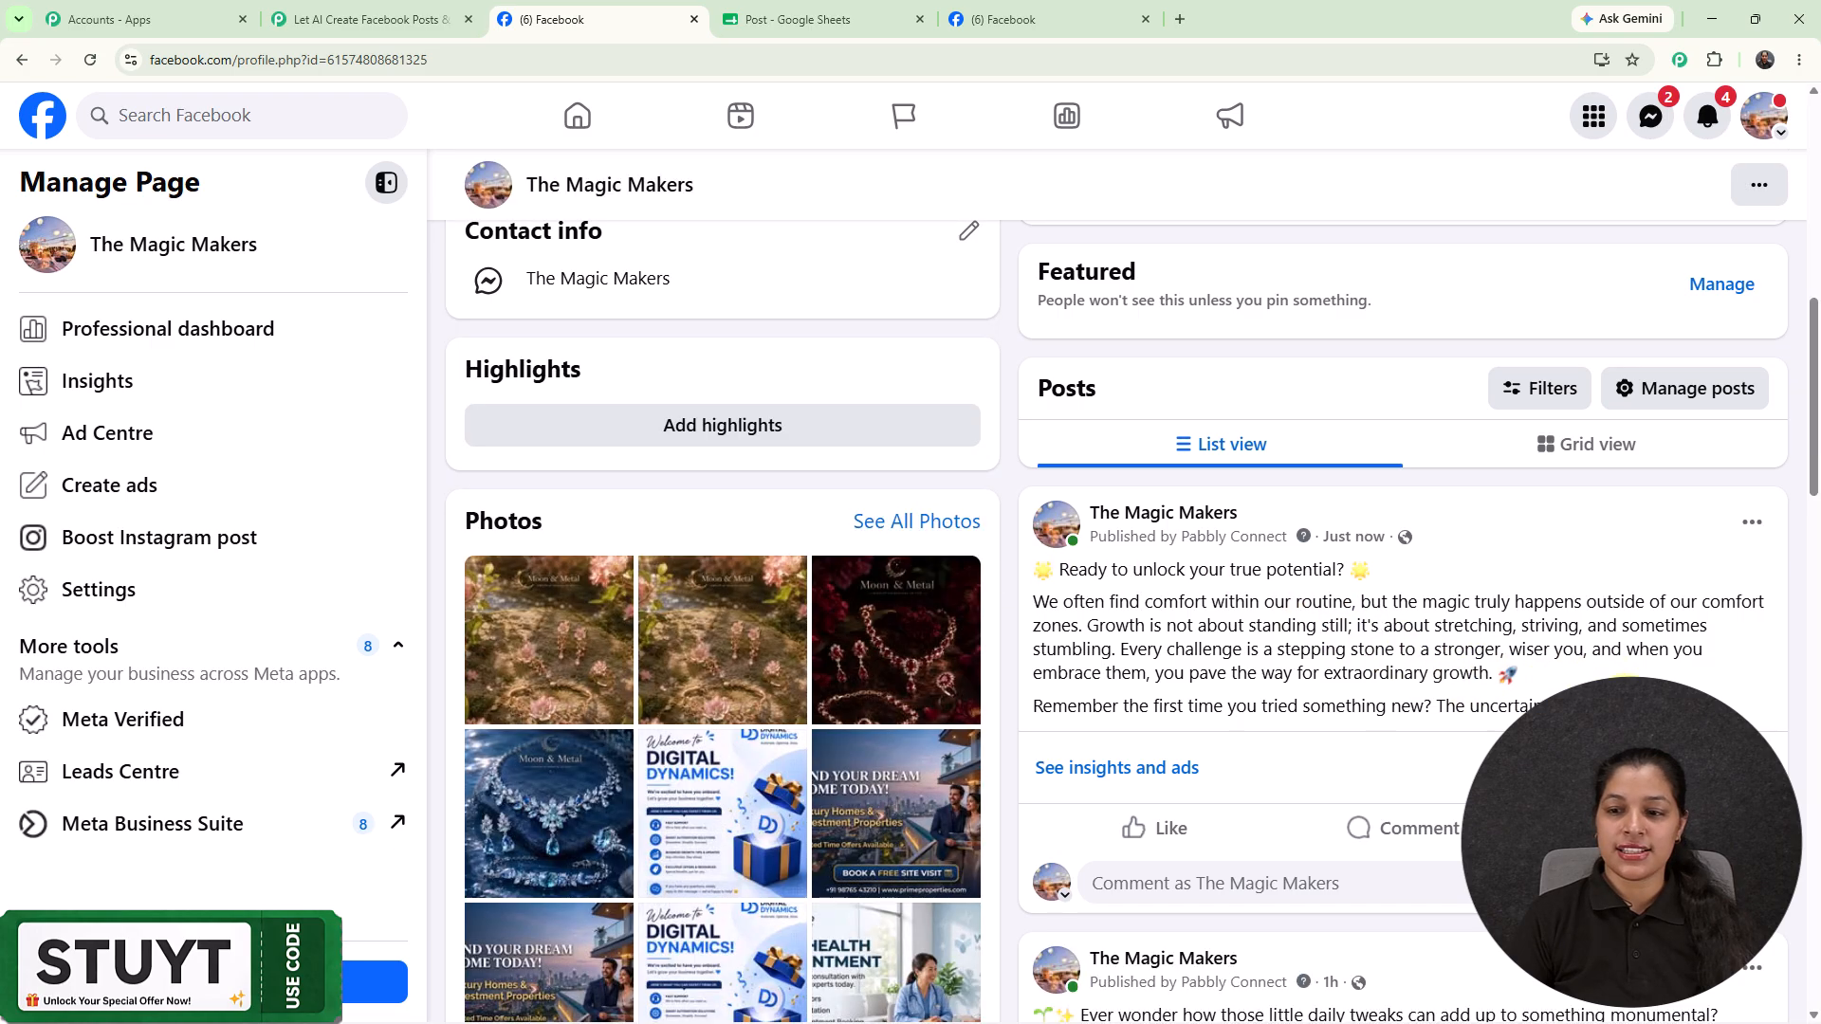
click(1619, 704)
scroll(1396, 695, down, 2)
scroll(1398, 696, up, 2)
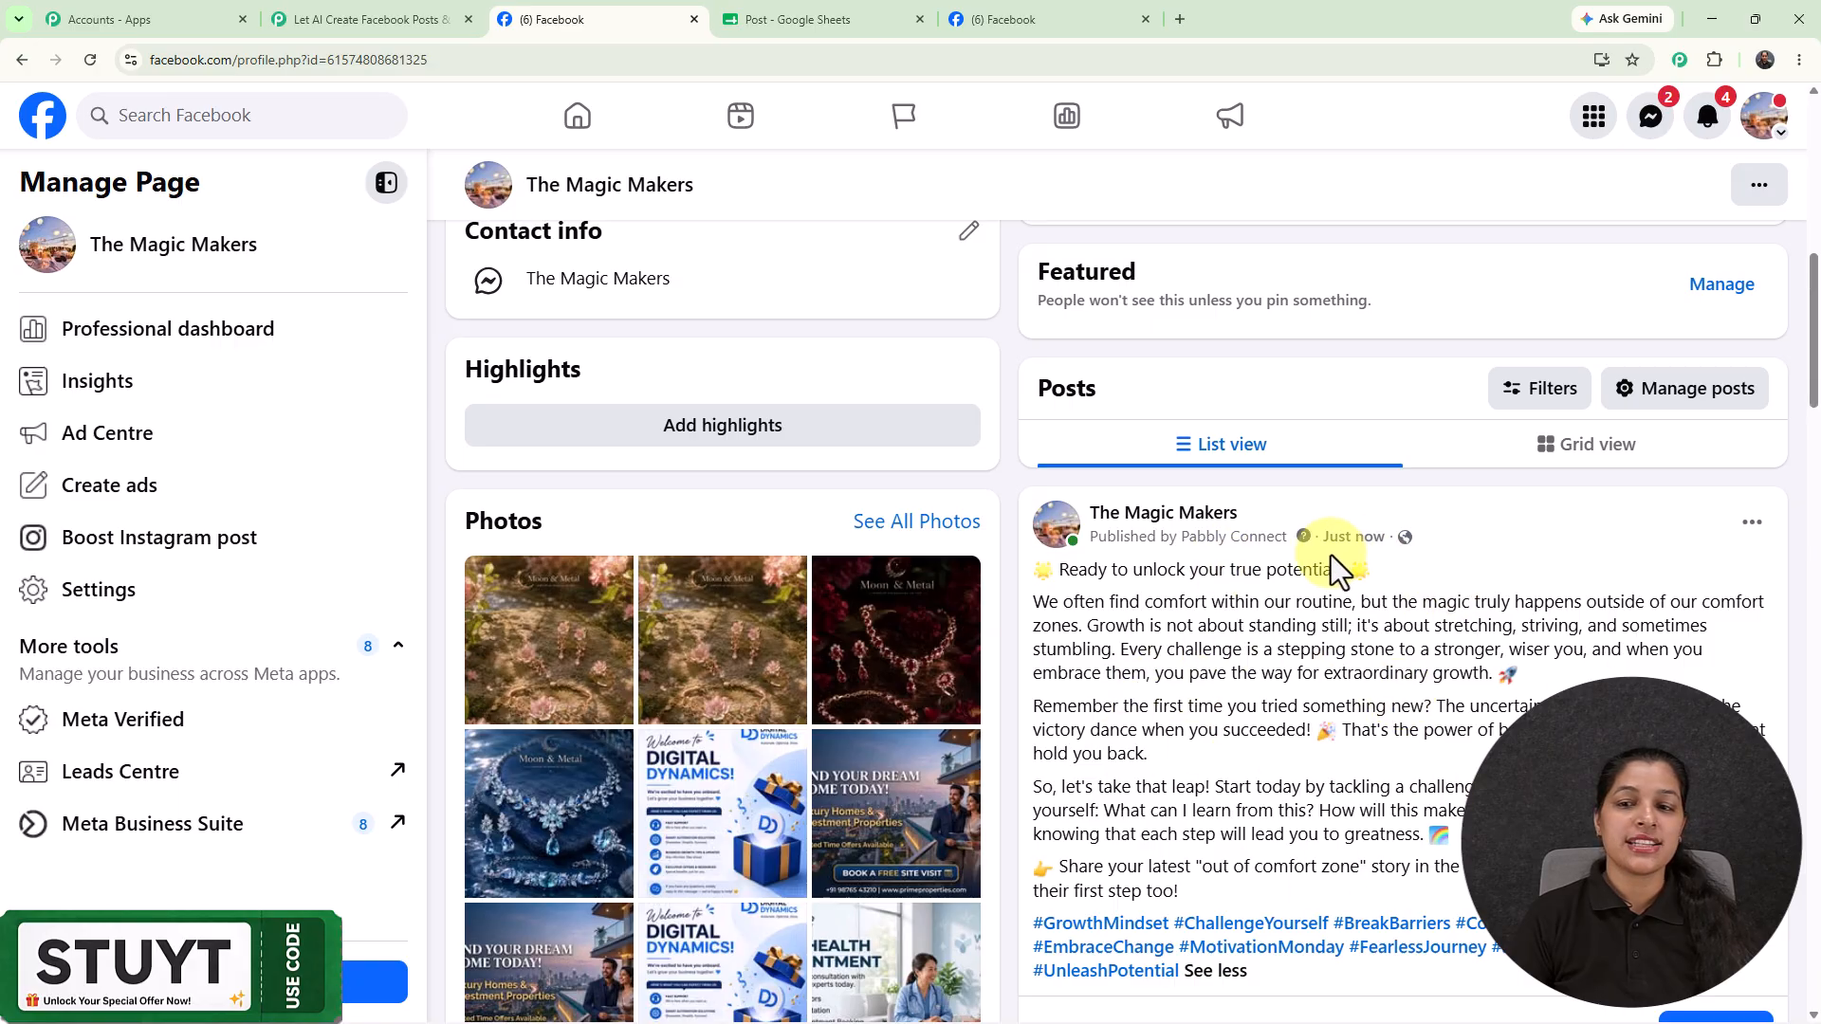
drag(1034, 602, 1423, 906)
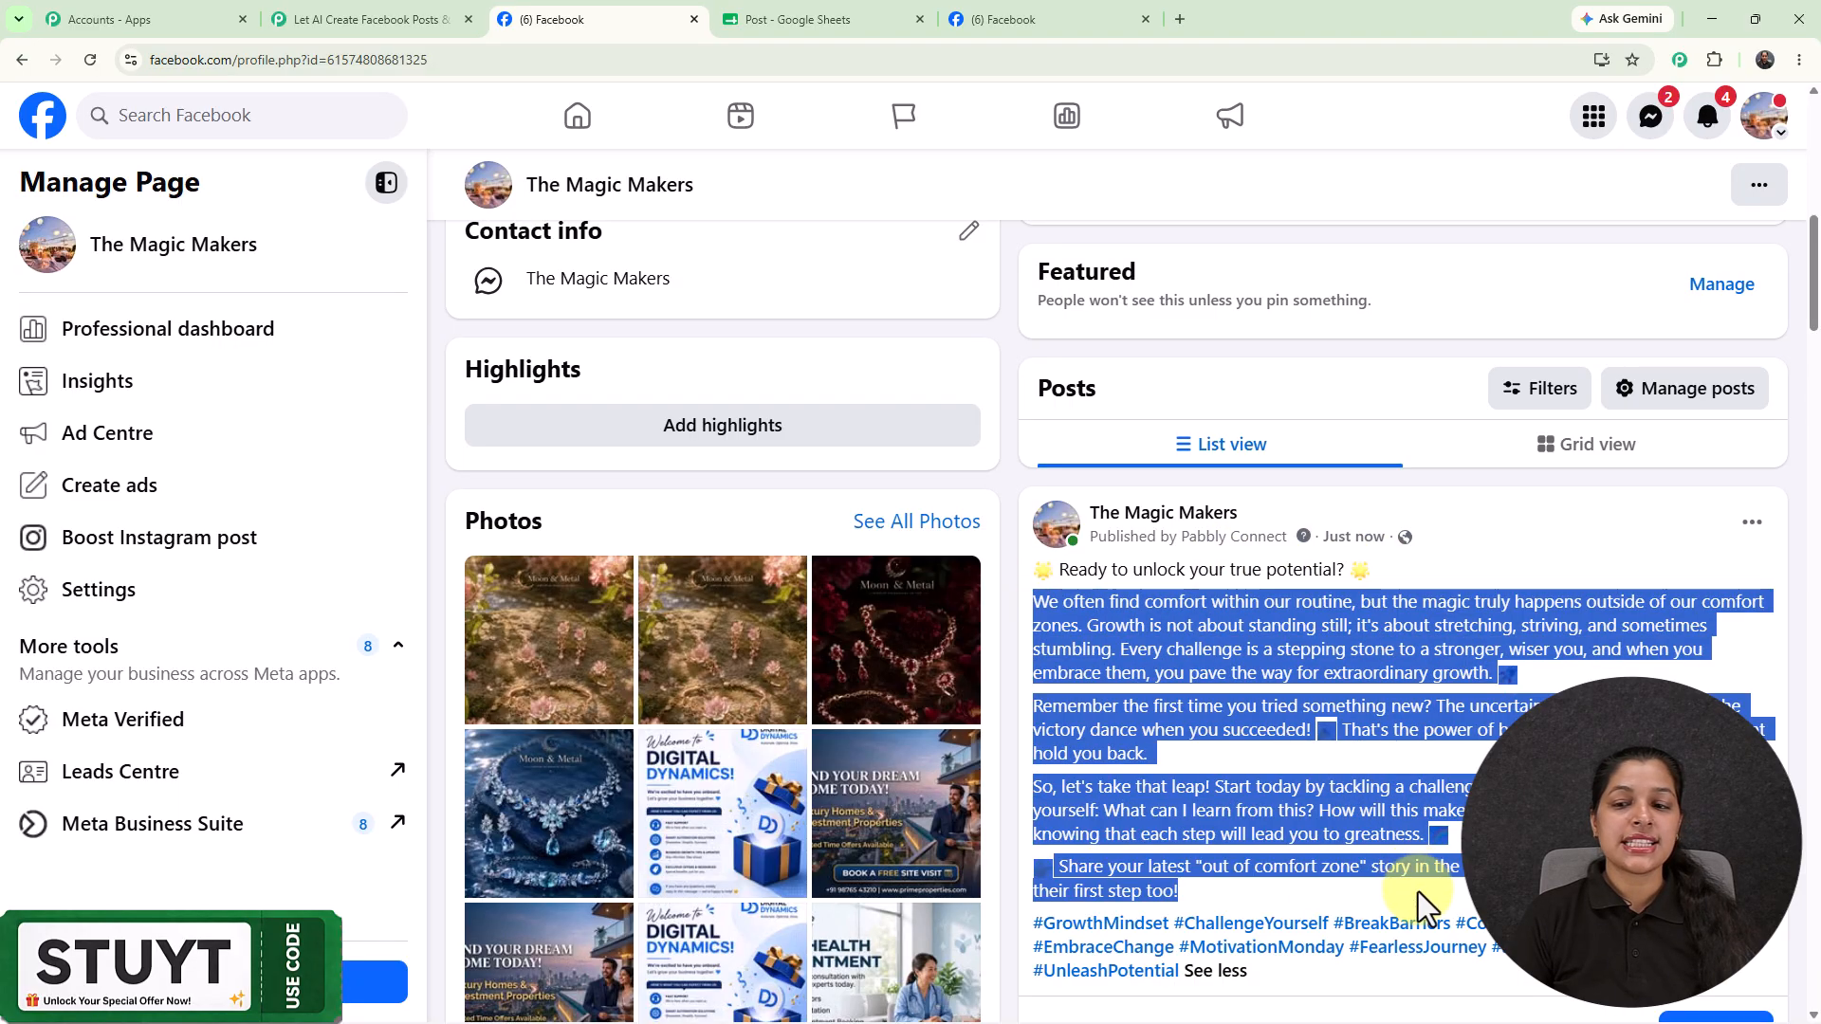
click(1415, 524)
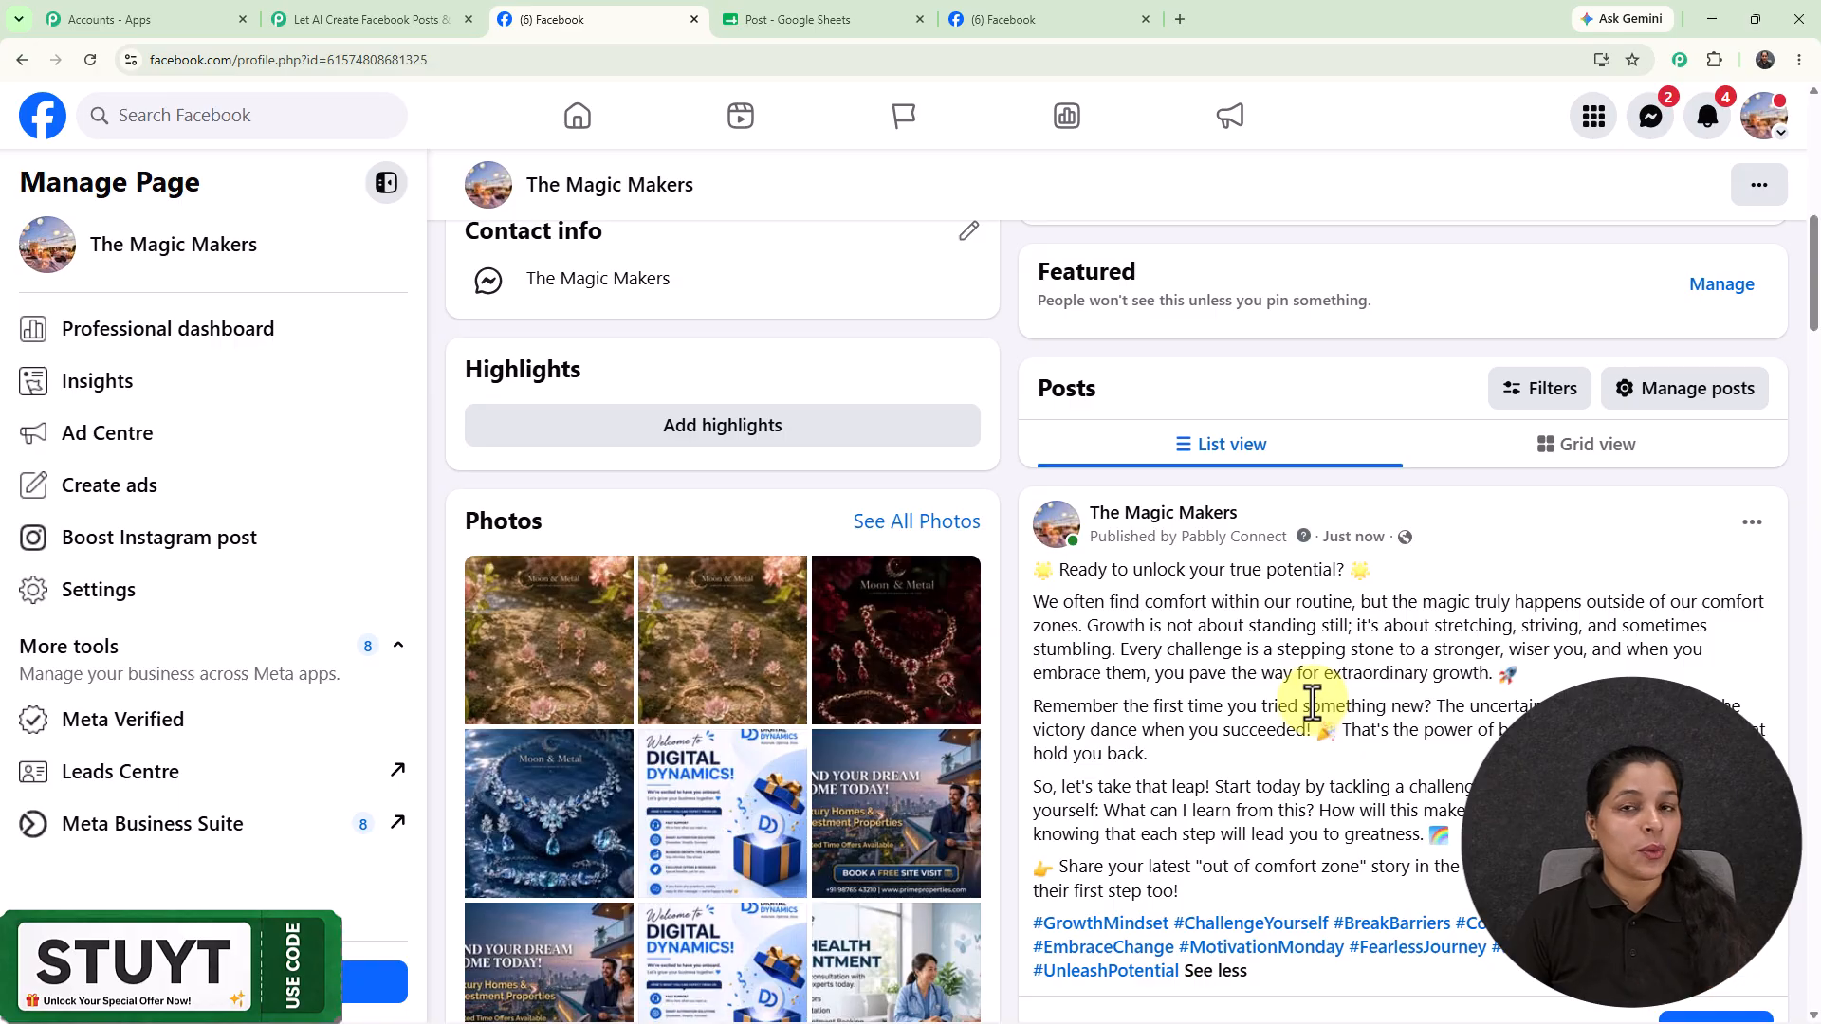
Switch to the Desi Drape Facebook page, reload it and expand its newest post to read the full text.
click(1010, 4)
scroll(894, 350, down, 2)
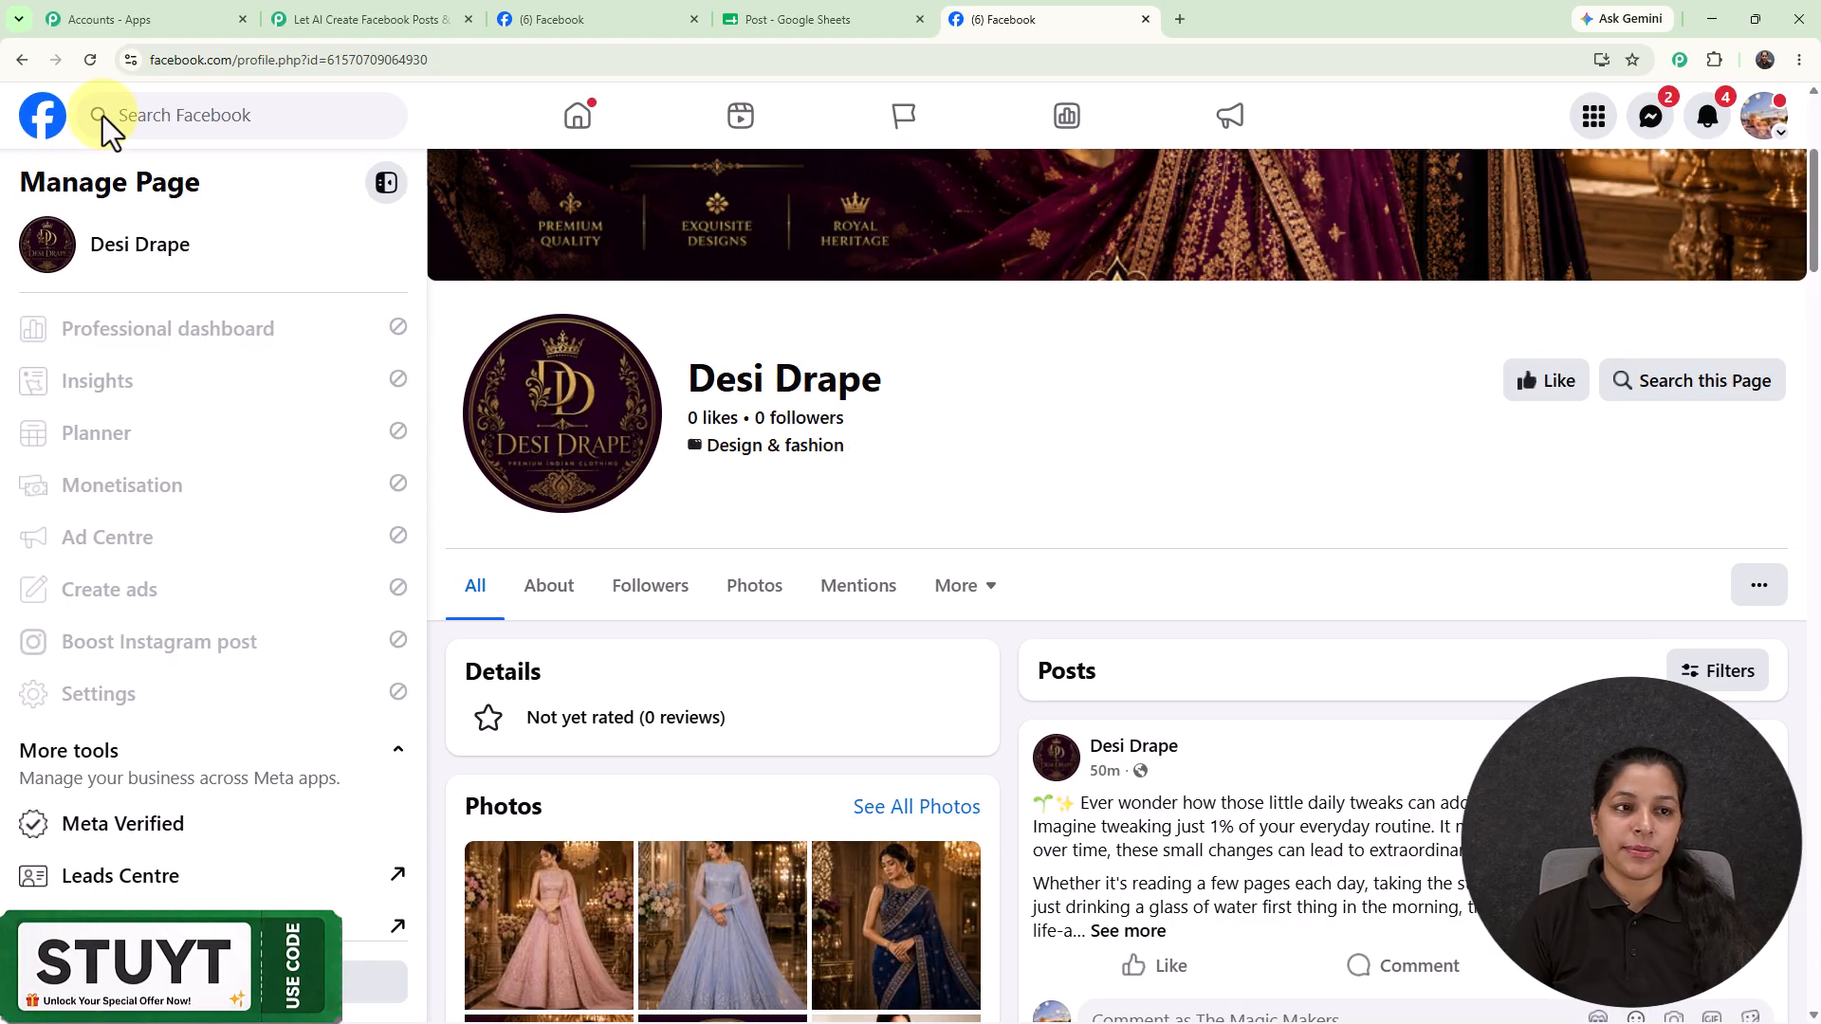
click(91, 60)
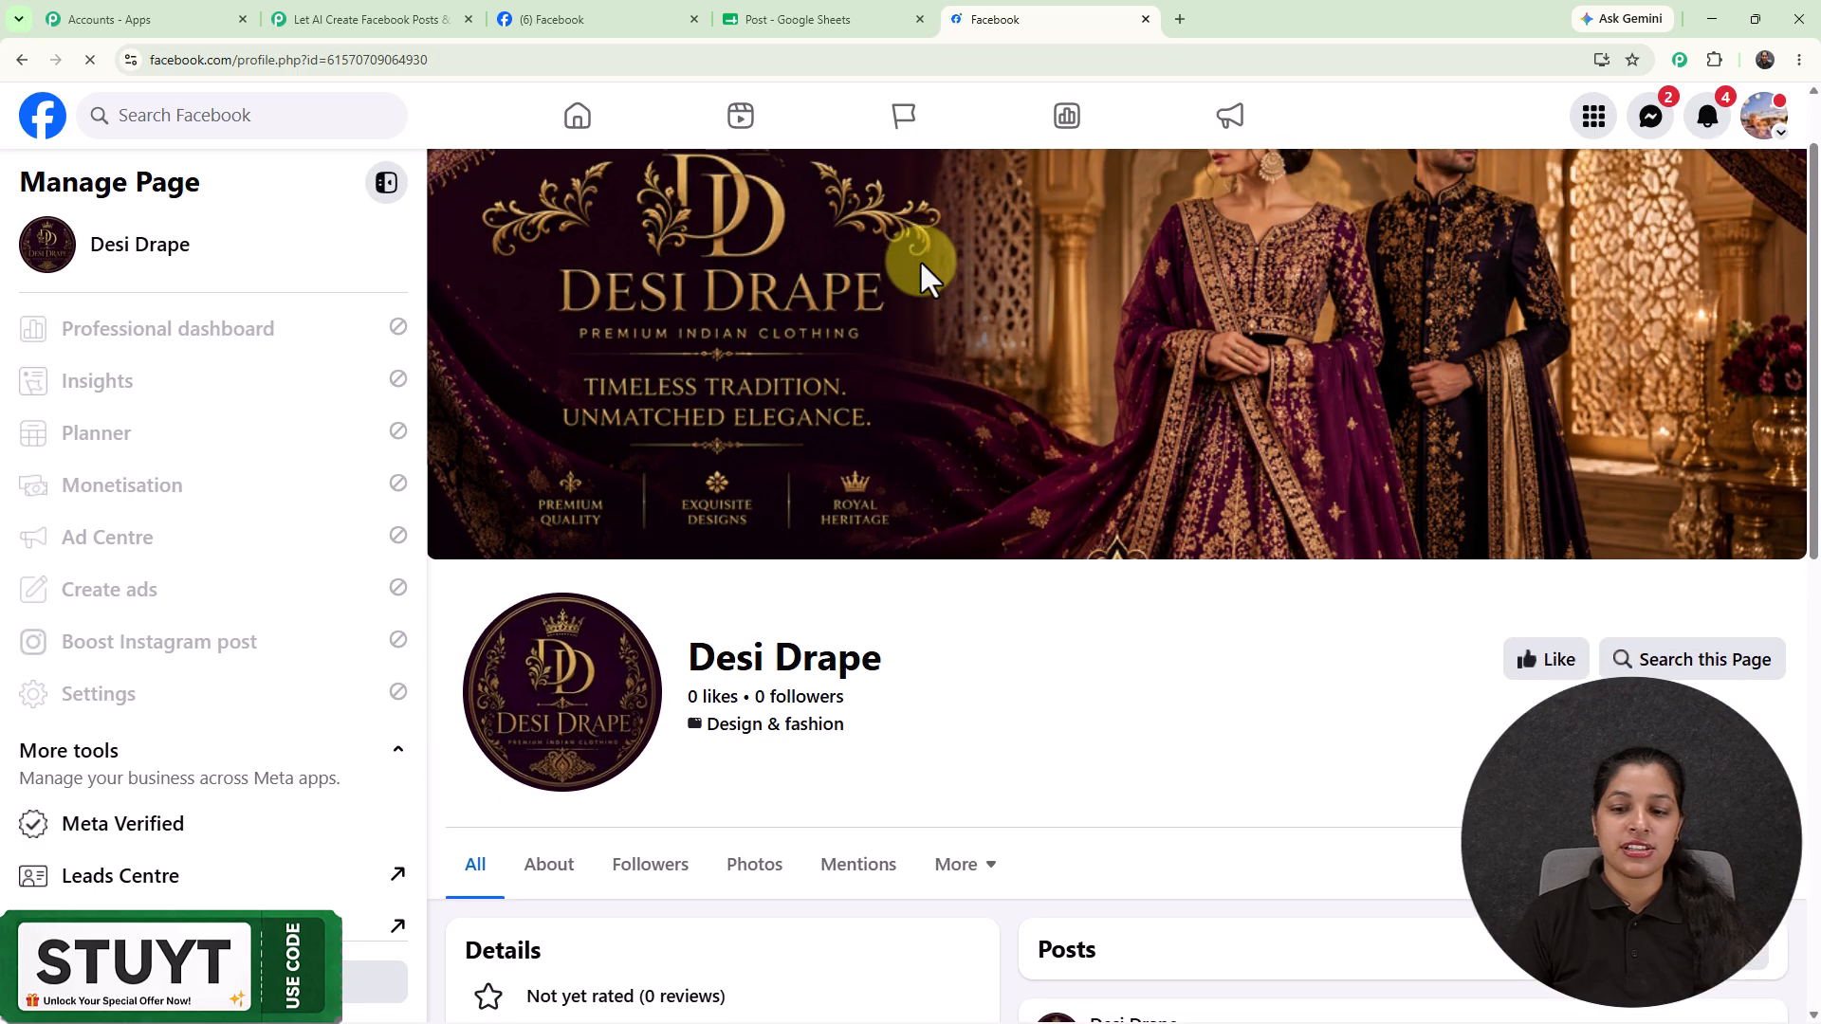
scroll(931, 284, down, 3)
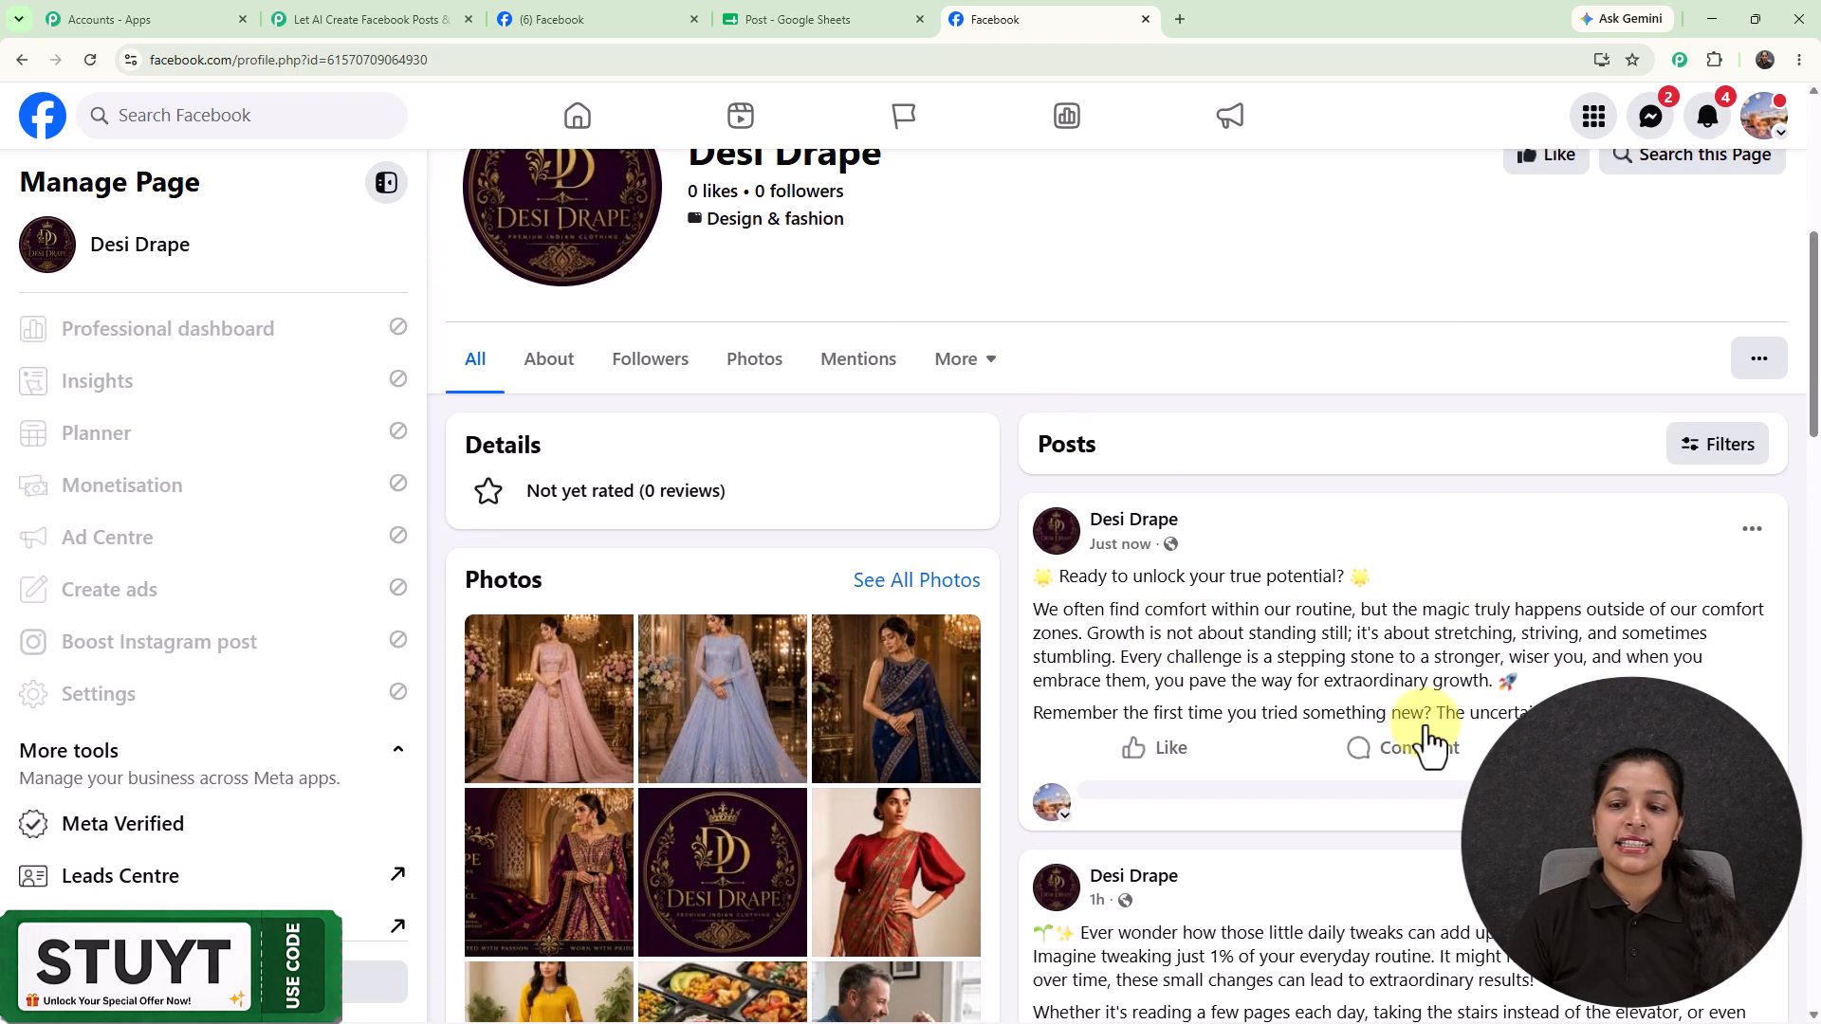
click(1650, 713)
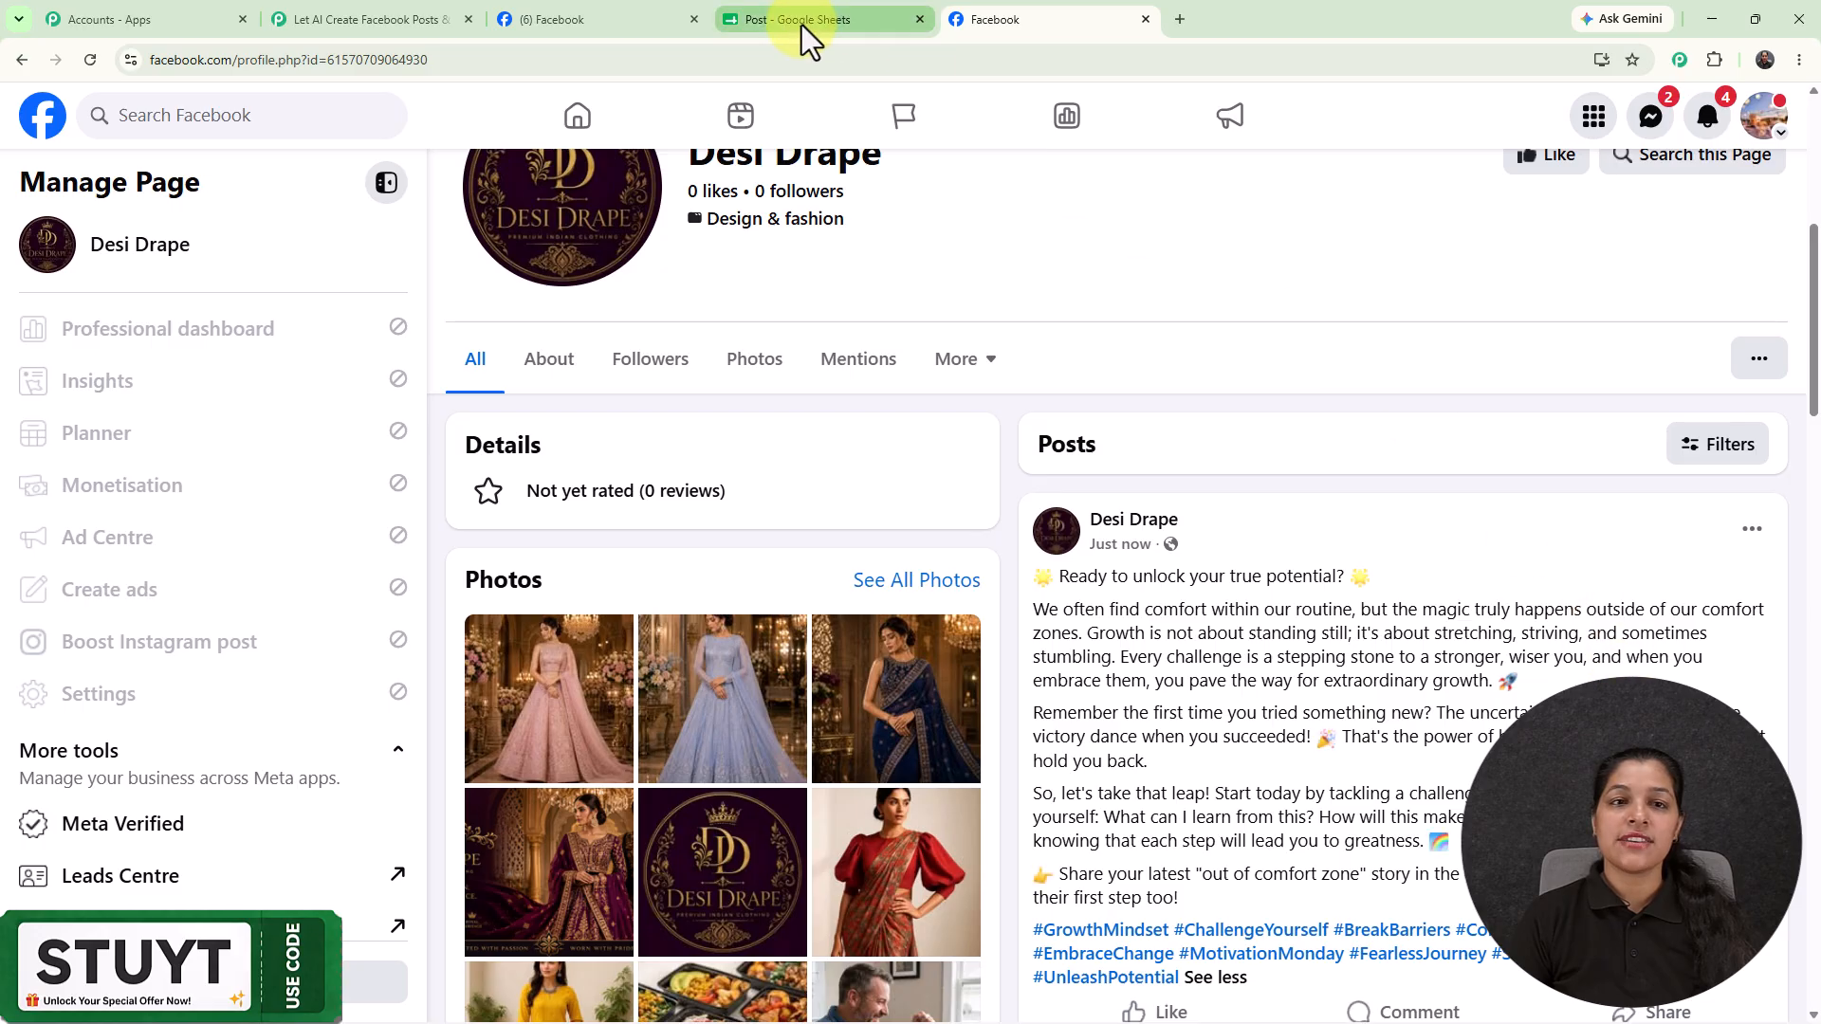
Compare the newest posts on the Facebook pages The Magic Makers and Desi Drape.
click(582, 21)
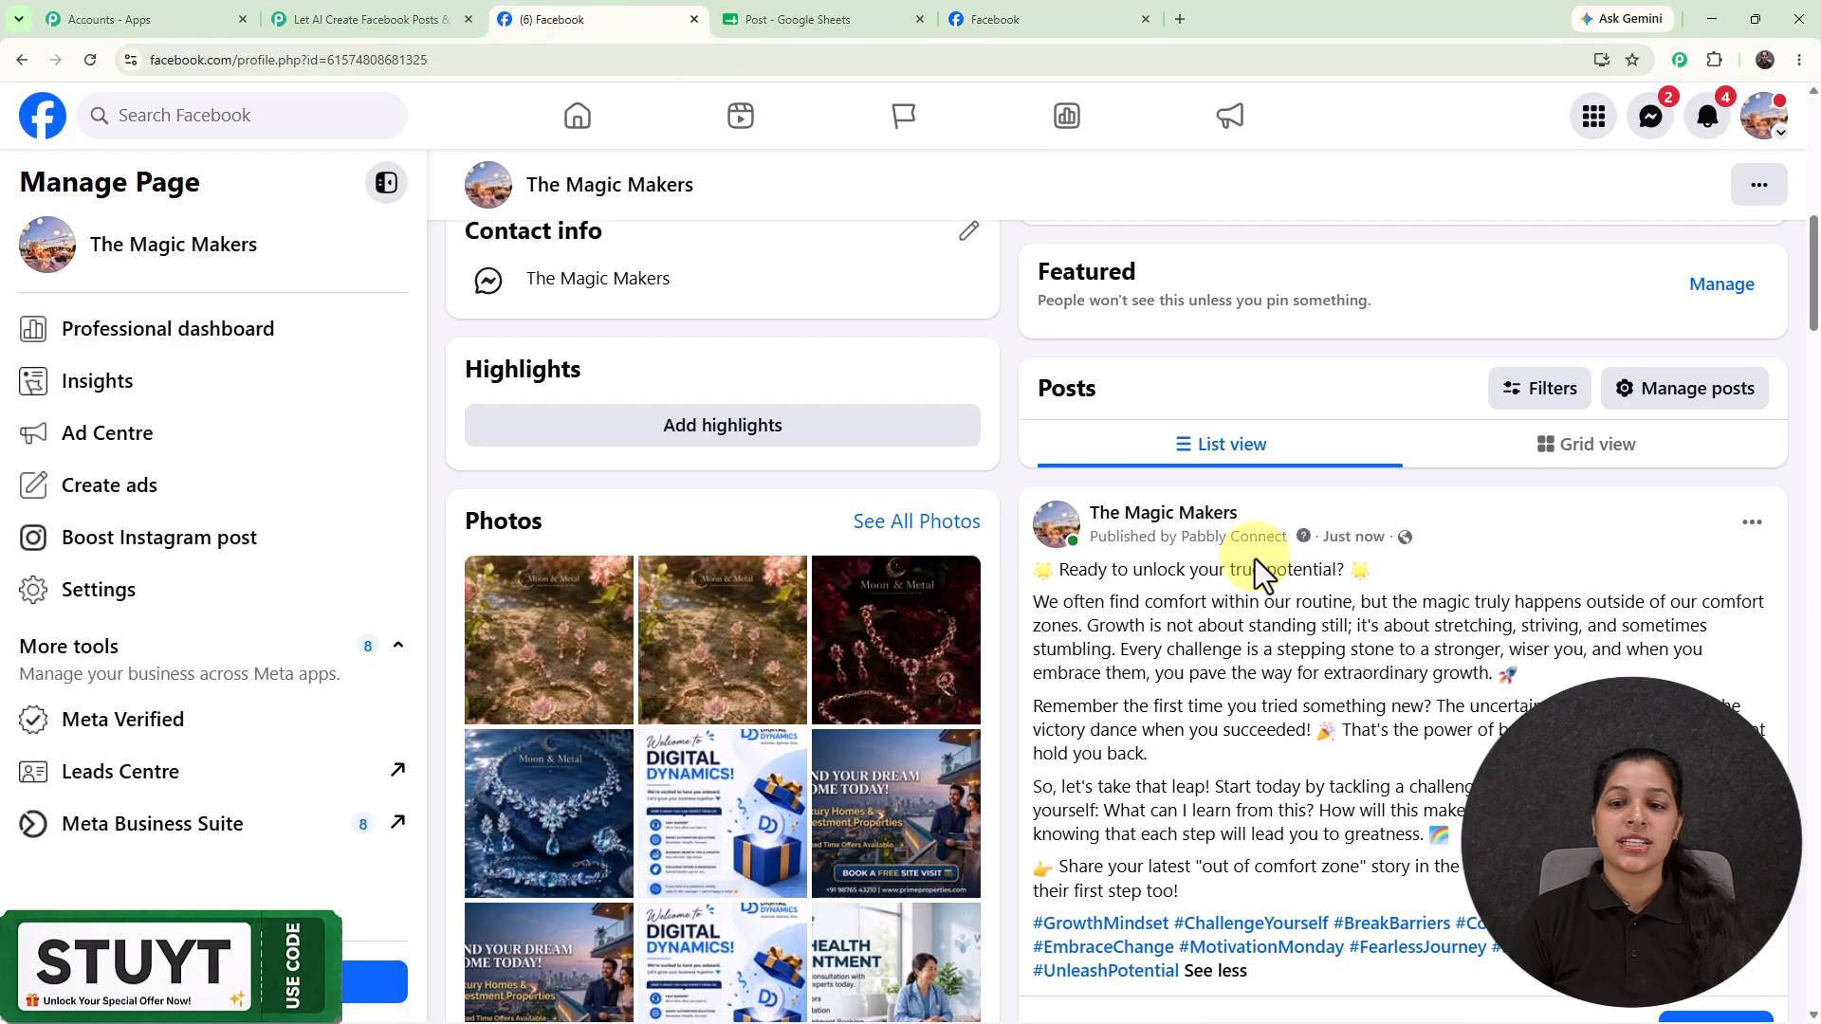
click(977, 20)
click(585, 21)
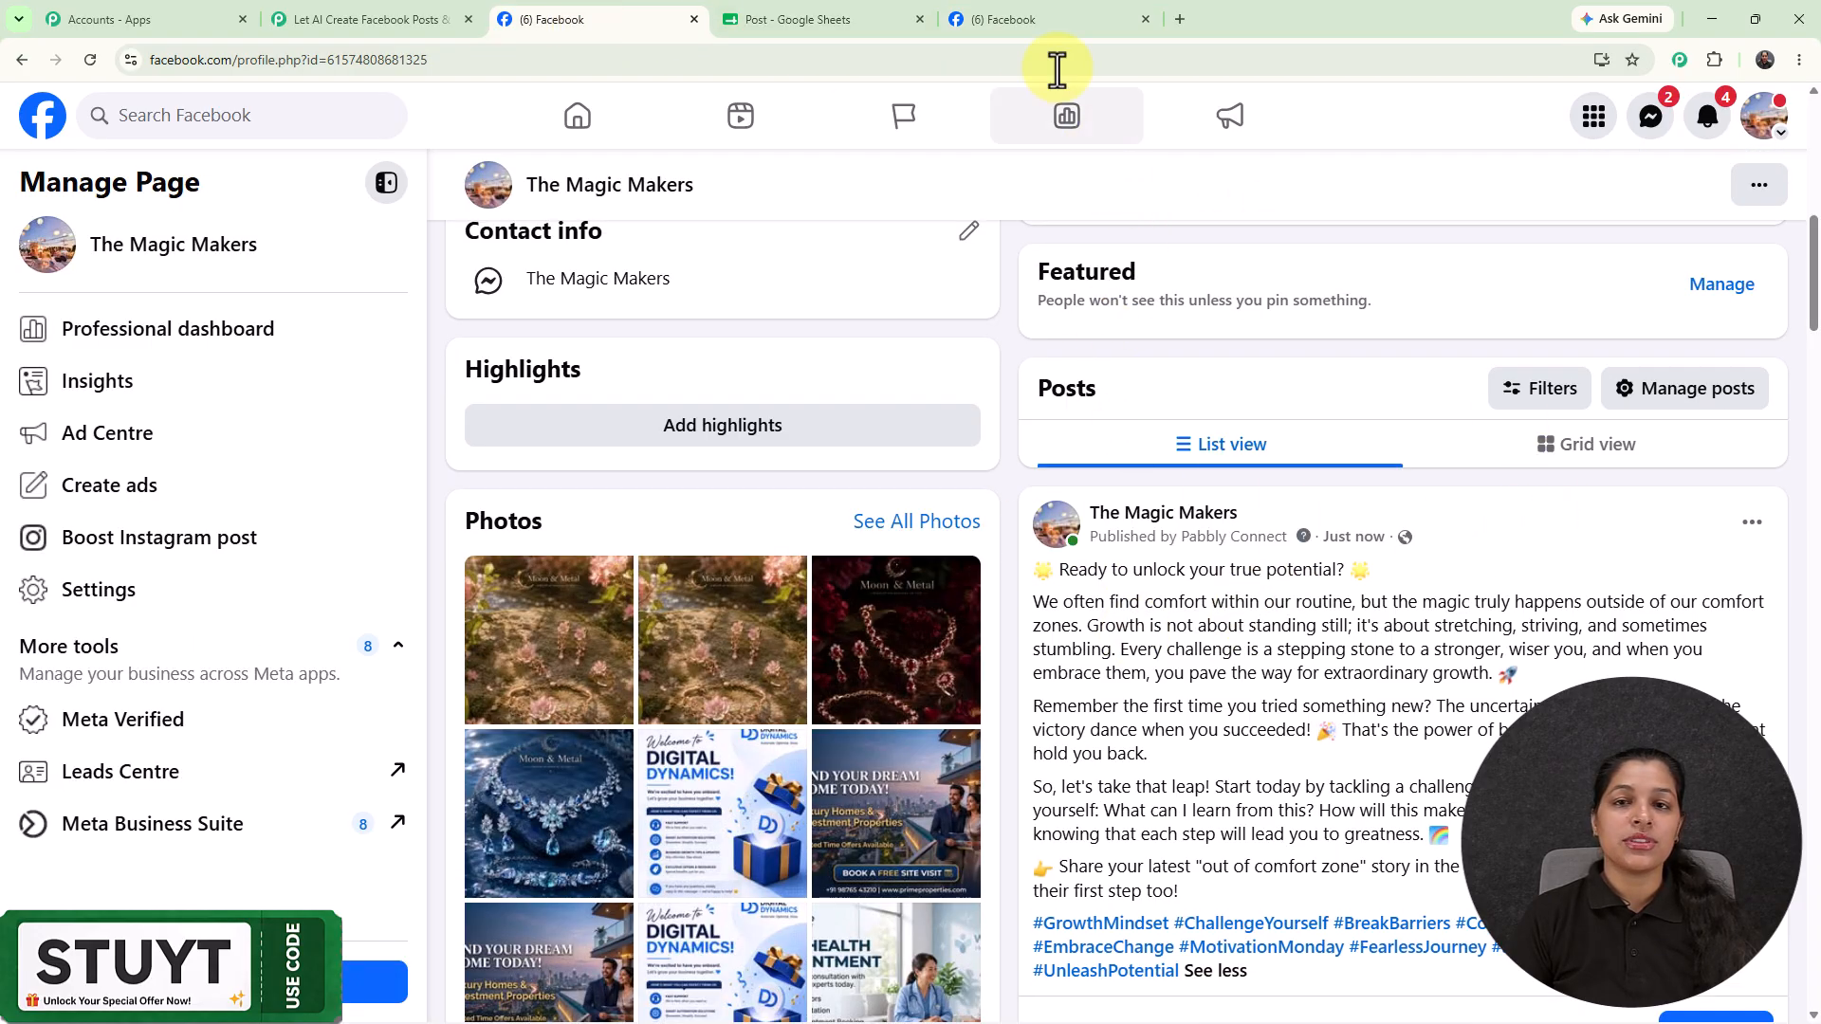
click(1029, 28)
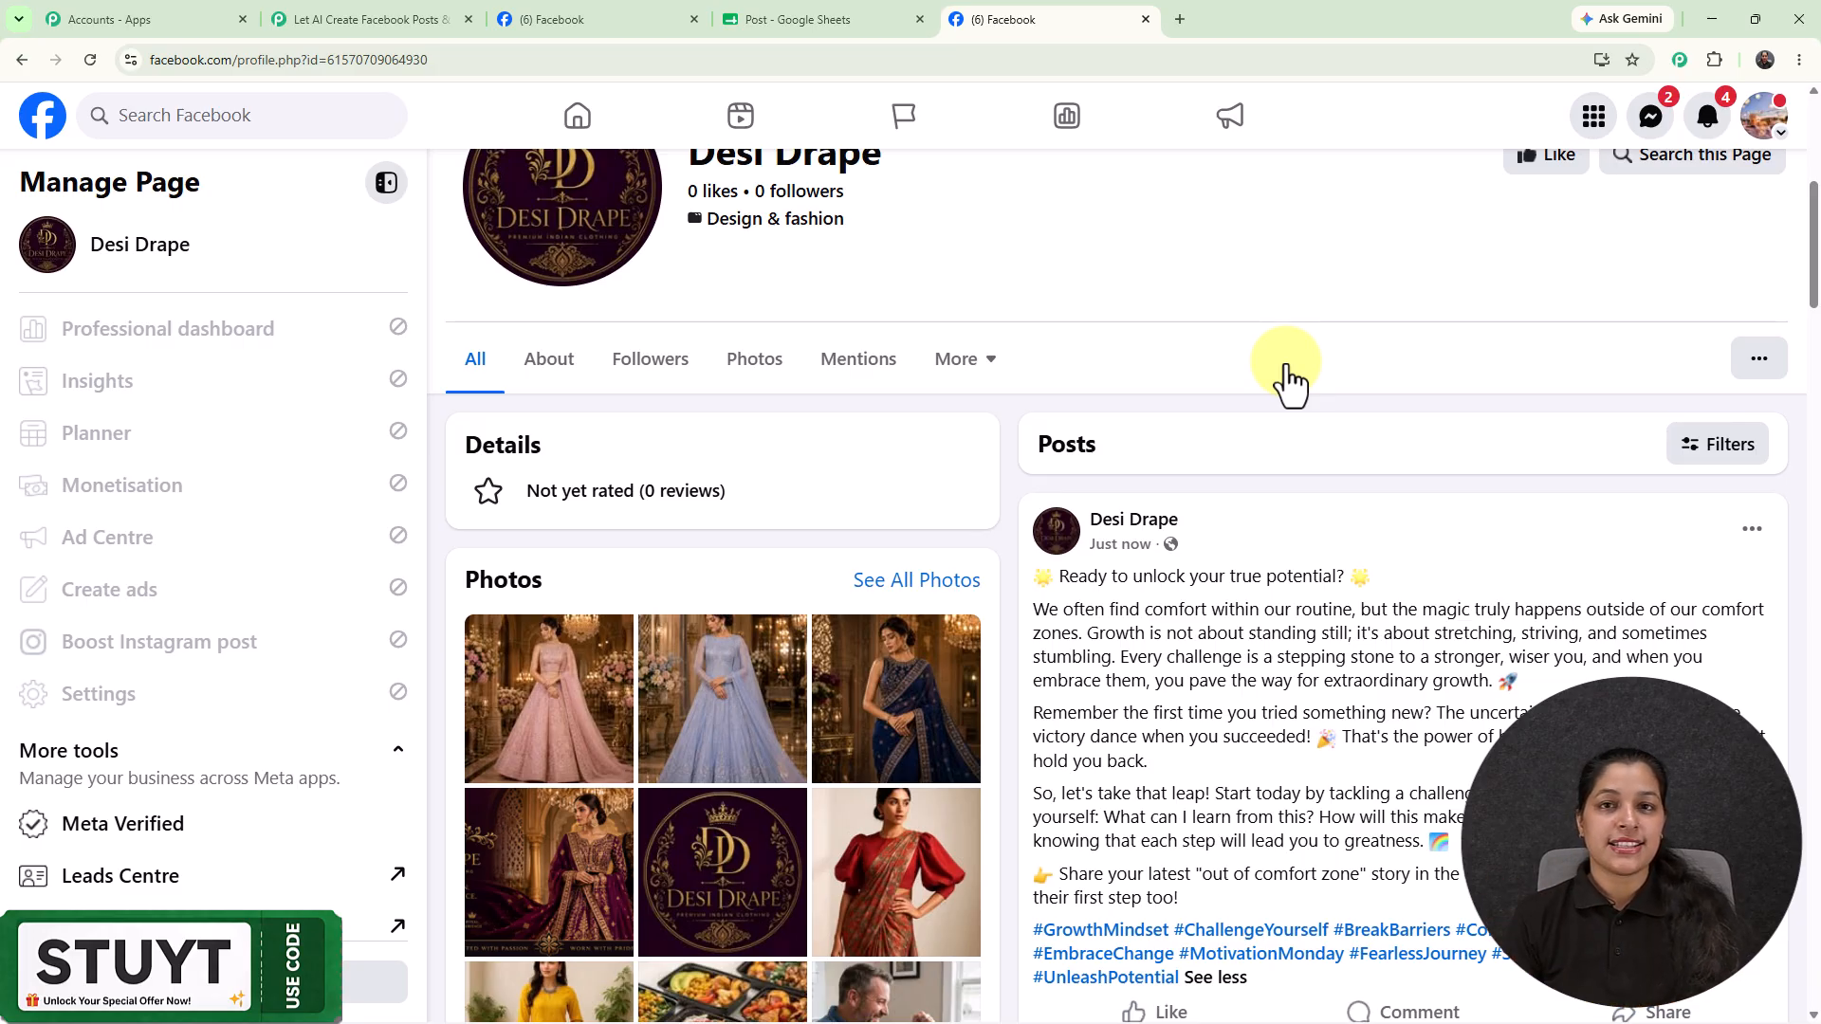
Load the Pabbly Connect website at pabbly.com/connect in a new browser tab.
click(346, 18)
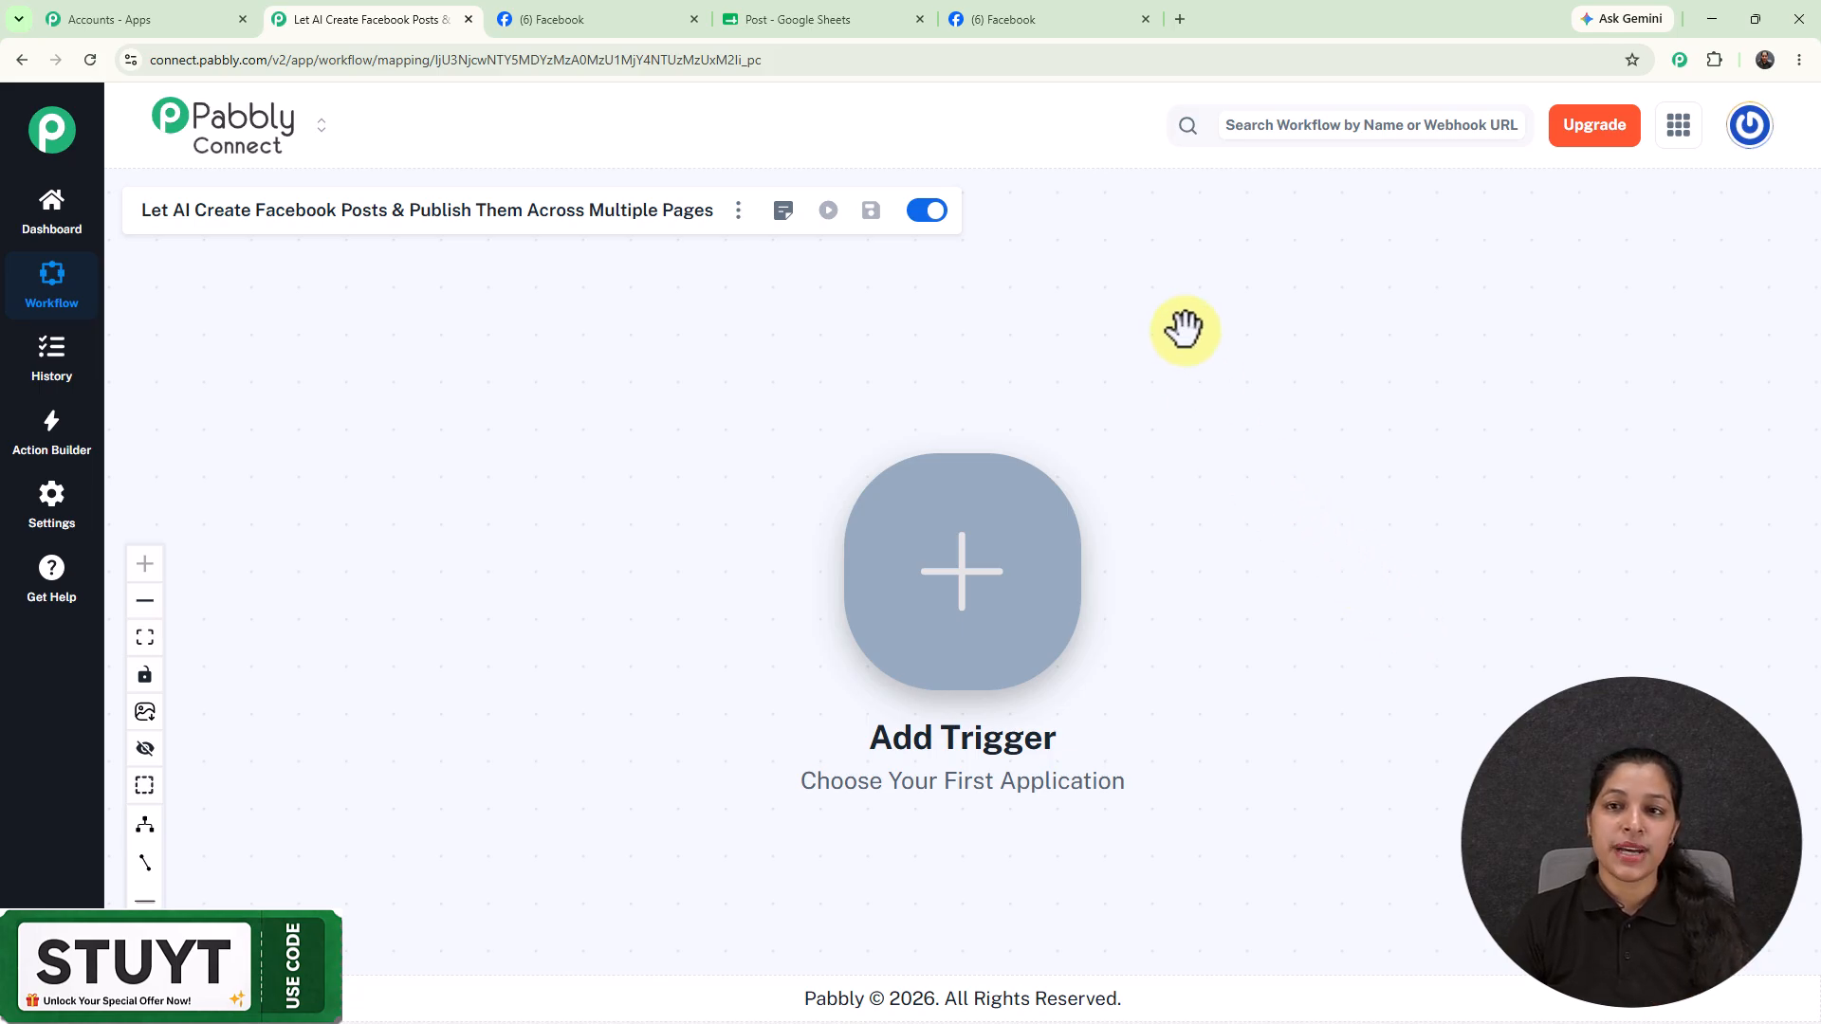
click(1179, 19)
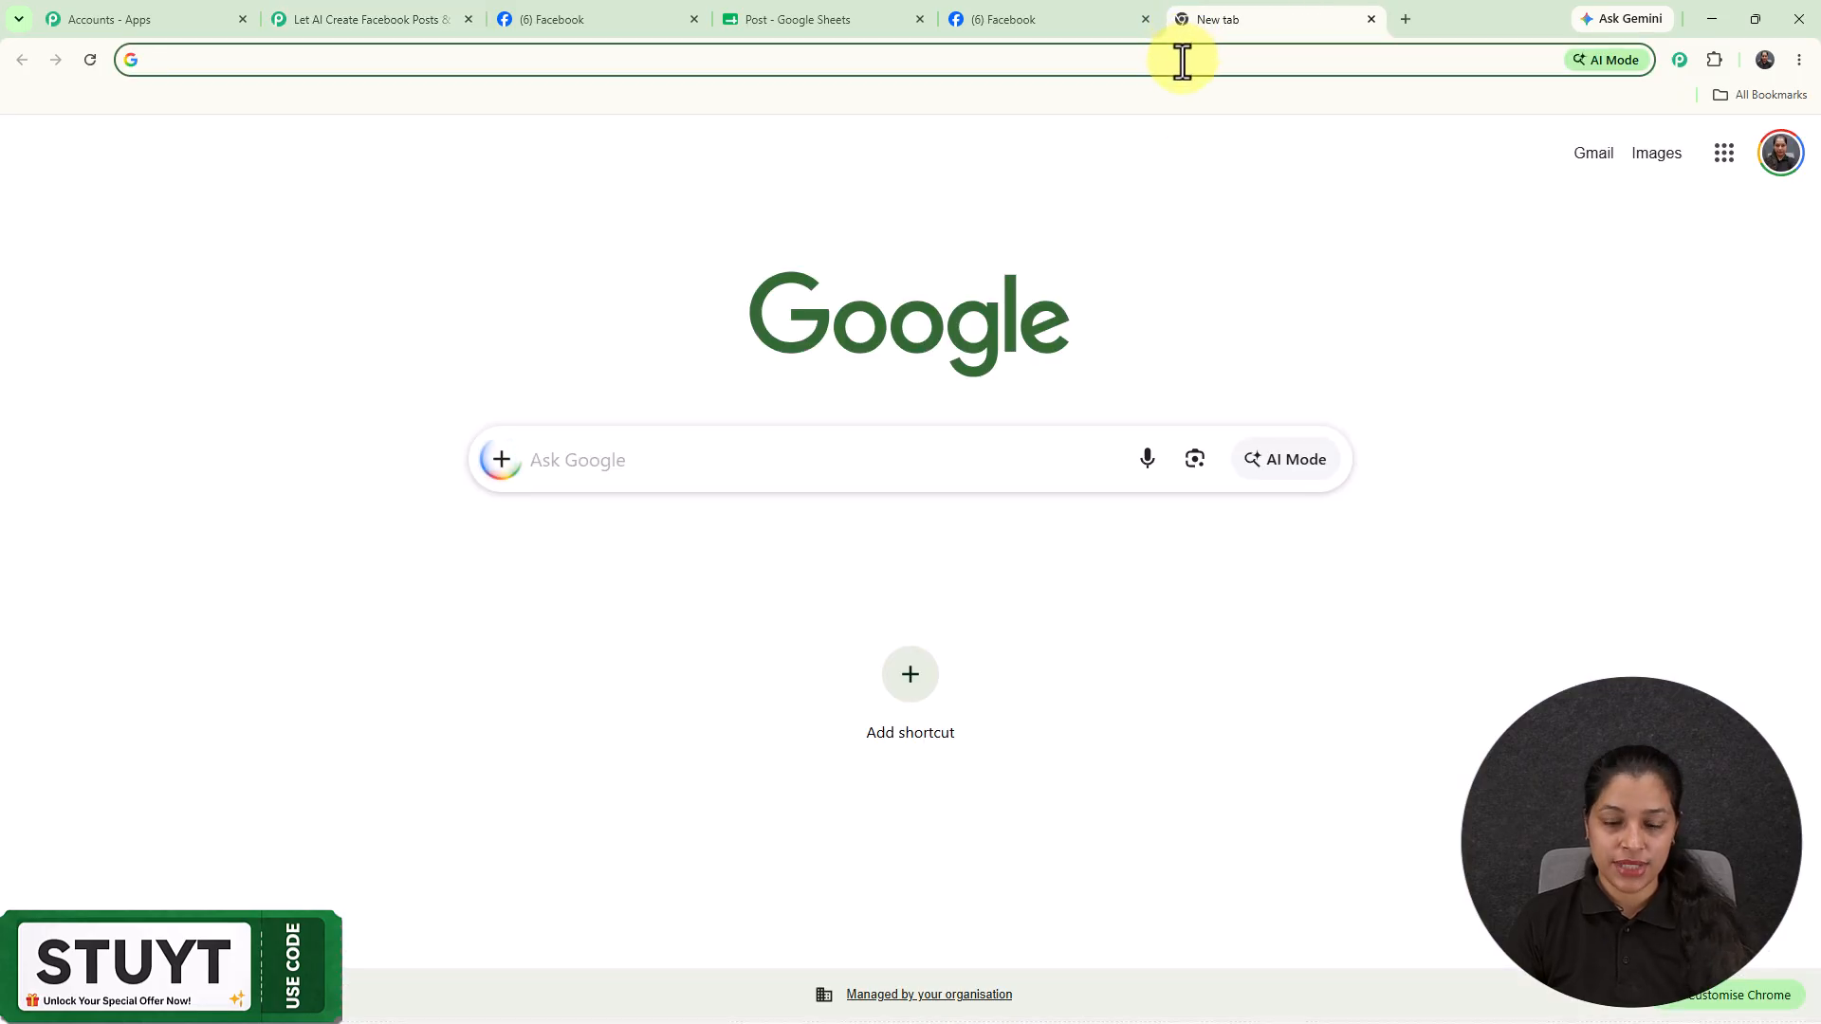
text(pabbly.com/connect)
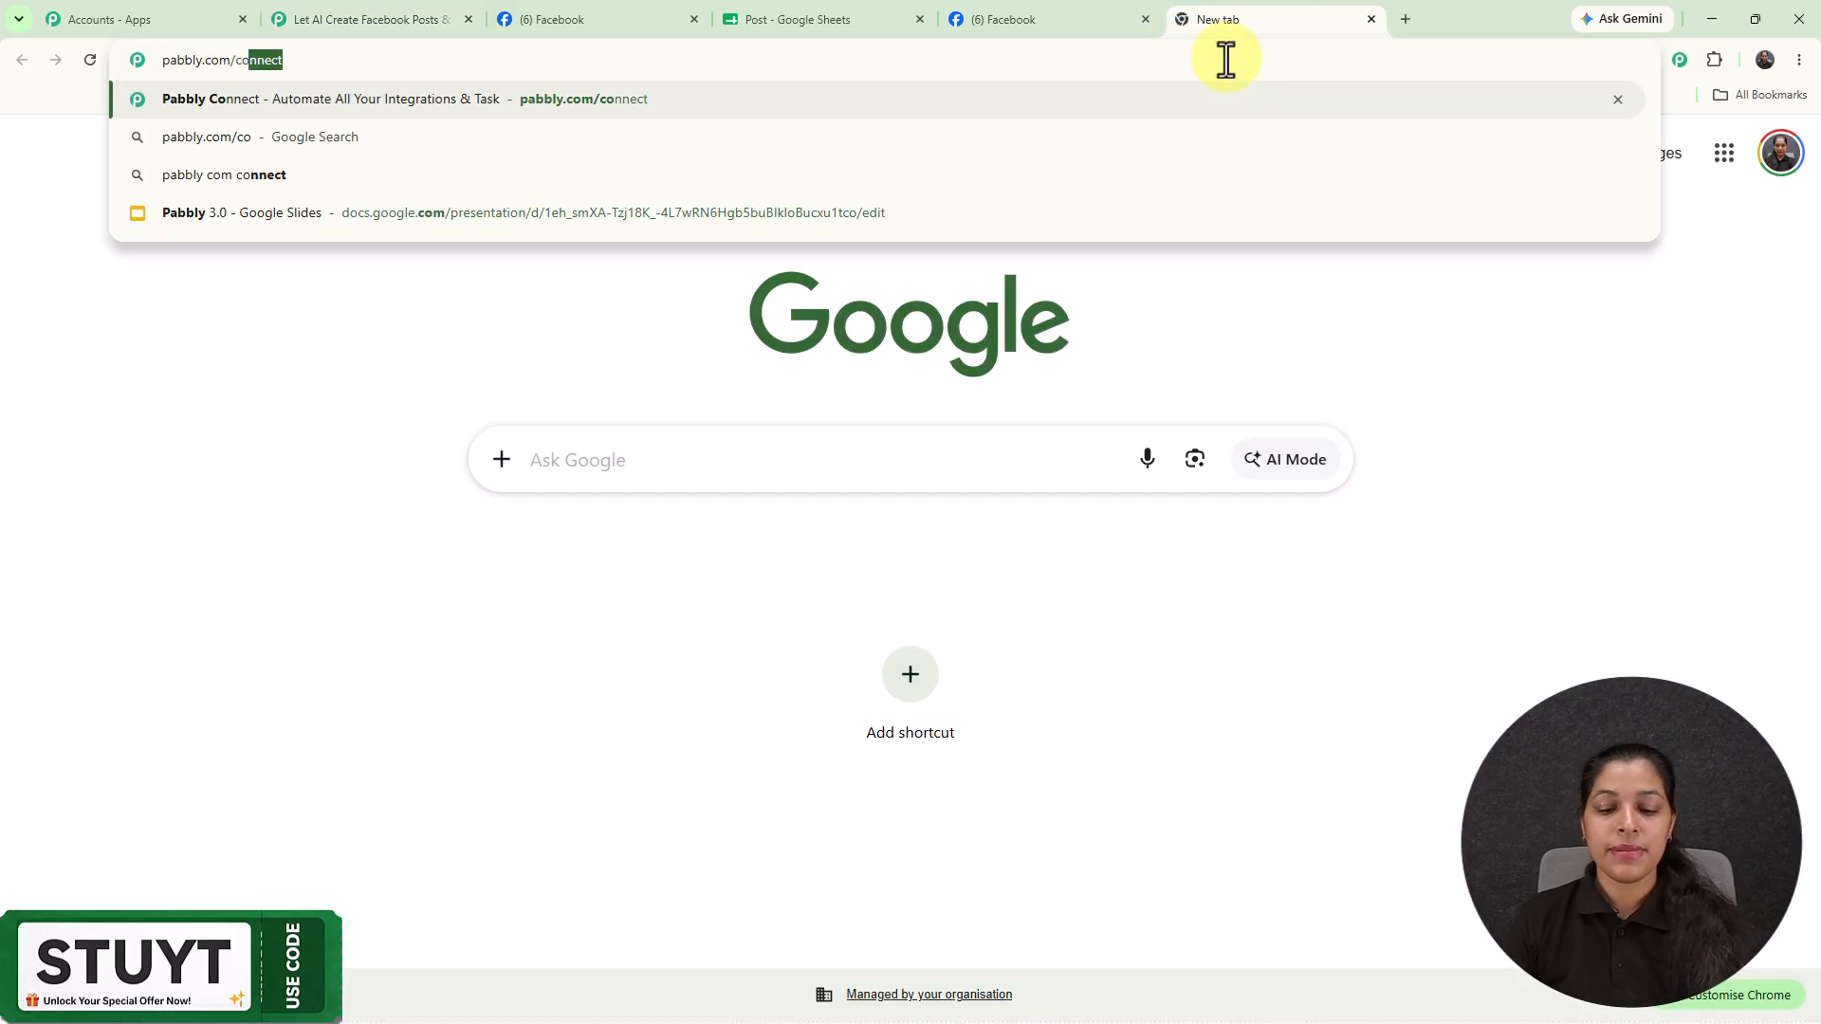
key(Return)
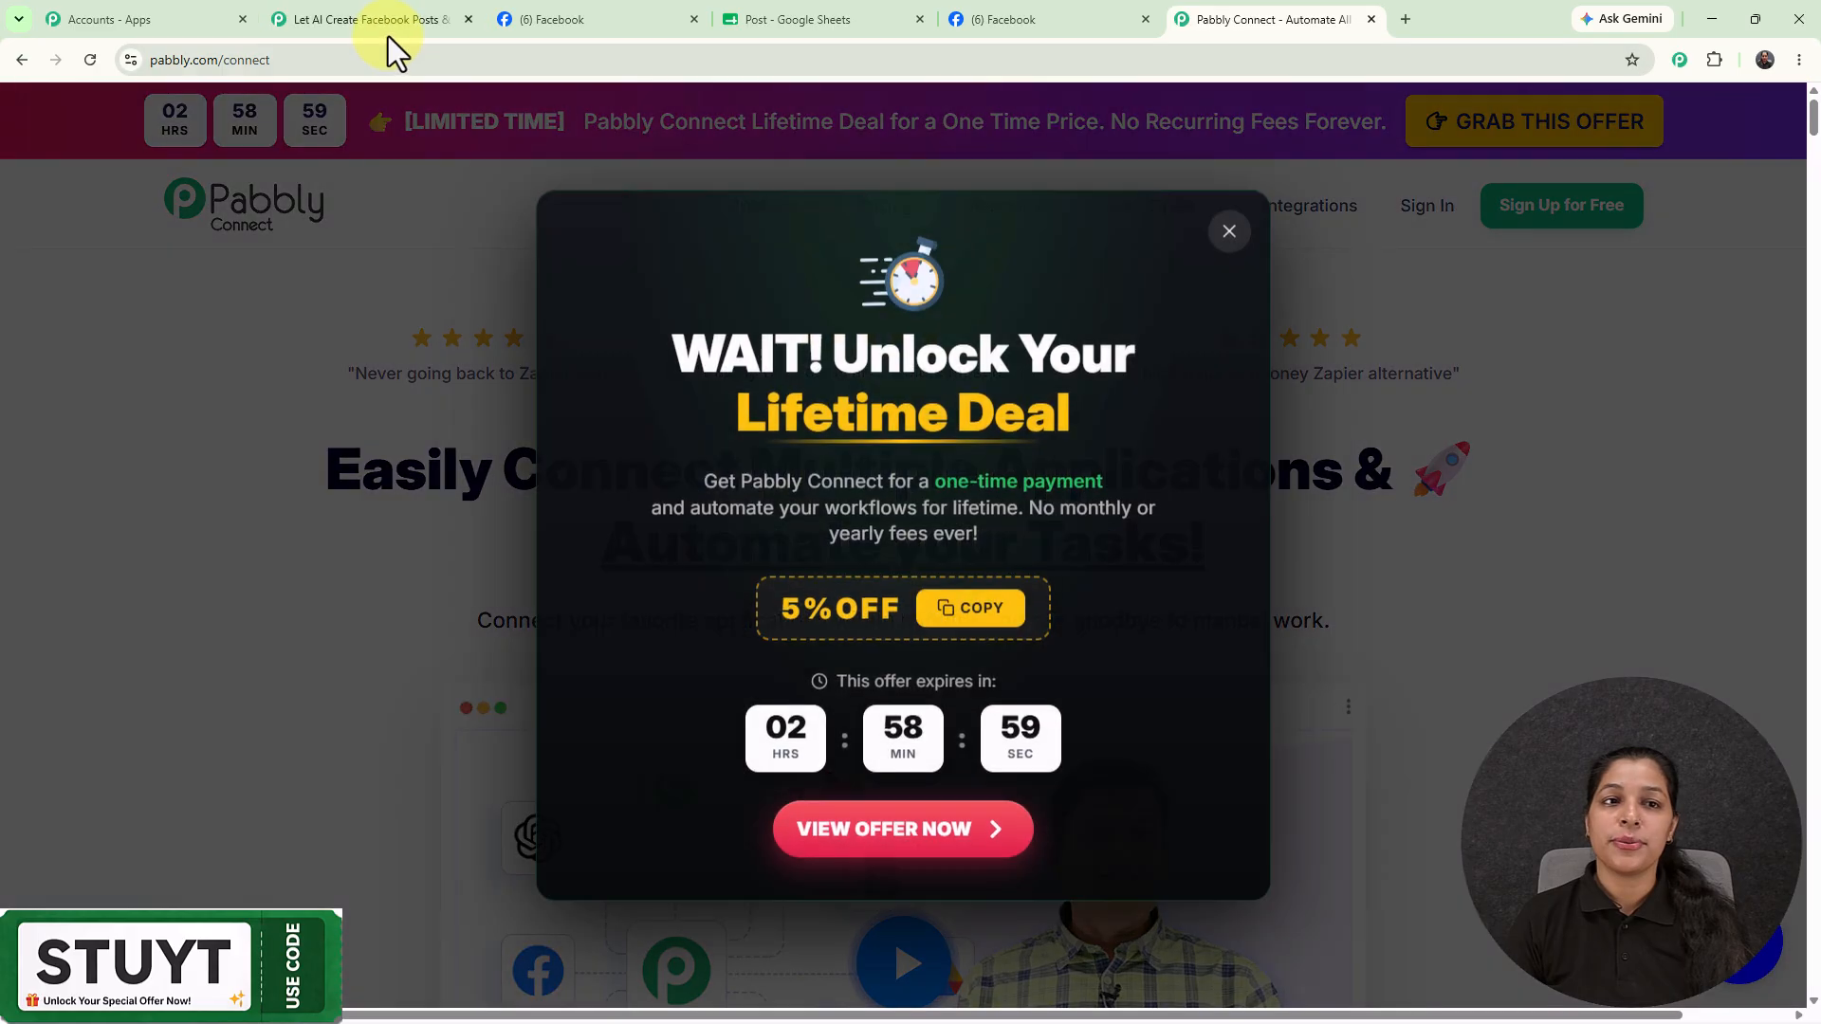
Move the Post spreadsheet's browser tab directly beside the Pabbly Connect workflow's tab.
click(389, 28)
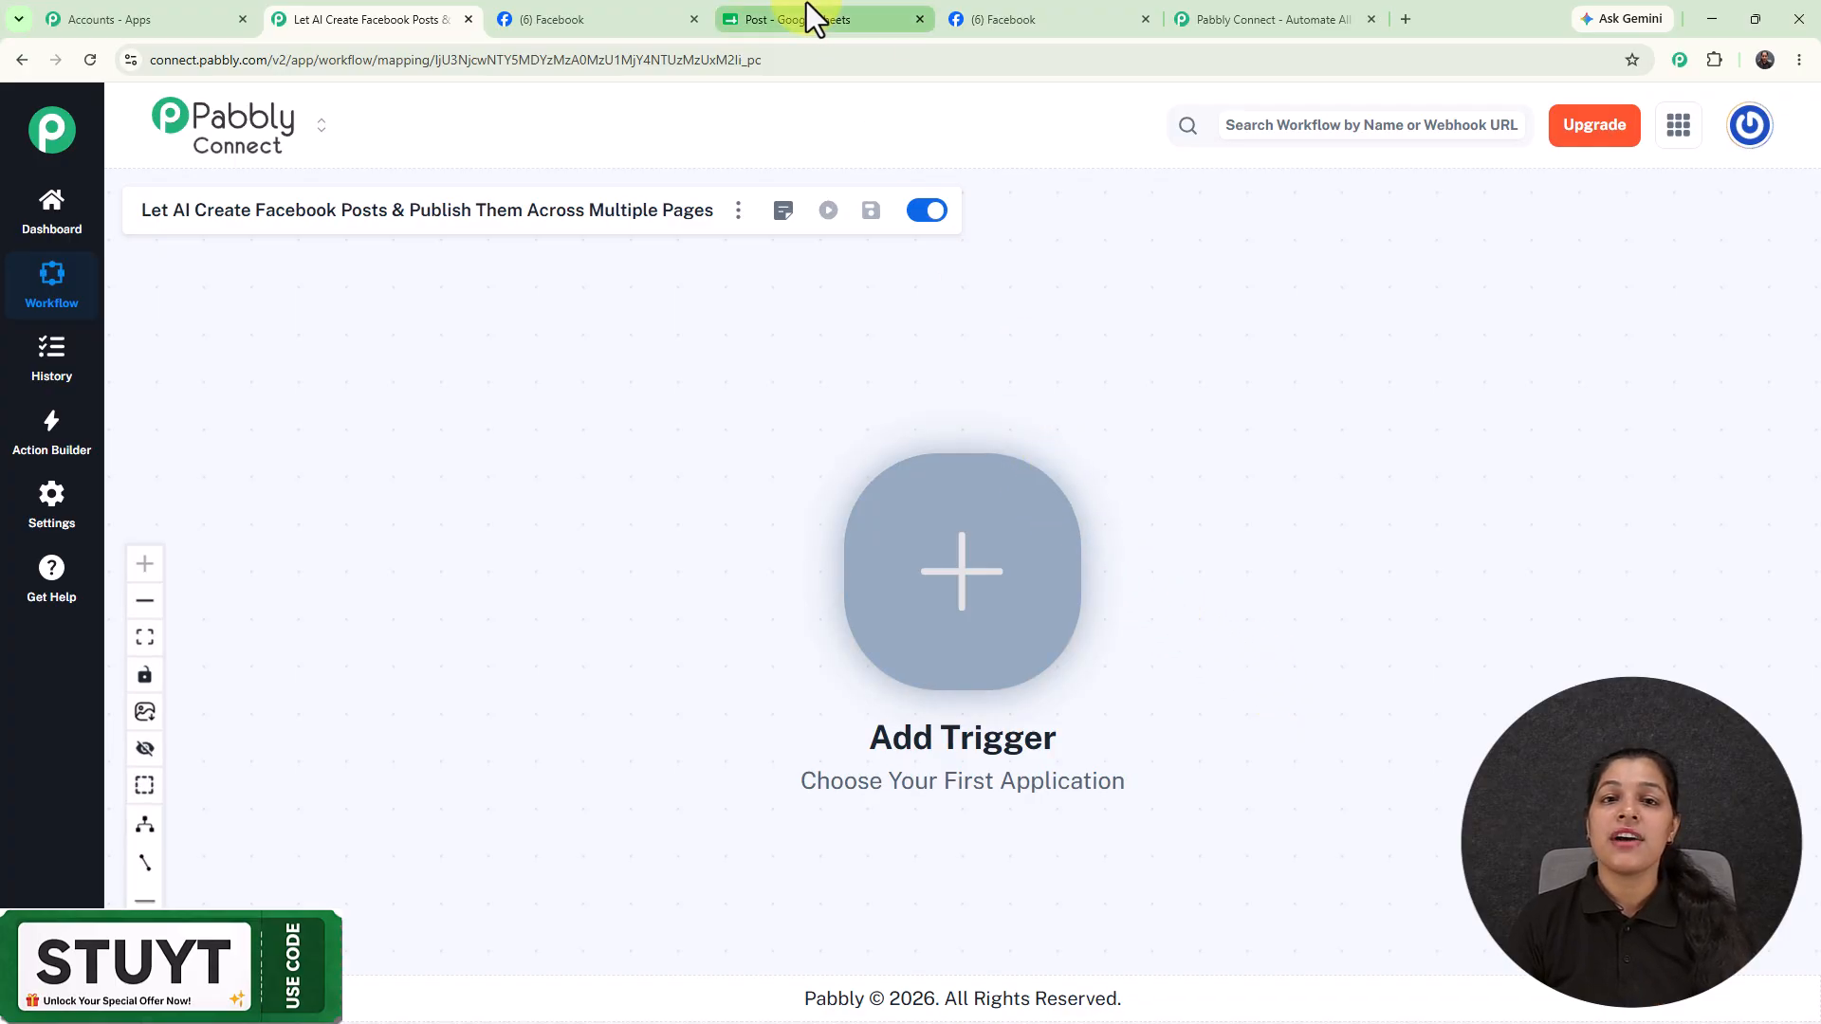
click(773, 20)
drag(726, 38, 578, 19)
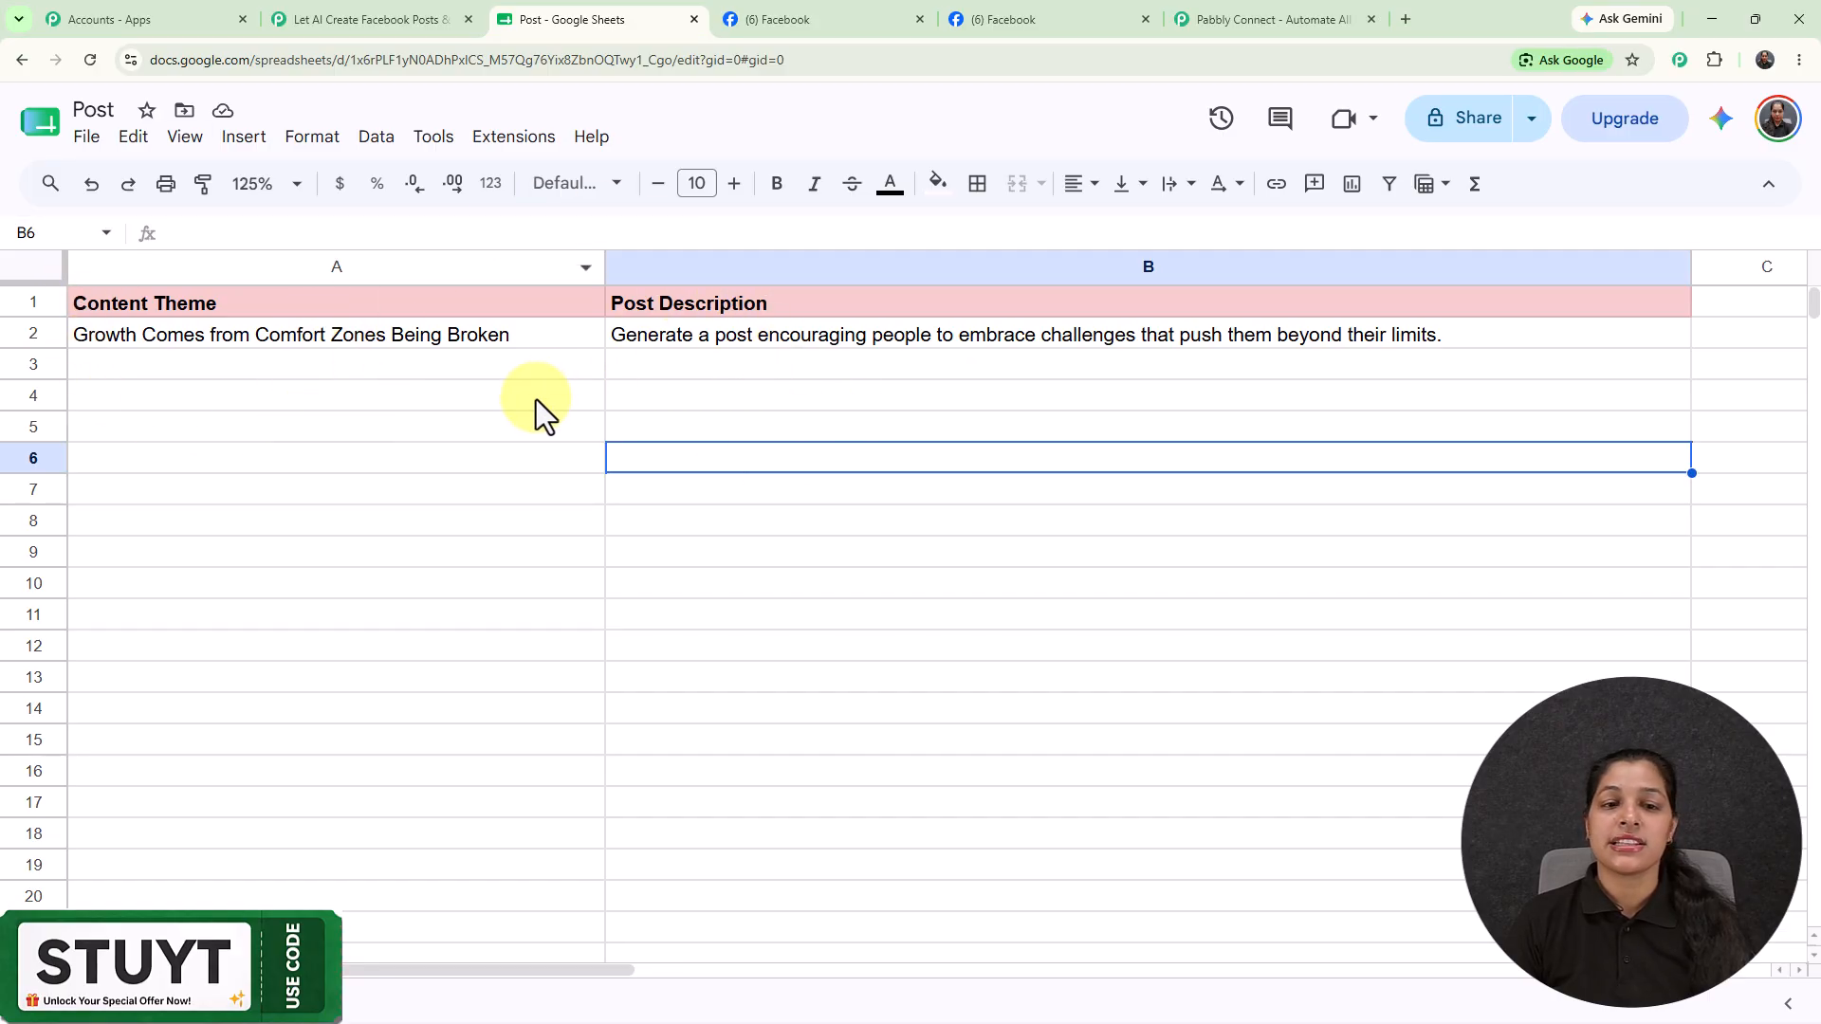
Add a Google Sheets trigger to the Pabbly Connect workflow with the event New or Updated Spreadsheet Row and connect it.
click(339, 23)
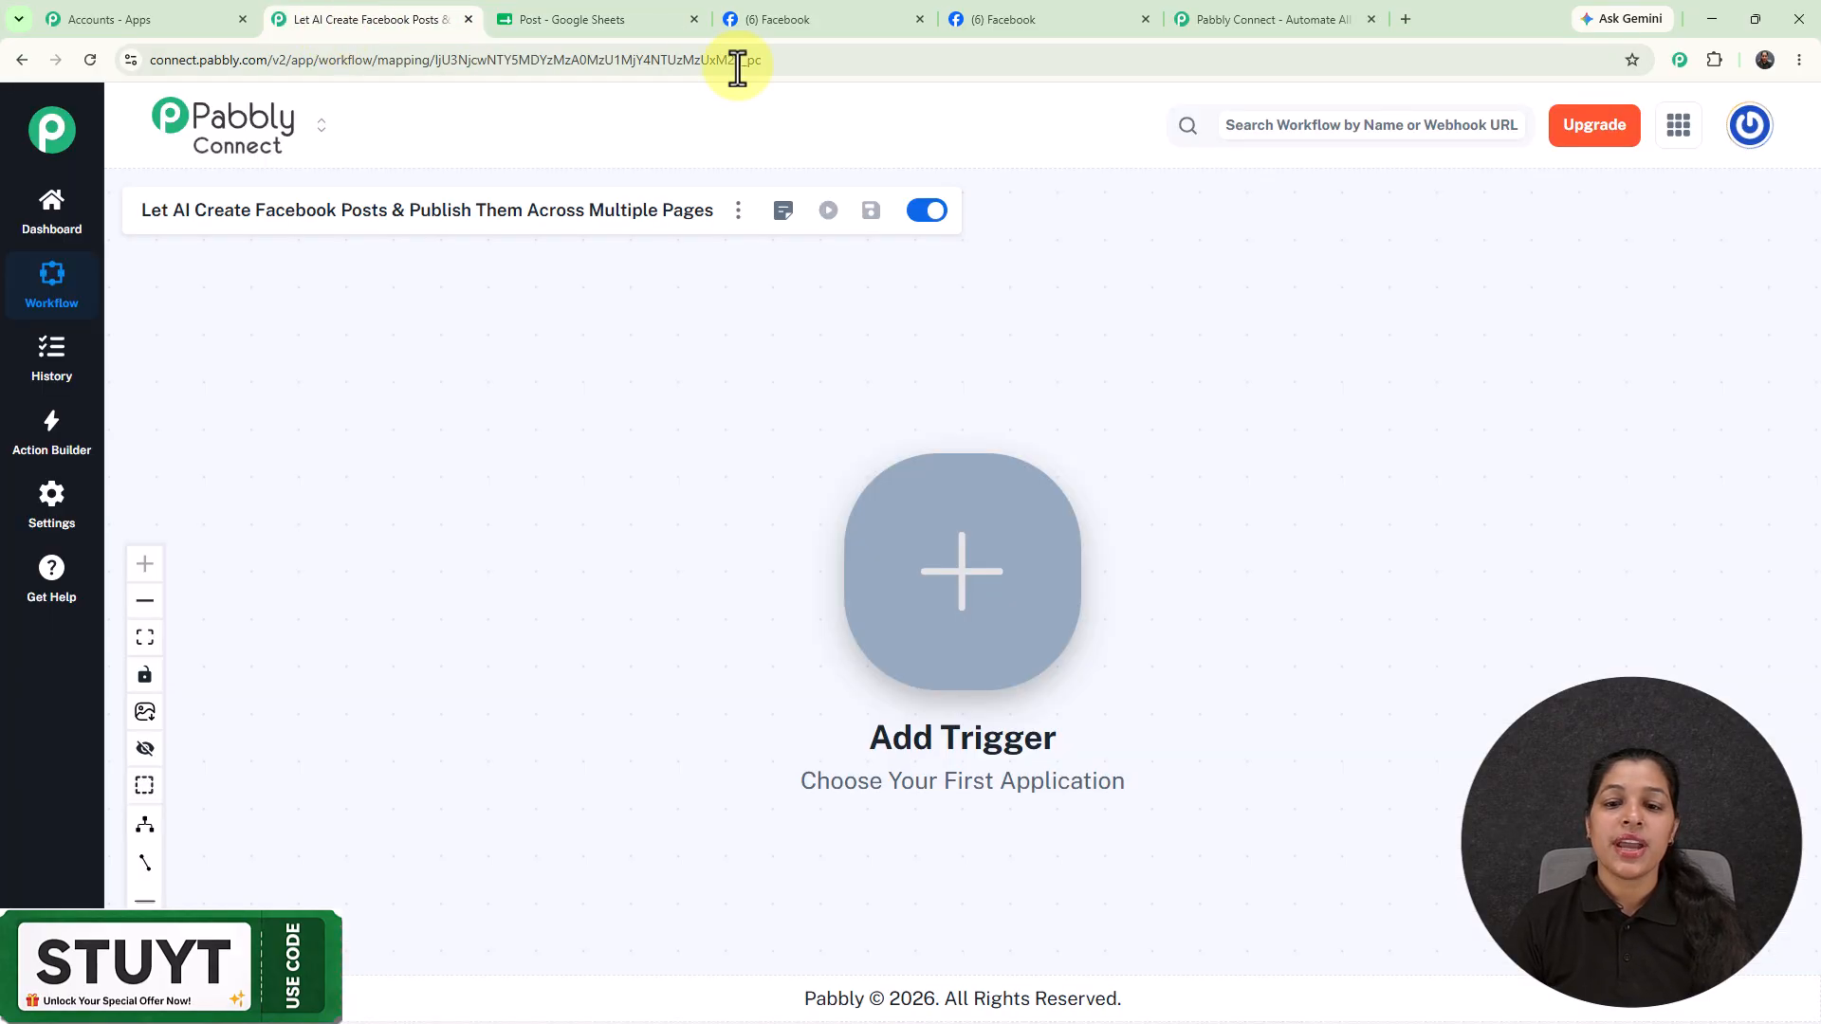
click(986, 548)
click(1526, 617)
click(1019, 343)
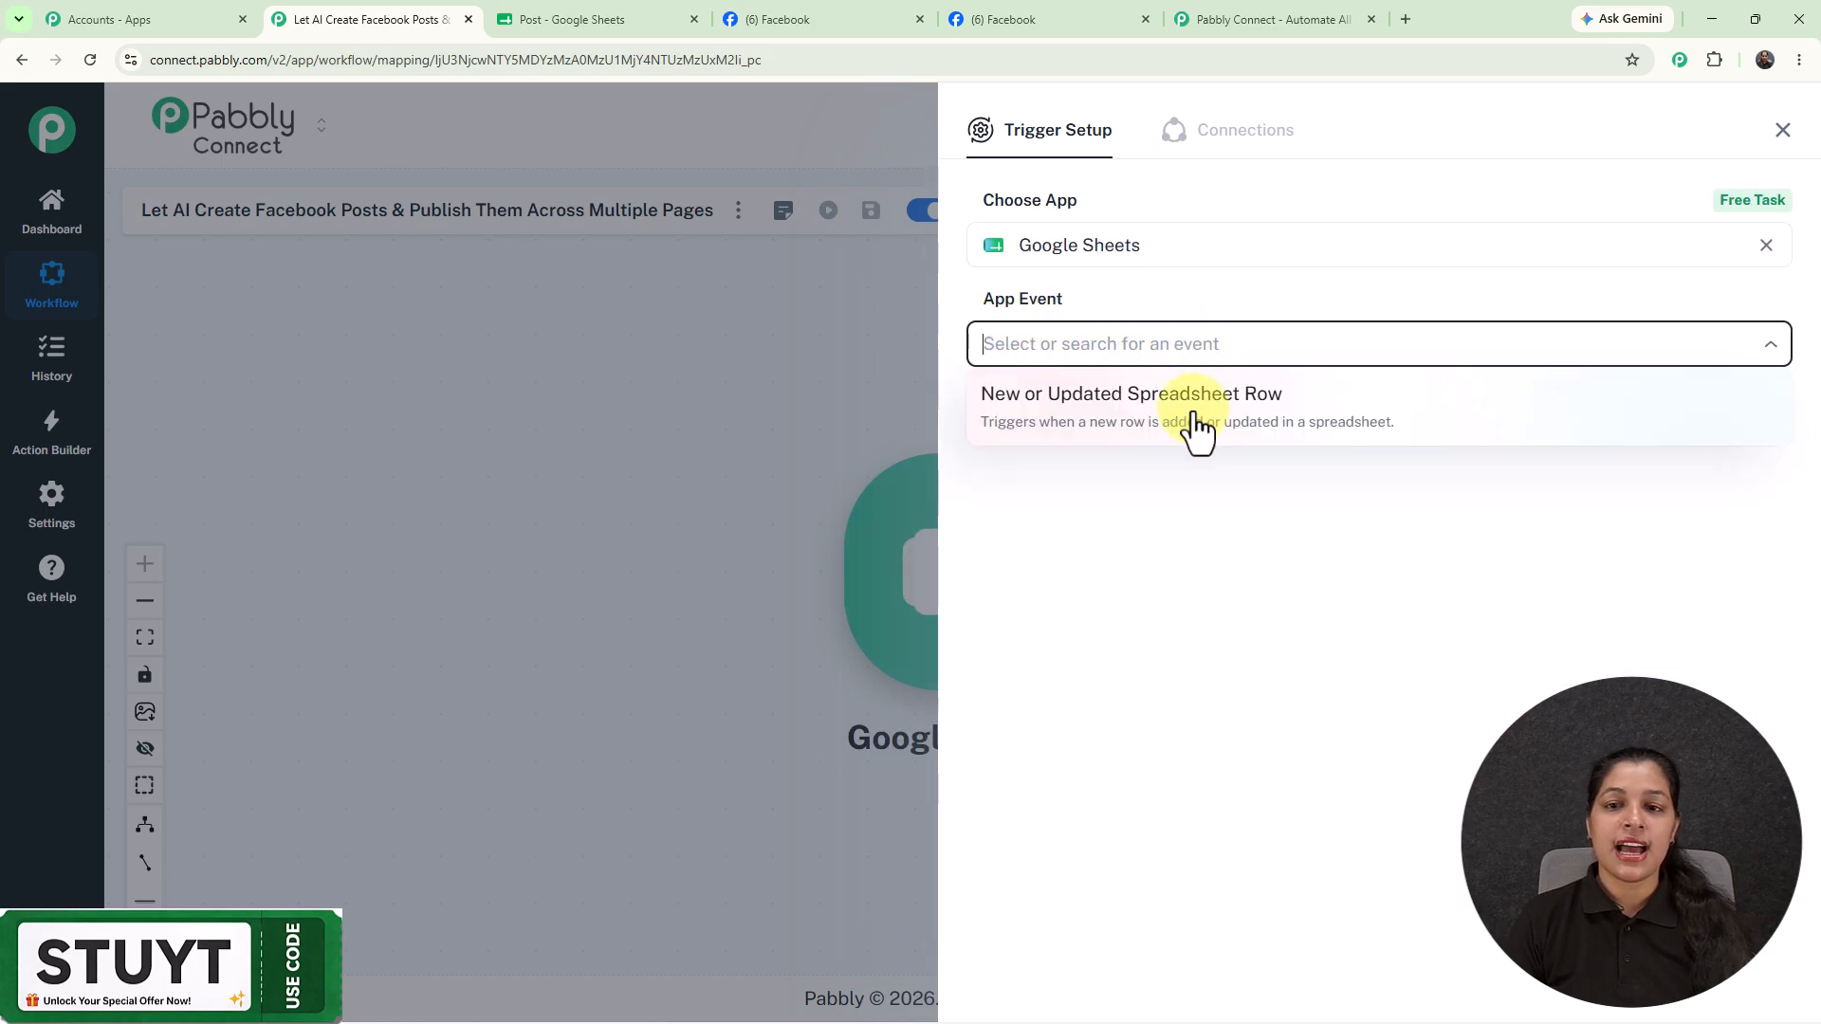
click(1204, 418)
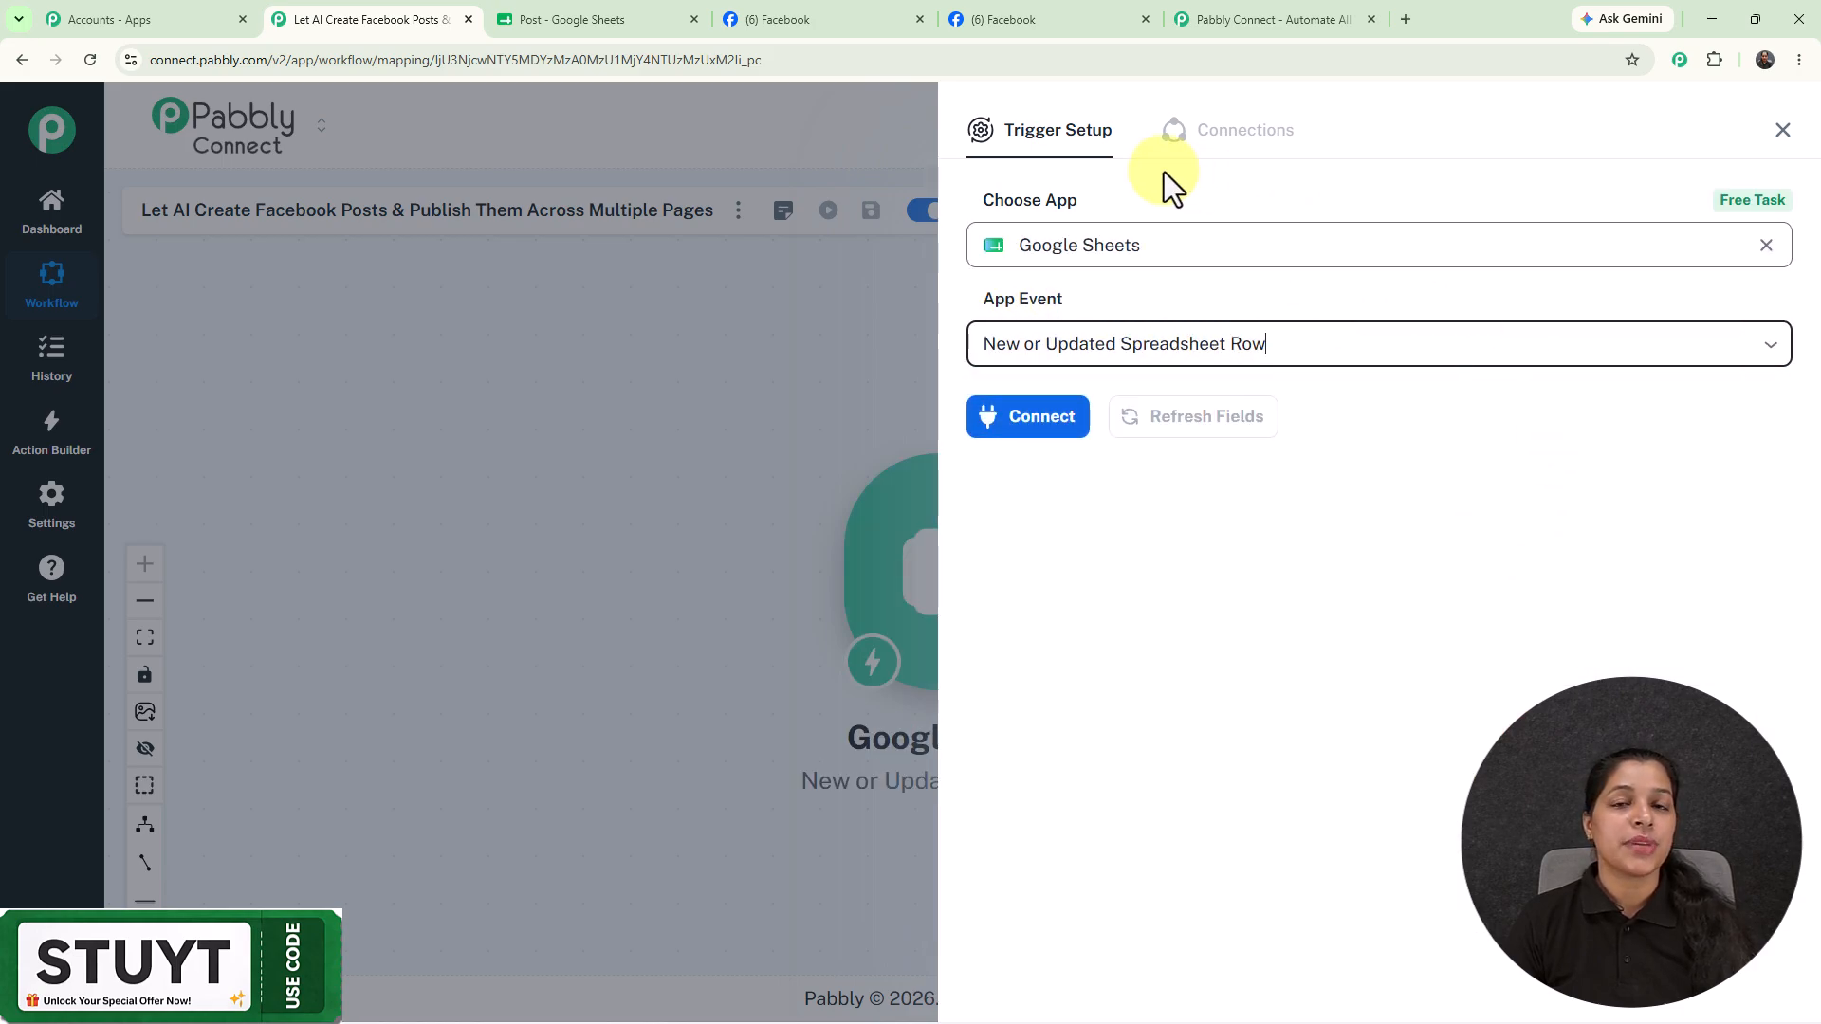
click(1060, 425)
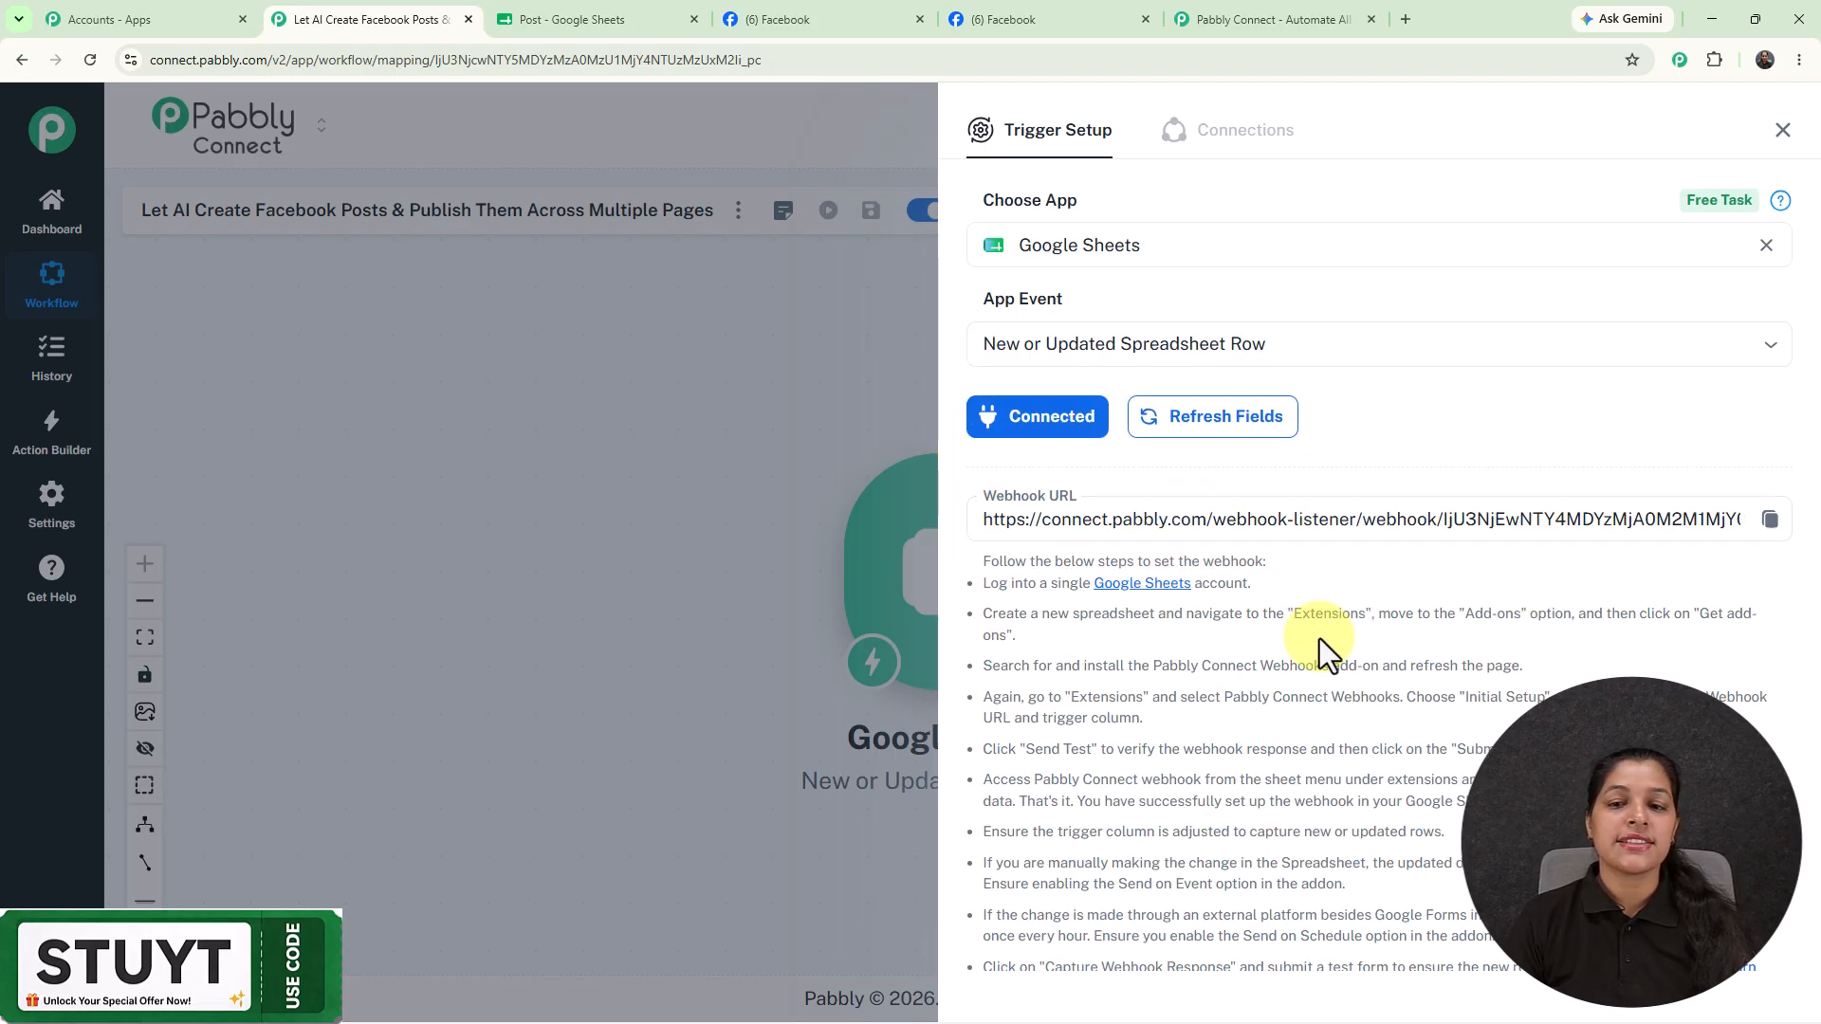
Review the webhook setup instructions for the Google Sheets trigger and copy its webhook URL.
scroll(1265, 668, down, 3)
scroll(1266, 676, up, 2)
scroll(1266, 676, down, 1)
scroll(1265, 675, up, 1)
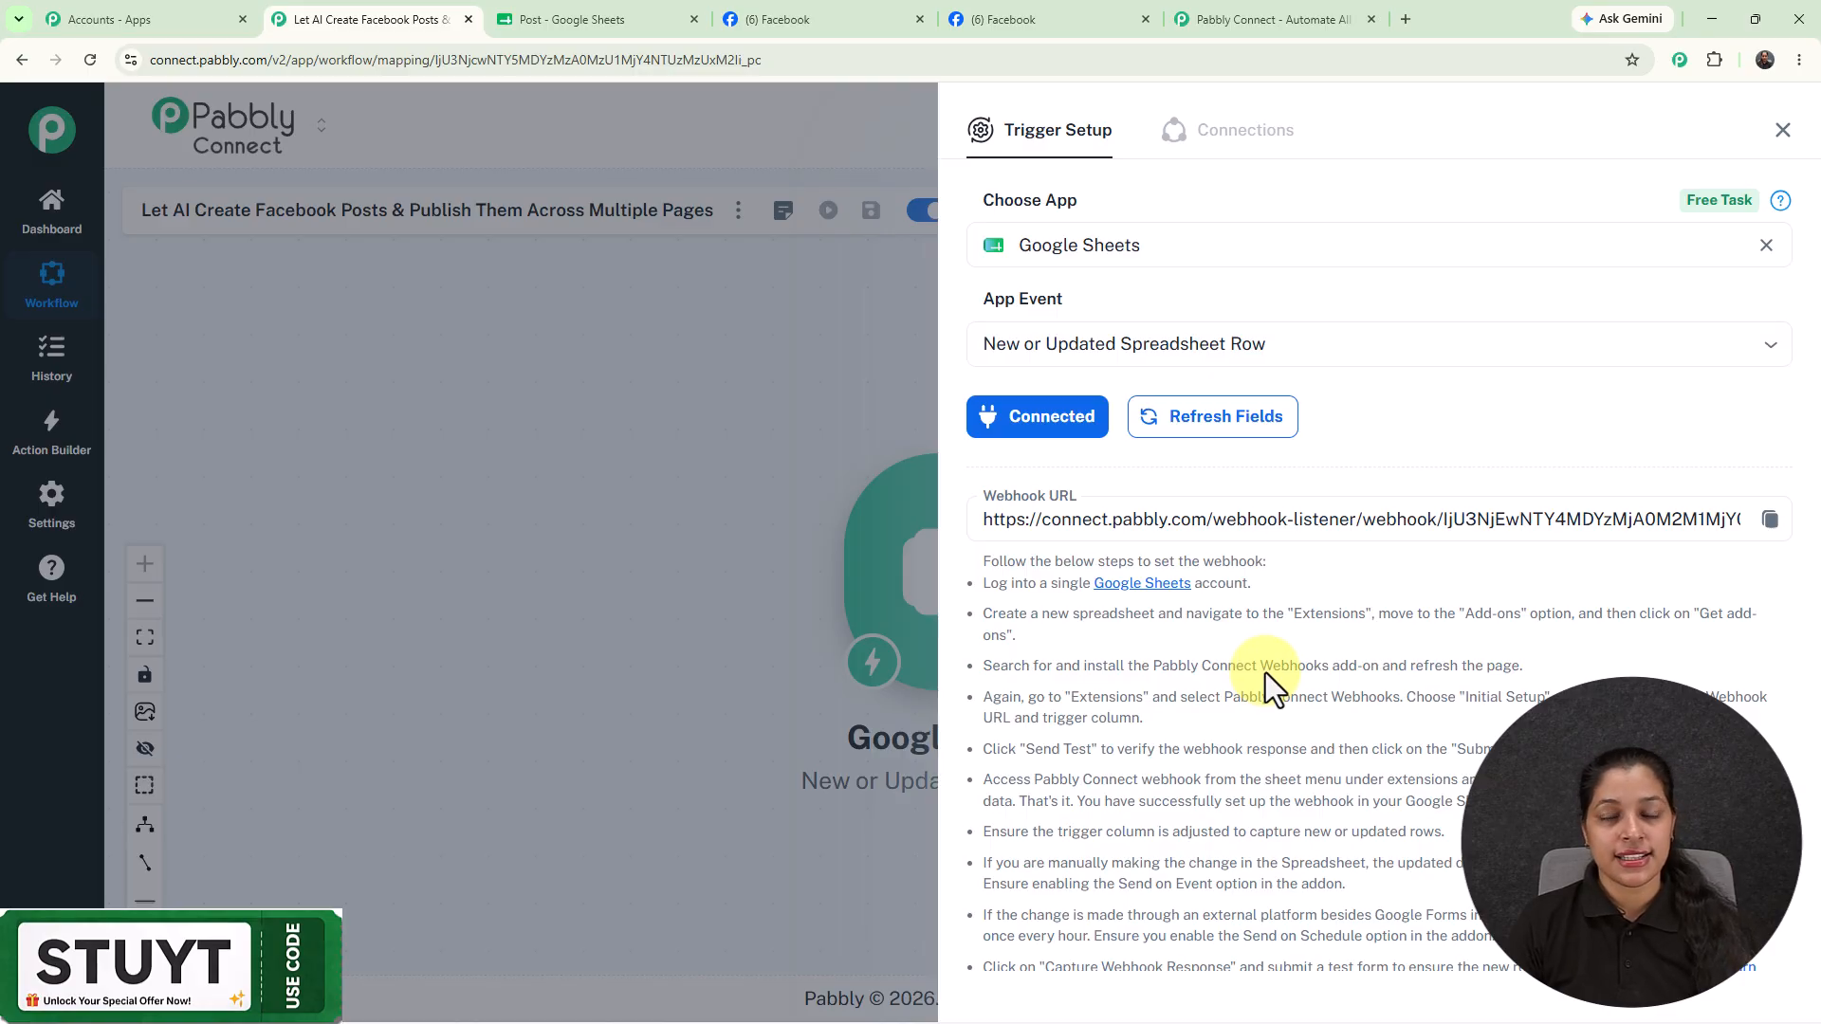
click(1770, 520)
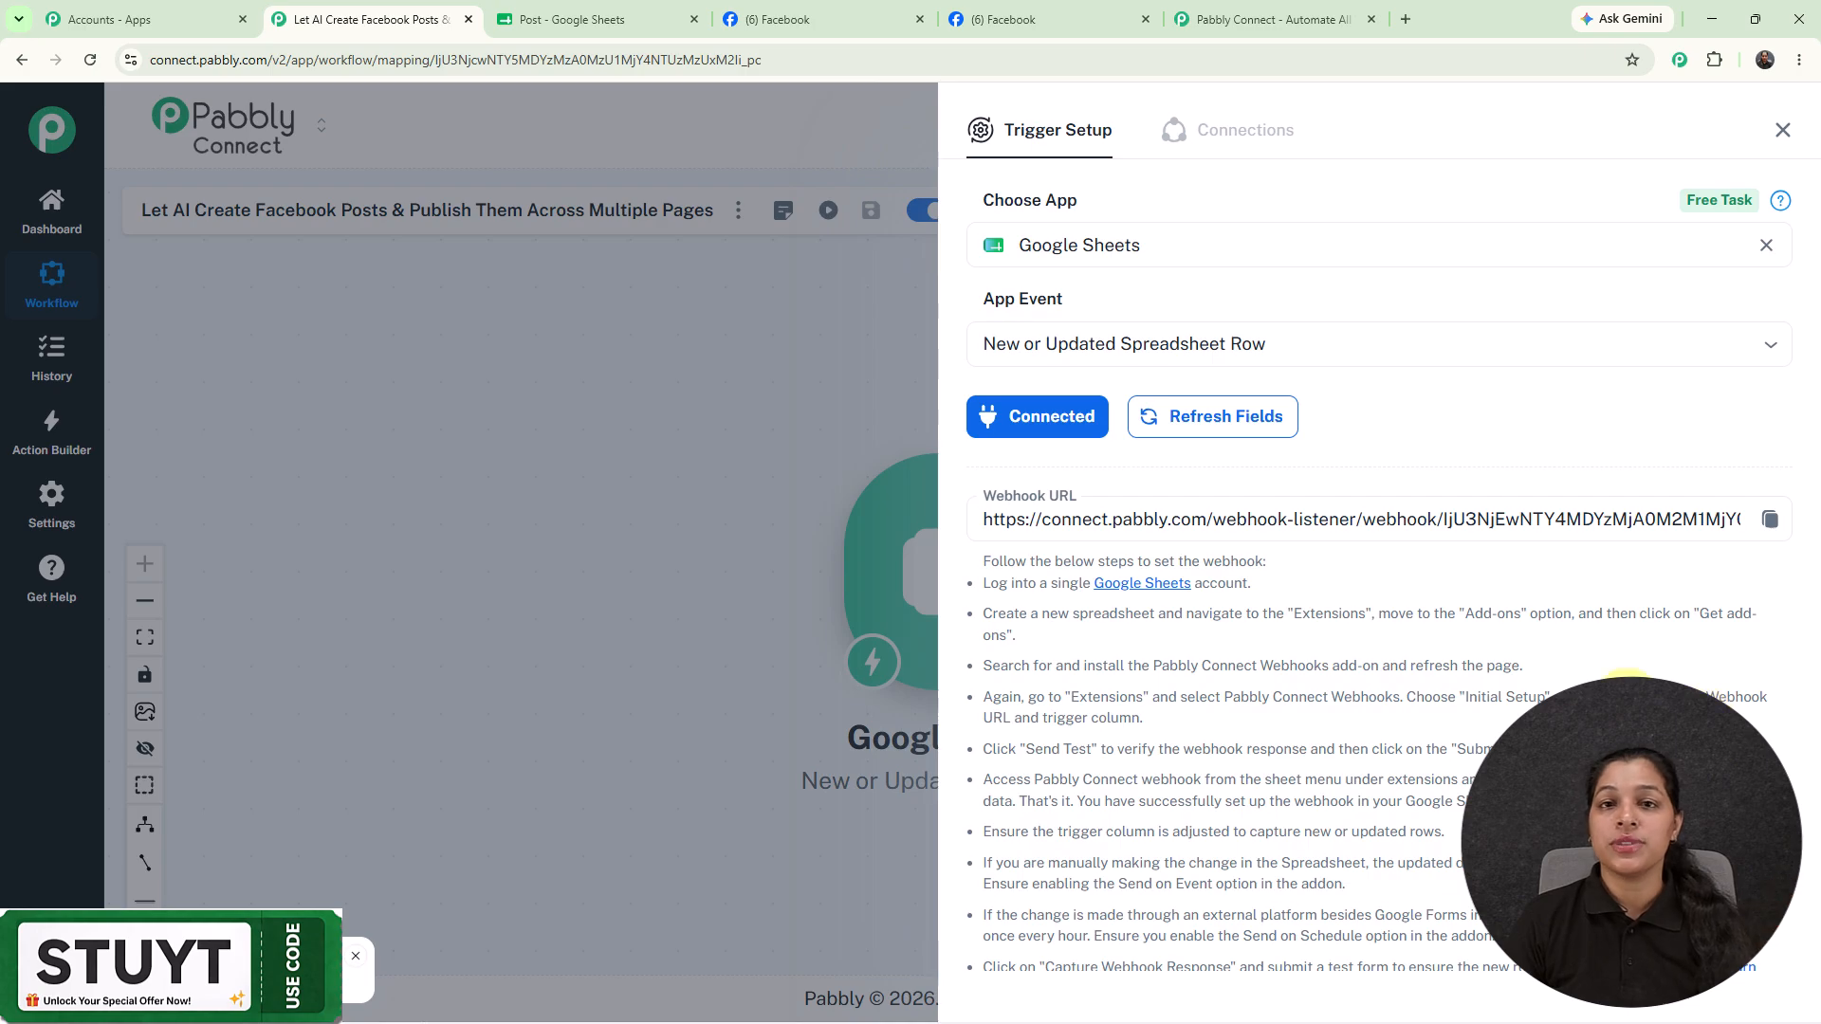
In the Post spreadsheet, search the Google Workspace Marketplace for the Pabbly Connect Webhooks add-on and close the marketplace.
click(624, 30)
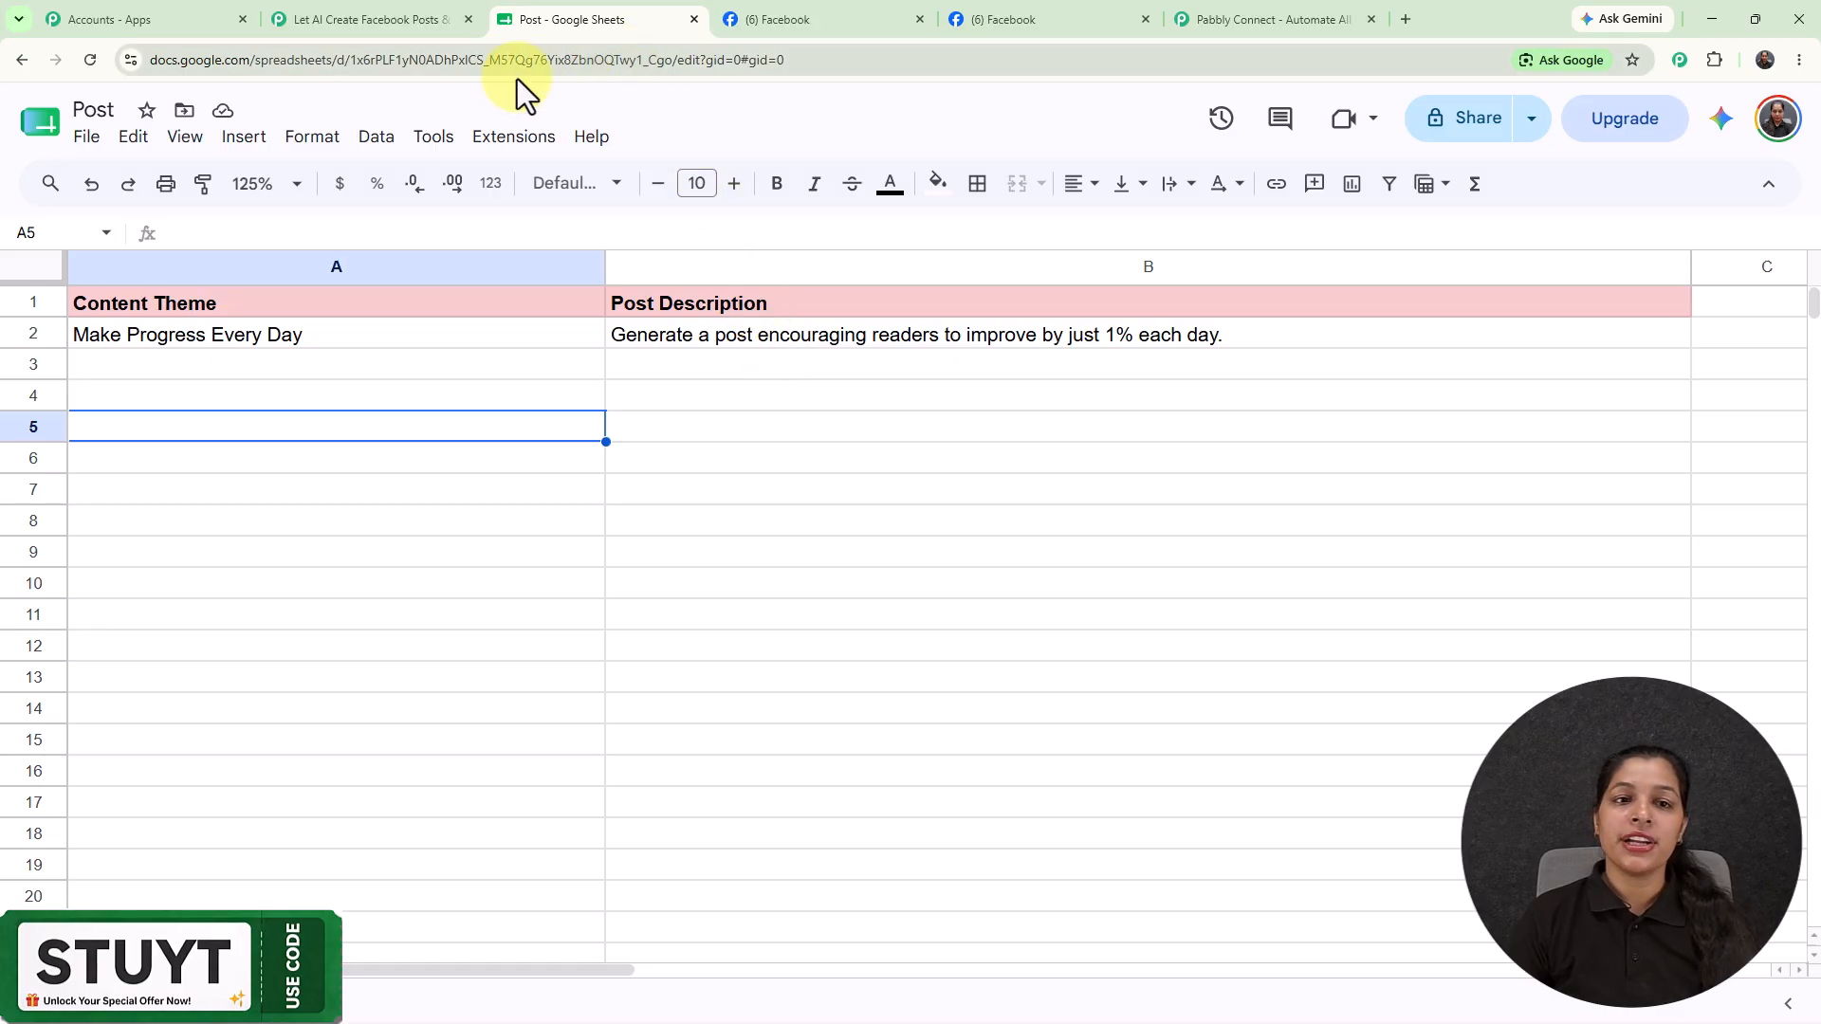
click(514, 141)
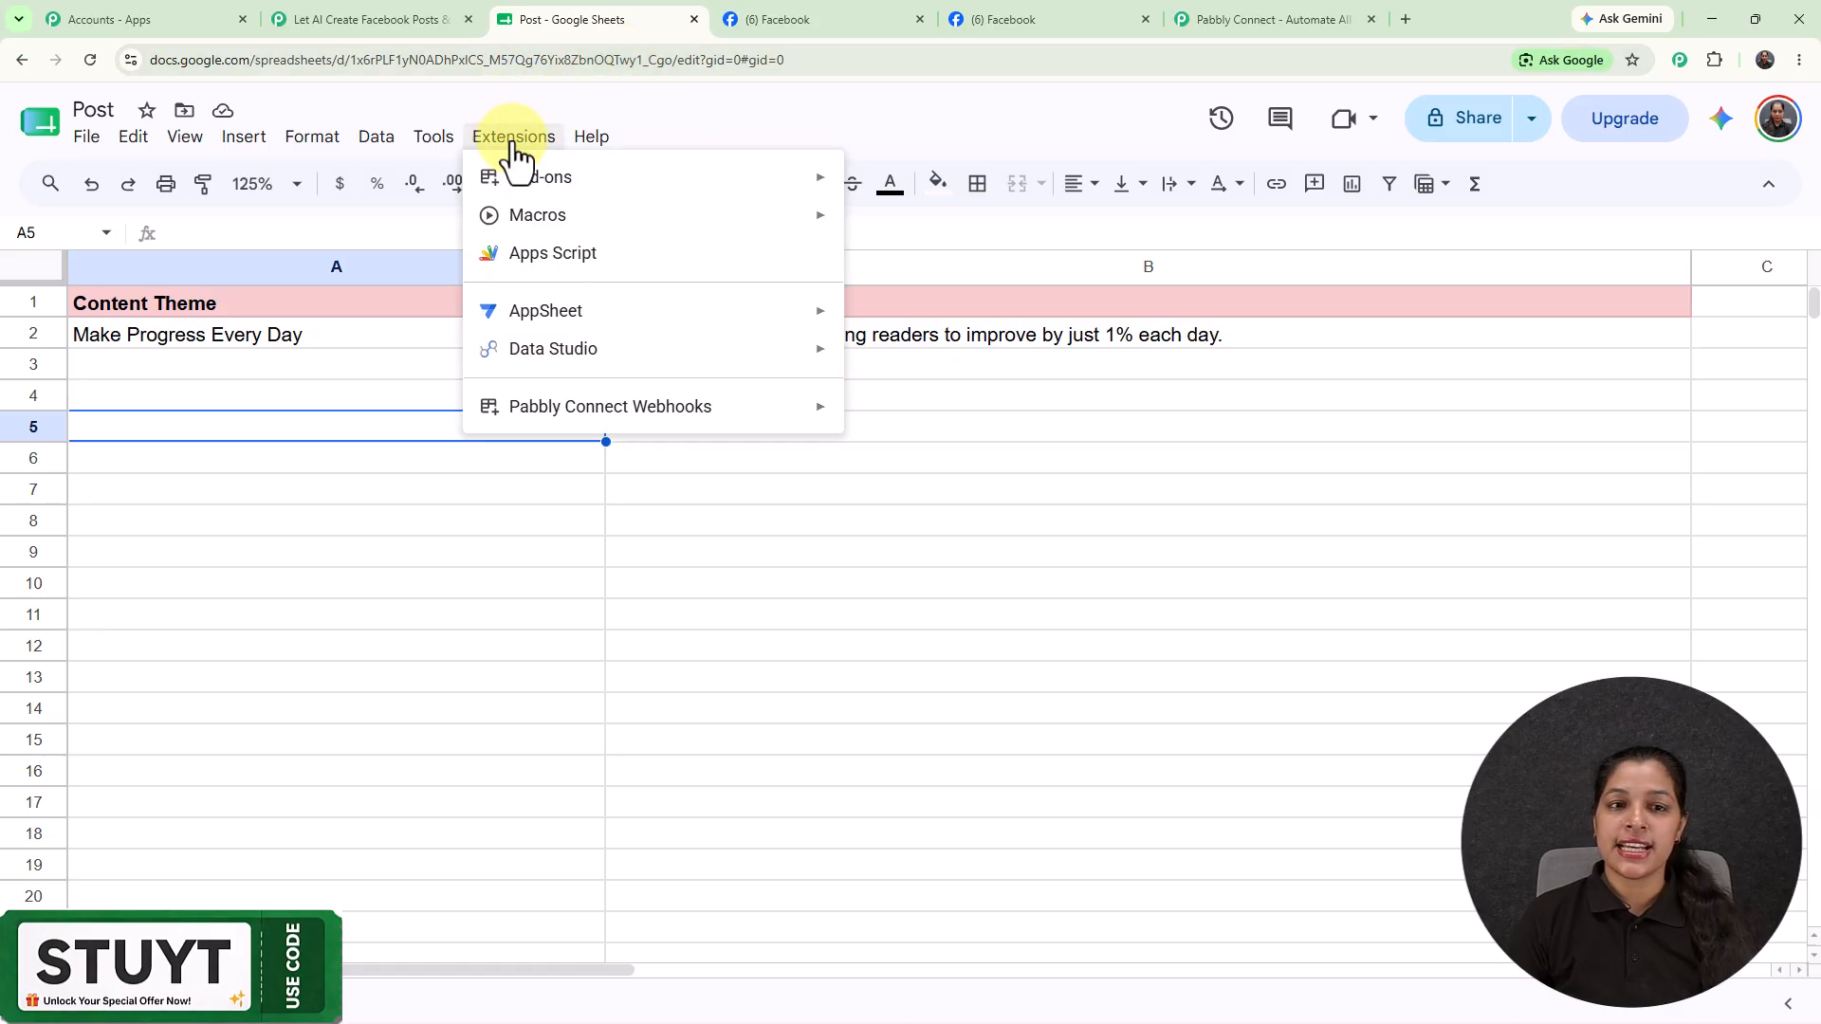
mouse_move(520, 178)
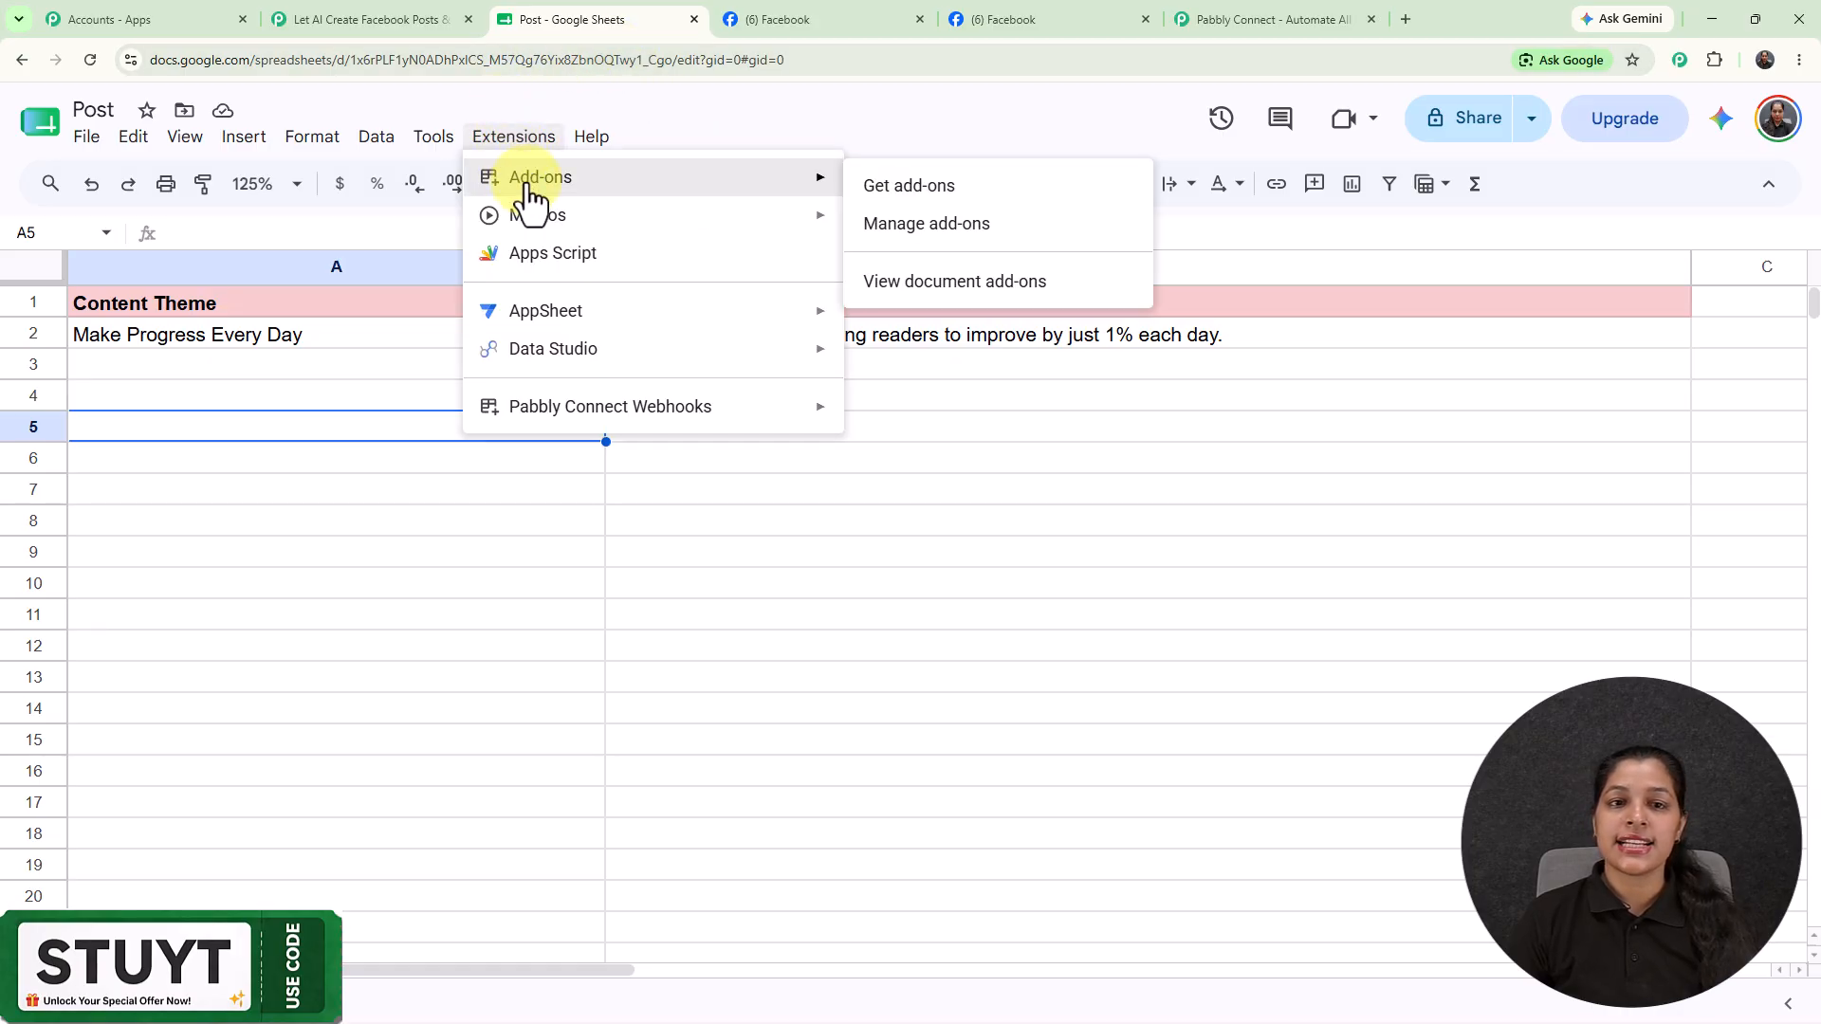
click(963, 185)
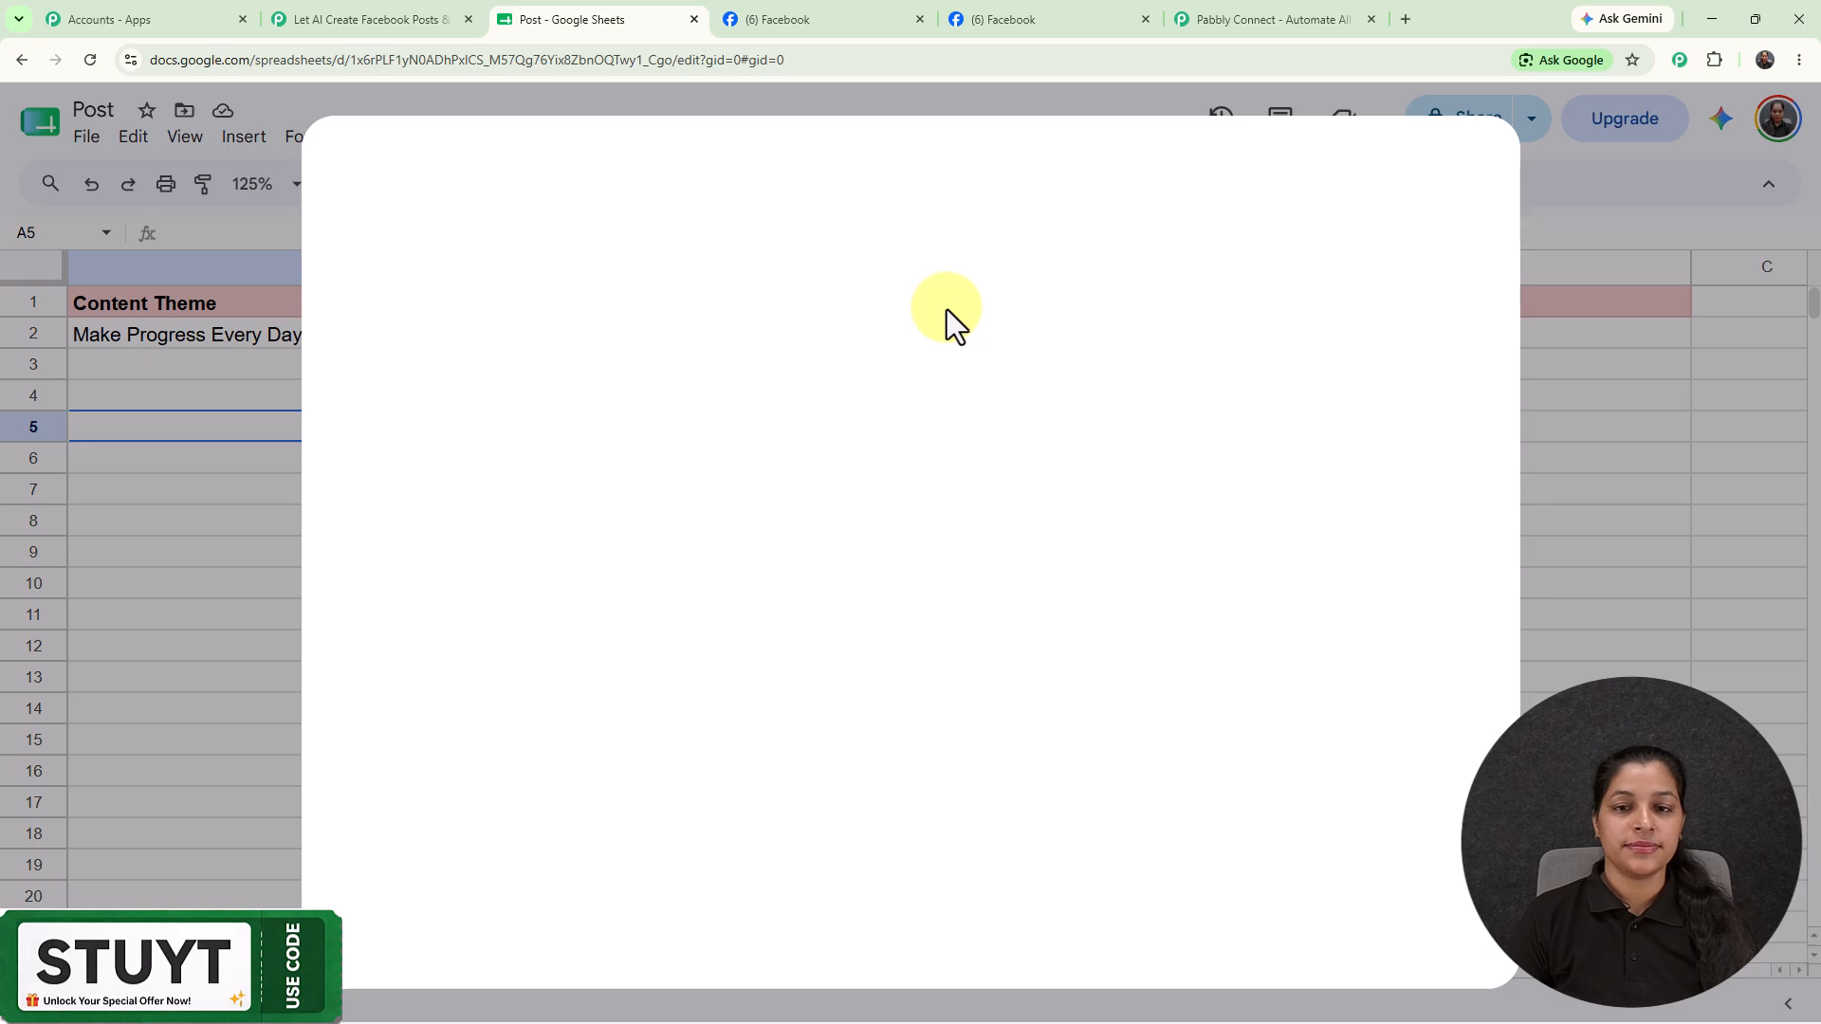
click(923, 178)
text(pabb)
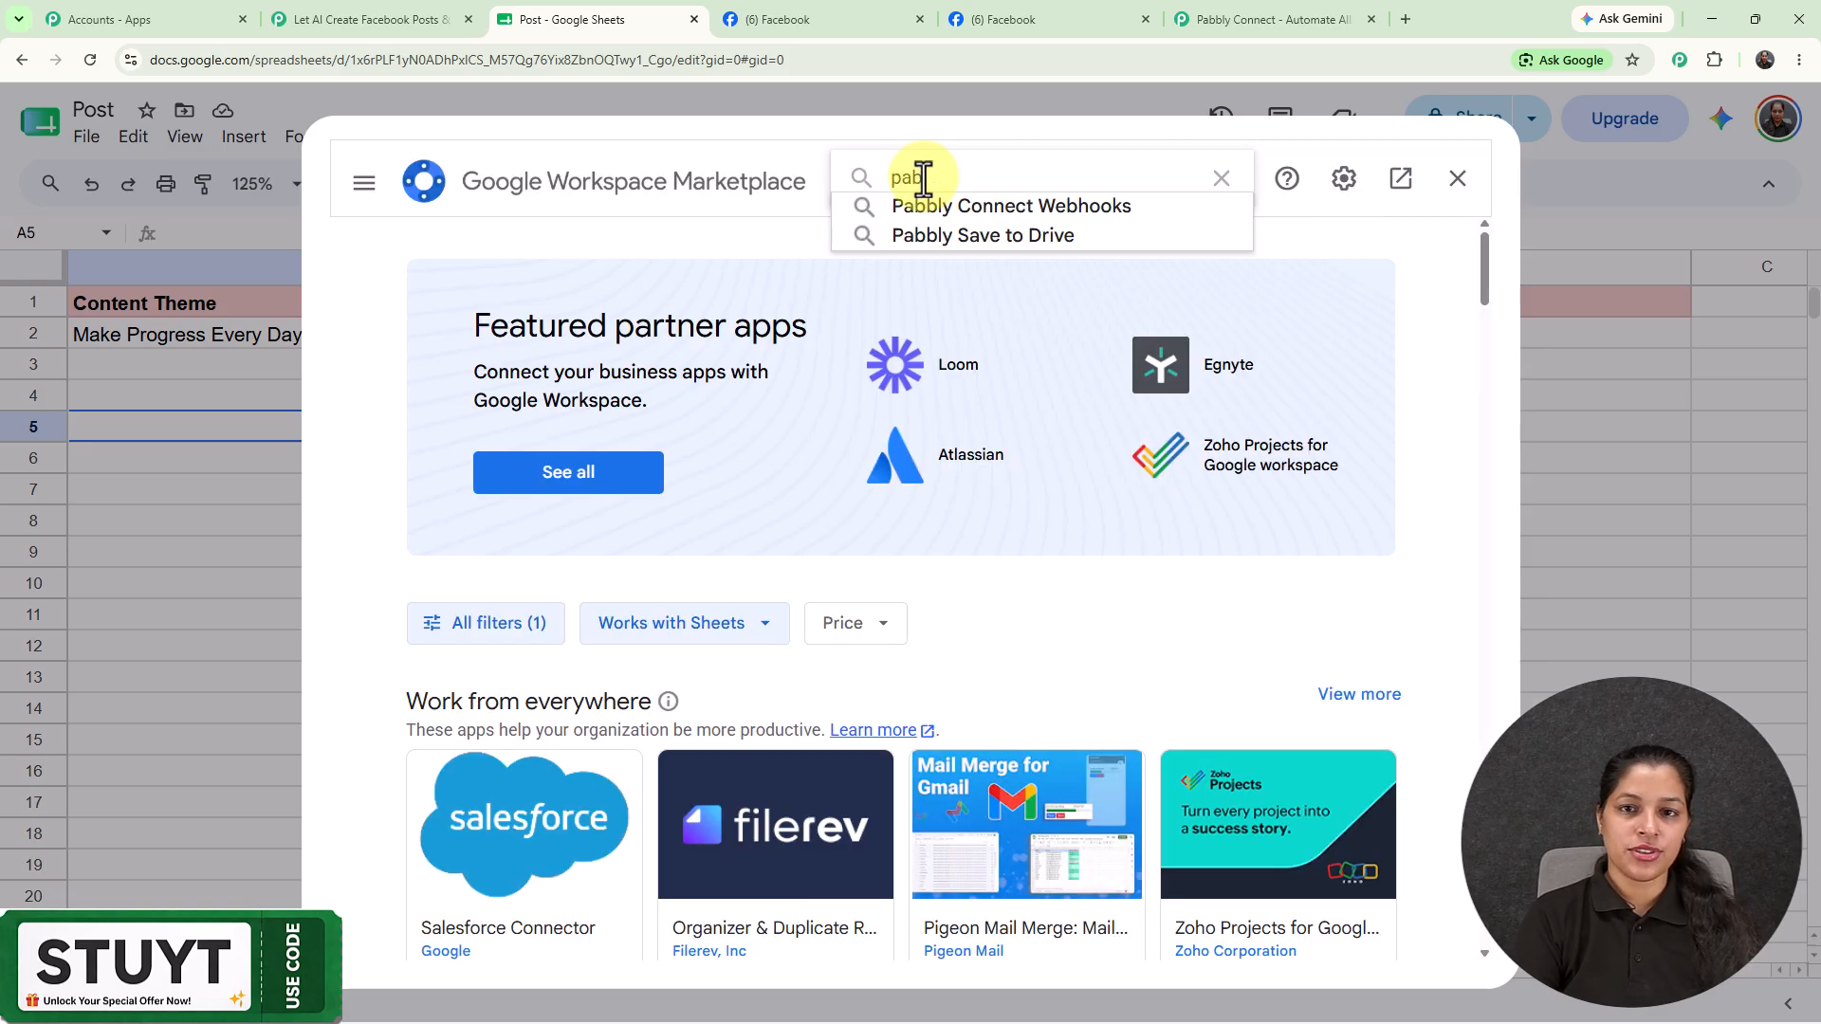
click(939, 209)
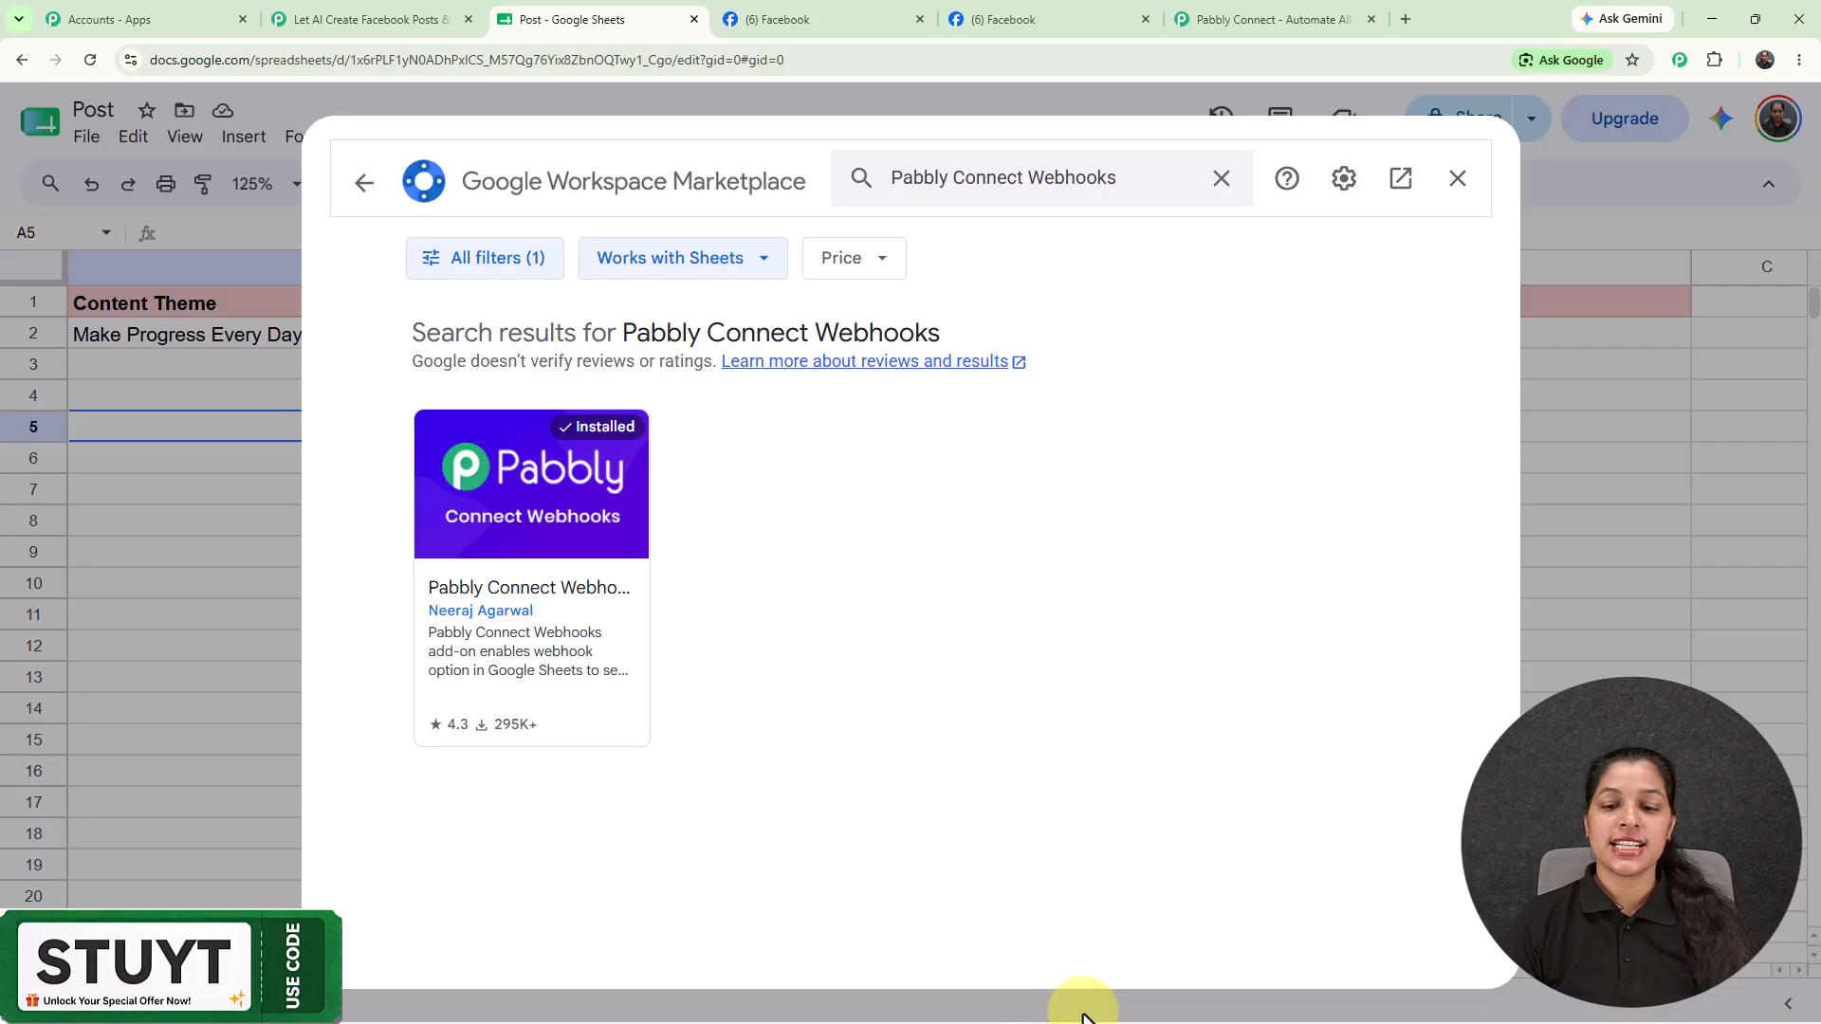
click(1458, 185)
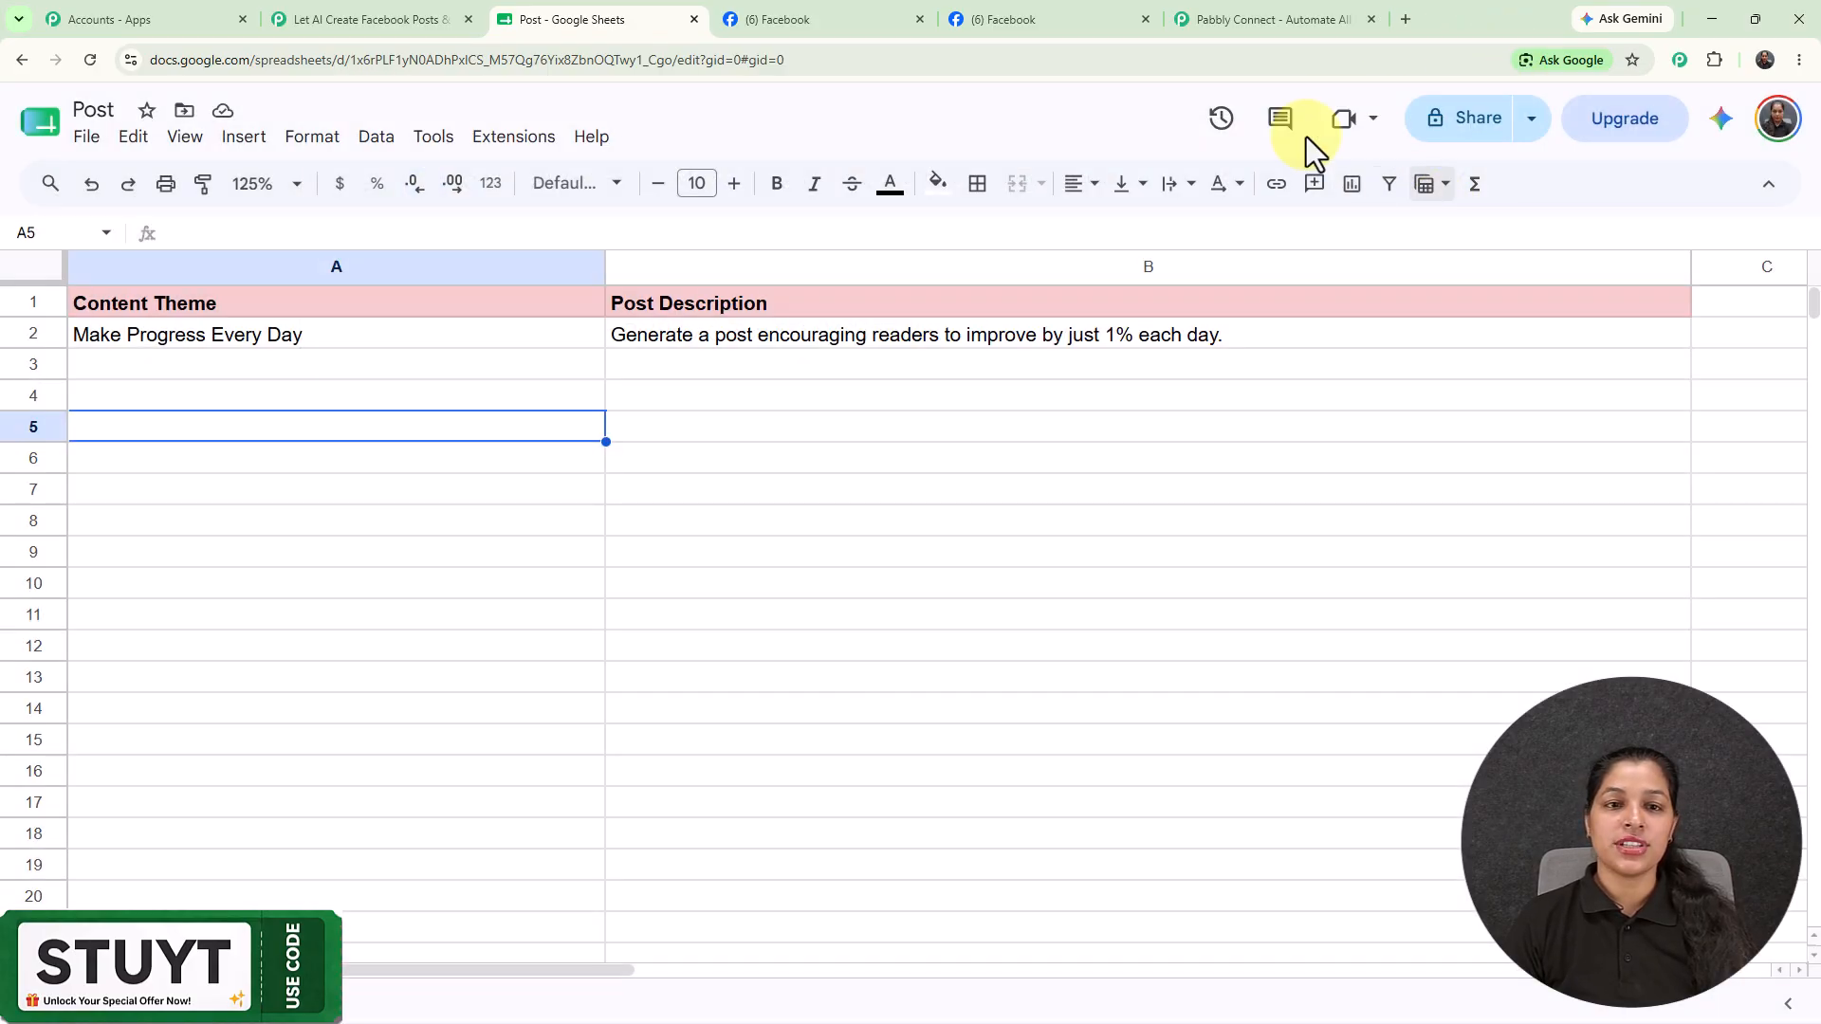
Complete the Pabbly Connect Webhooks initial setup in the Post spreadsheet with the copied webhook URL and trigger column B, and submit it.
click(490, 151)
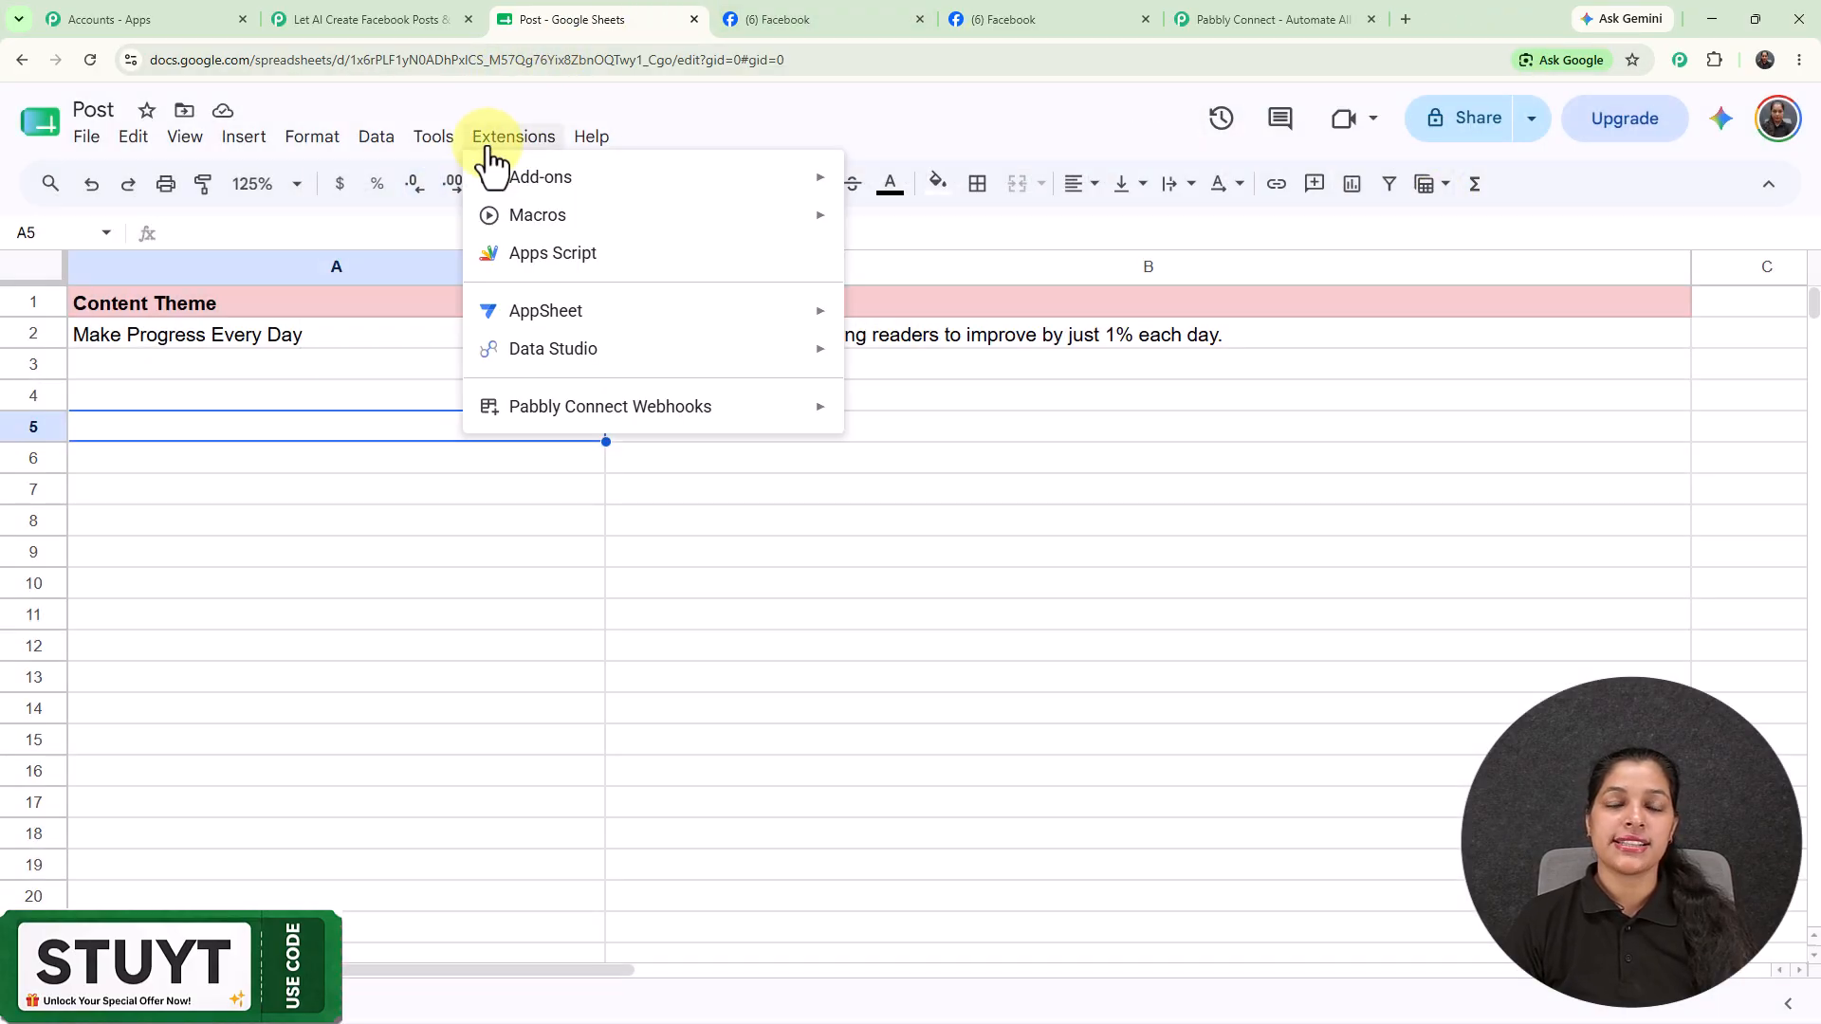
mouse_move(618, 413)
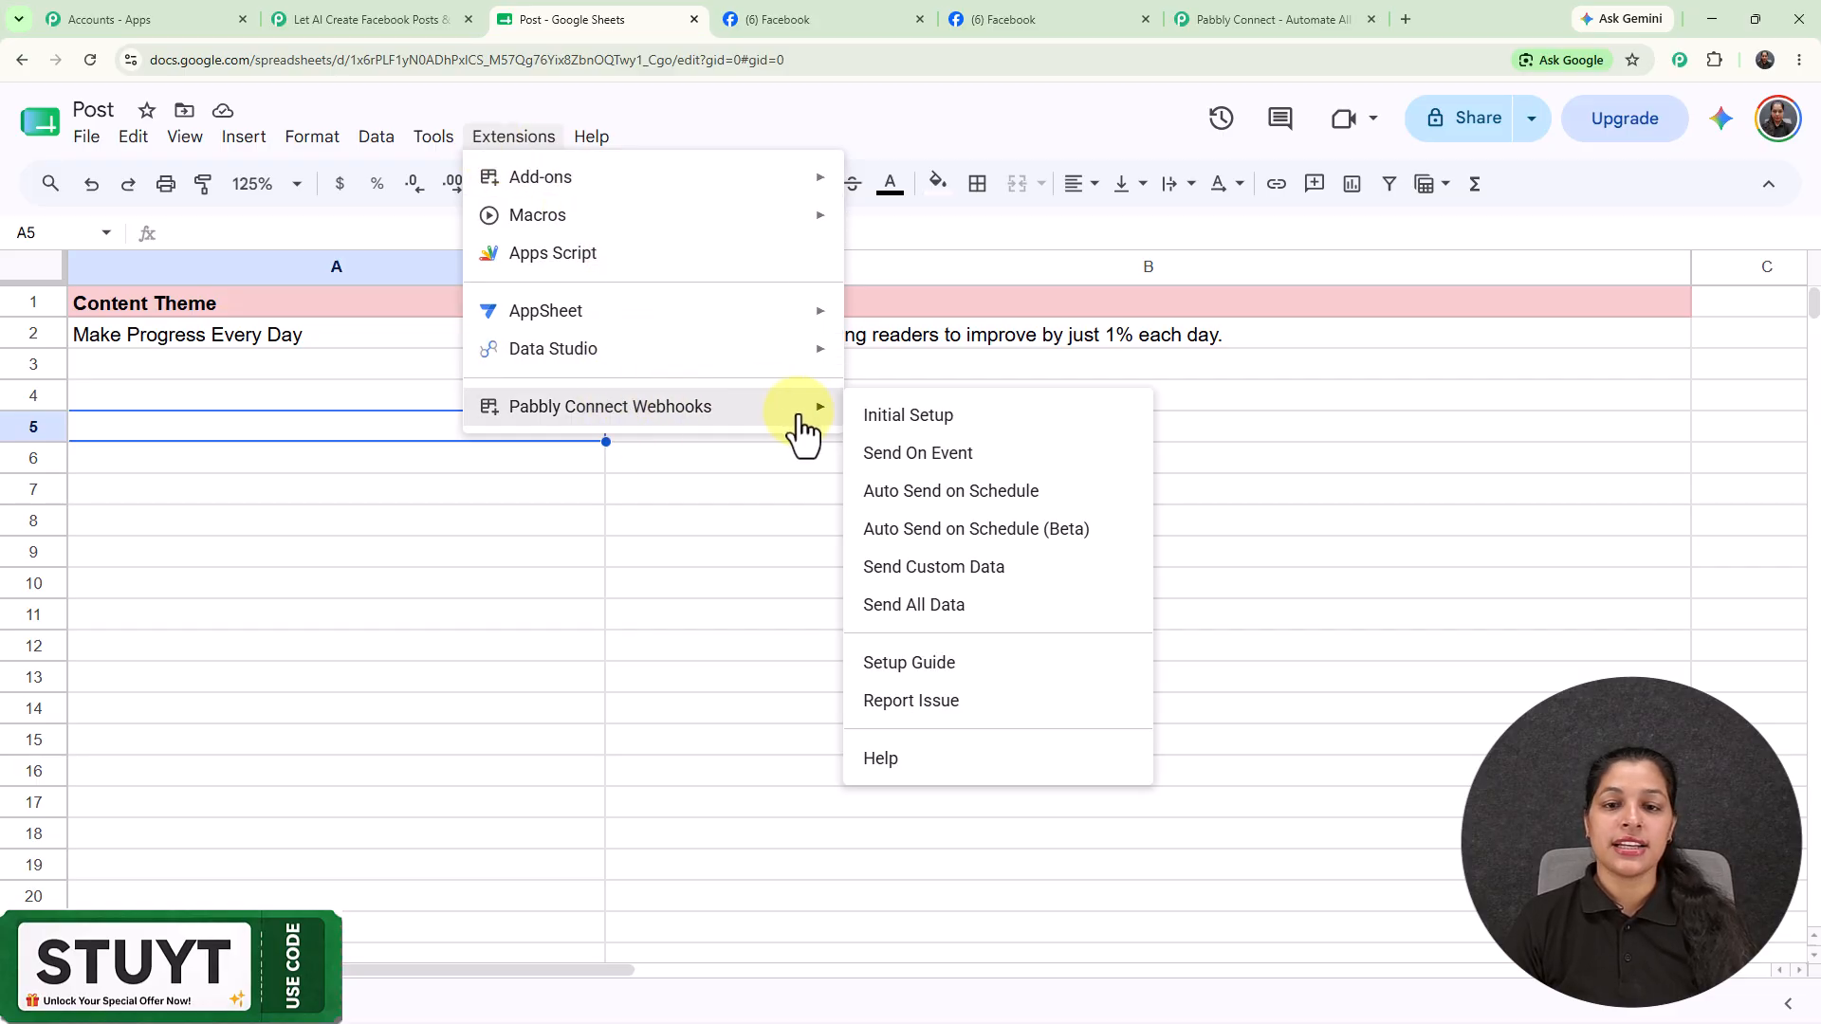
click(896, 422)
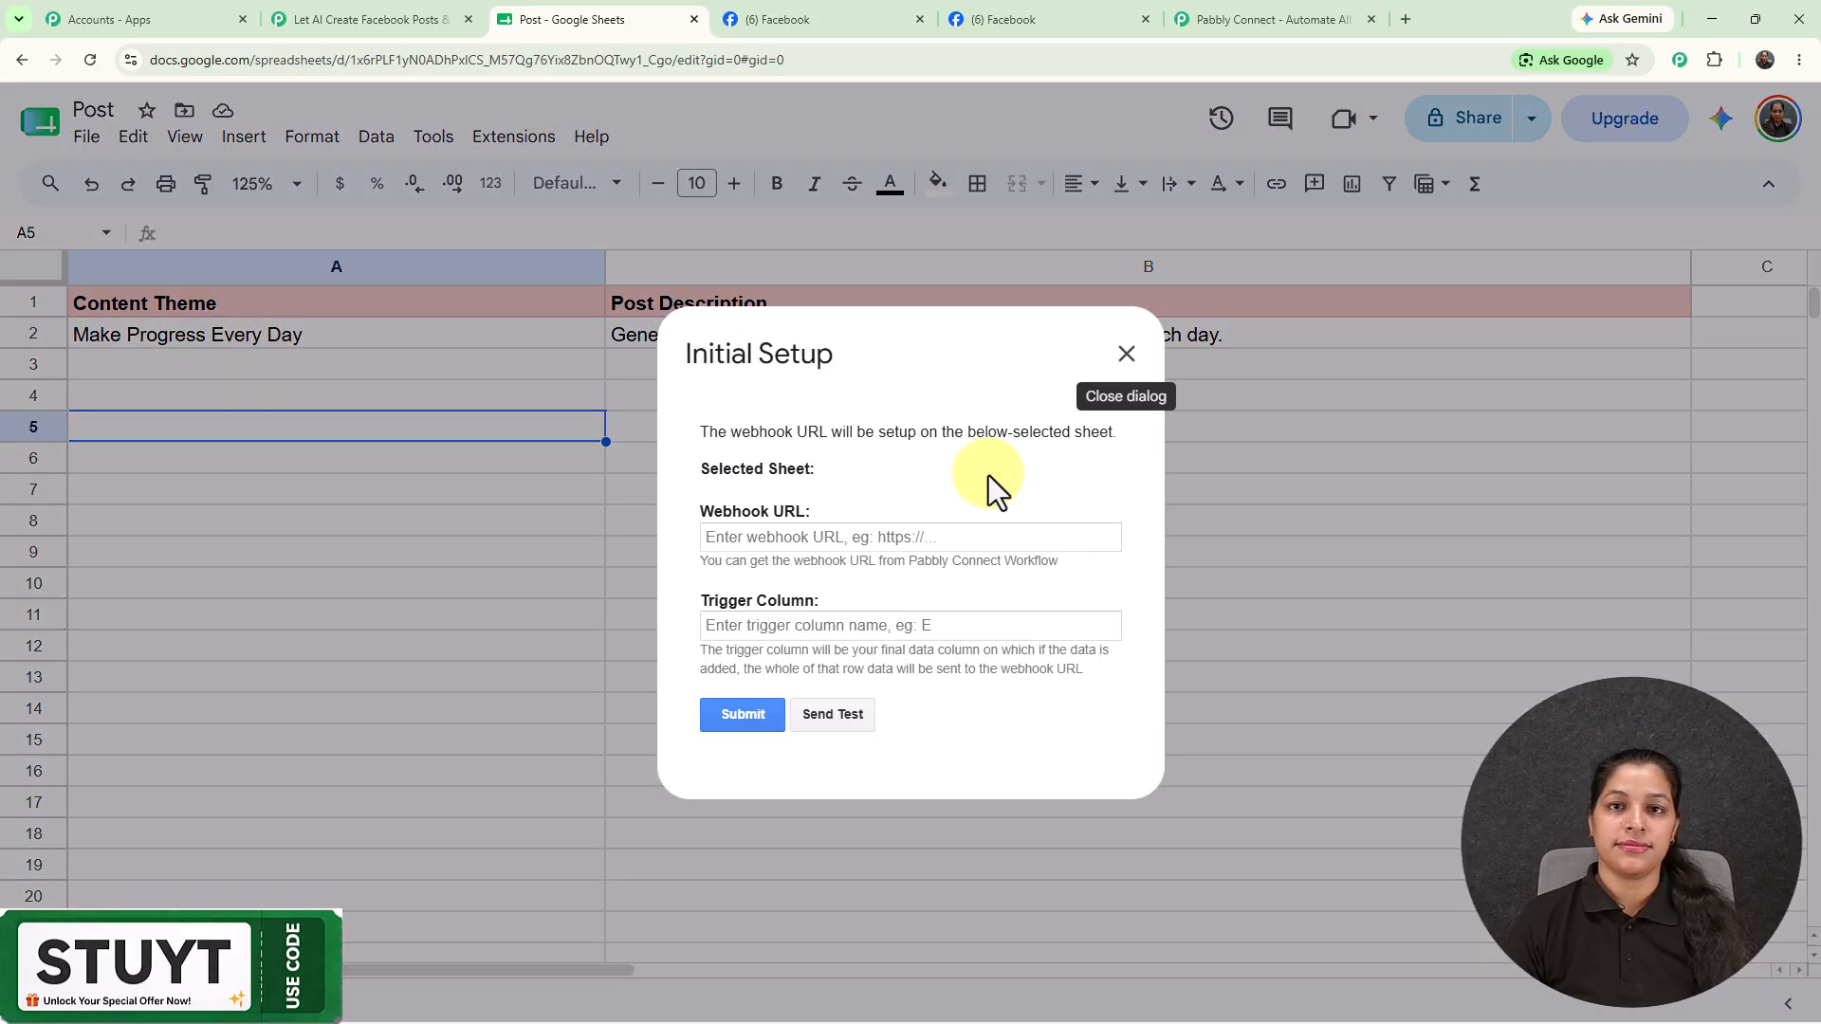
click(874, 538)
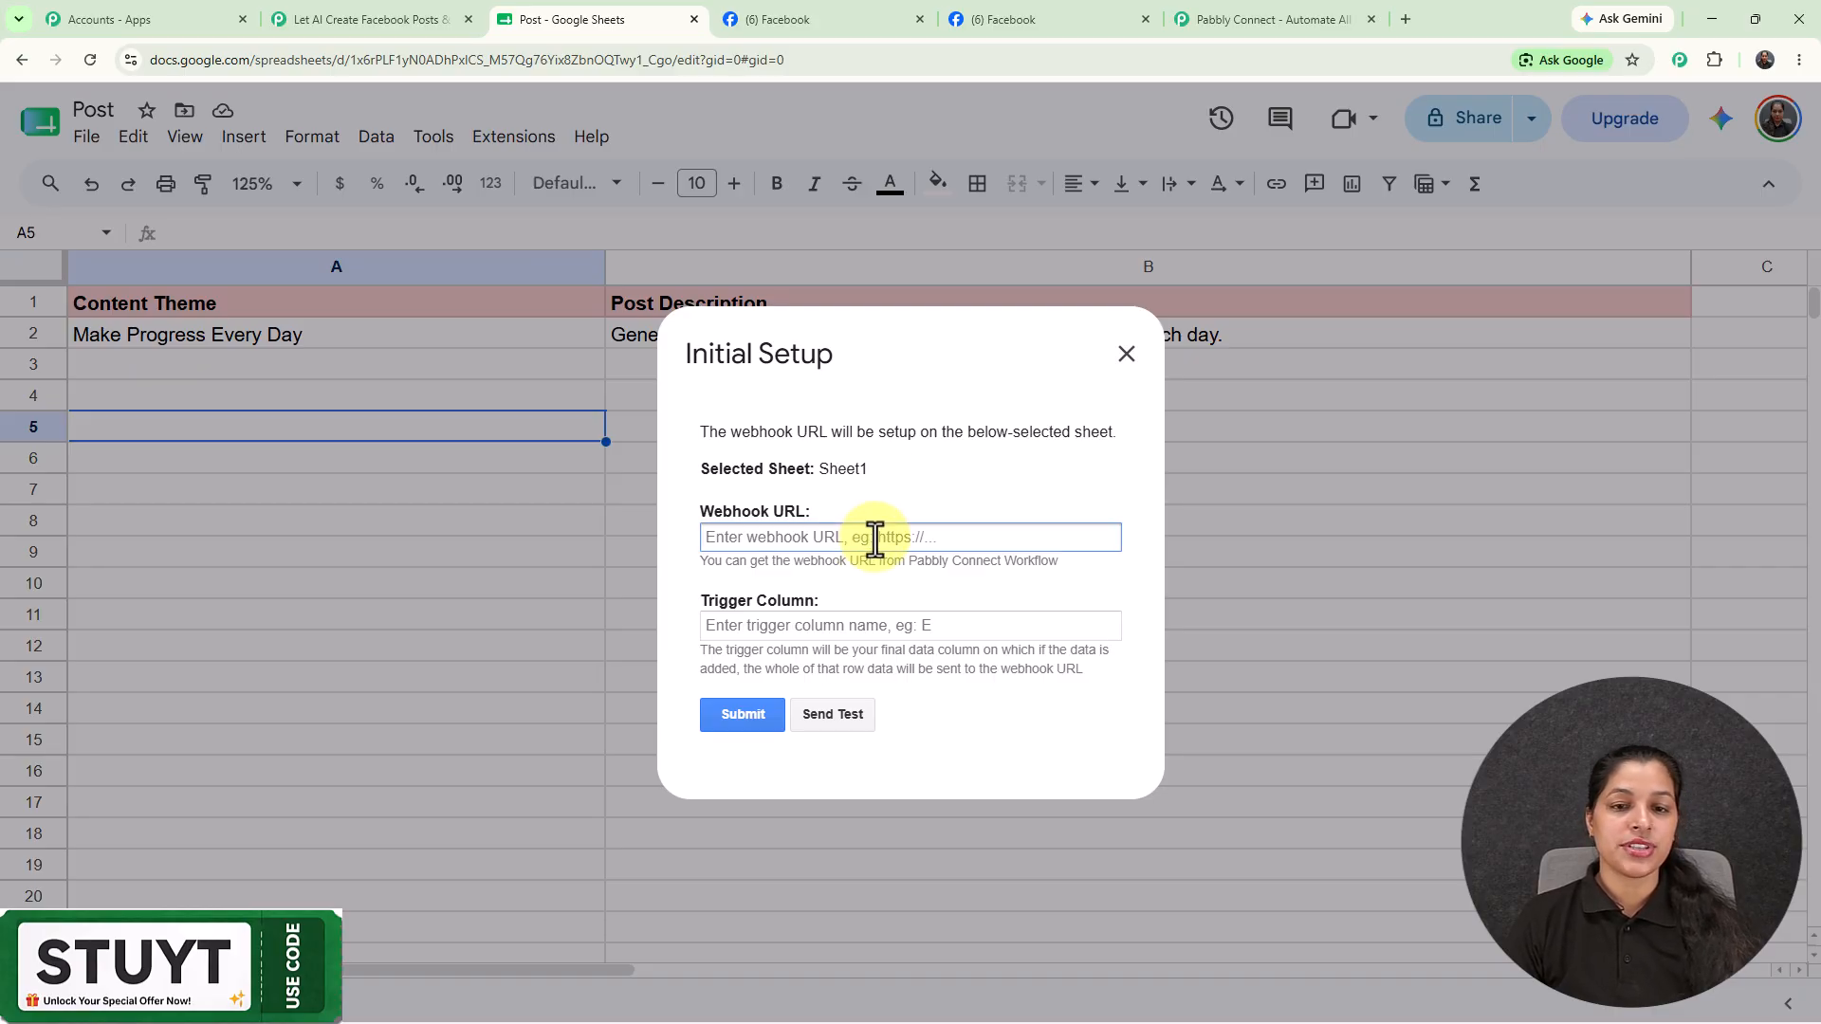
key(ctrl+v)
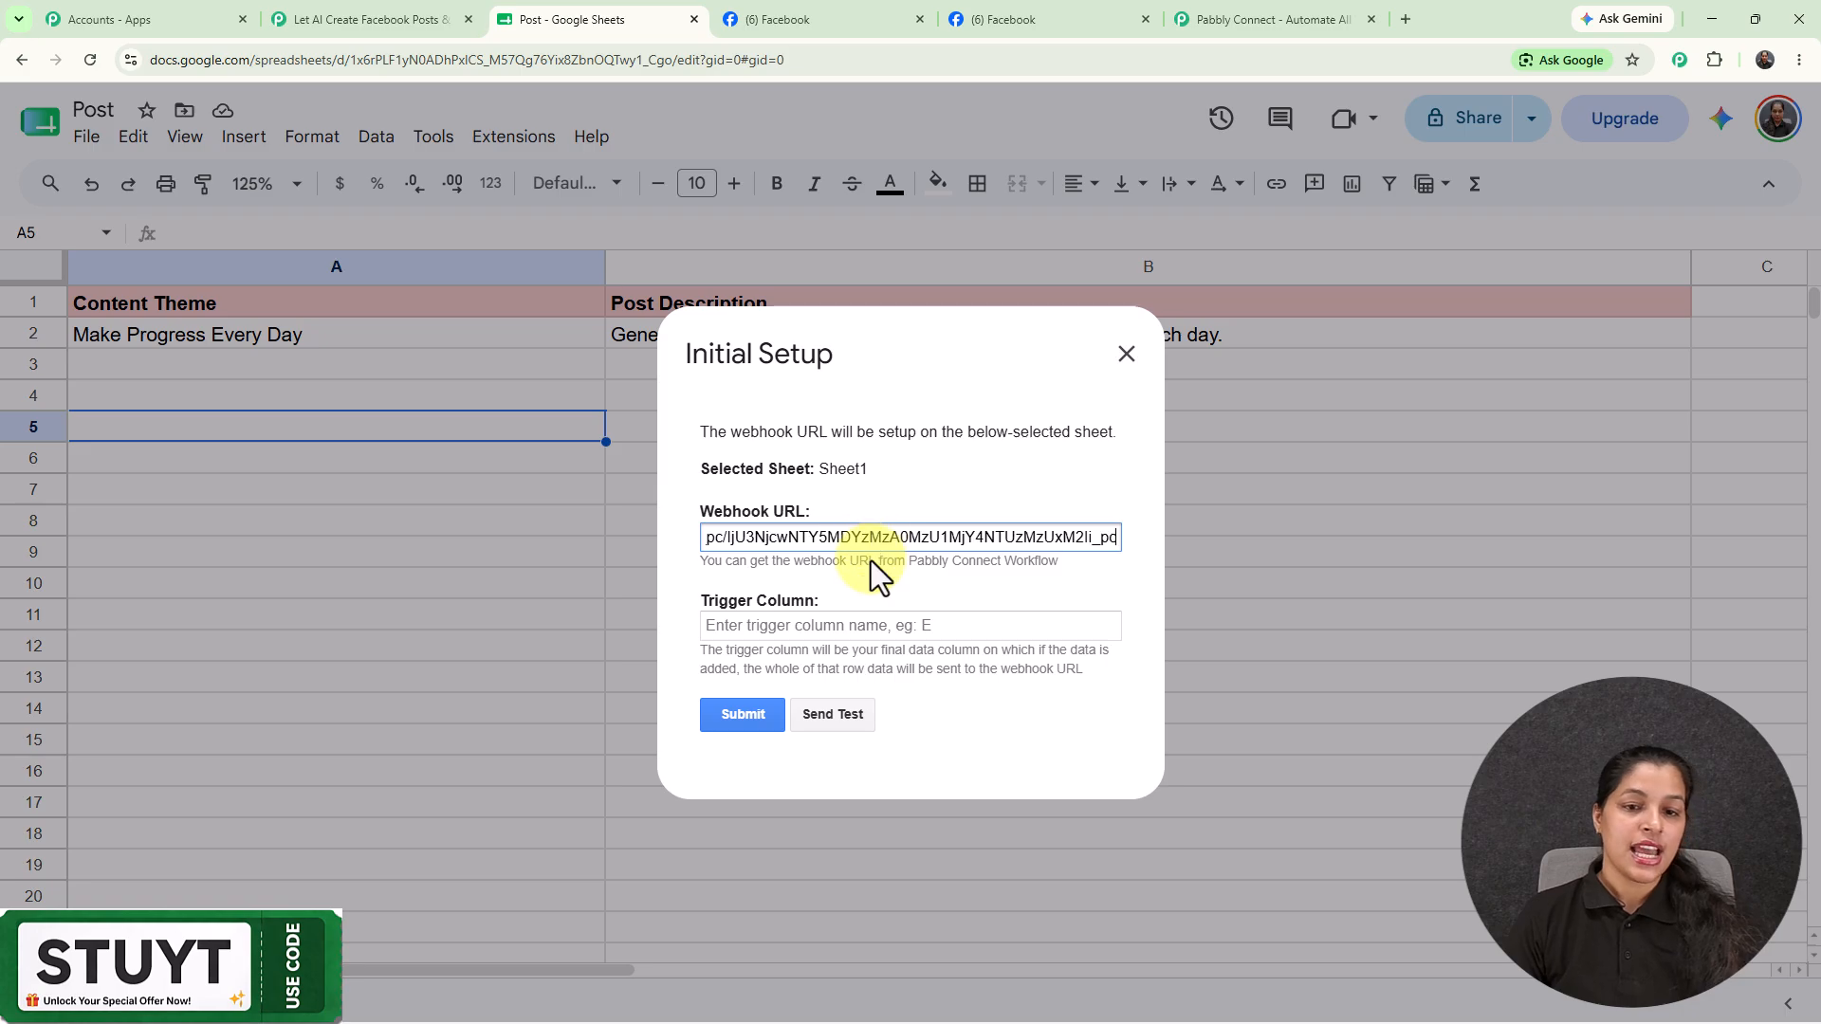
click(843, 625)
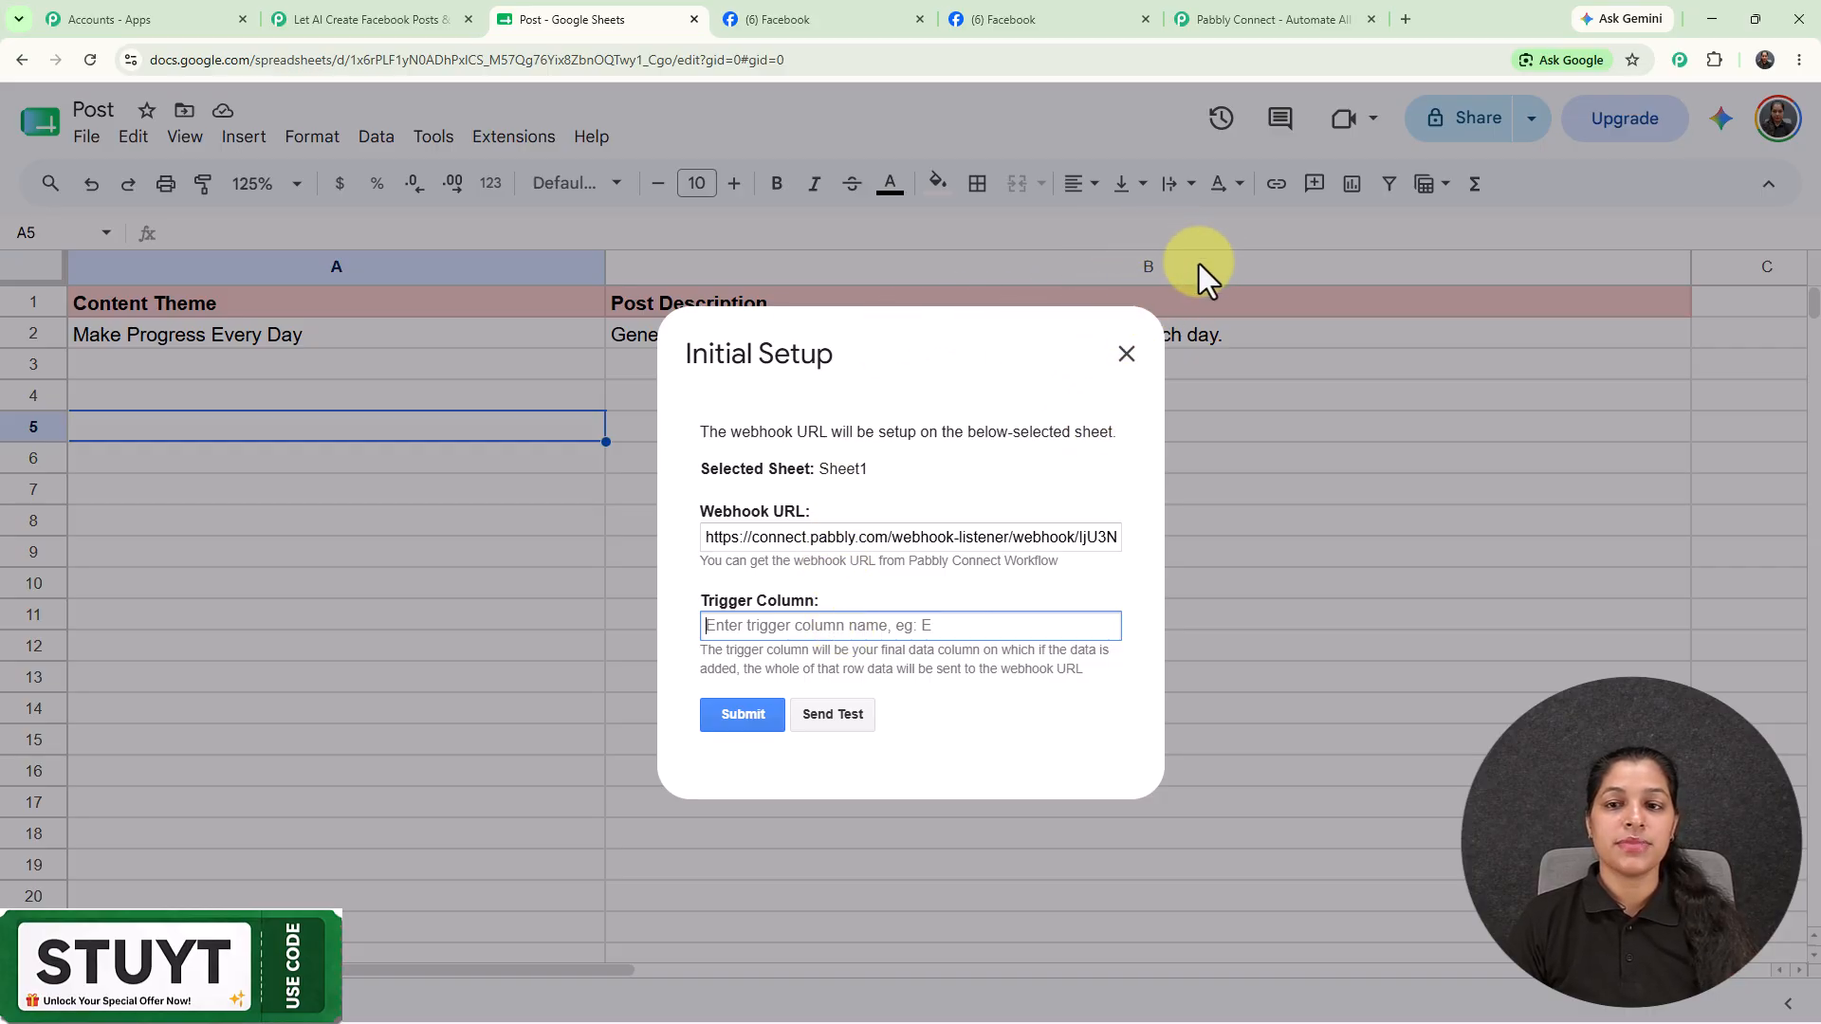
text(B)
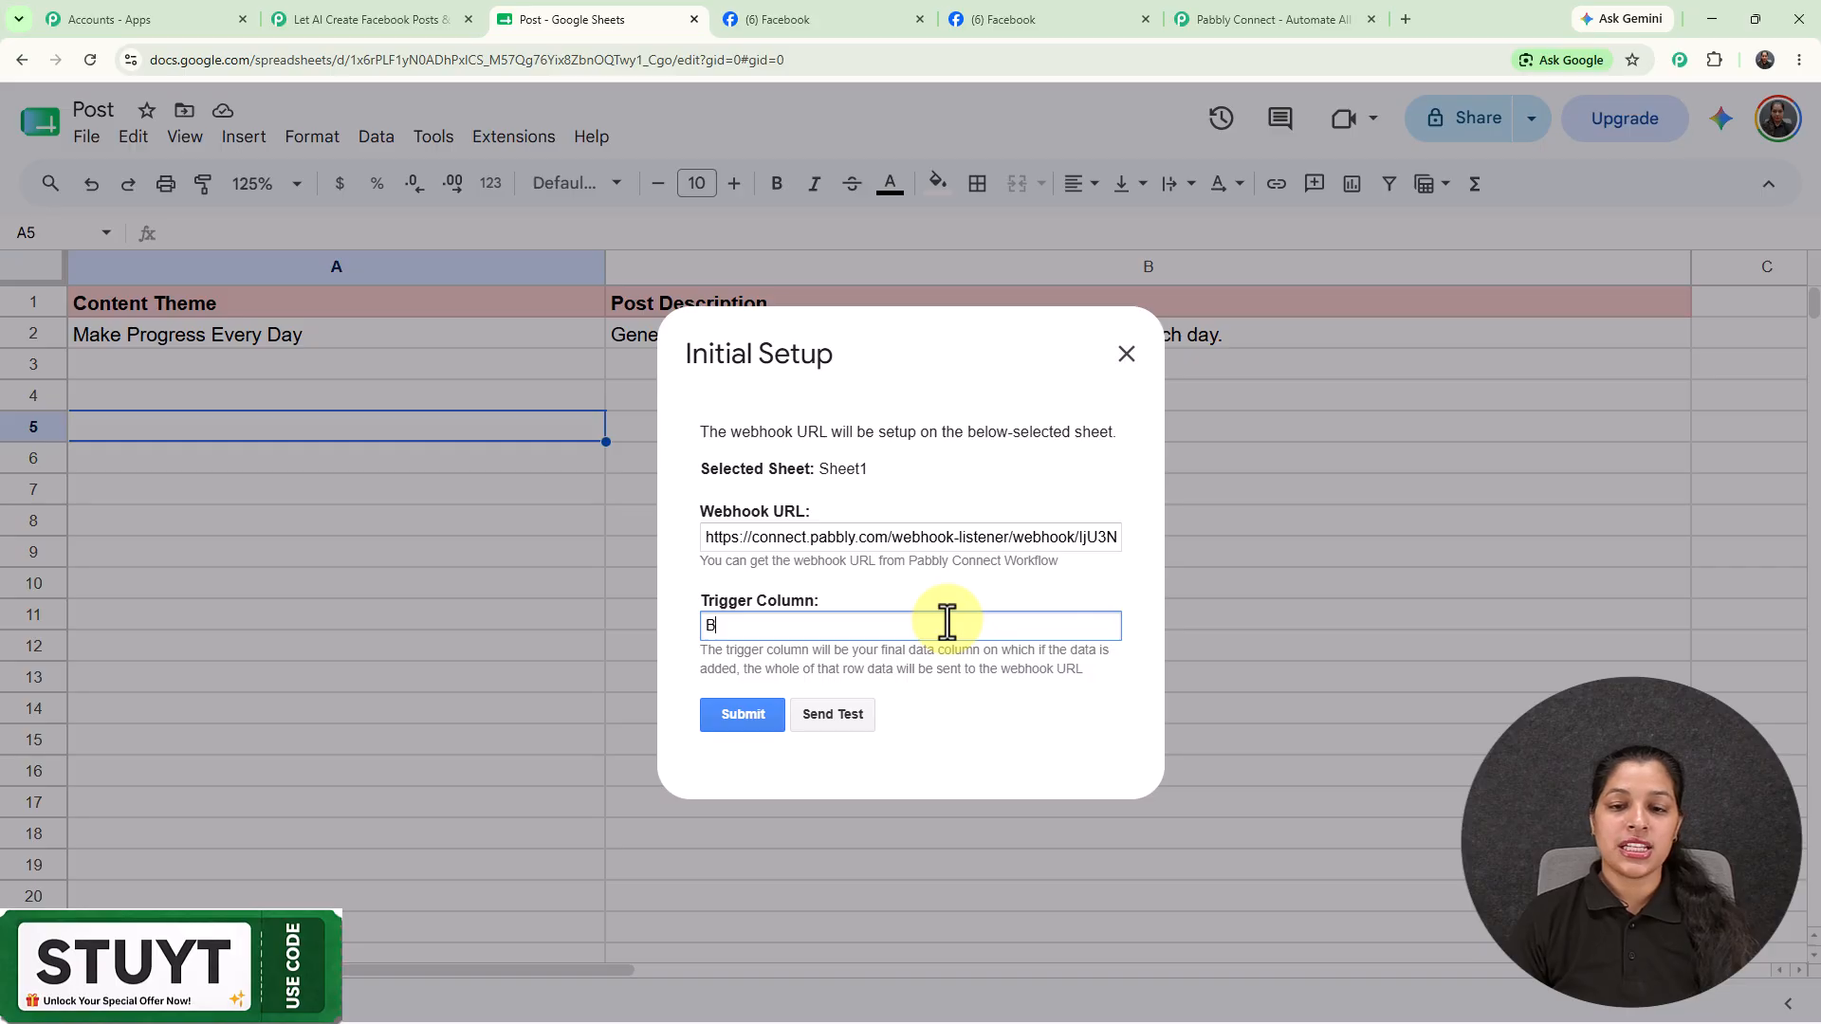
click(749, 715)
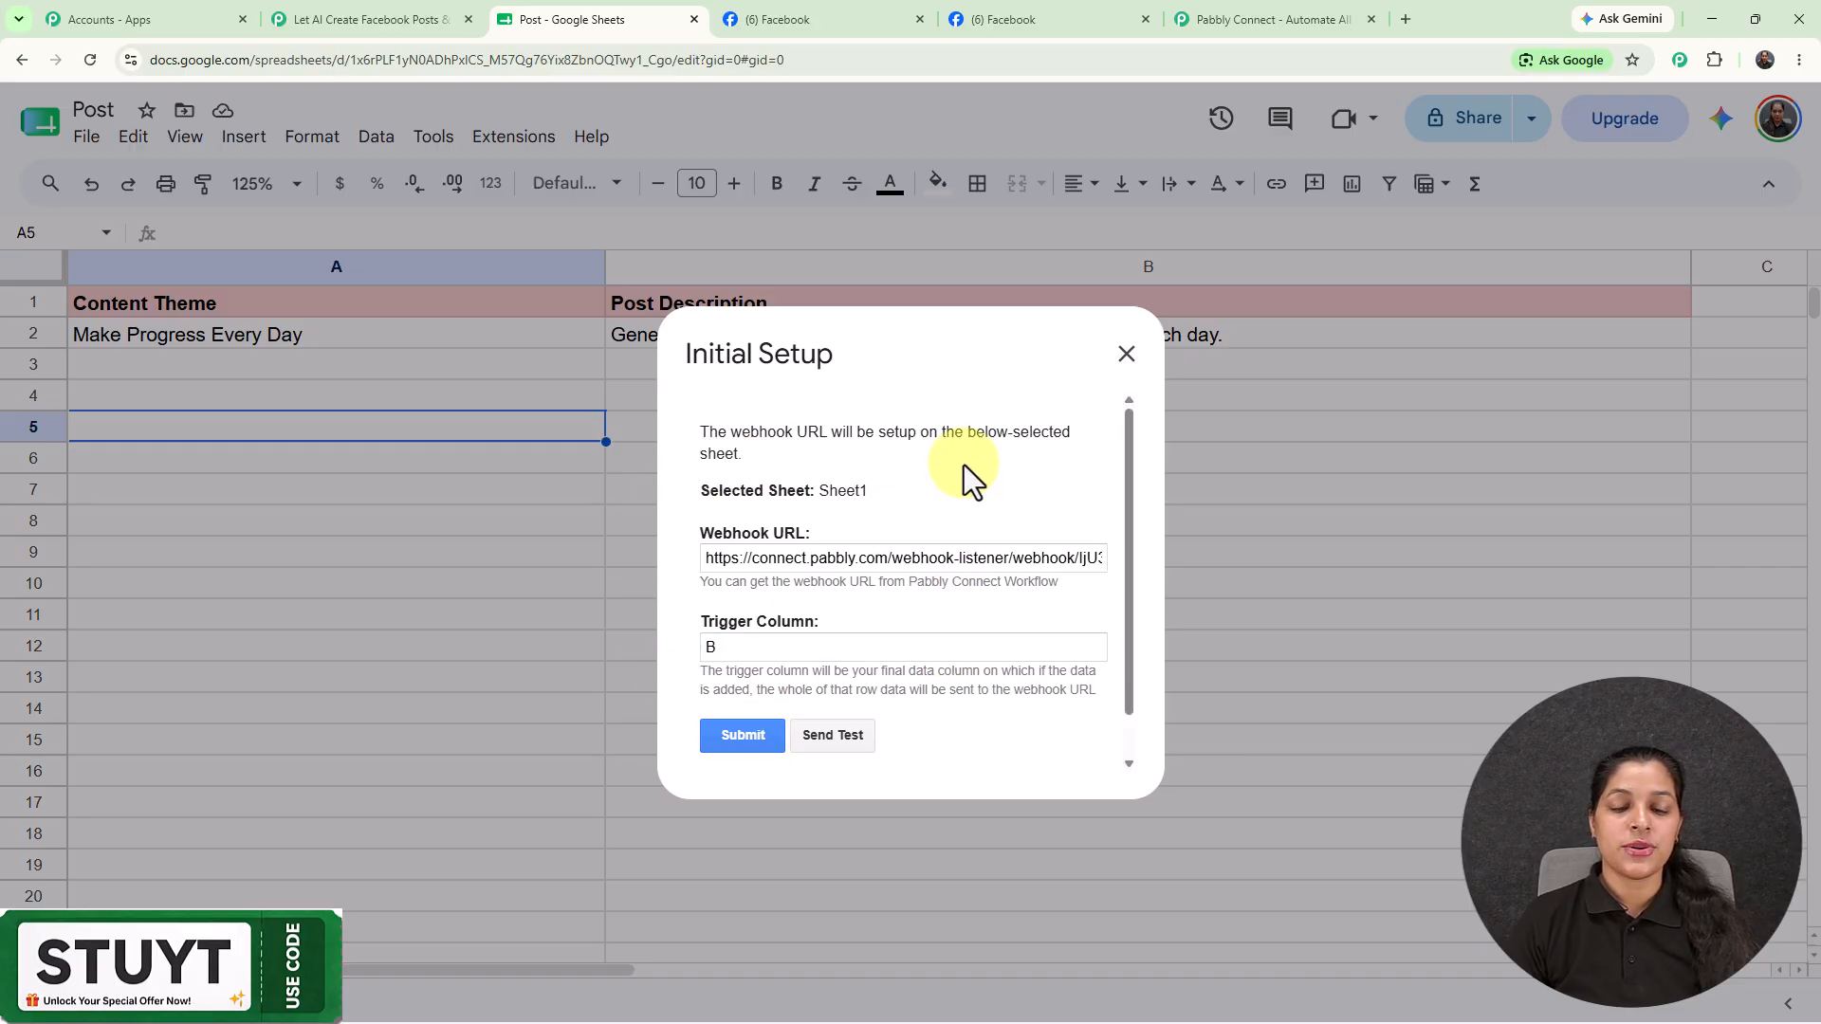
scroll(964, 464, down, 1)
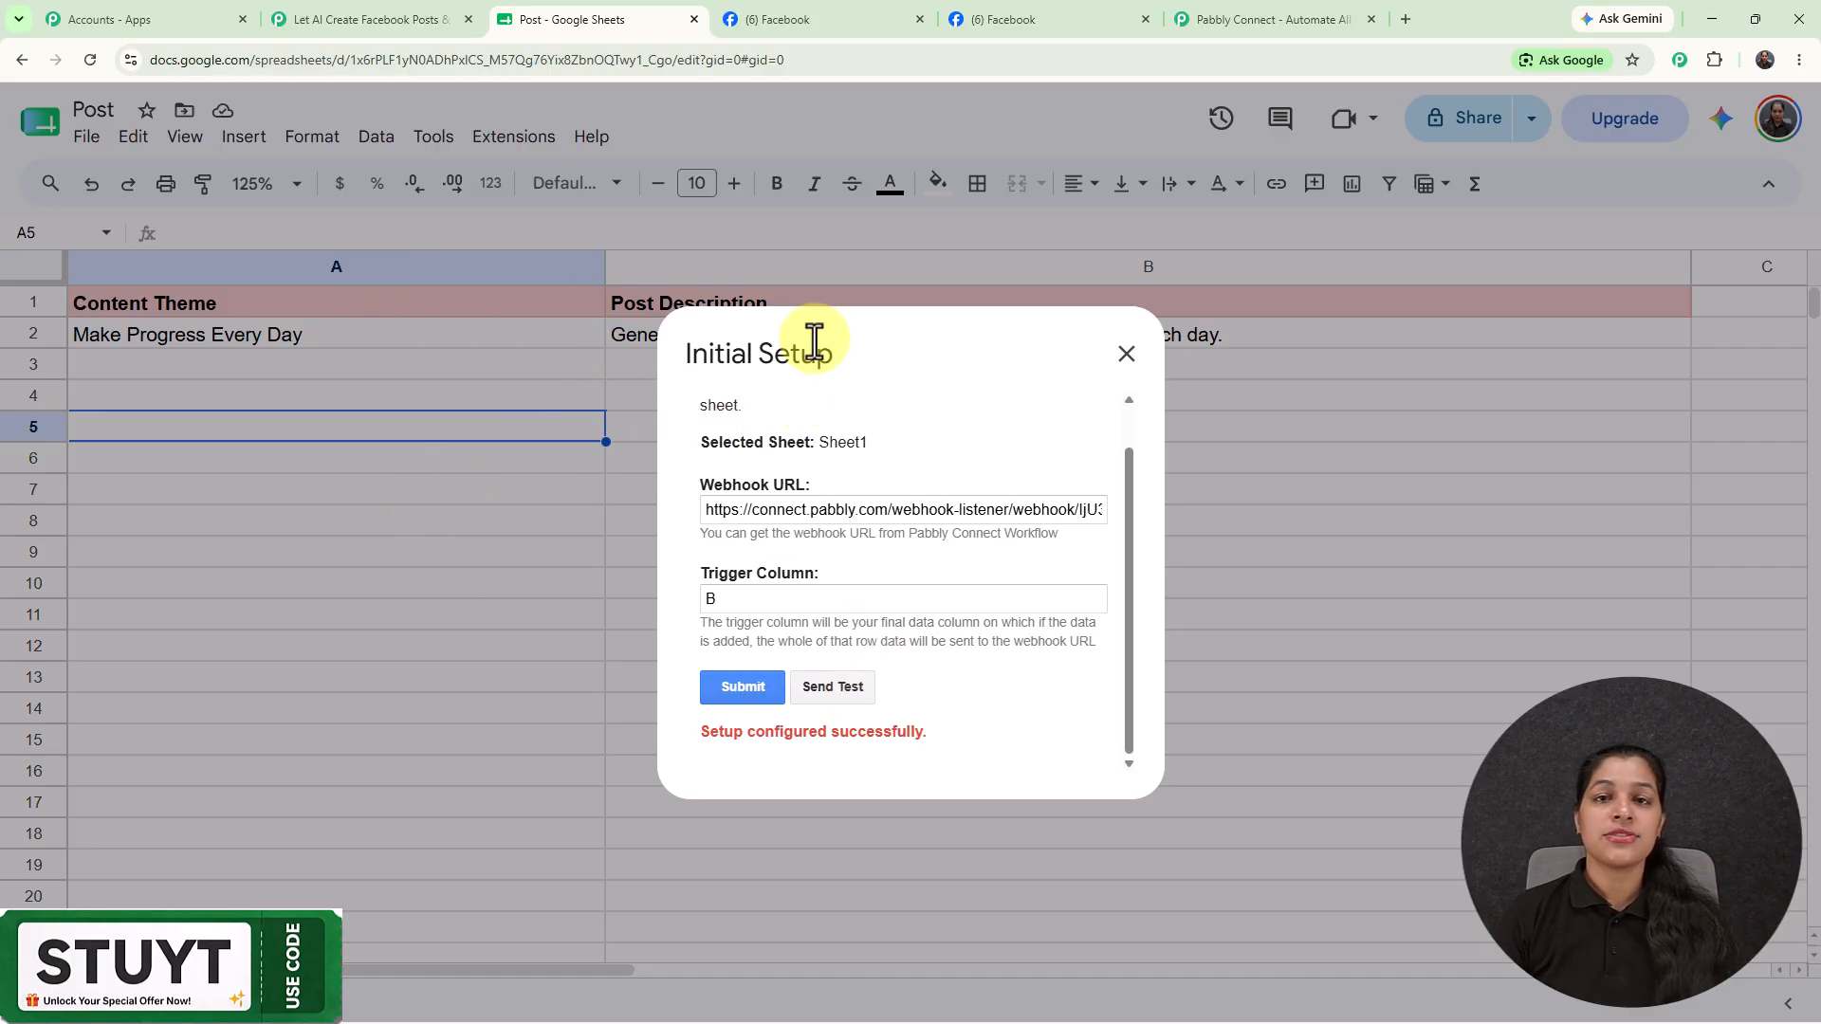
Send test data from the sheet to the webhook and check the captured response in the Pabbly Connect workflow's Google Sheets trigger.
click(841, 691)
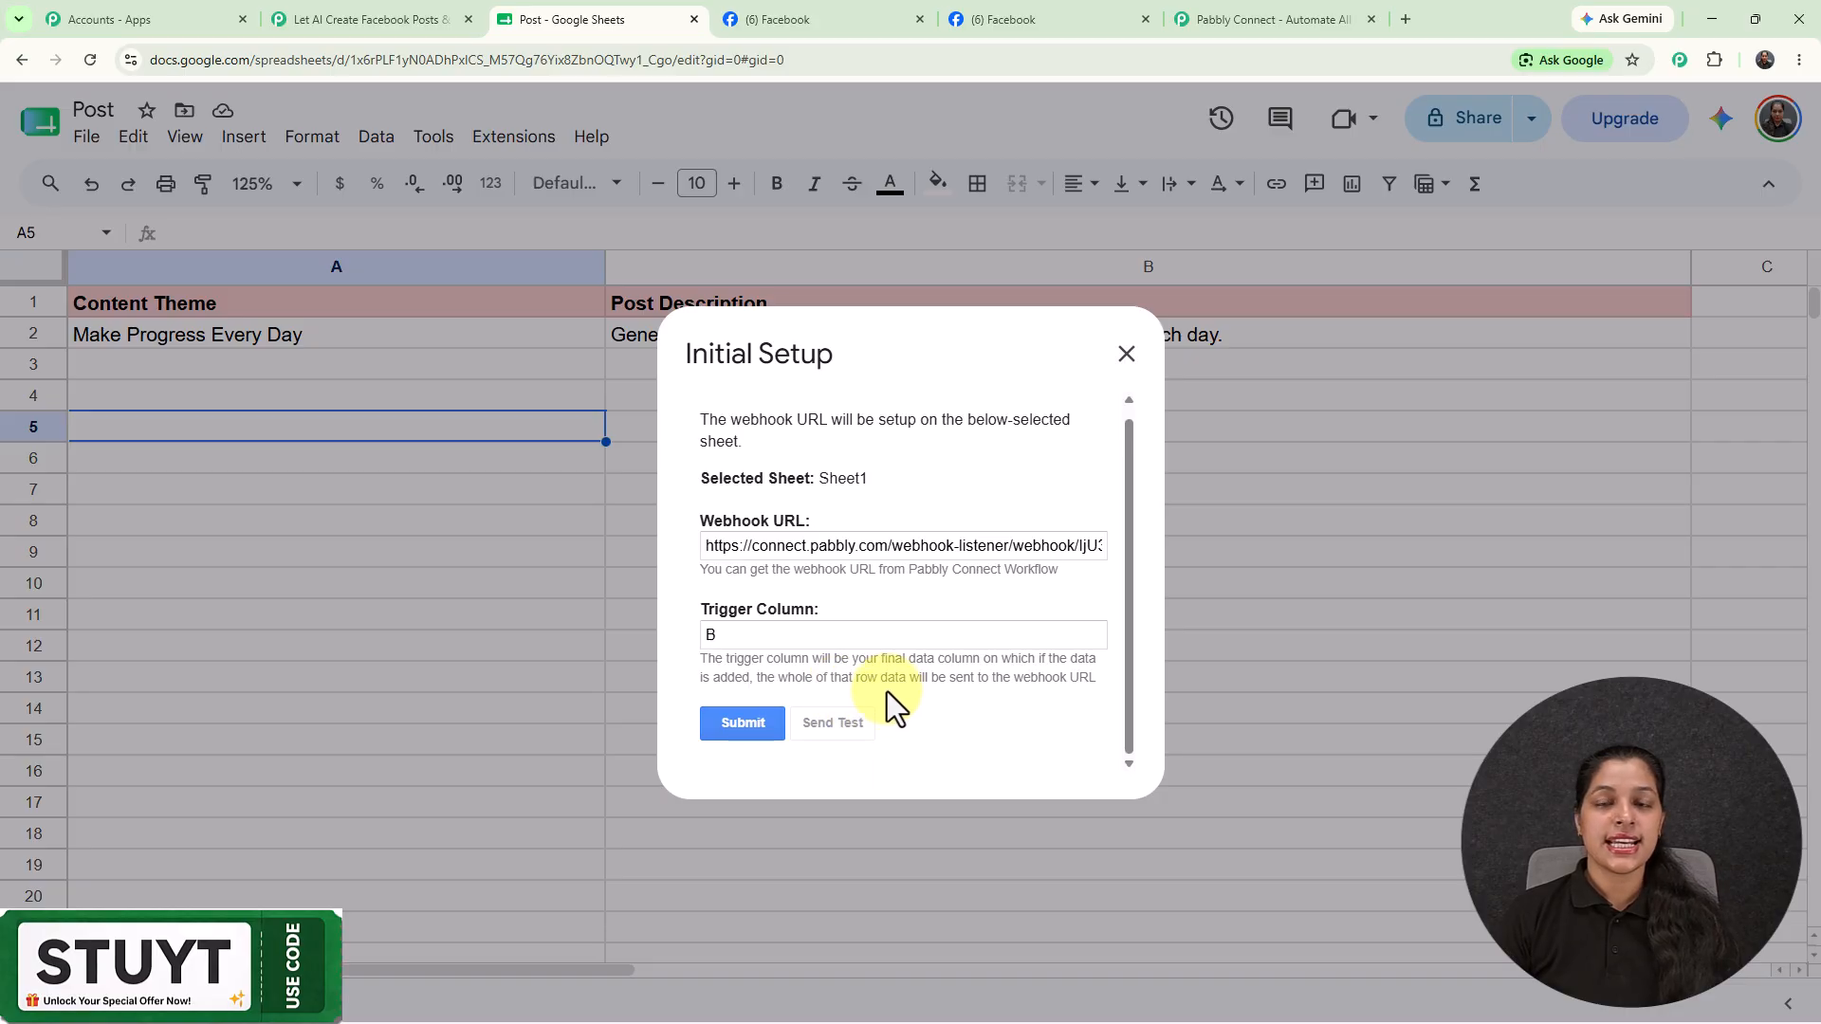
scroll(914, 566, down, 2)
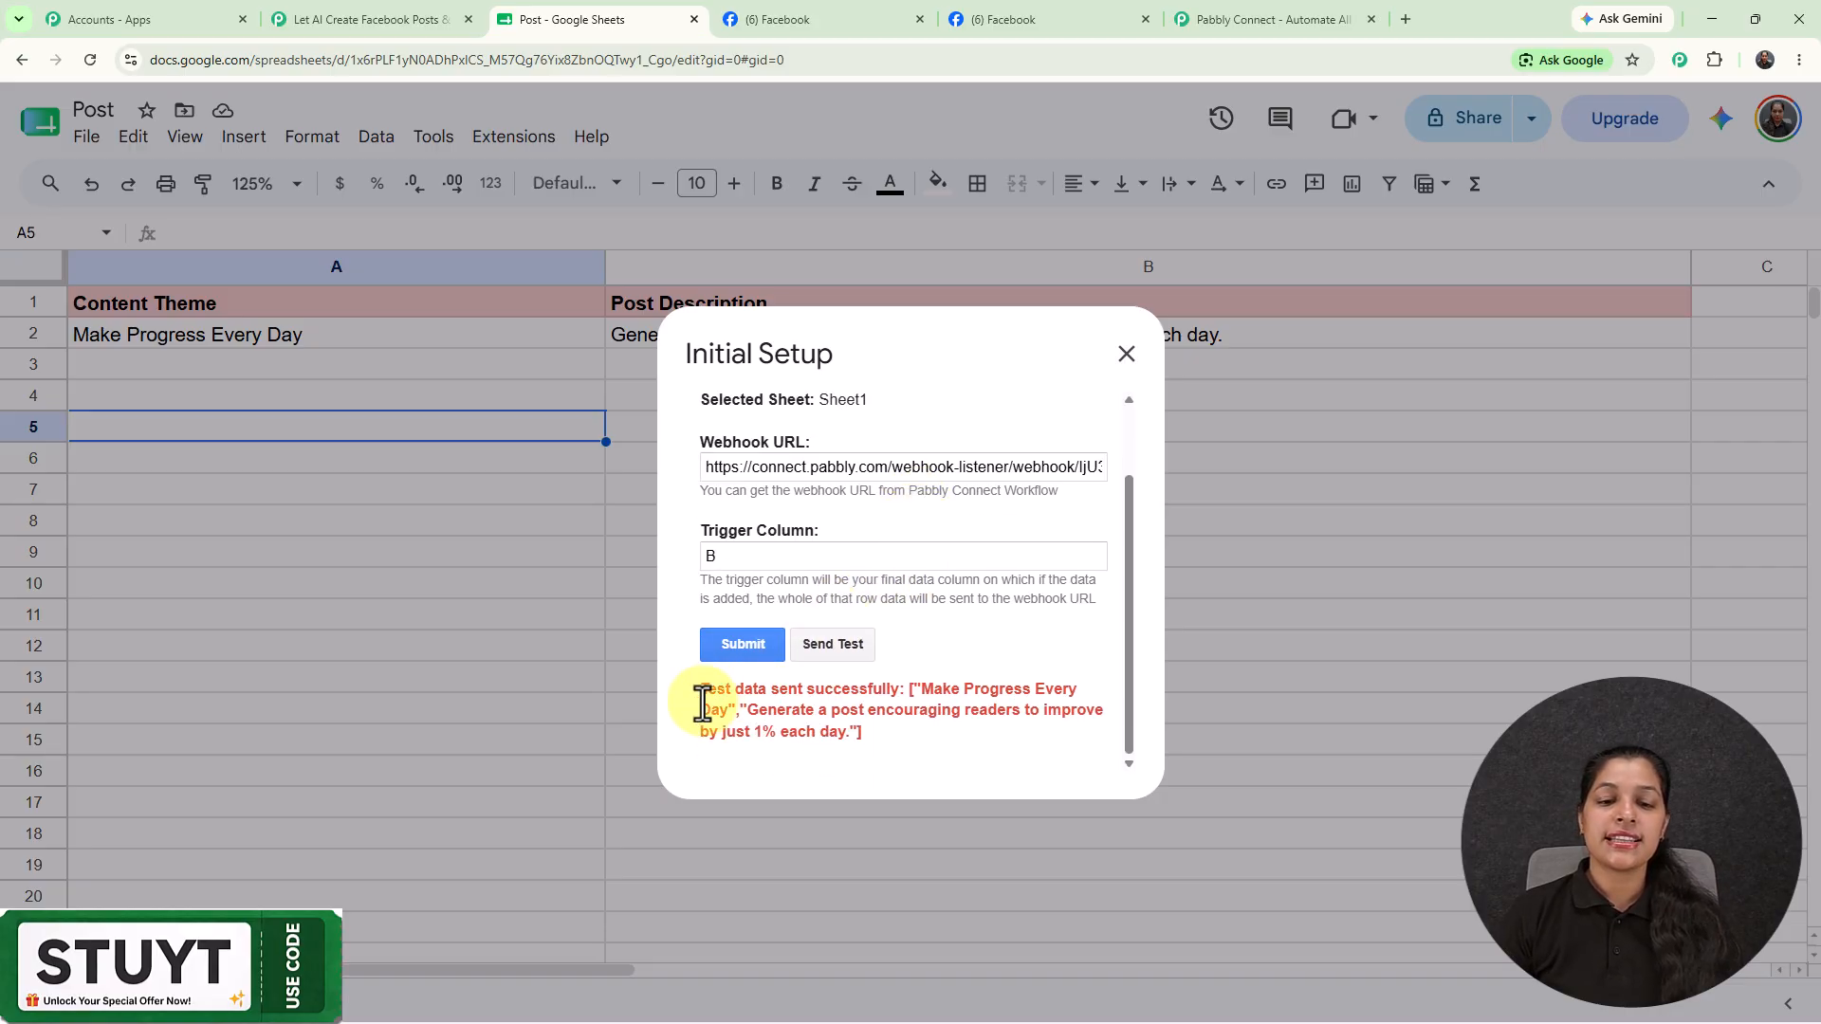
drag(700, 692, 964, 662)
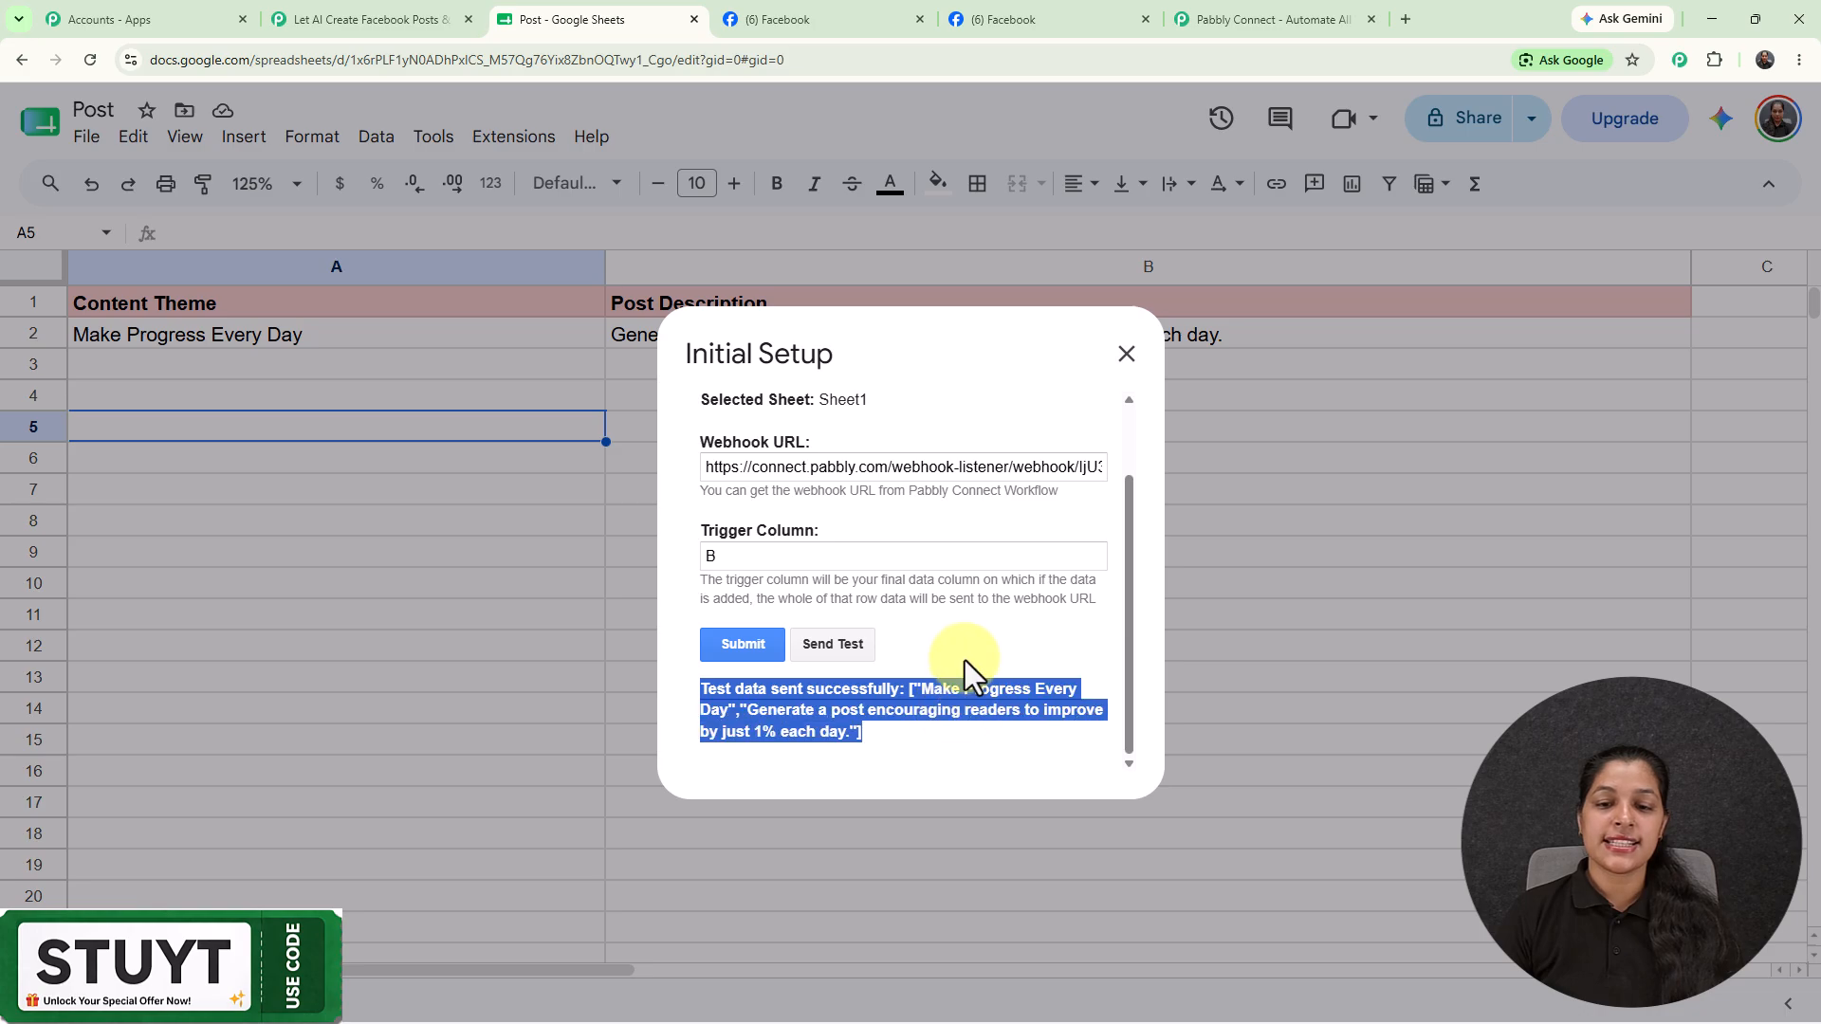
click(964, 646)
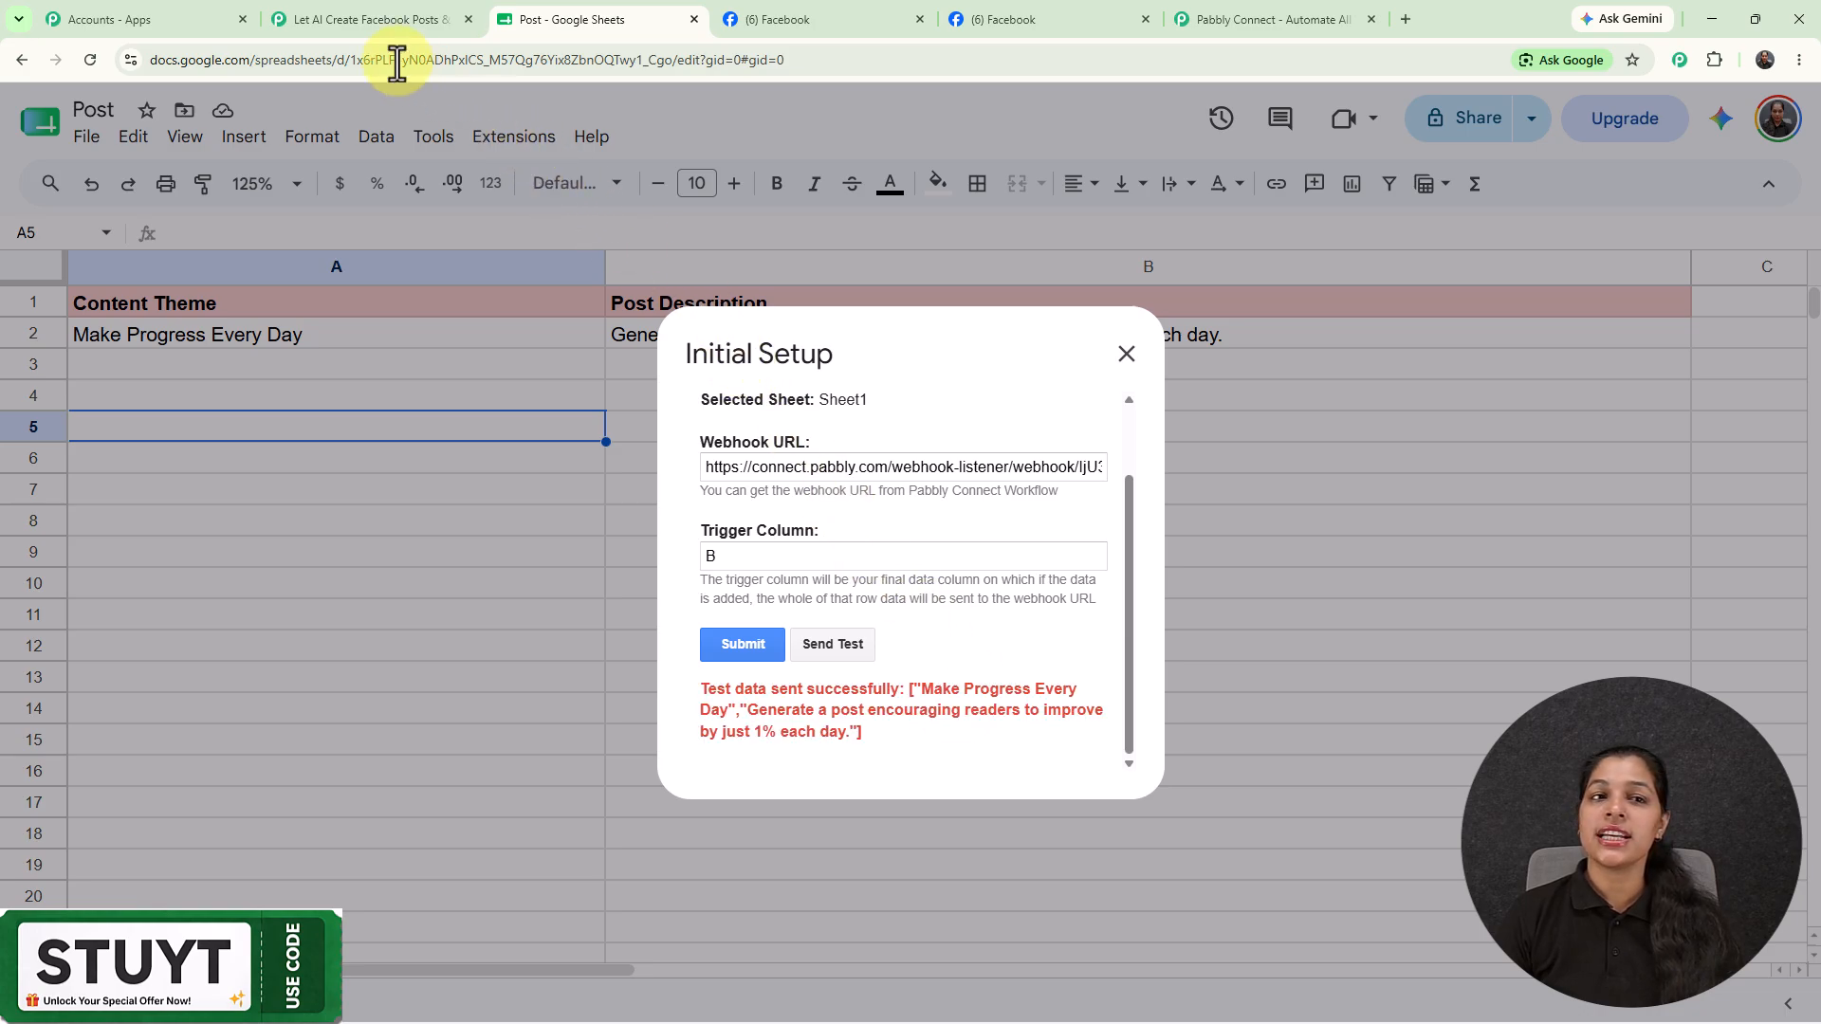
click(338, 24)
scroll(1443, 584, down, 10)
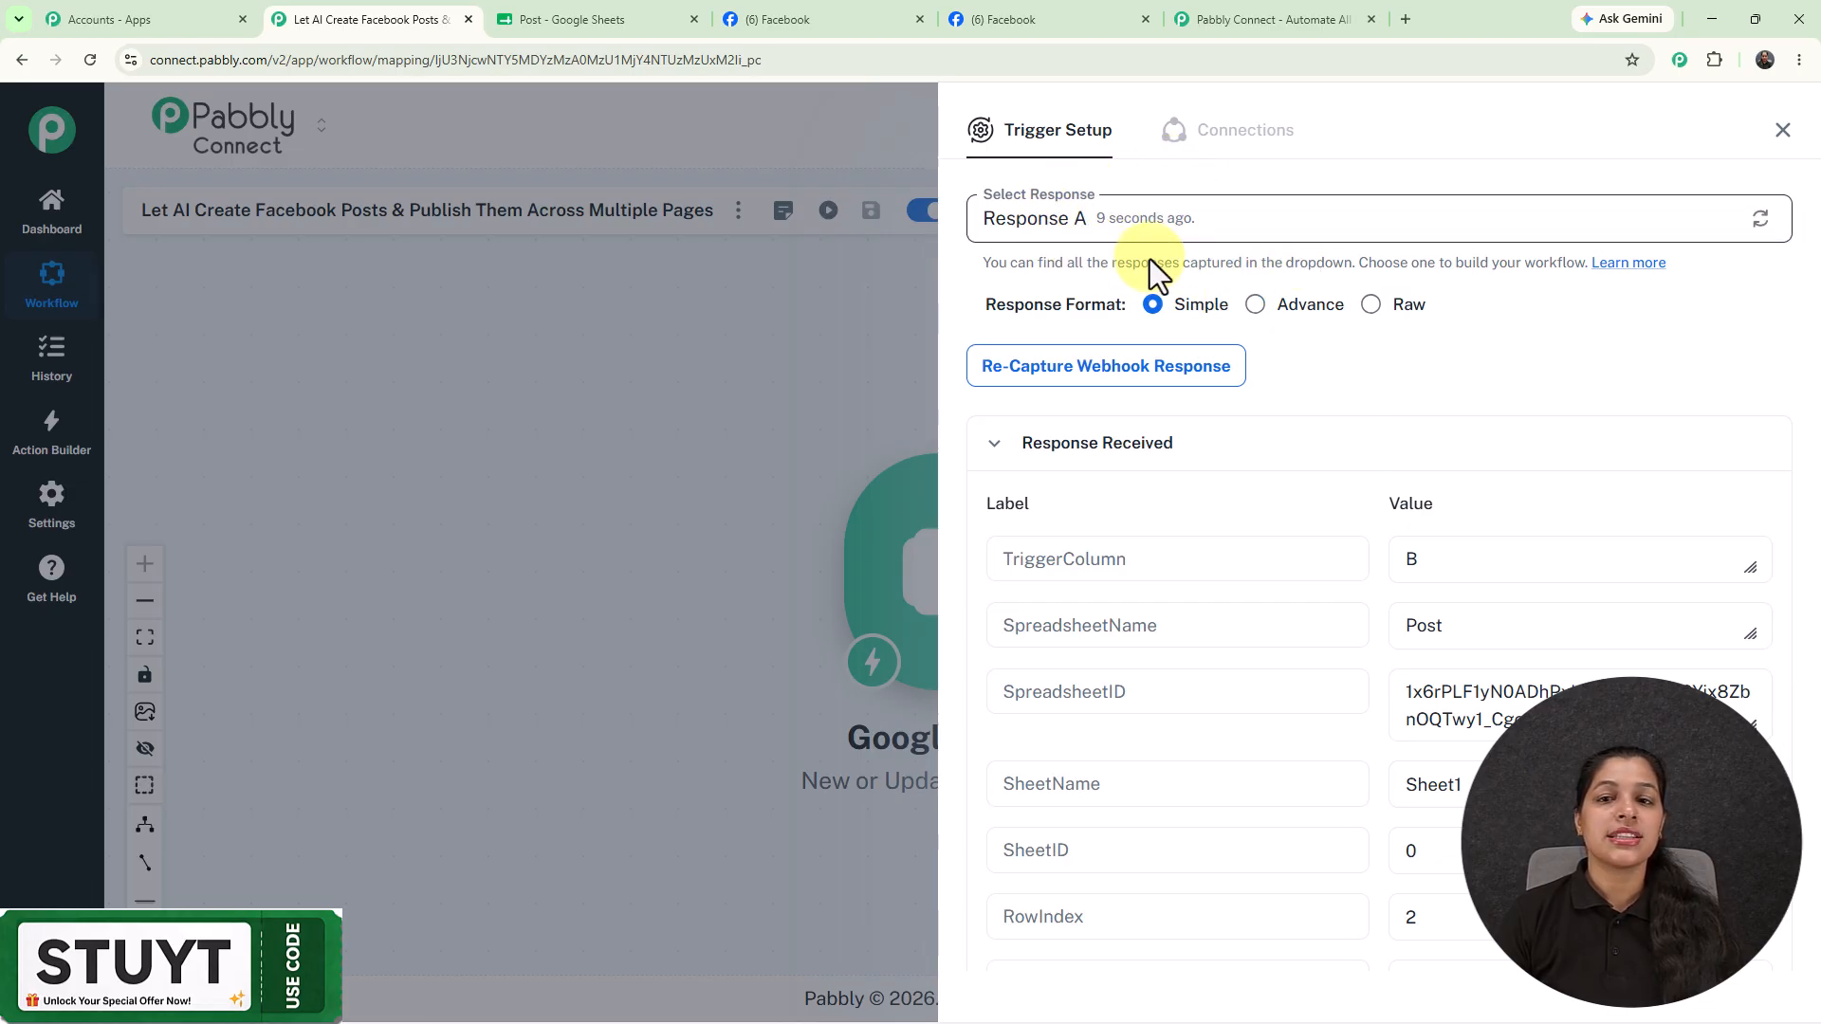
scroll(1508, 503, down, 3)
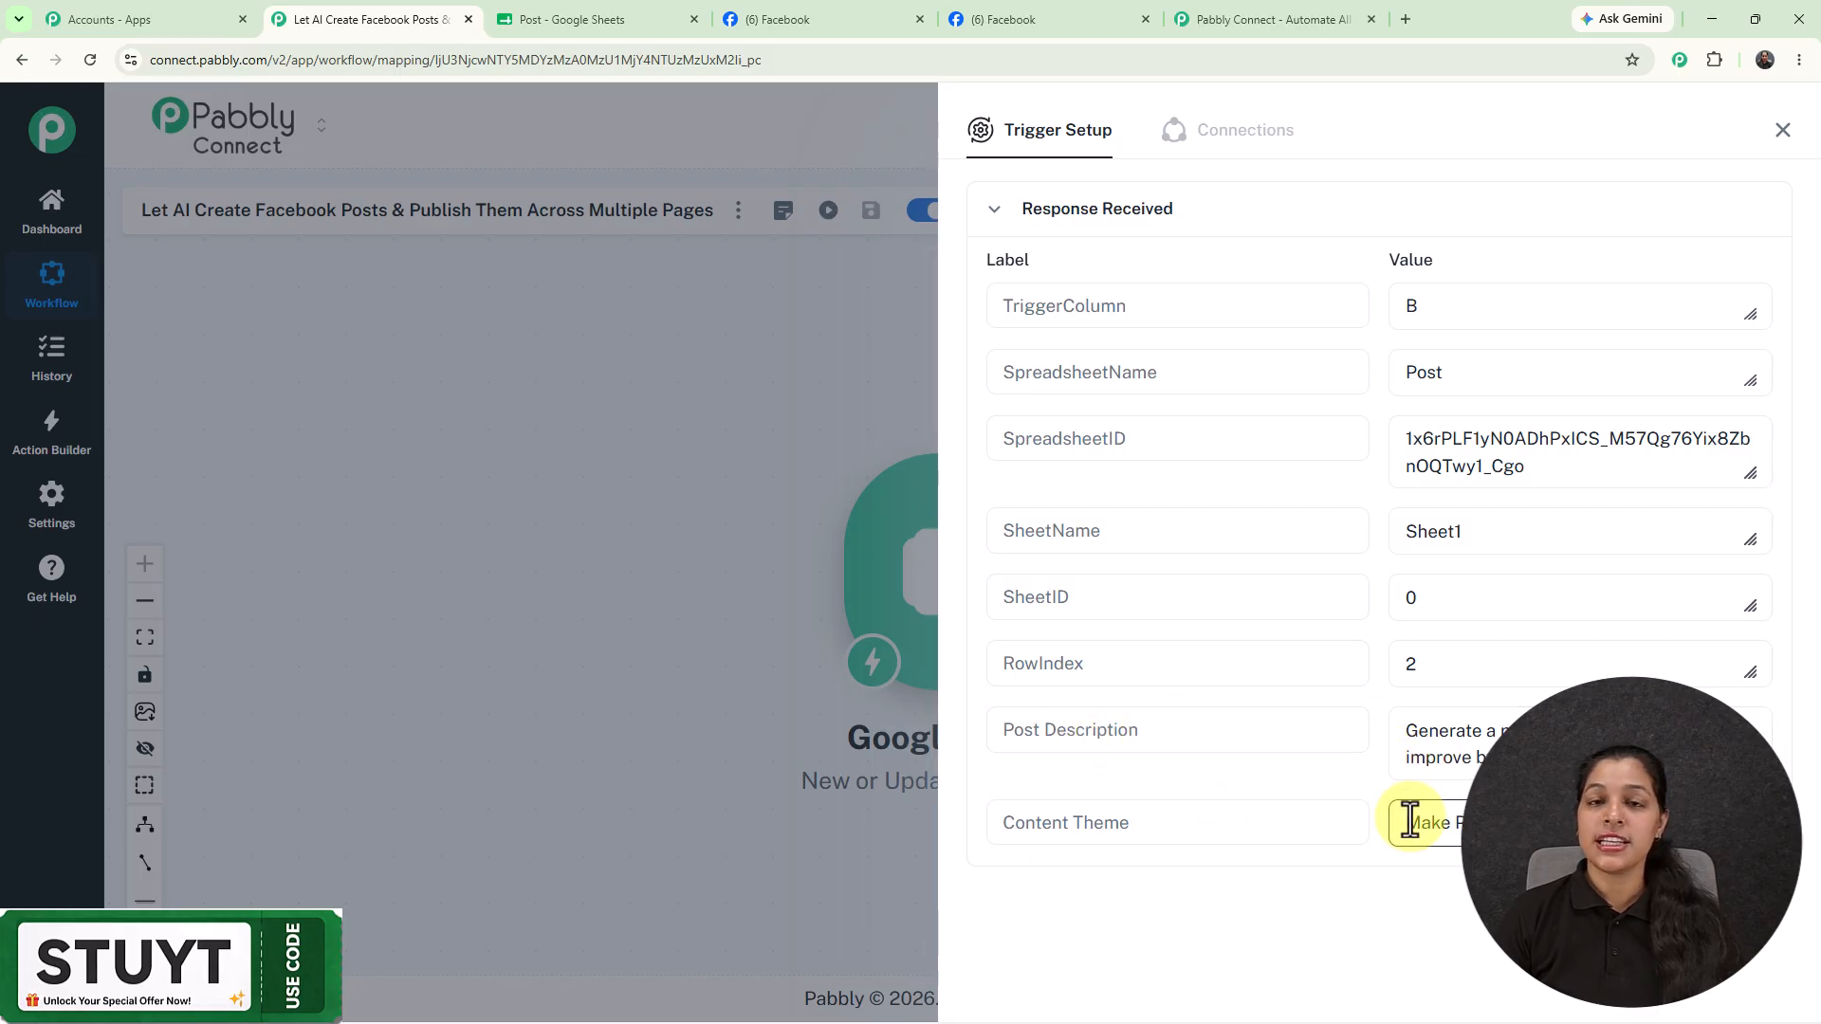
In the Post spreadsheet, close the initial setup, enable Send On Event for Pabbly Connect Webhooks, and check that option's status.
click(566, 32)
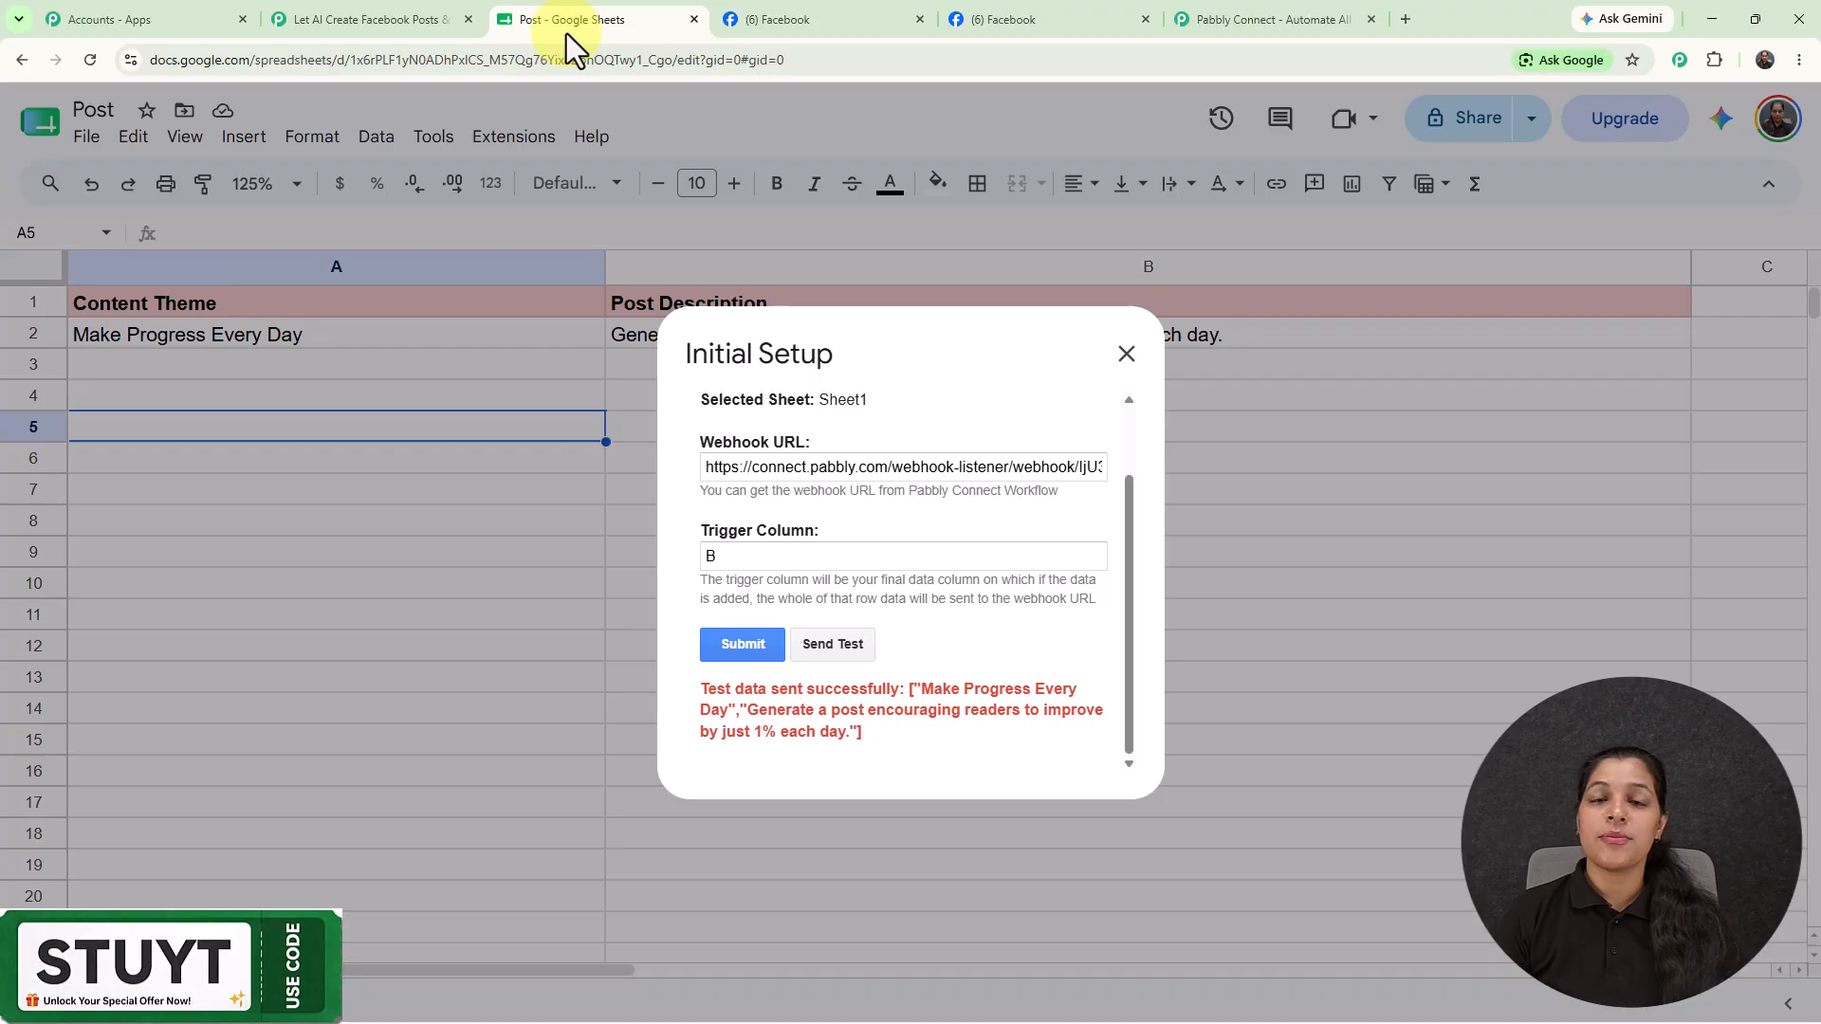
click(1126, 354)
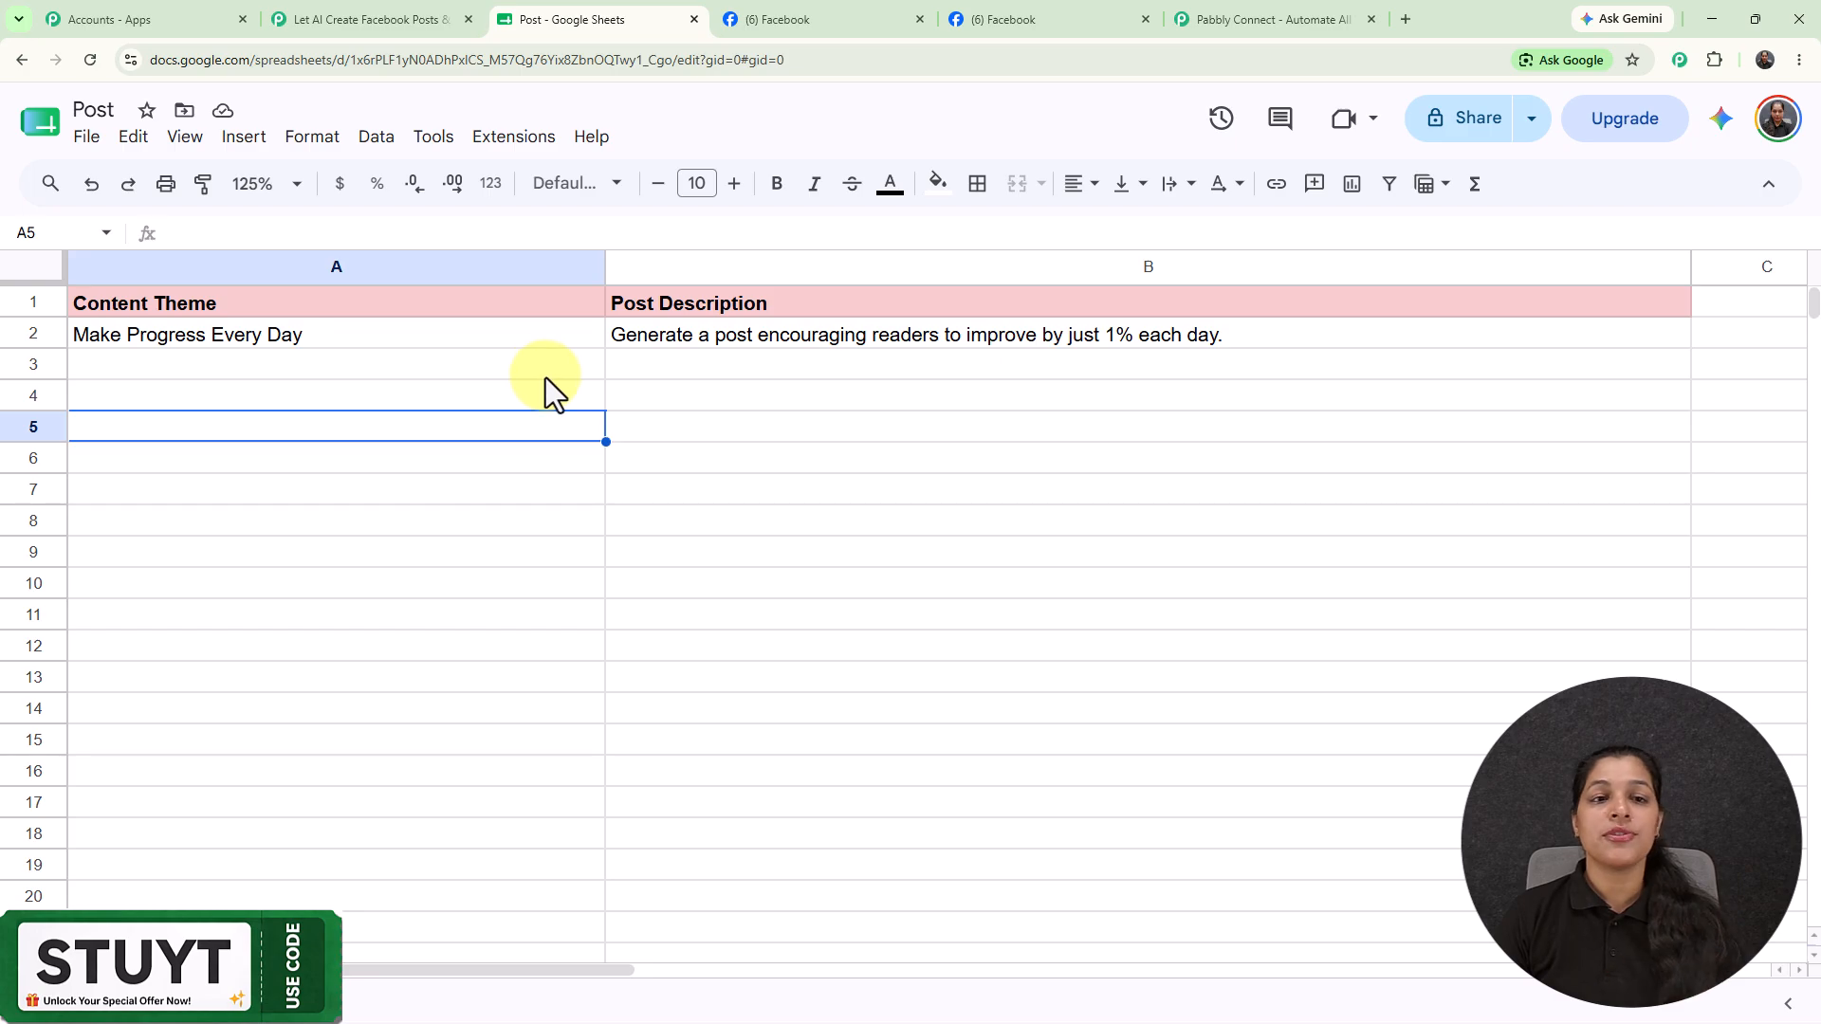
click(509, 140)
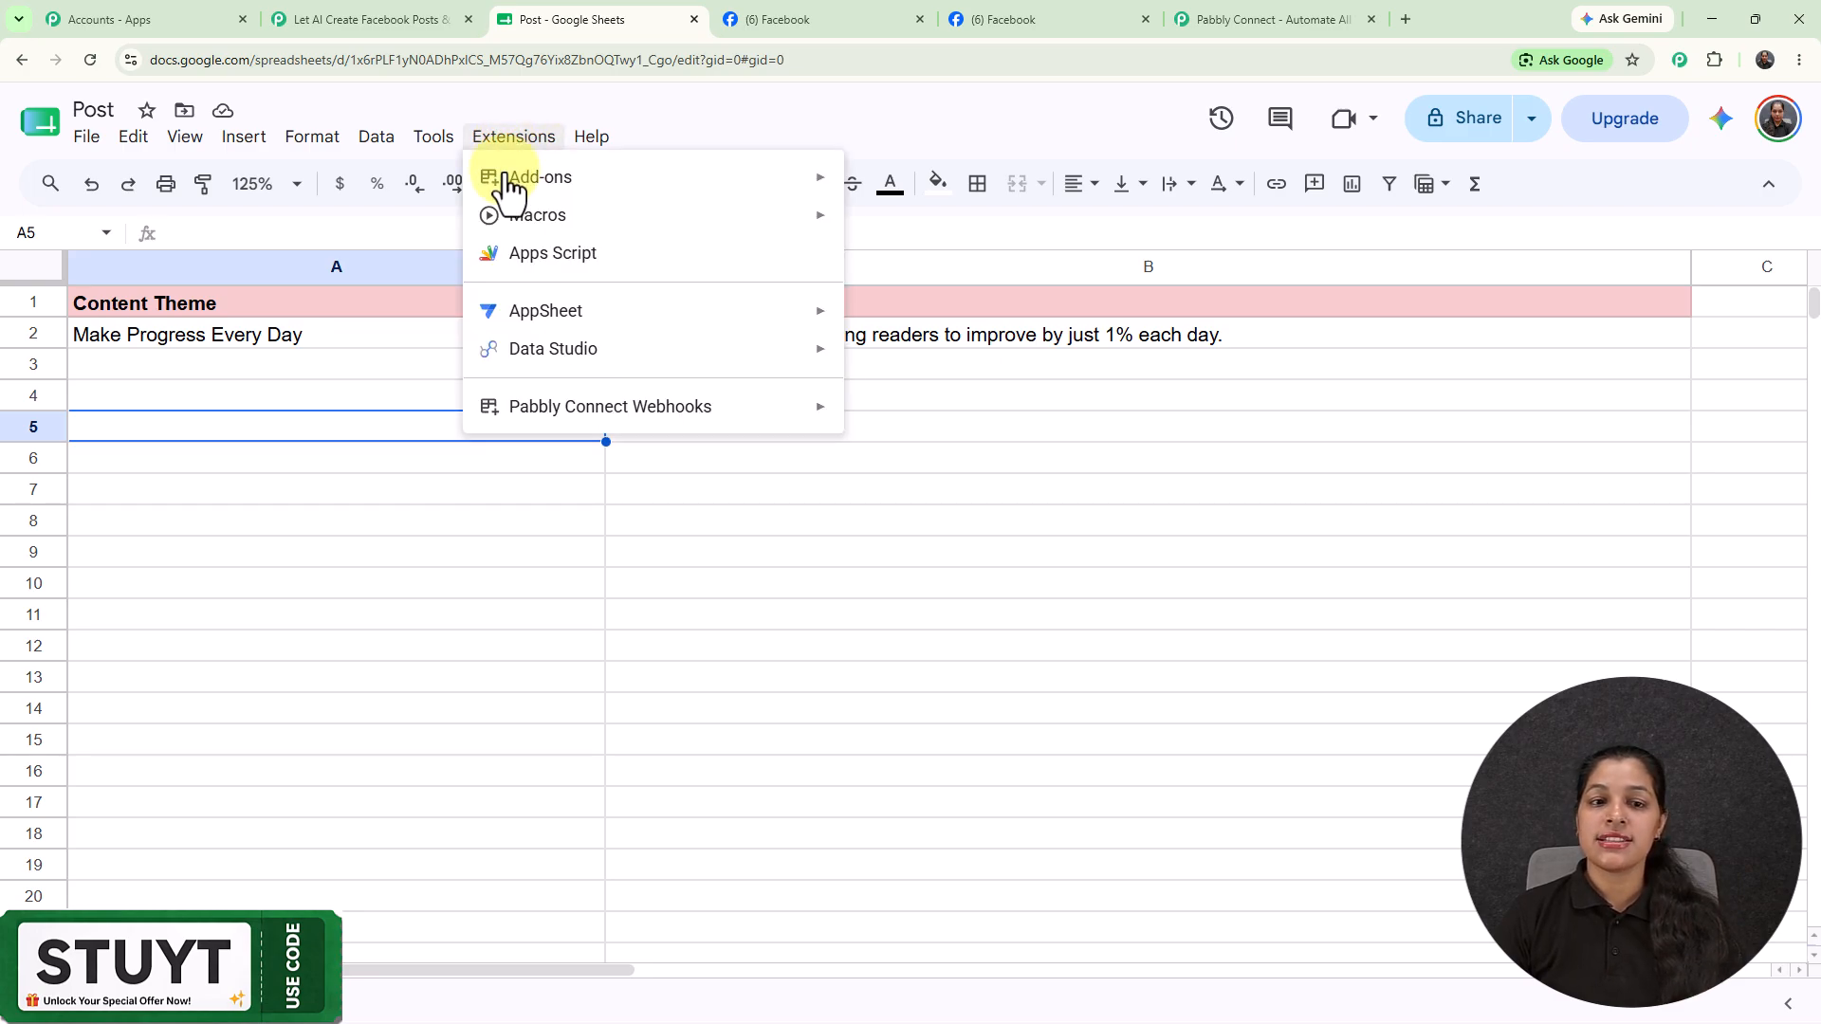
mouse_move(554, 409)
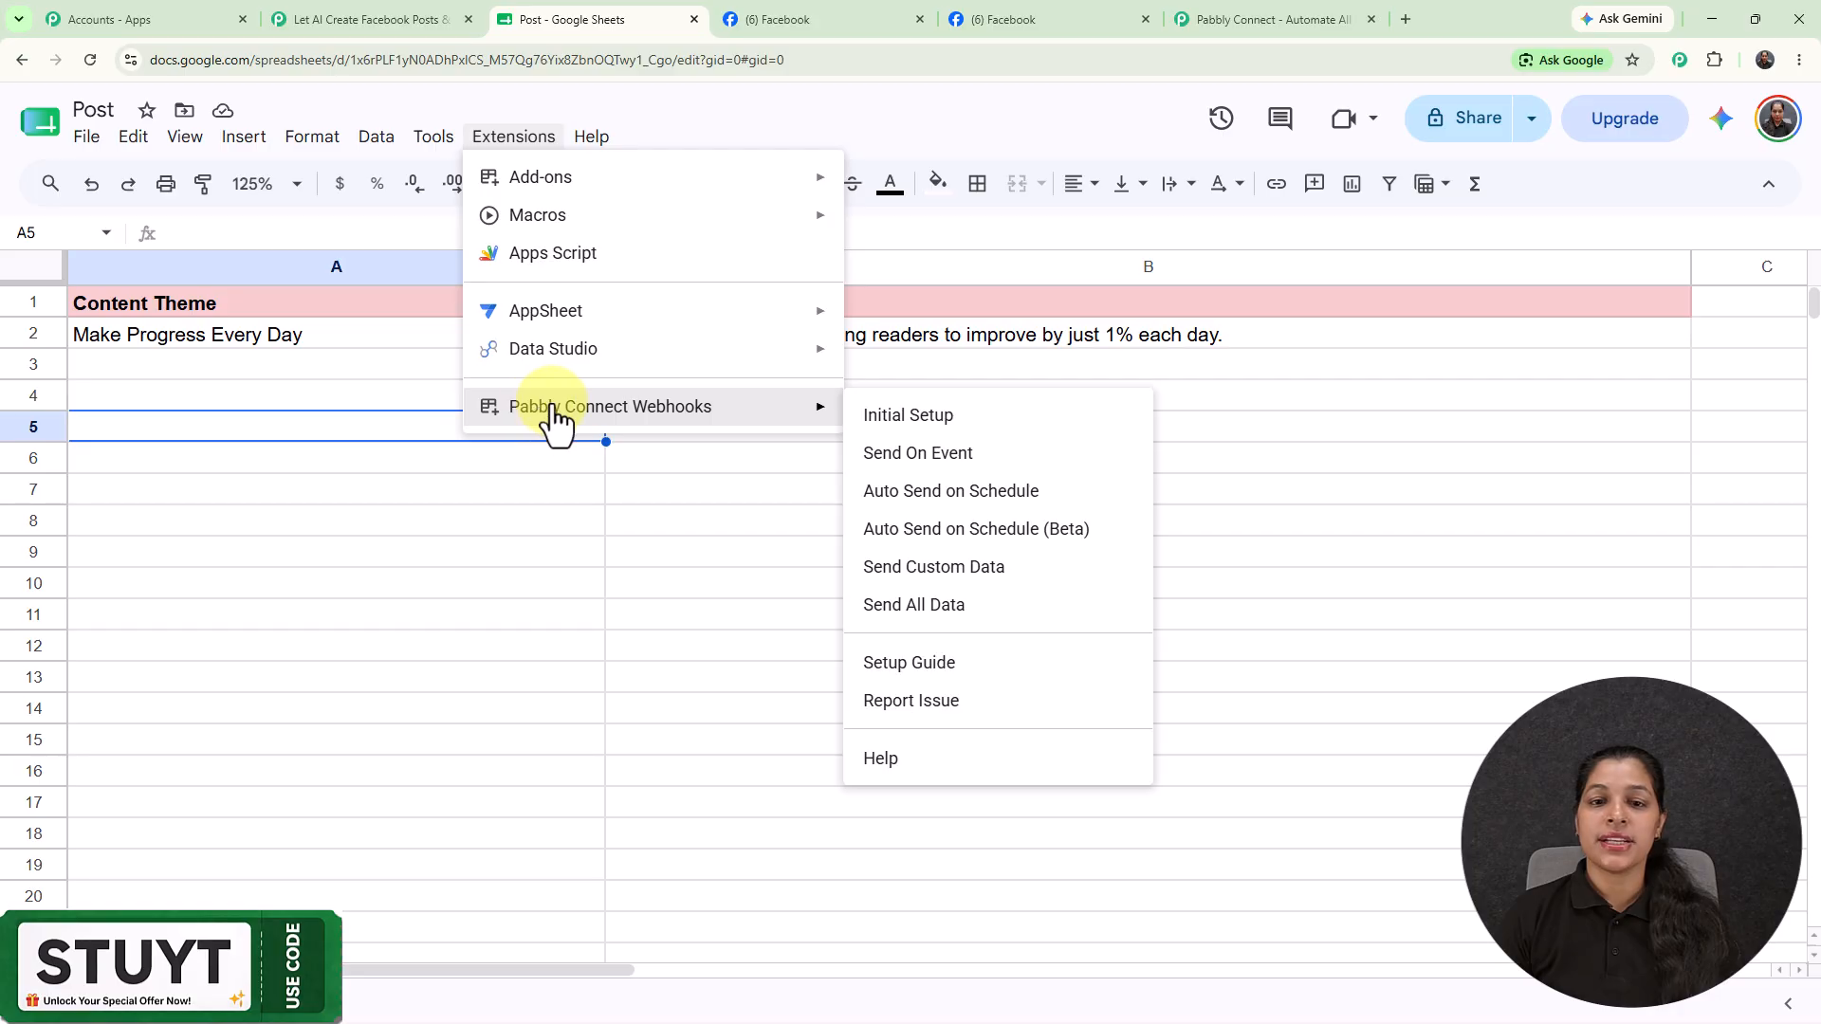
click(884, 453)
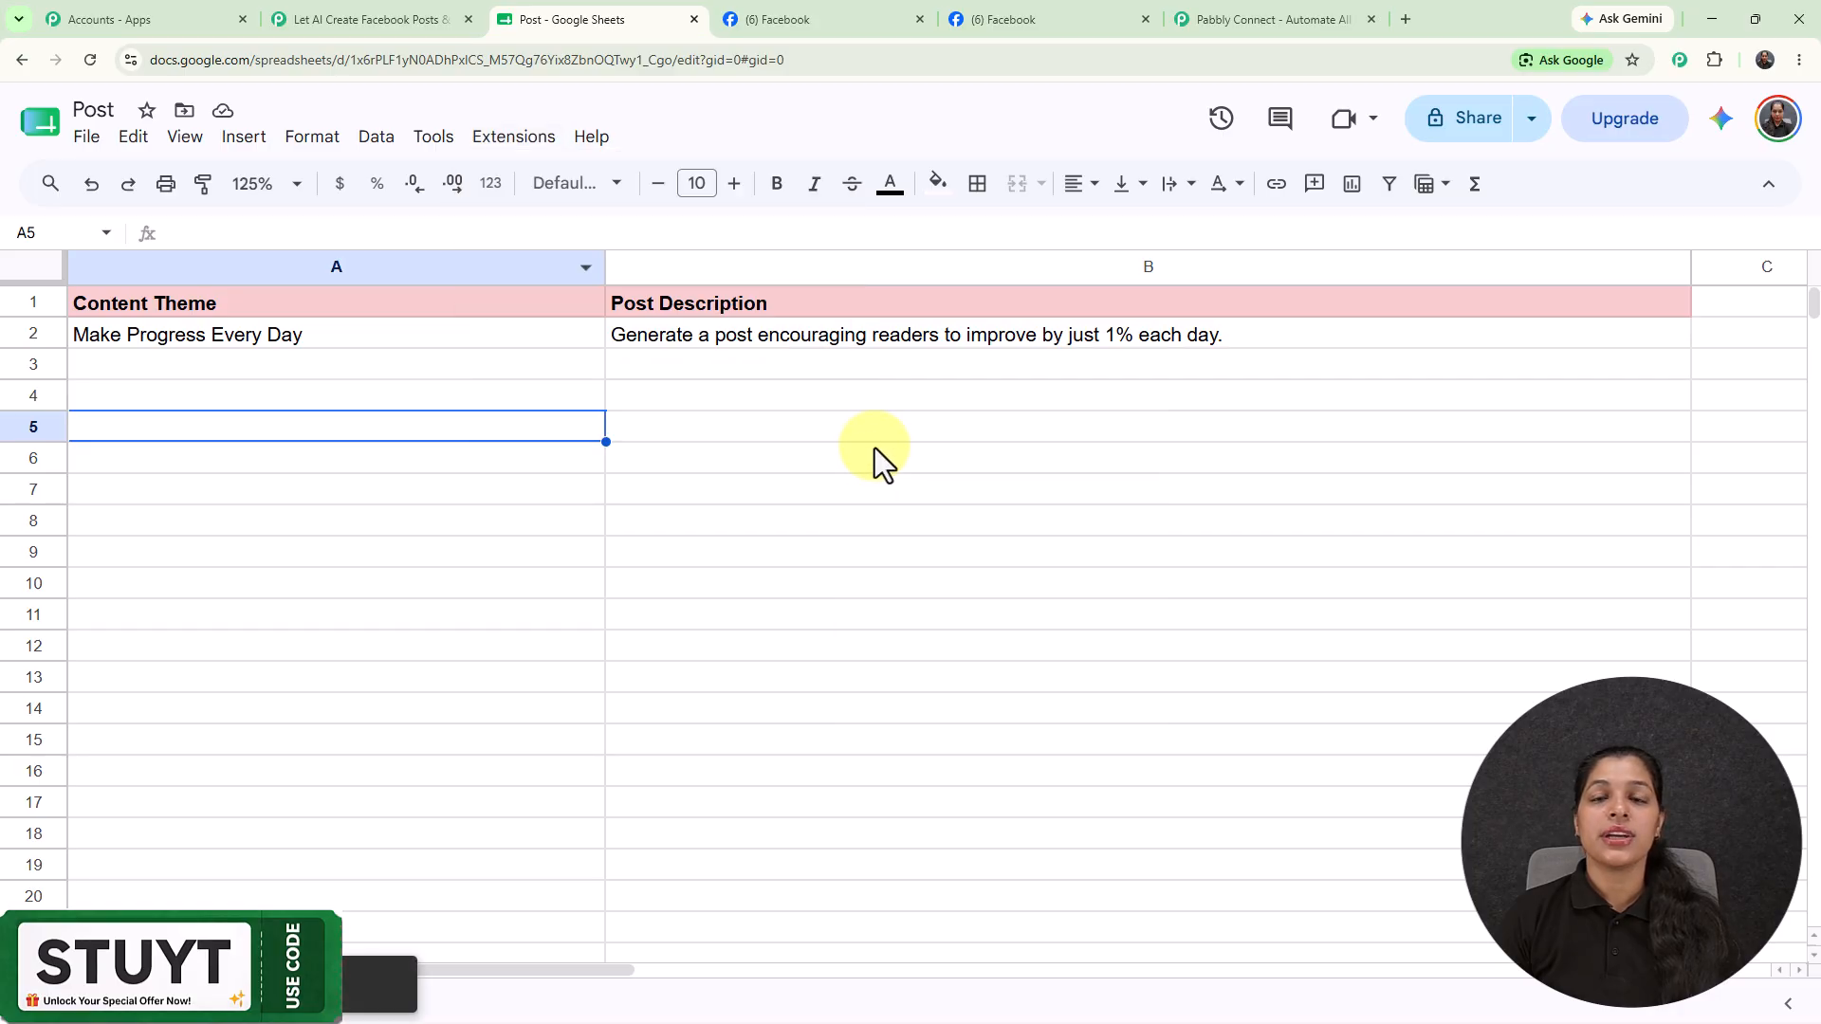
click(495, 144)
mouse_move(599, 418)
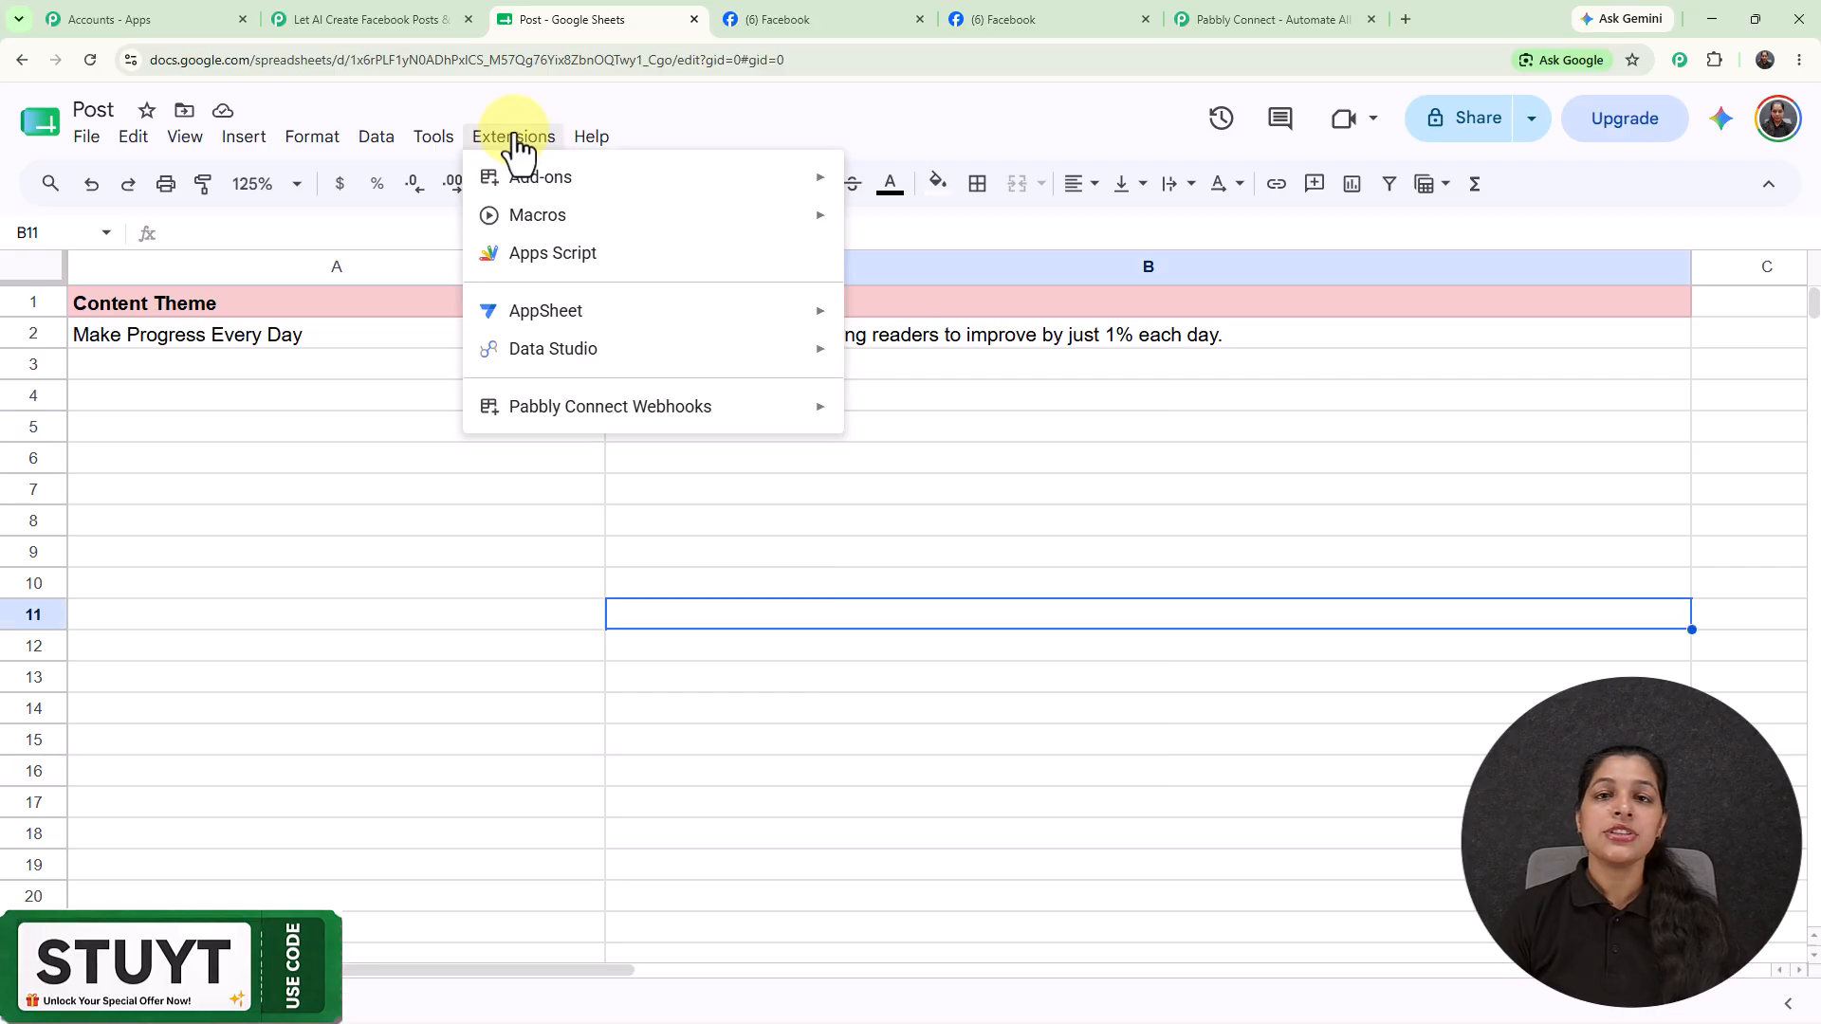
click(512, 144)
click(520, 150)
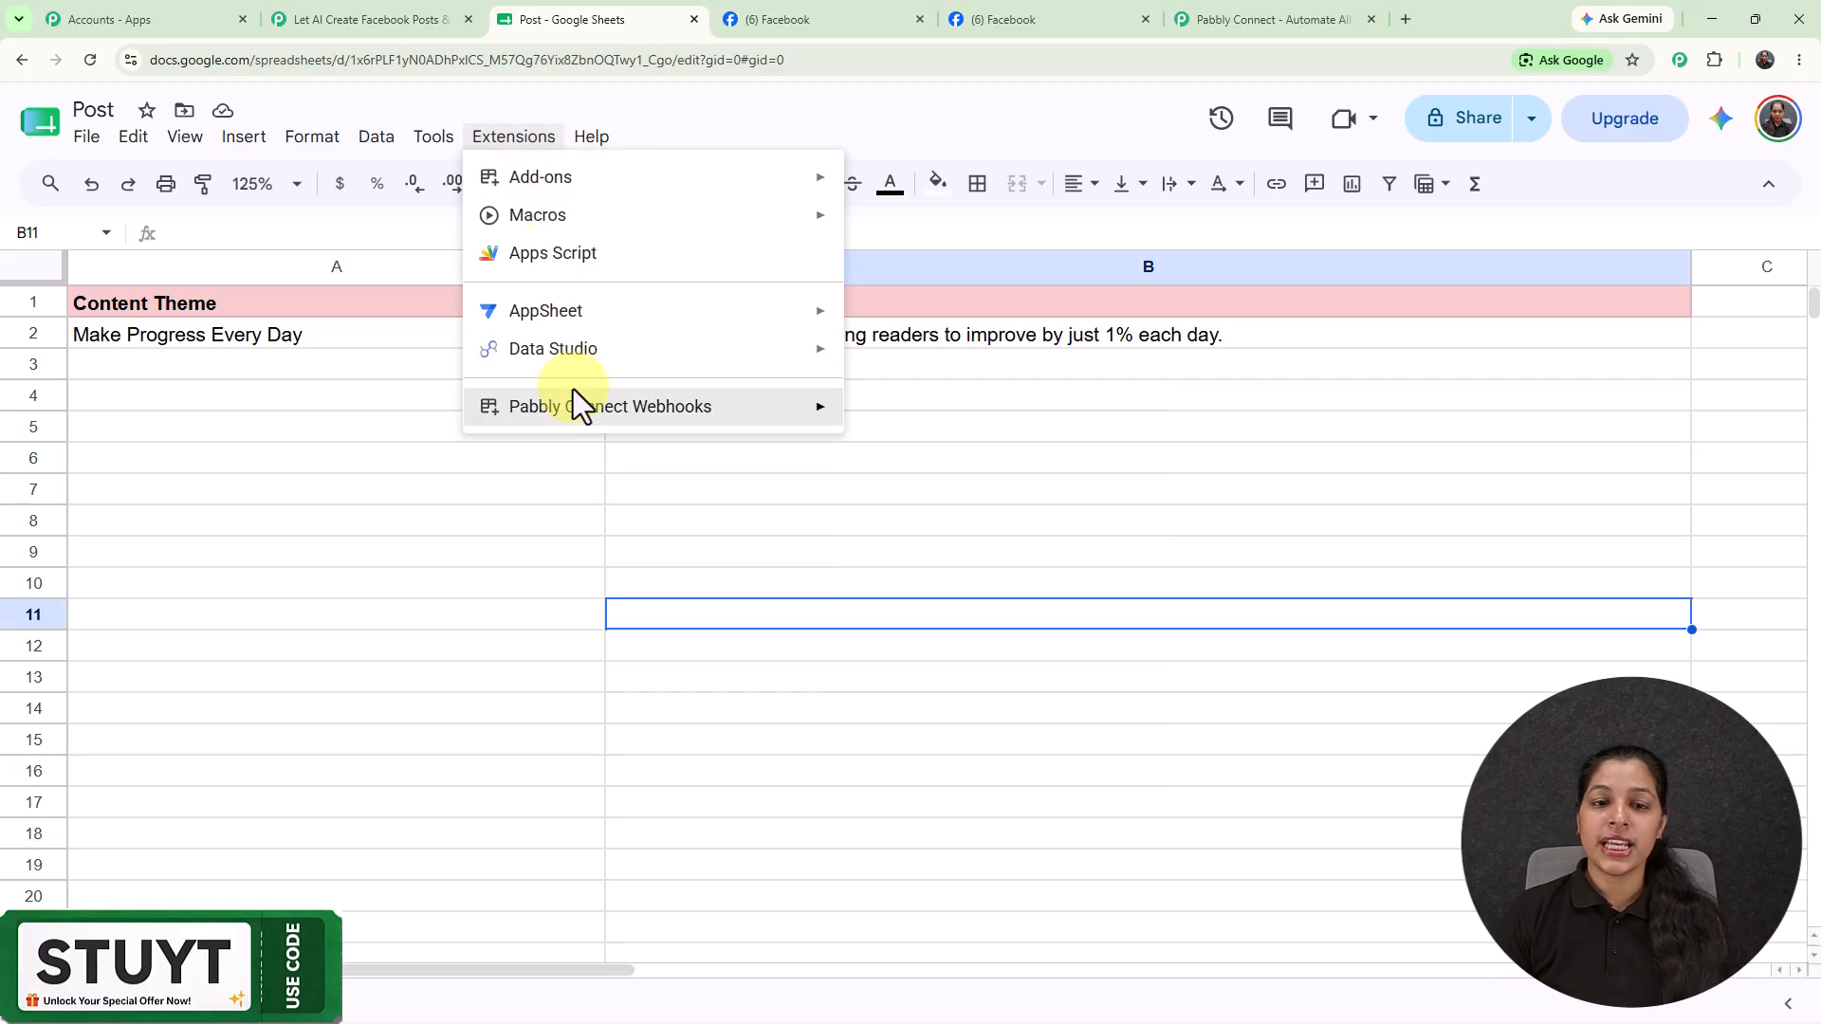
mouse_move(573, 389)
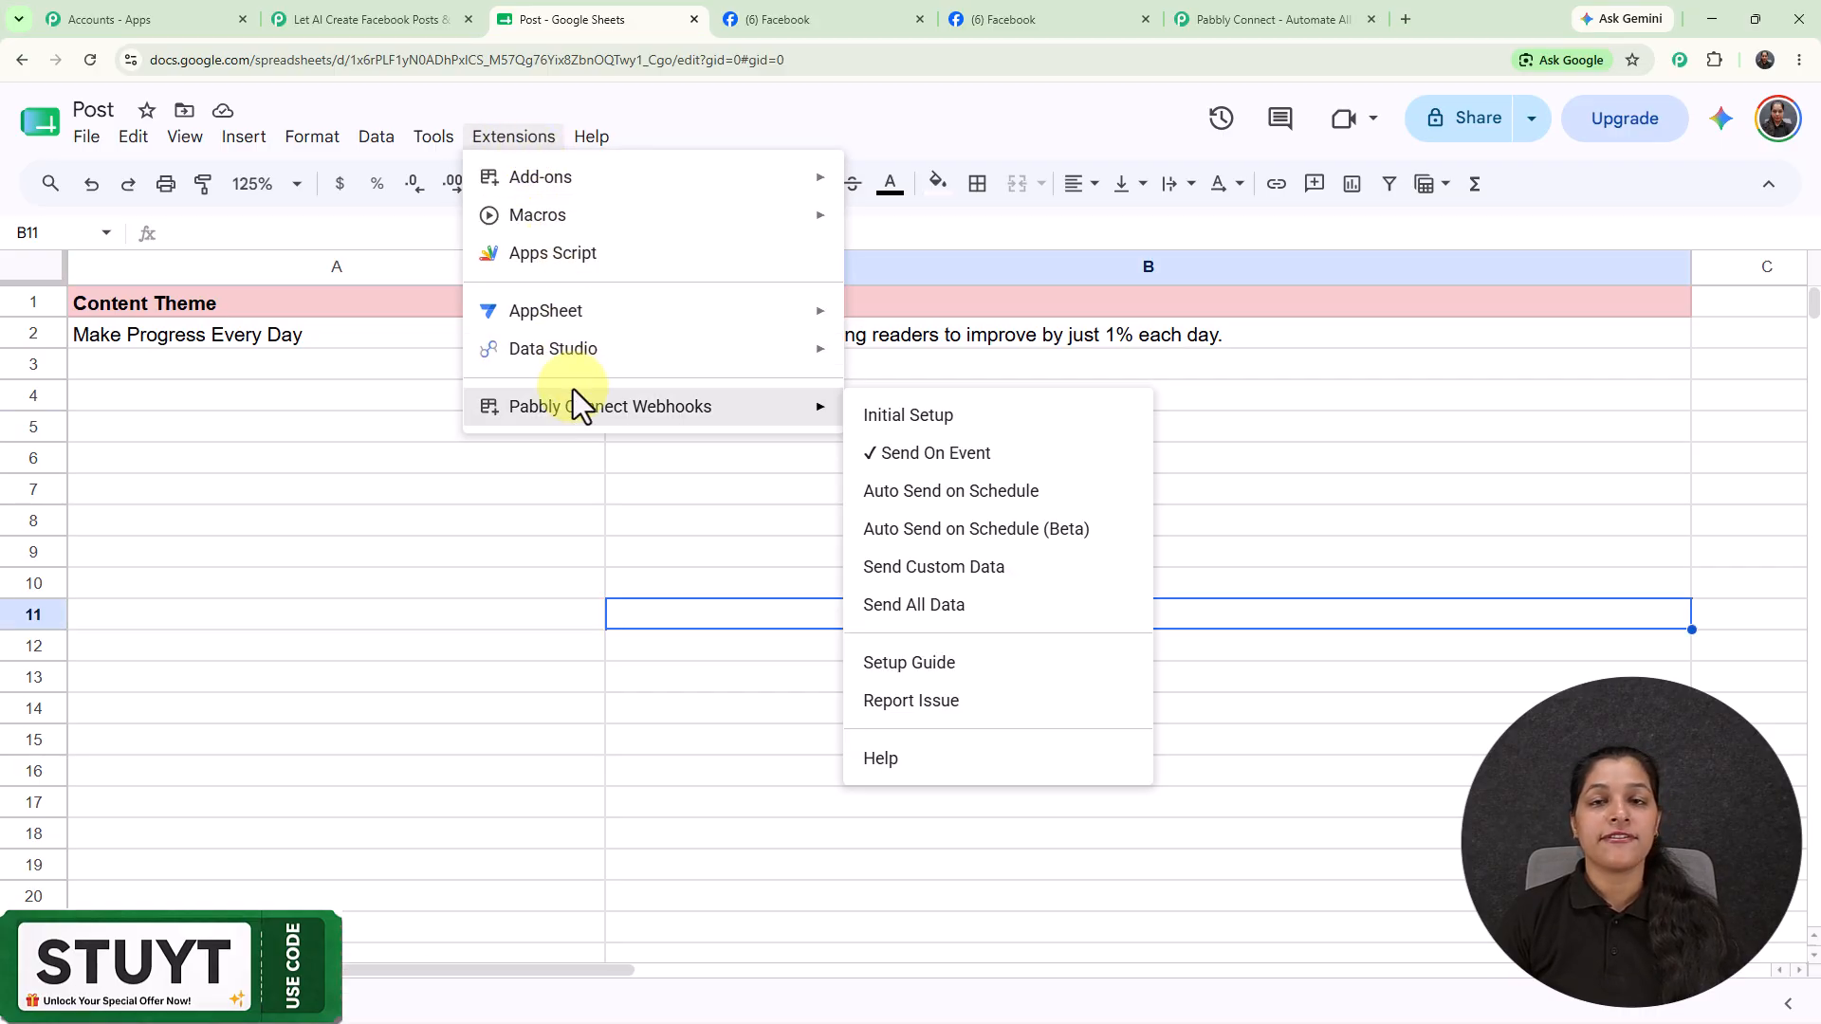
Return to the Pabbly Connect workflow, close the trigger setup and add an action step after the Google Sheets trigger.
click(379, 19)
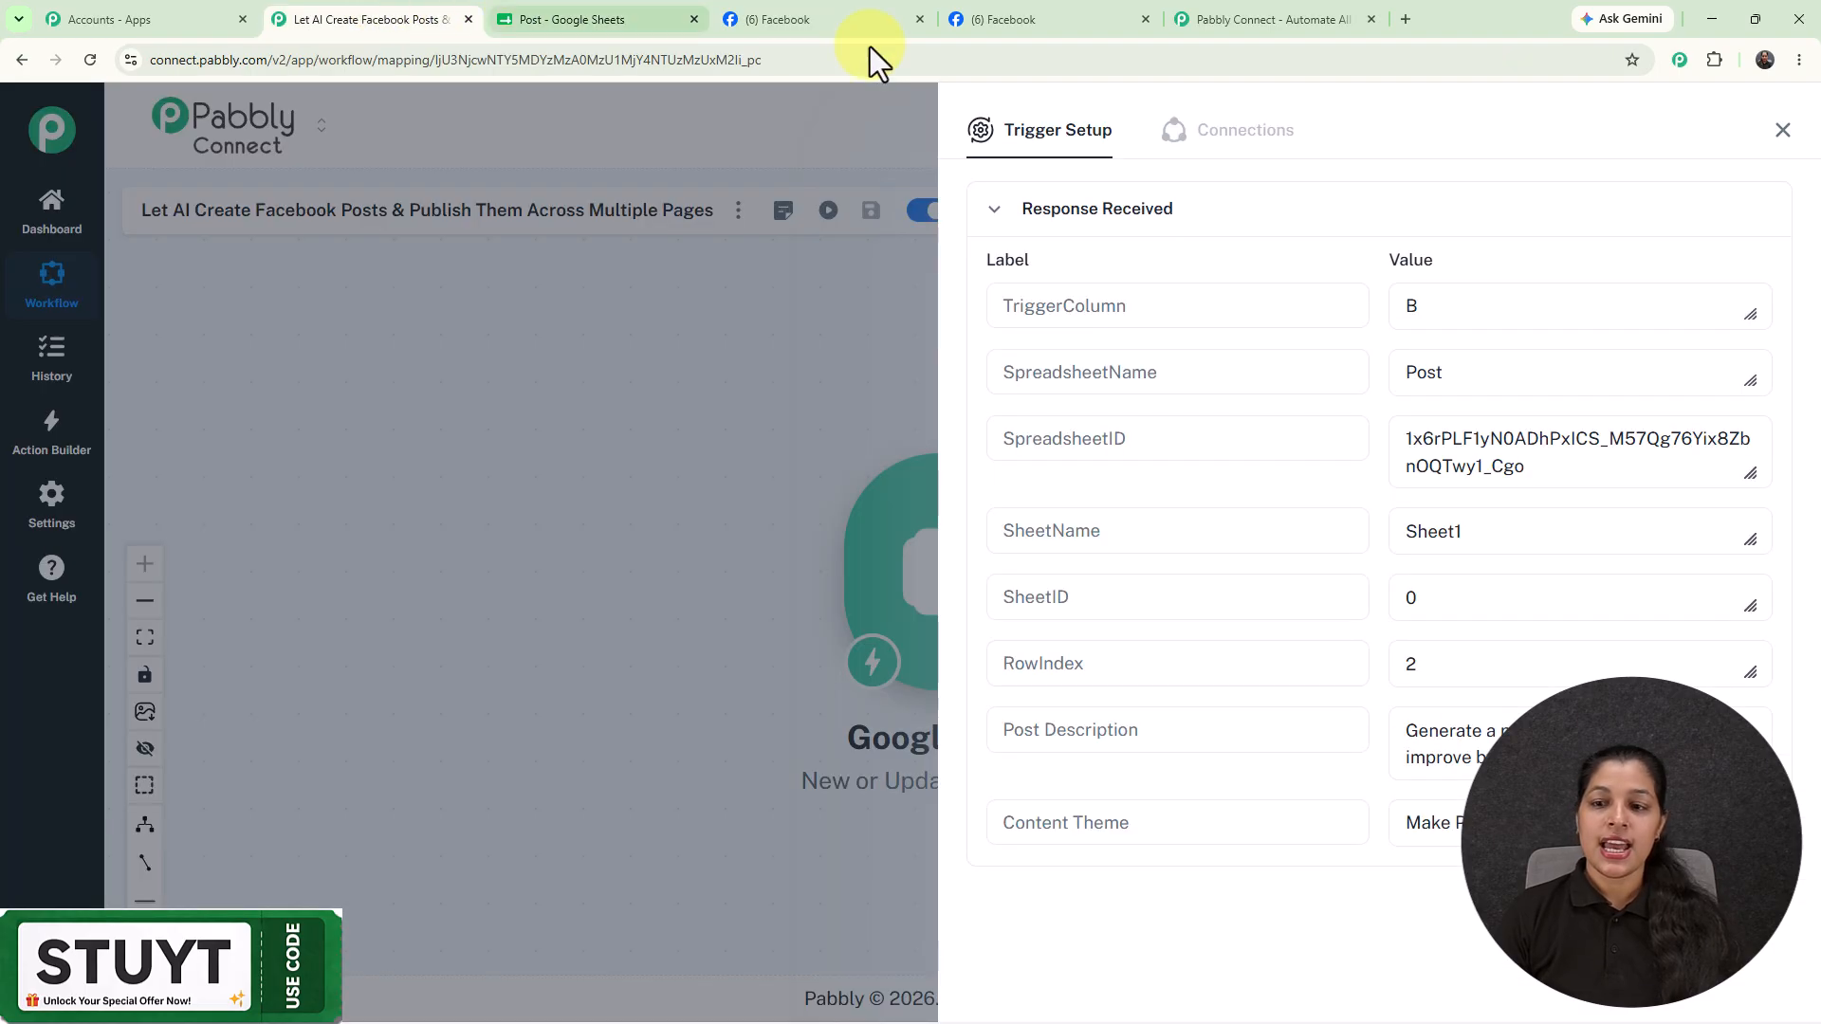
click(1423, 657)
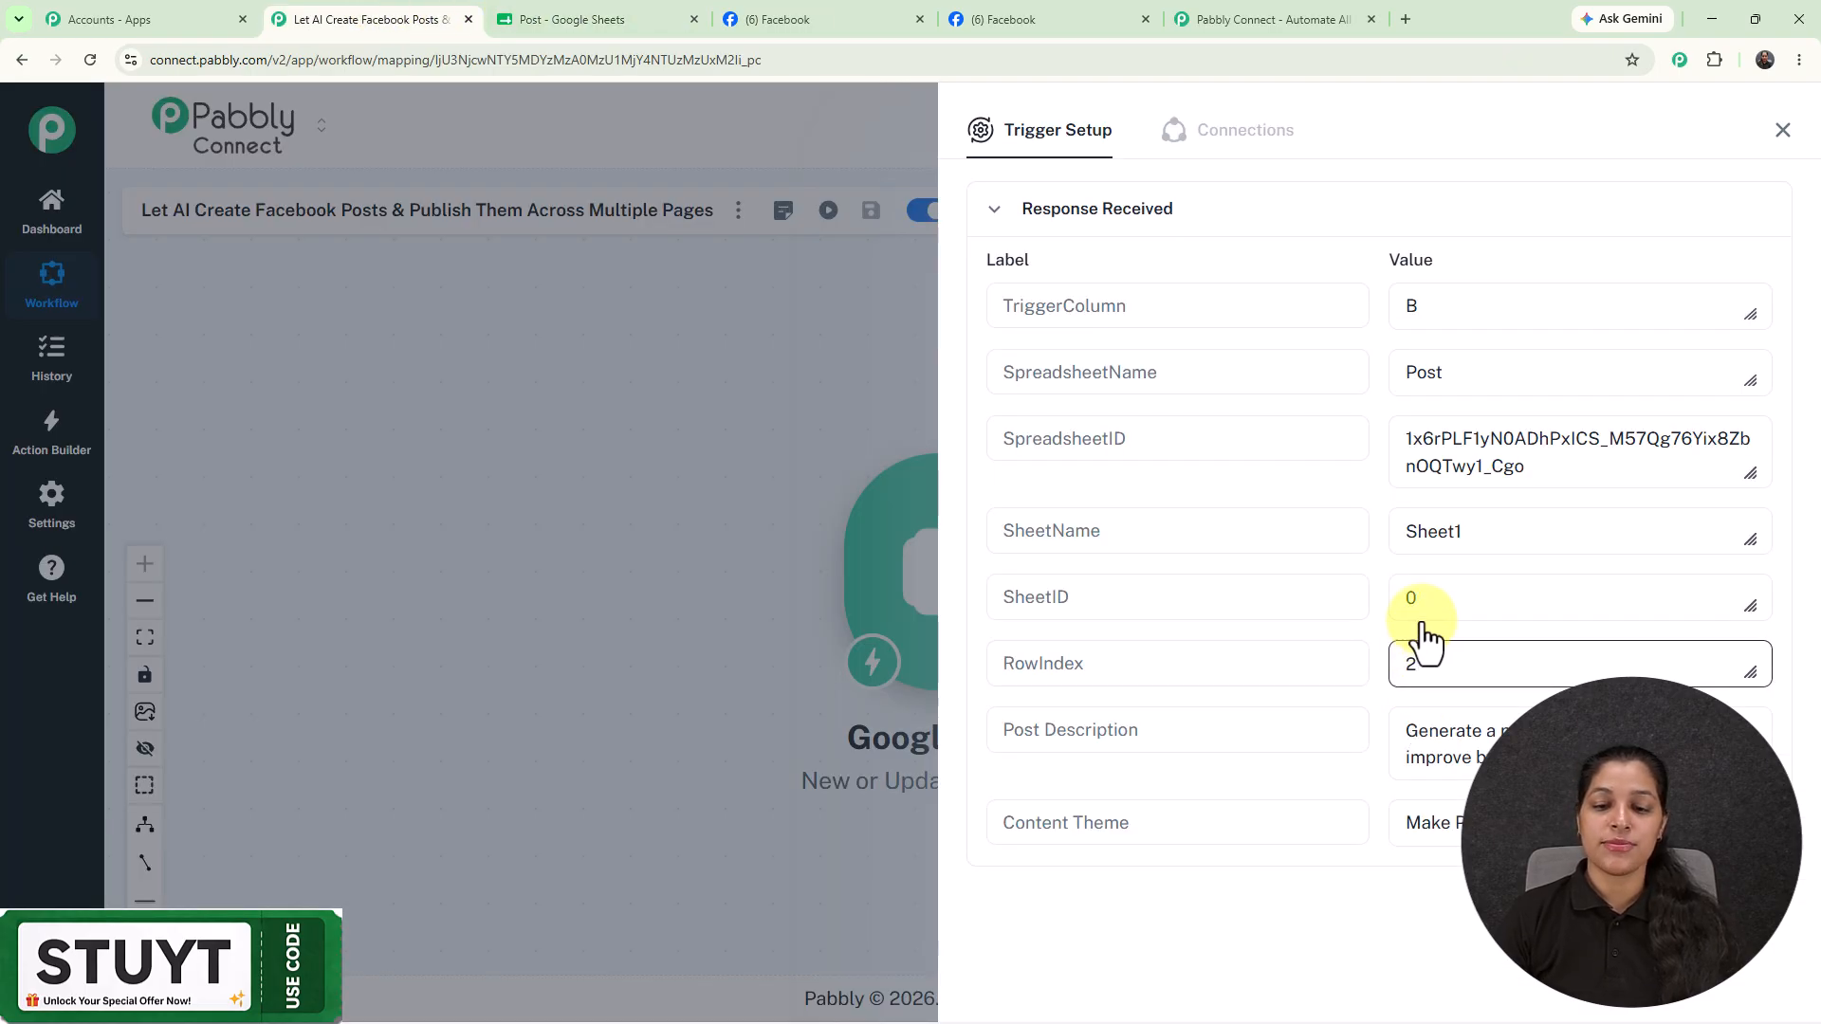
click(1783, 130)
drag(1231, 618, 648, 588)
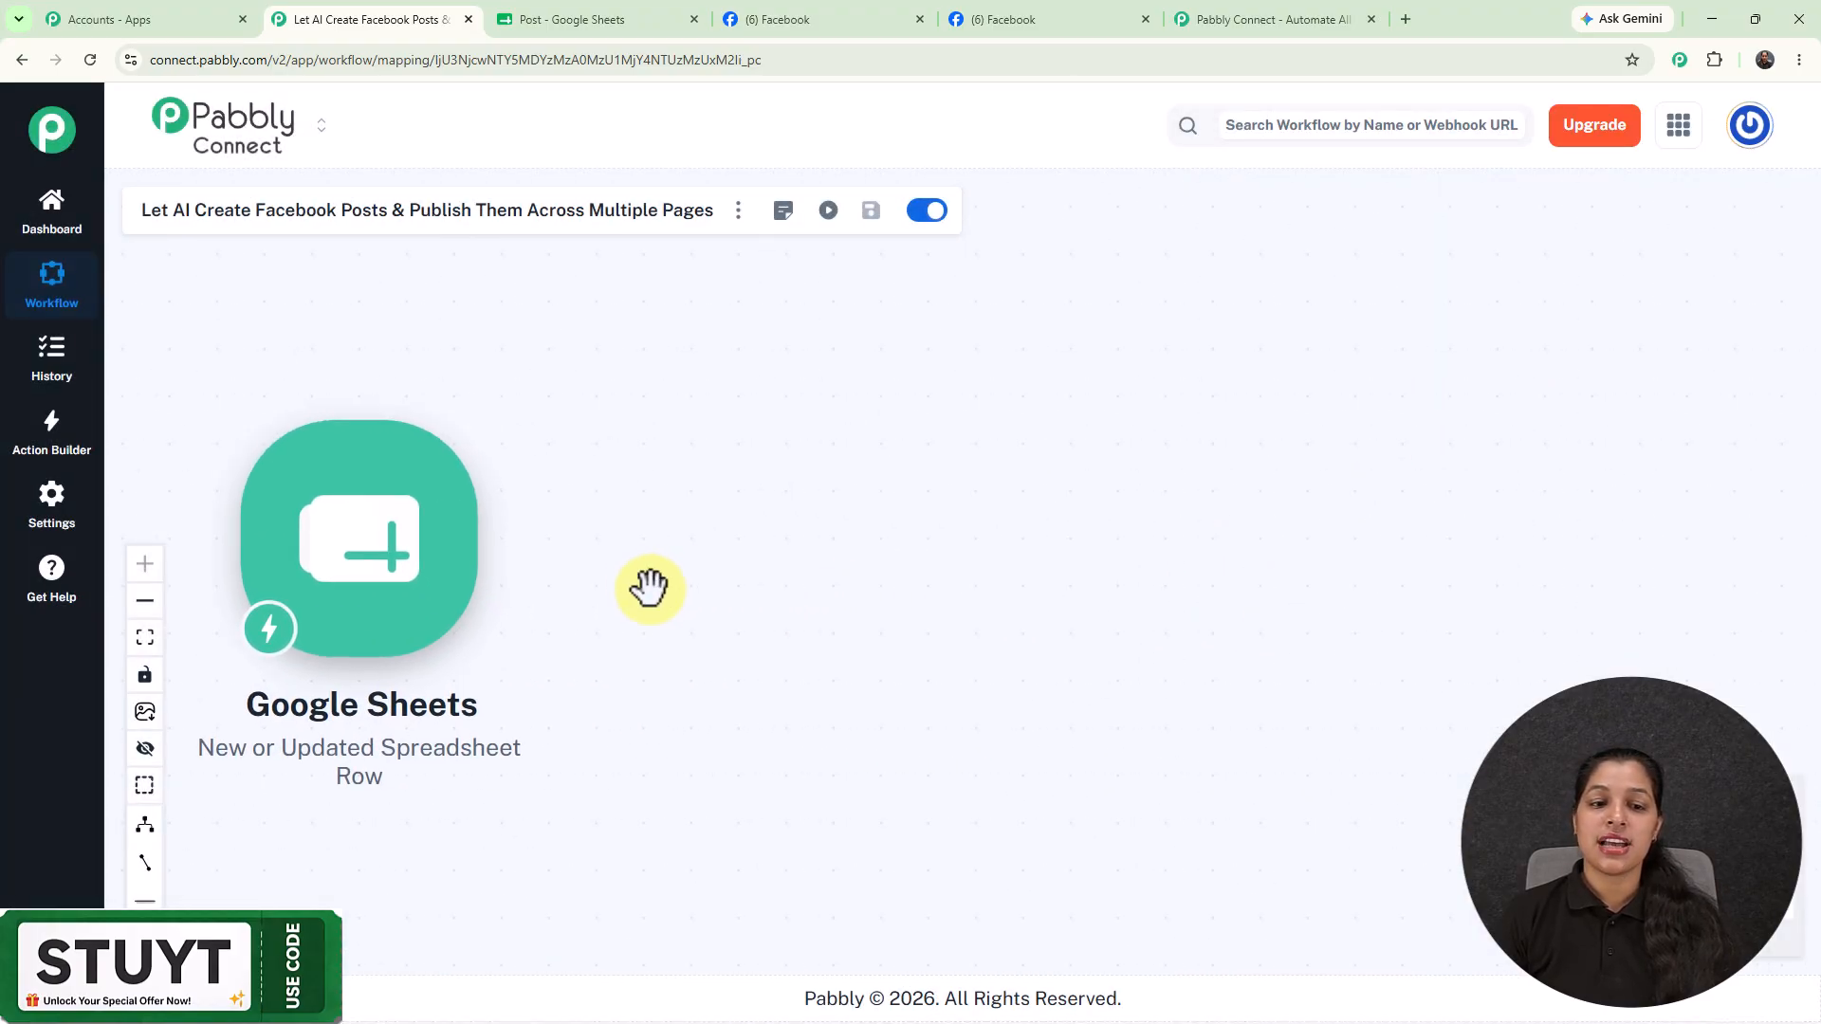
click(510, 552)
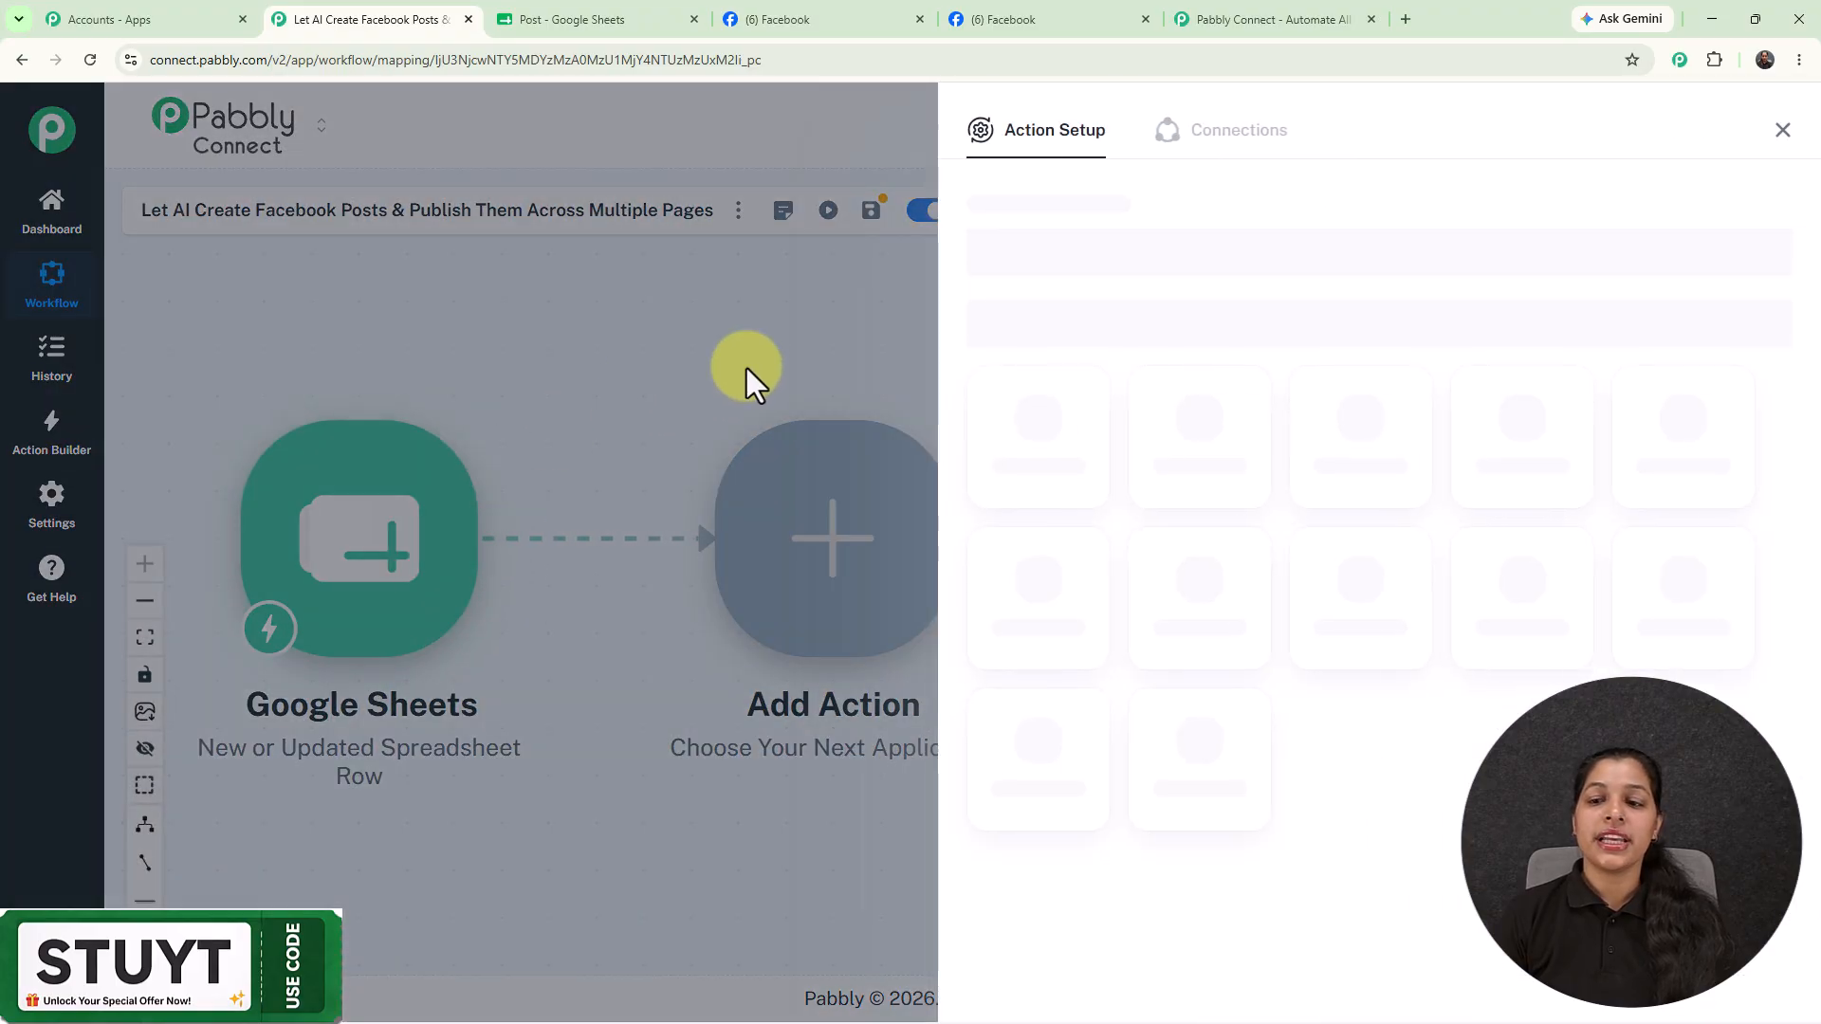
Set the new action's app to OpenAI (ChatGPT, DALL-E, Whisper) with ChatGPT as the app event.
click(1226, 244)
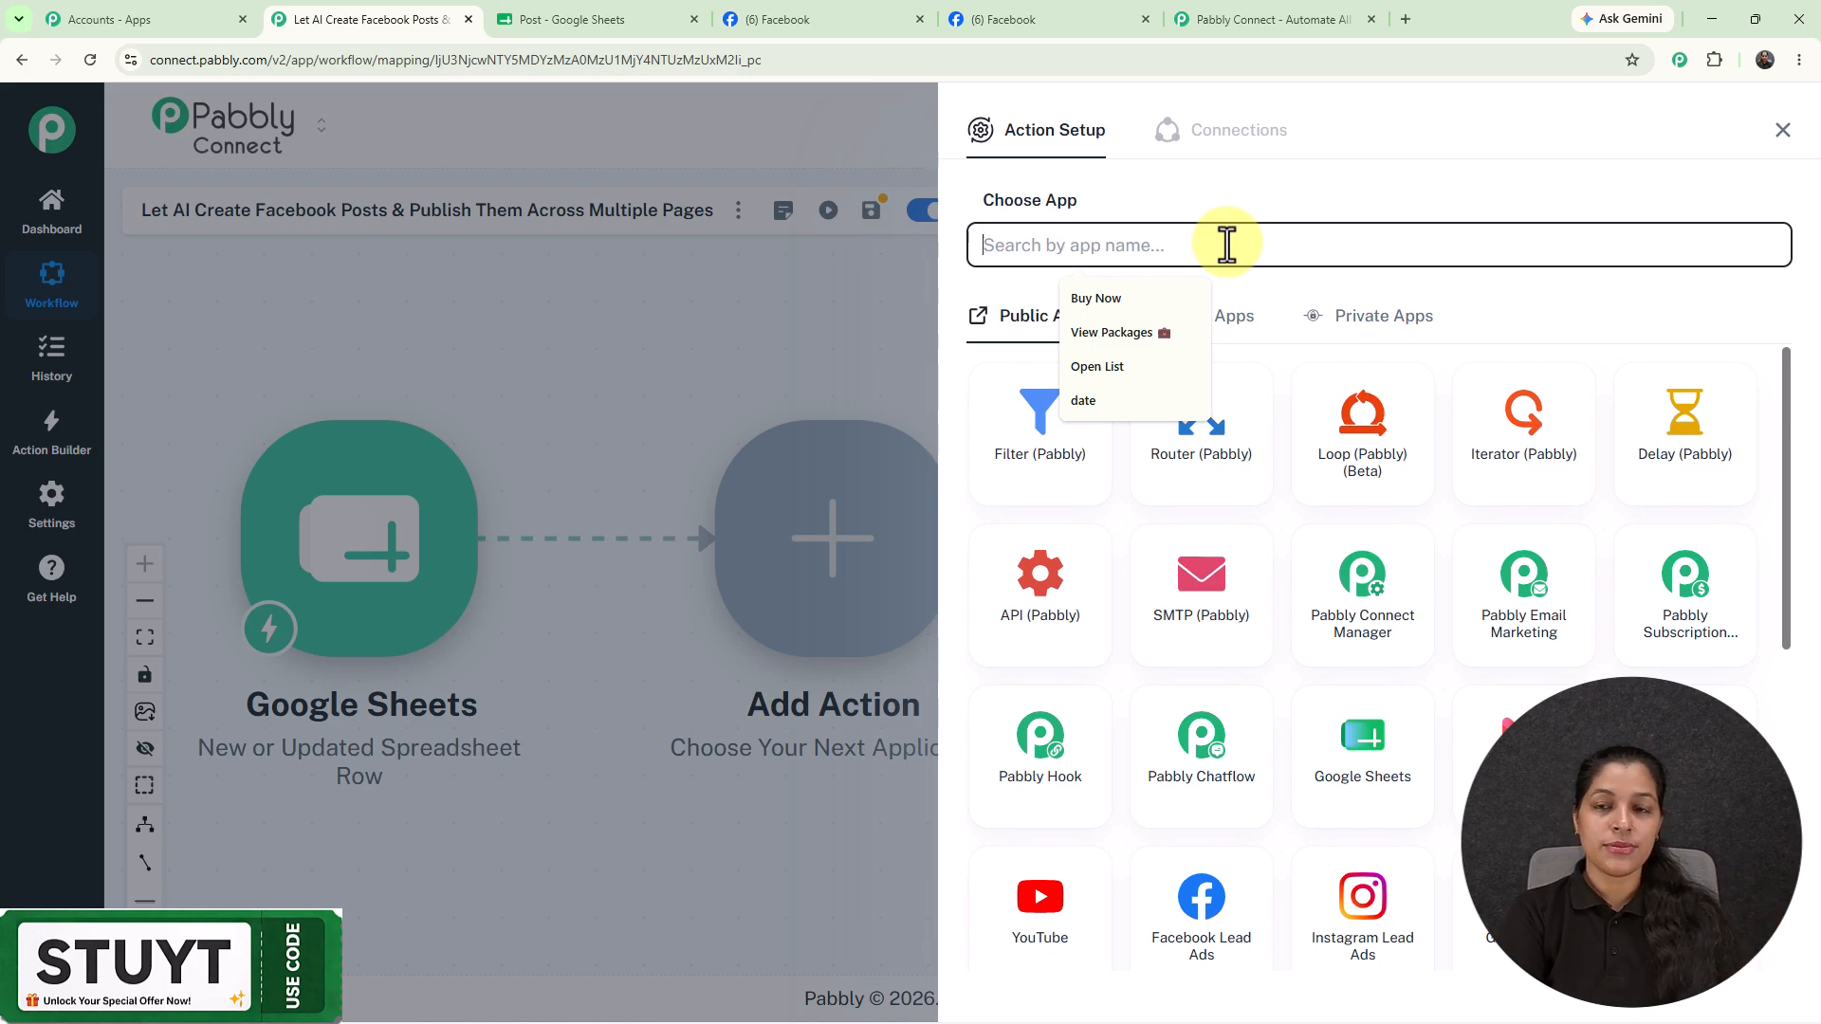
text(i)
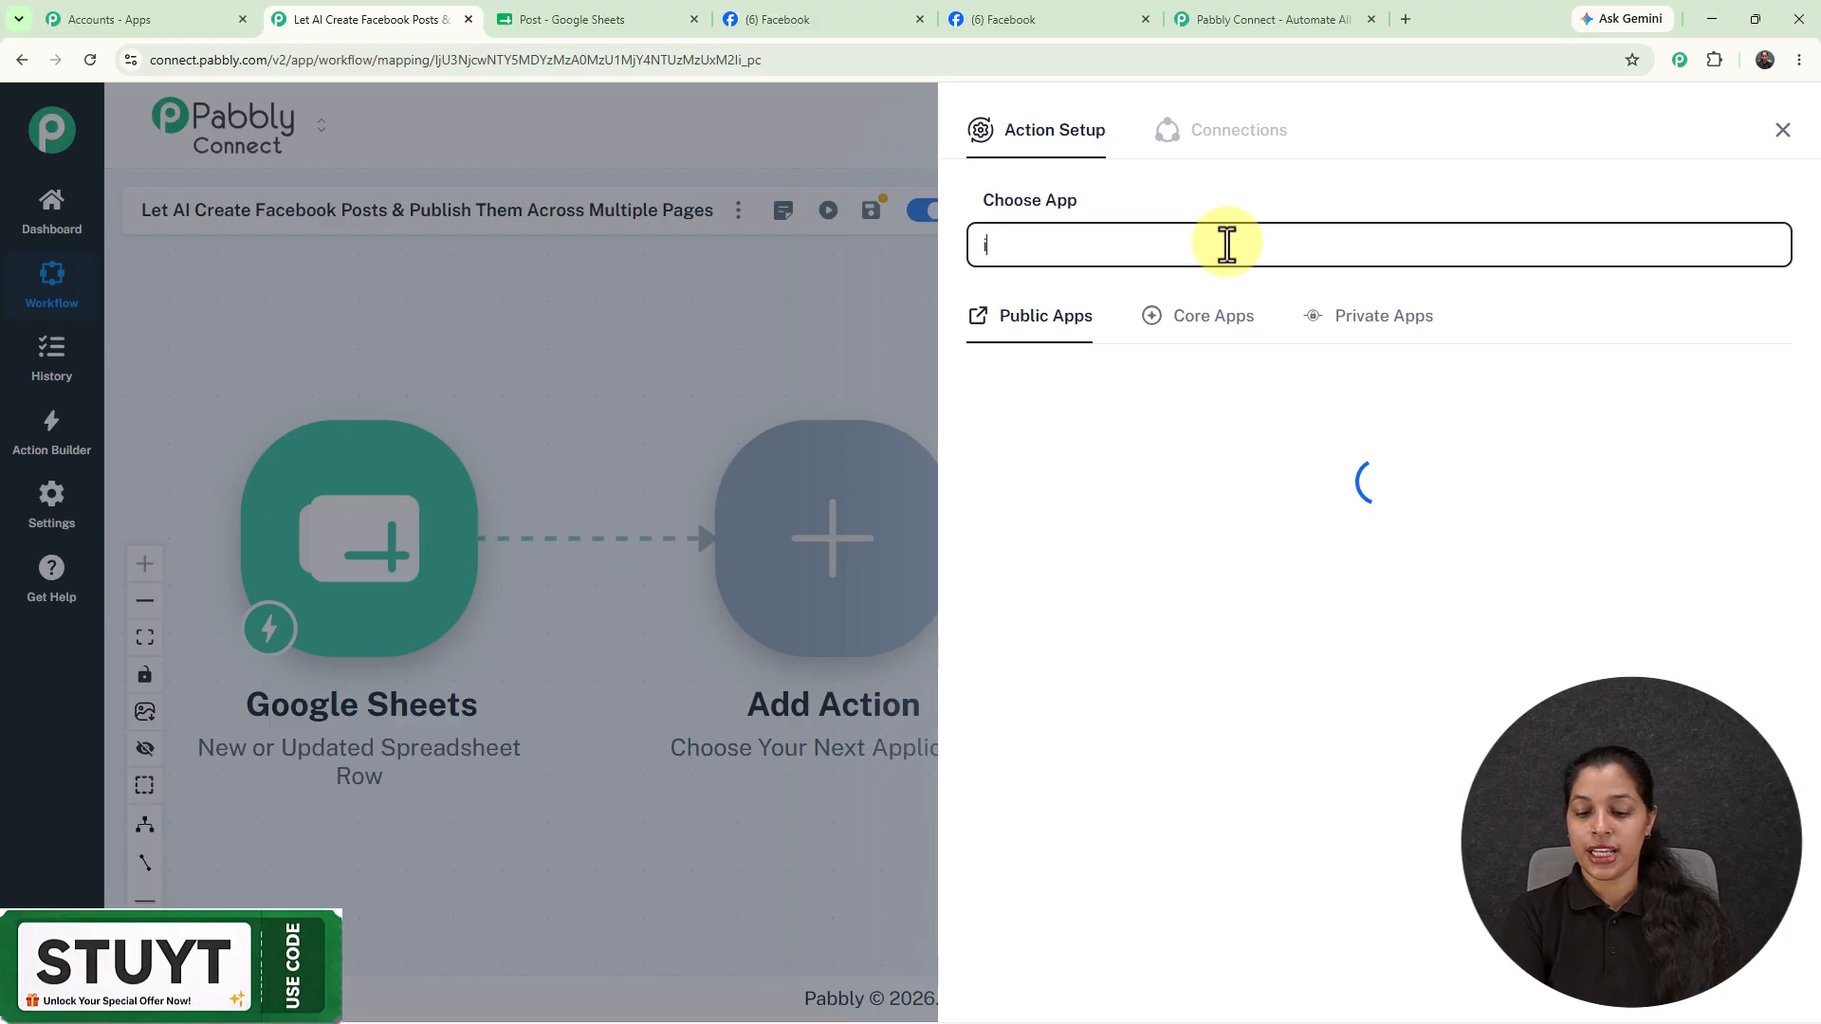
key(BackSpace)
text(i)
key(BackSpace)
text(open)
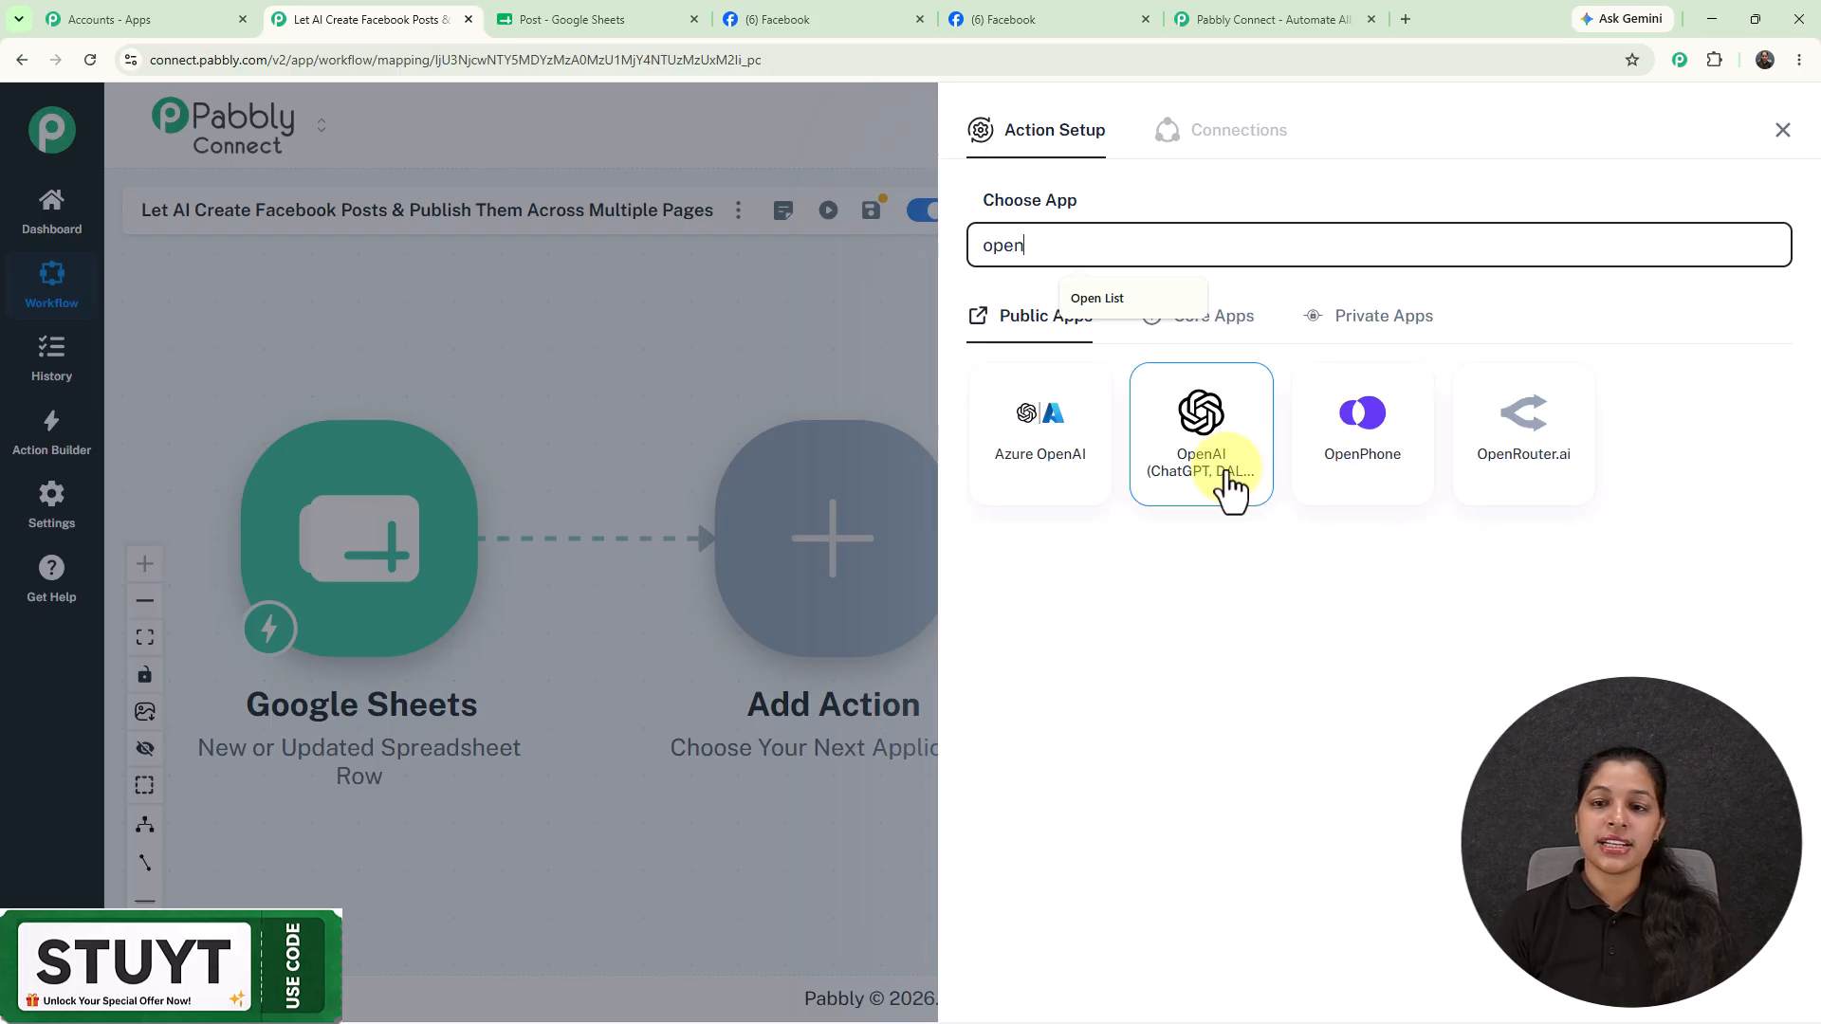
click(1231, 488)
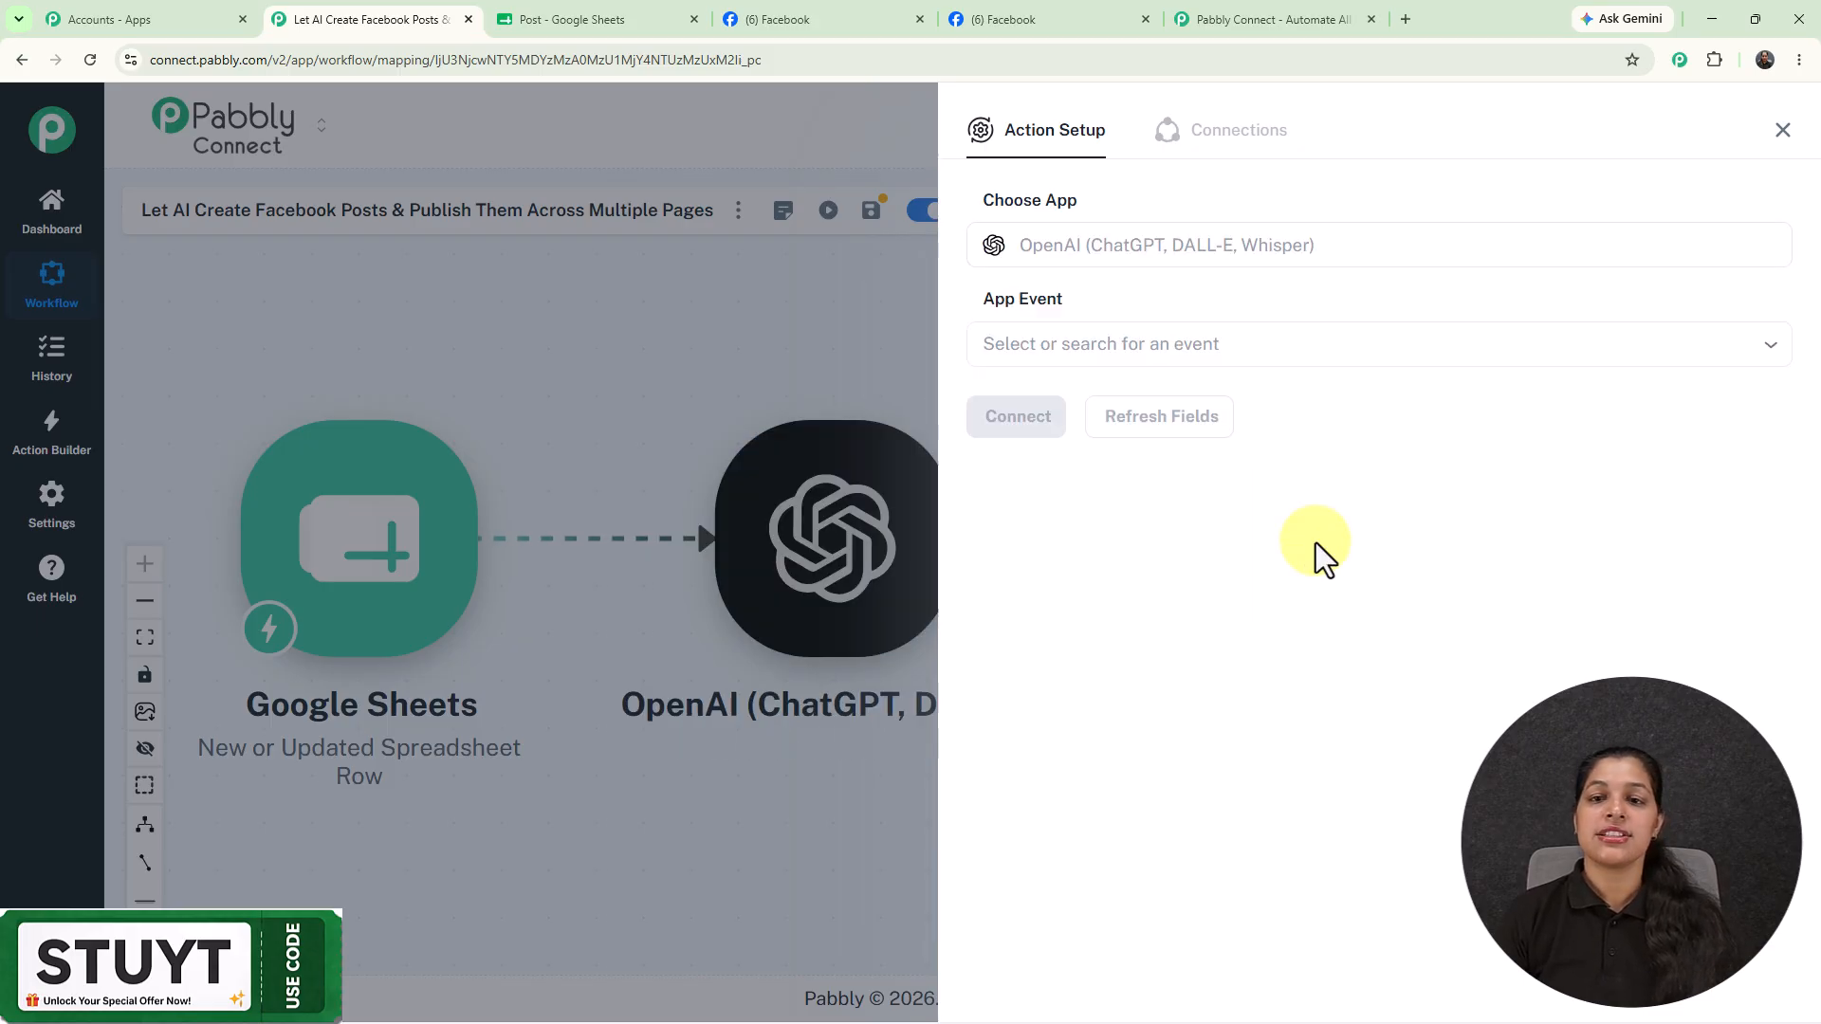
click(1114, 356)
scroll(1162, 617, down, 4)
scroll(1149, 633, down, 6)
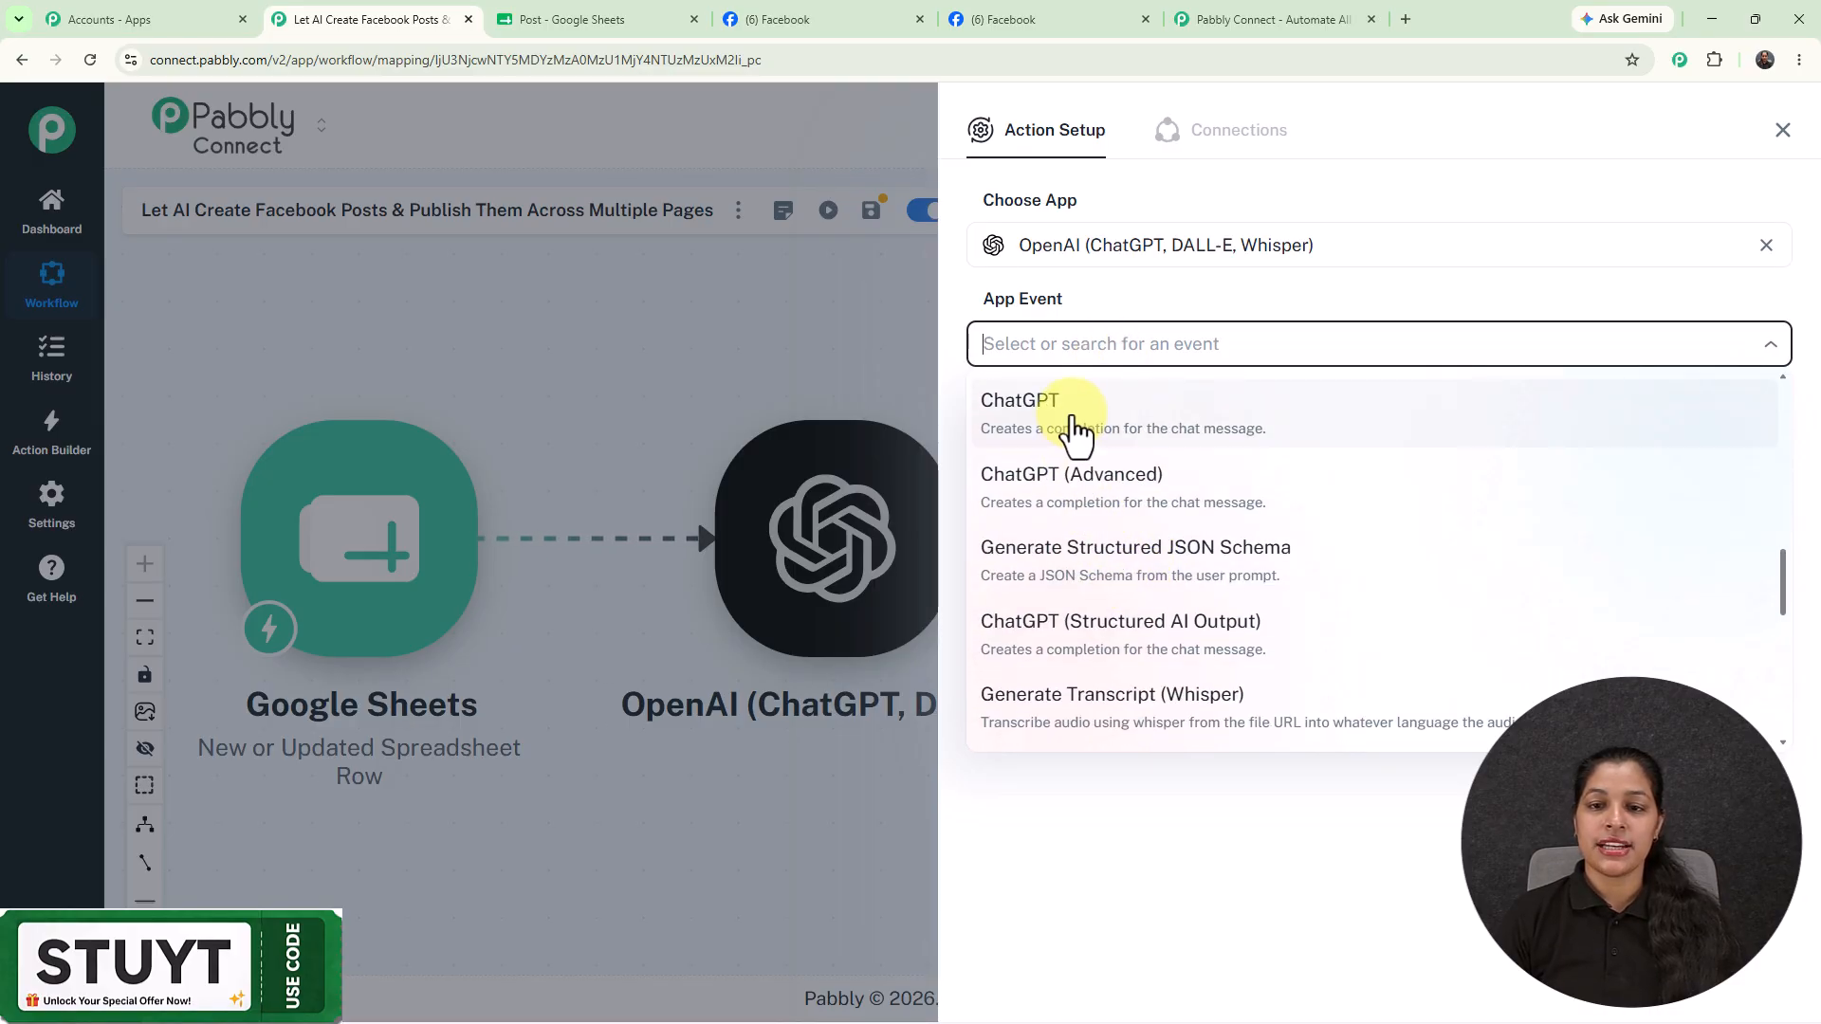
click(1076, 434)
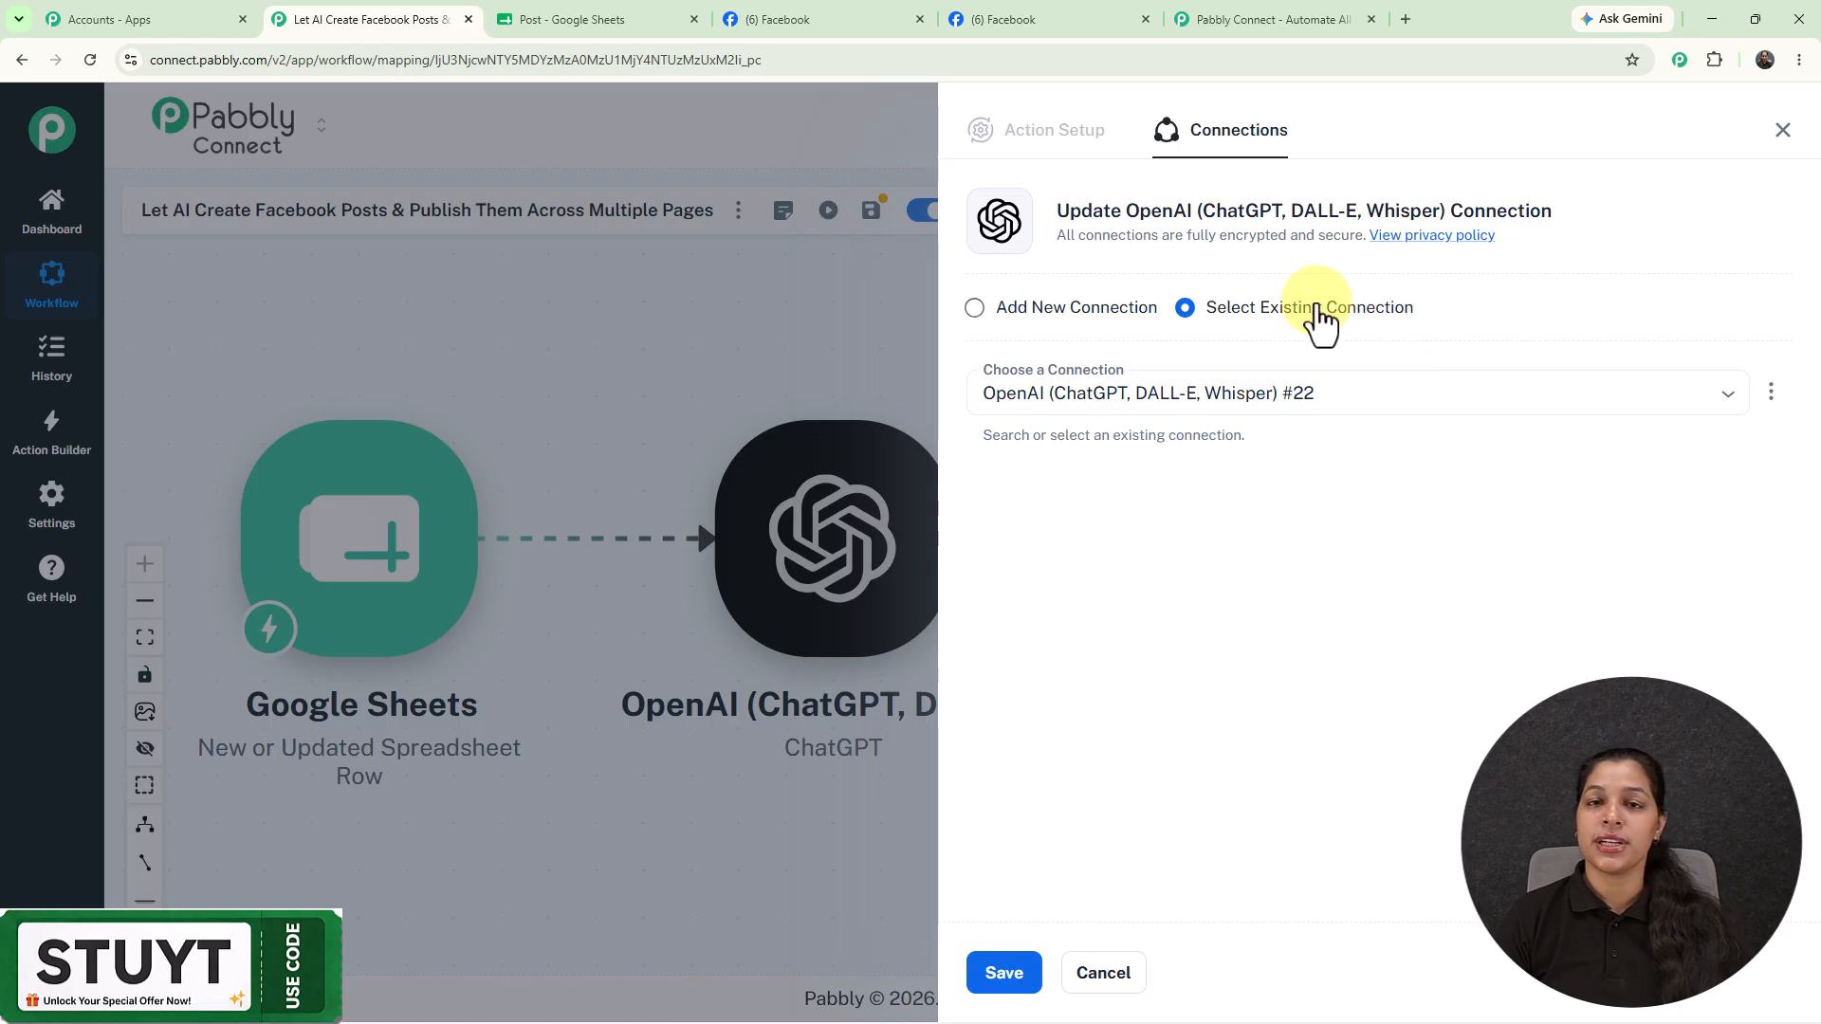
Choose a new connection for the OpenAI action and open the form for creating a secret key on OpenAI's API keys page.
click(975, 307)
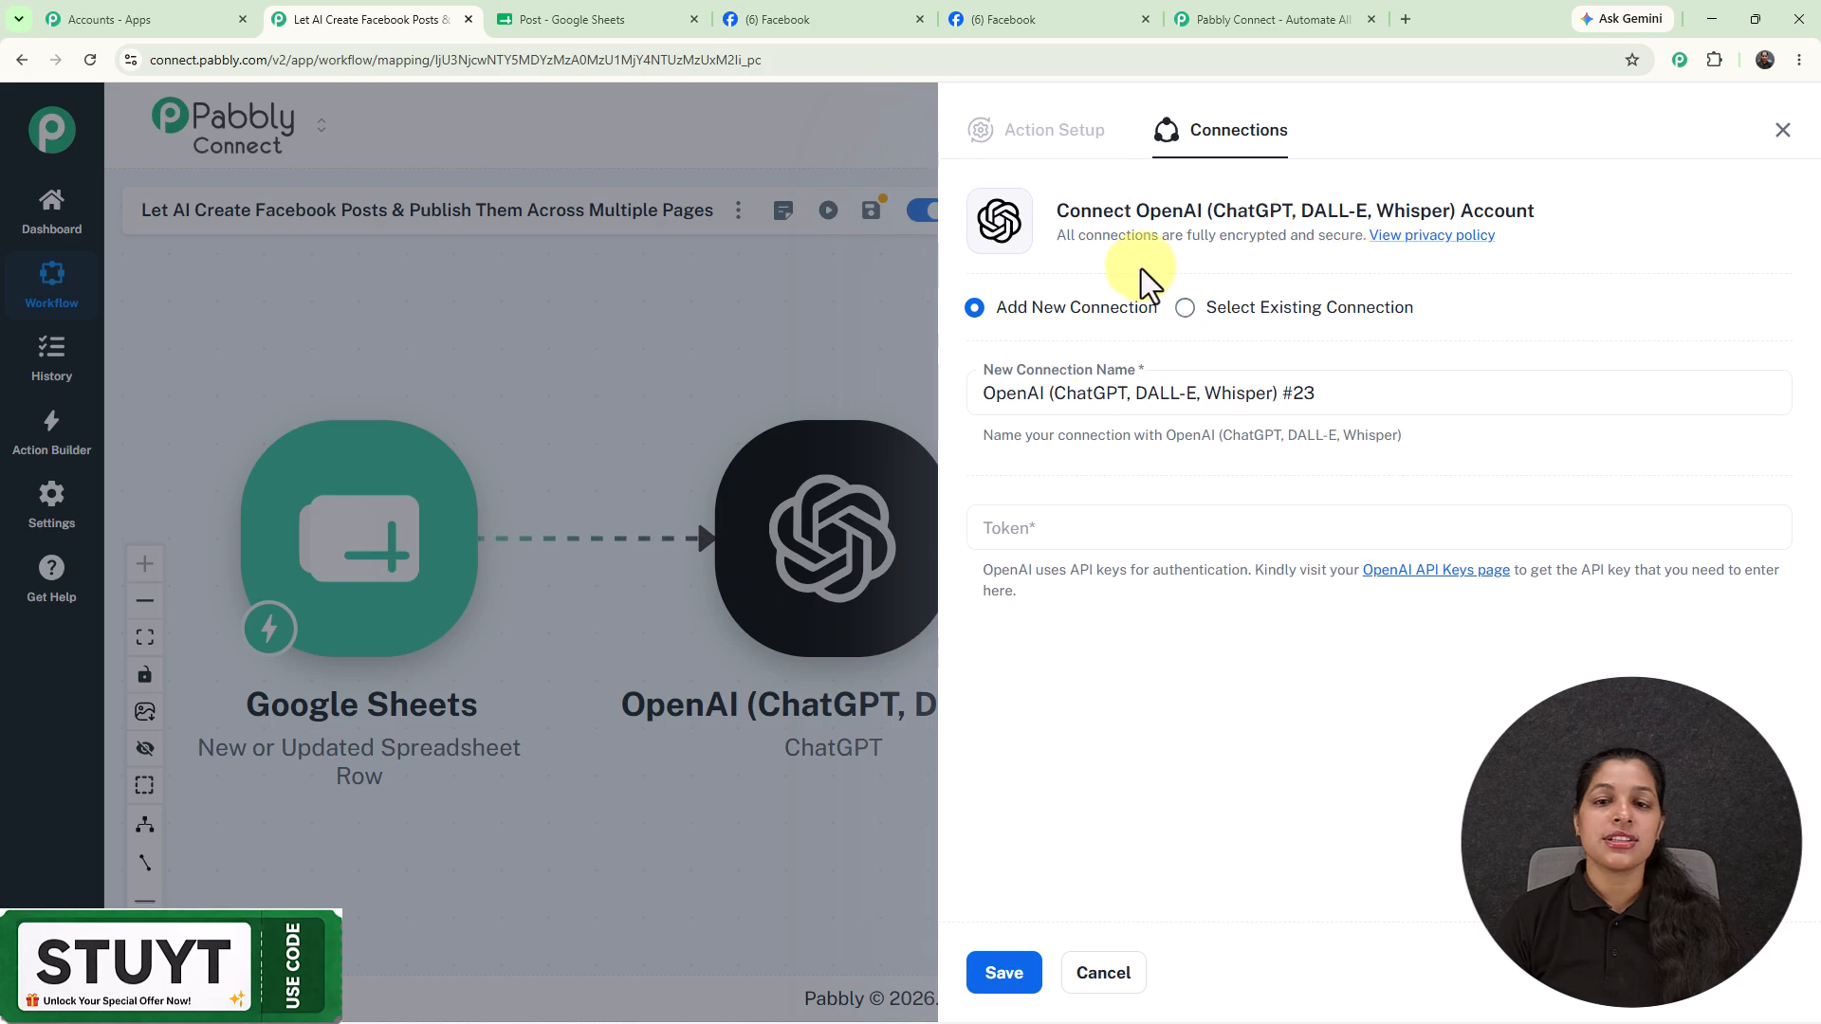
click(1193, 524)
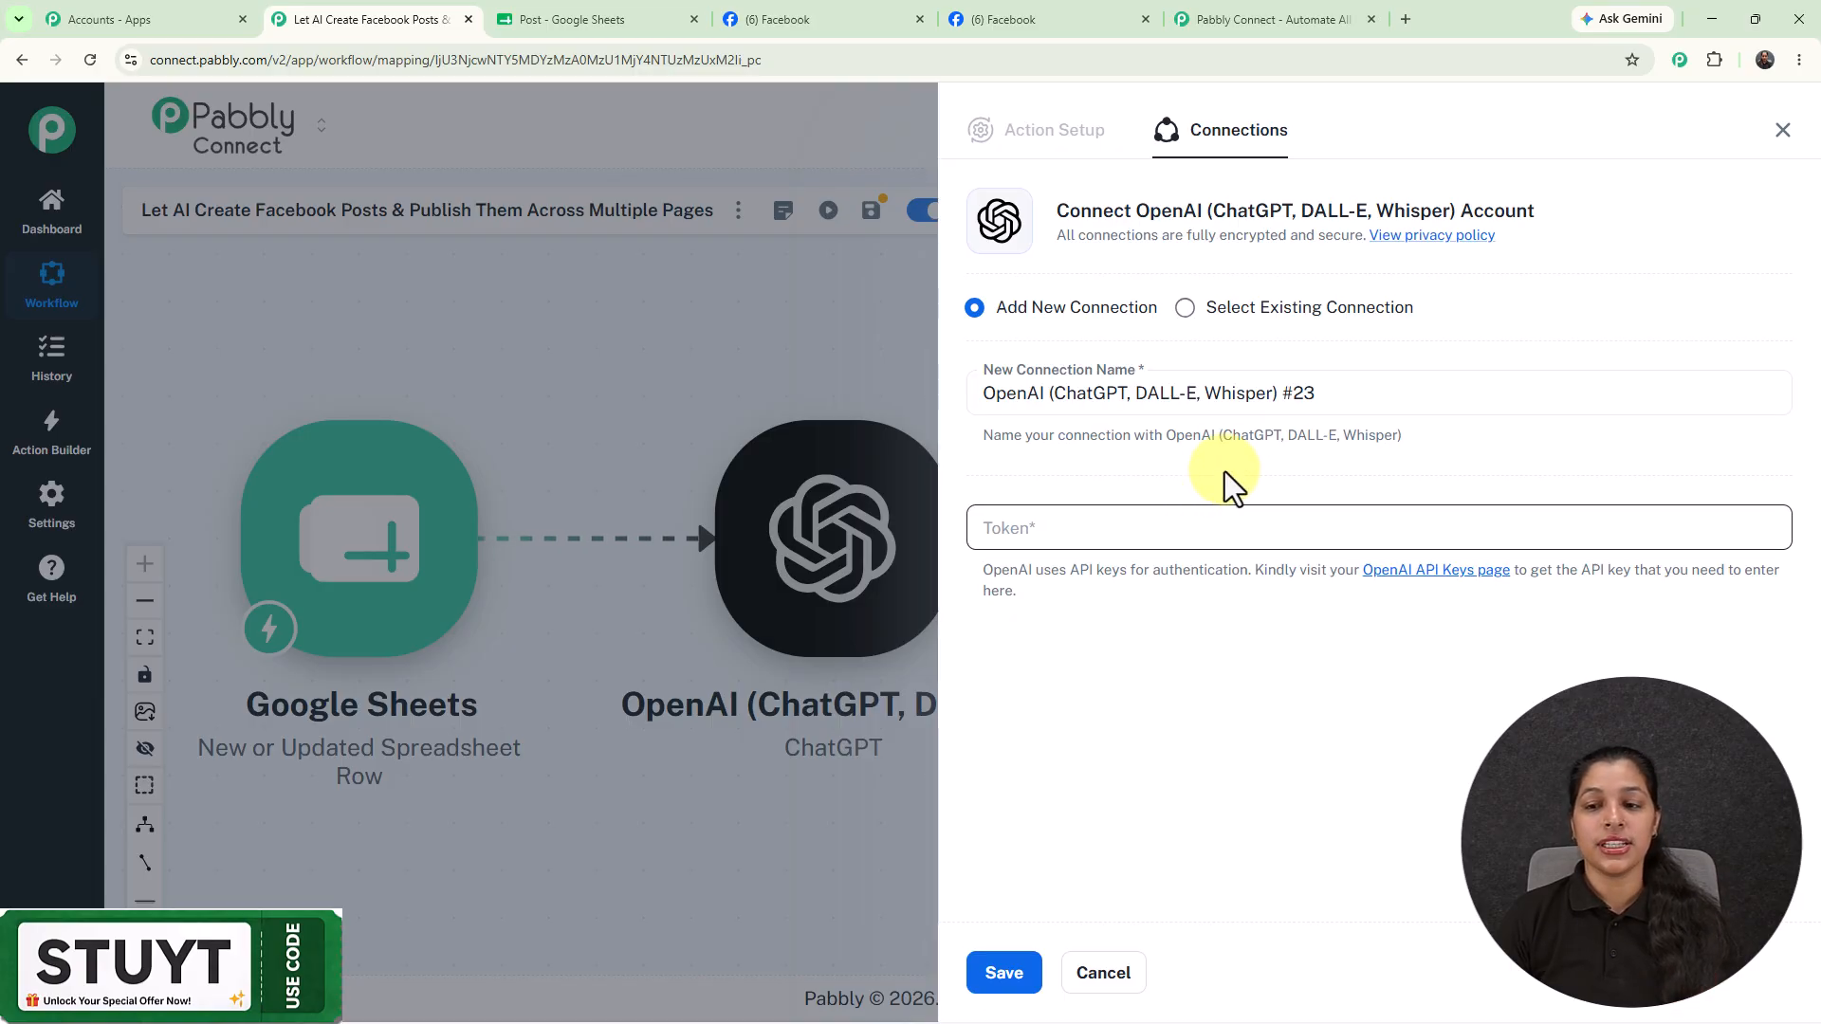
click(1442, 567)
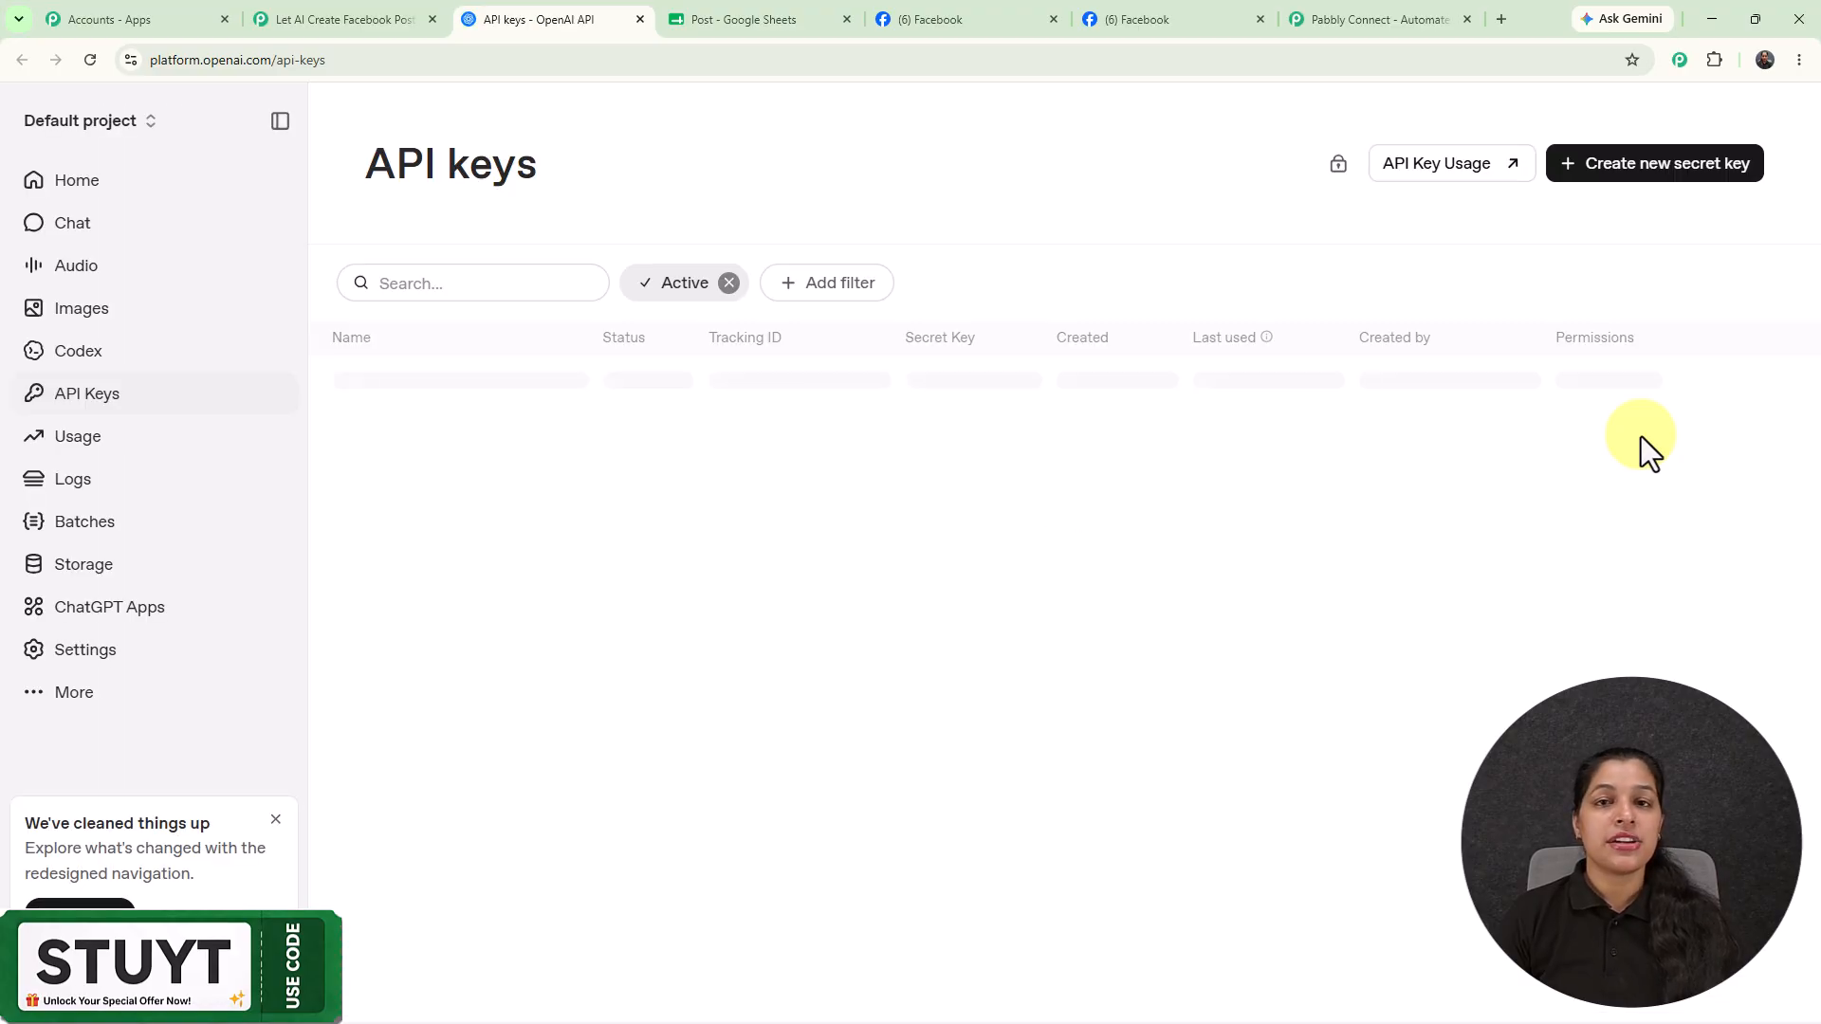
click(1673, 169)
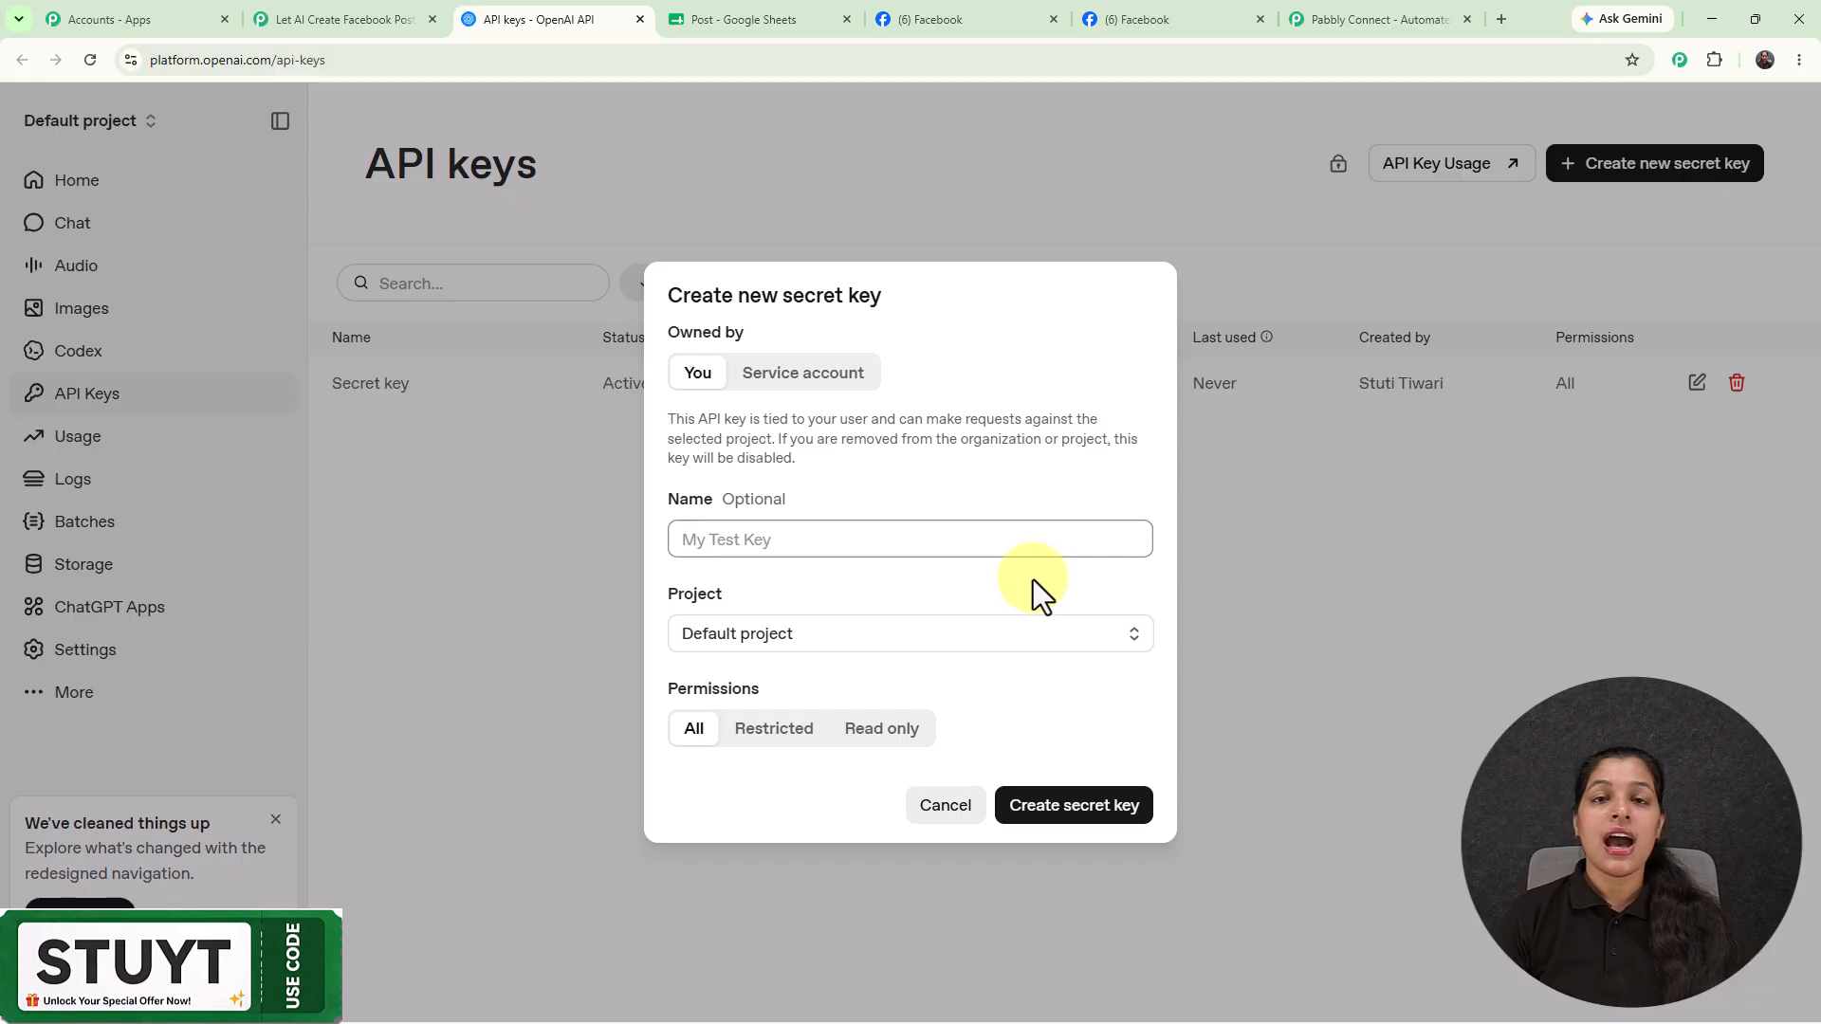
Return to the Pabbly Connect workflow, fill in the OpenAI API token for the new connection and save it.
click(353, 30)
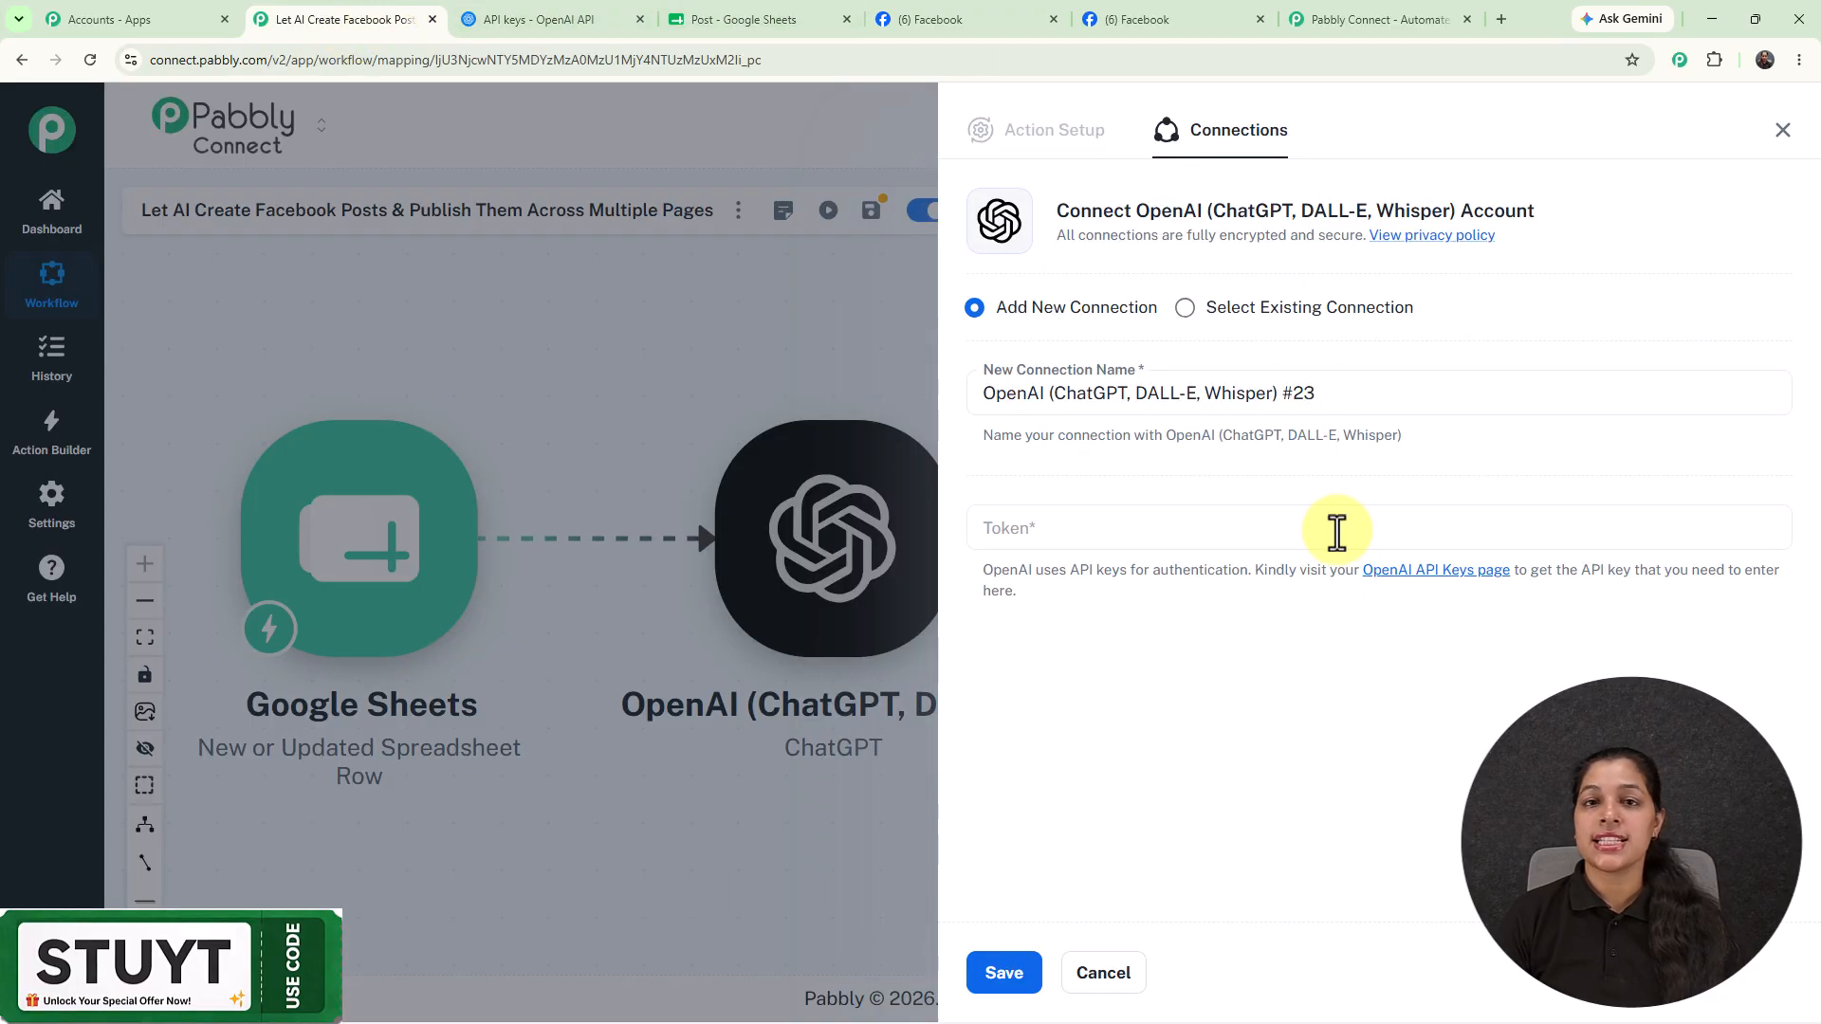
click(1109, 534)
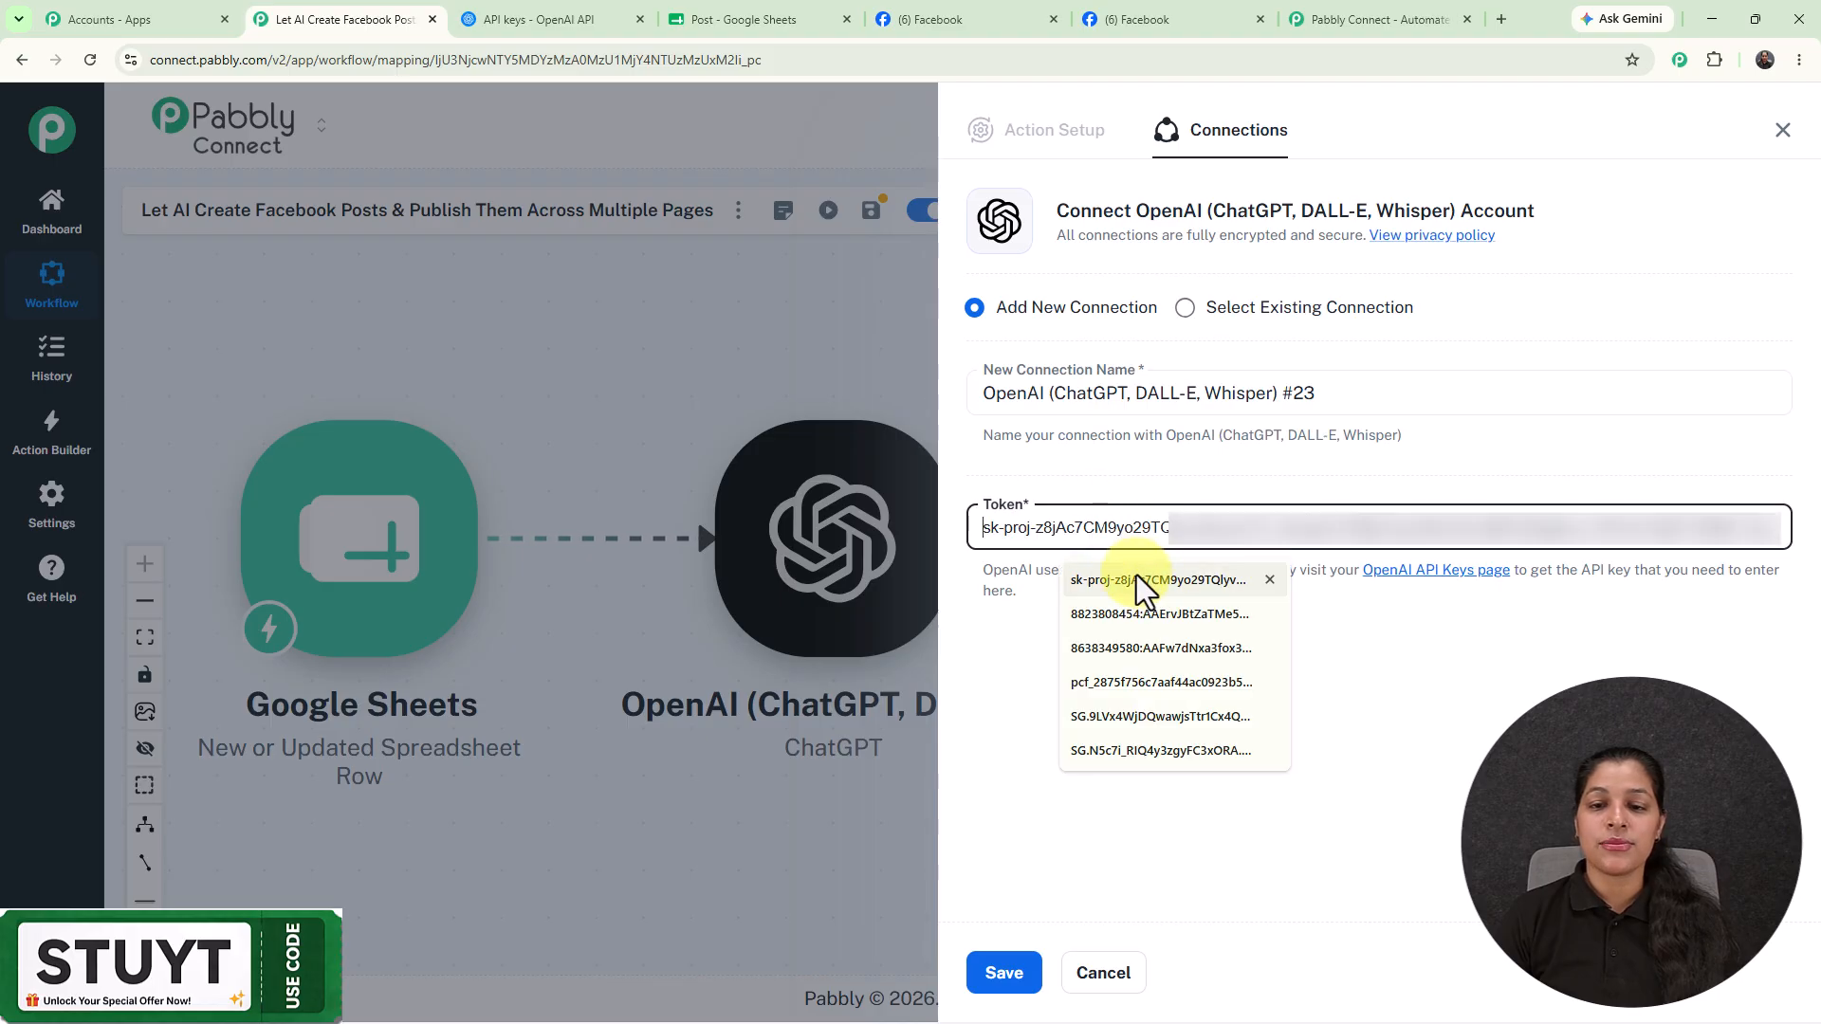
click(1138, 581)
click(998, 975)
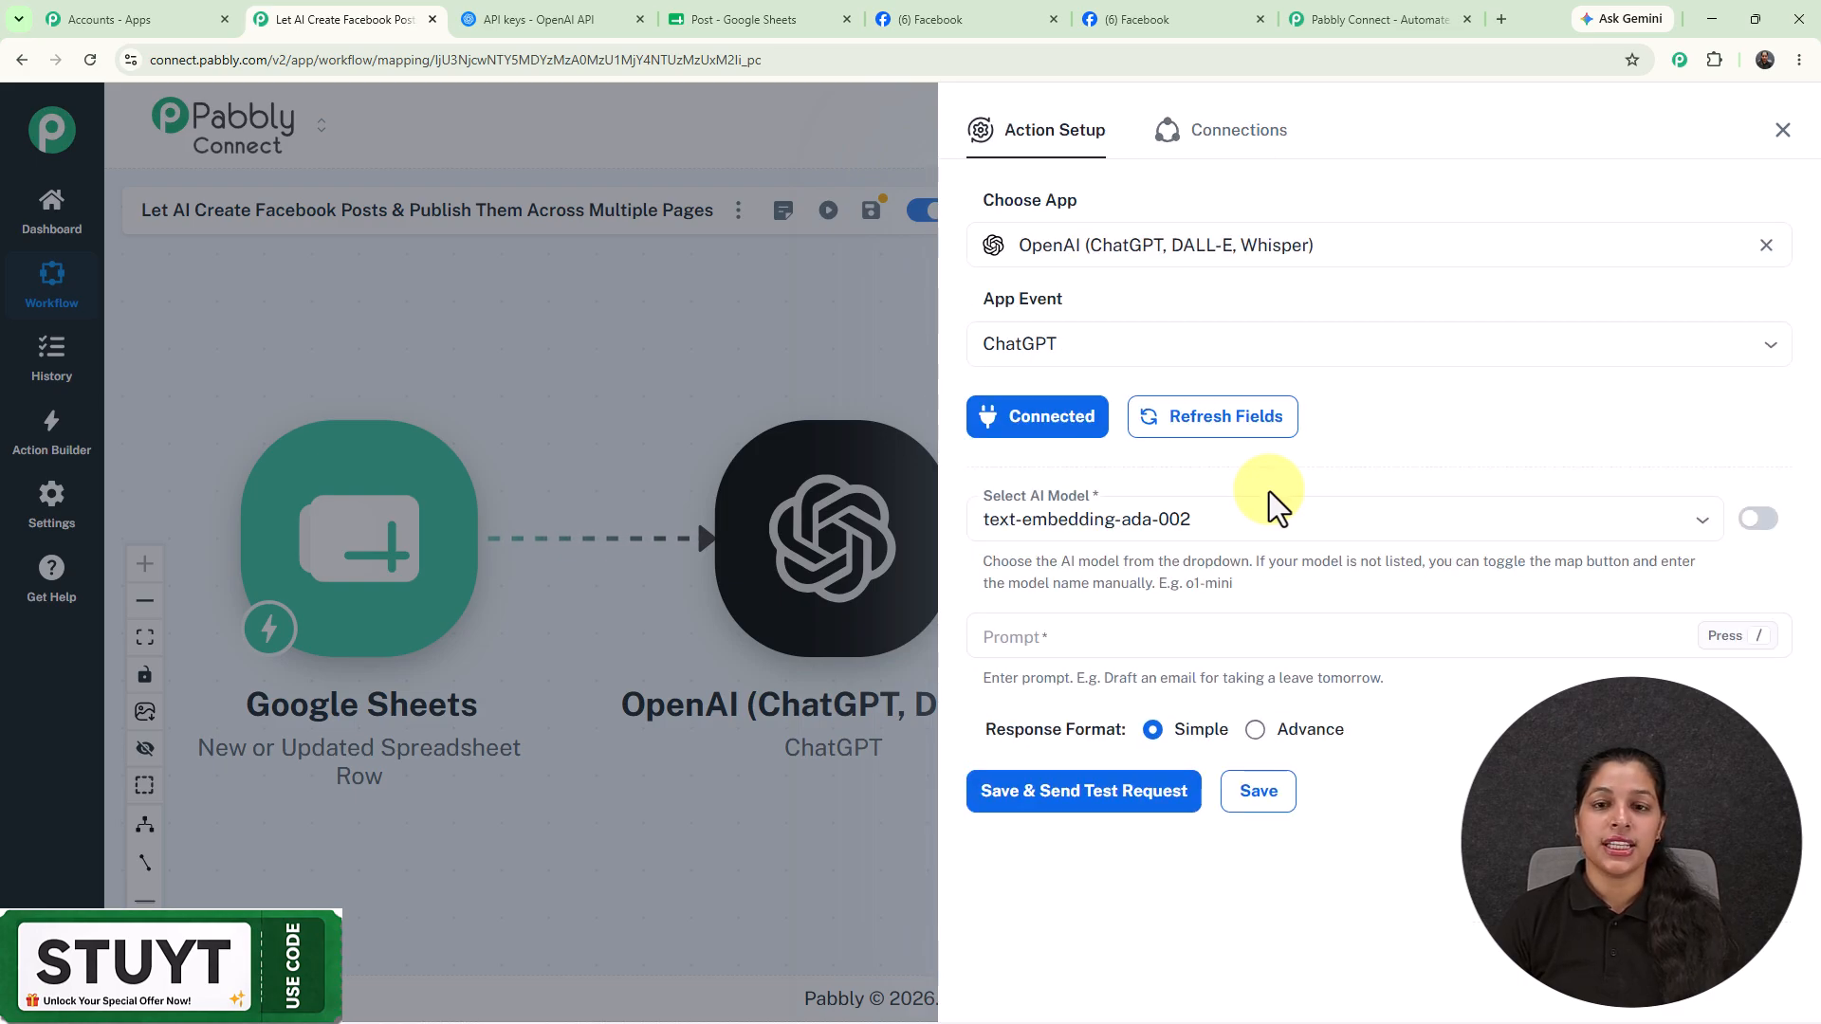
Set the AI model to gpt-4 and enter a prompt requesting an engaging 100–120 word social media post from a Title and Description.
click(1702, 522)
scroll(1274, 707, down, 3)
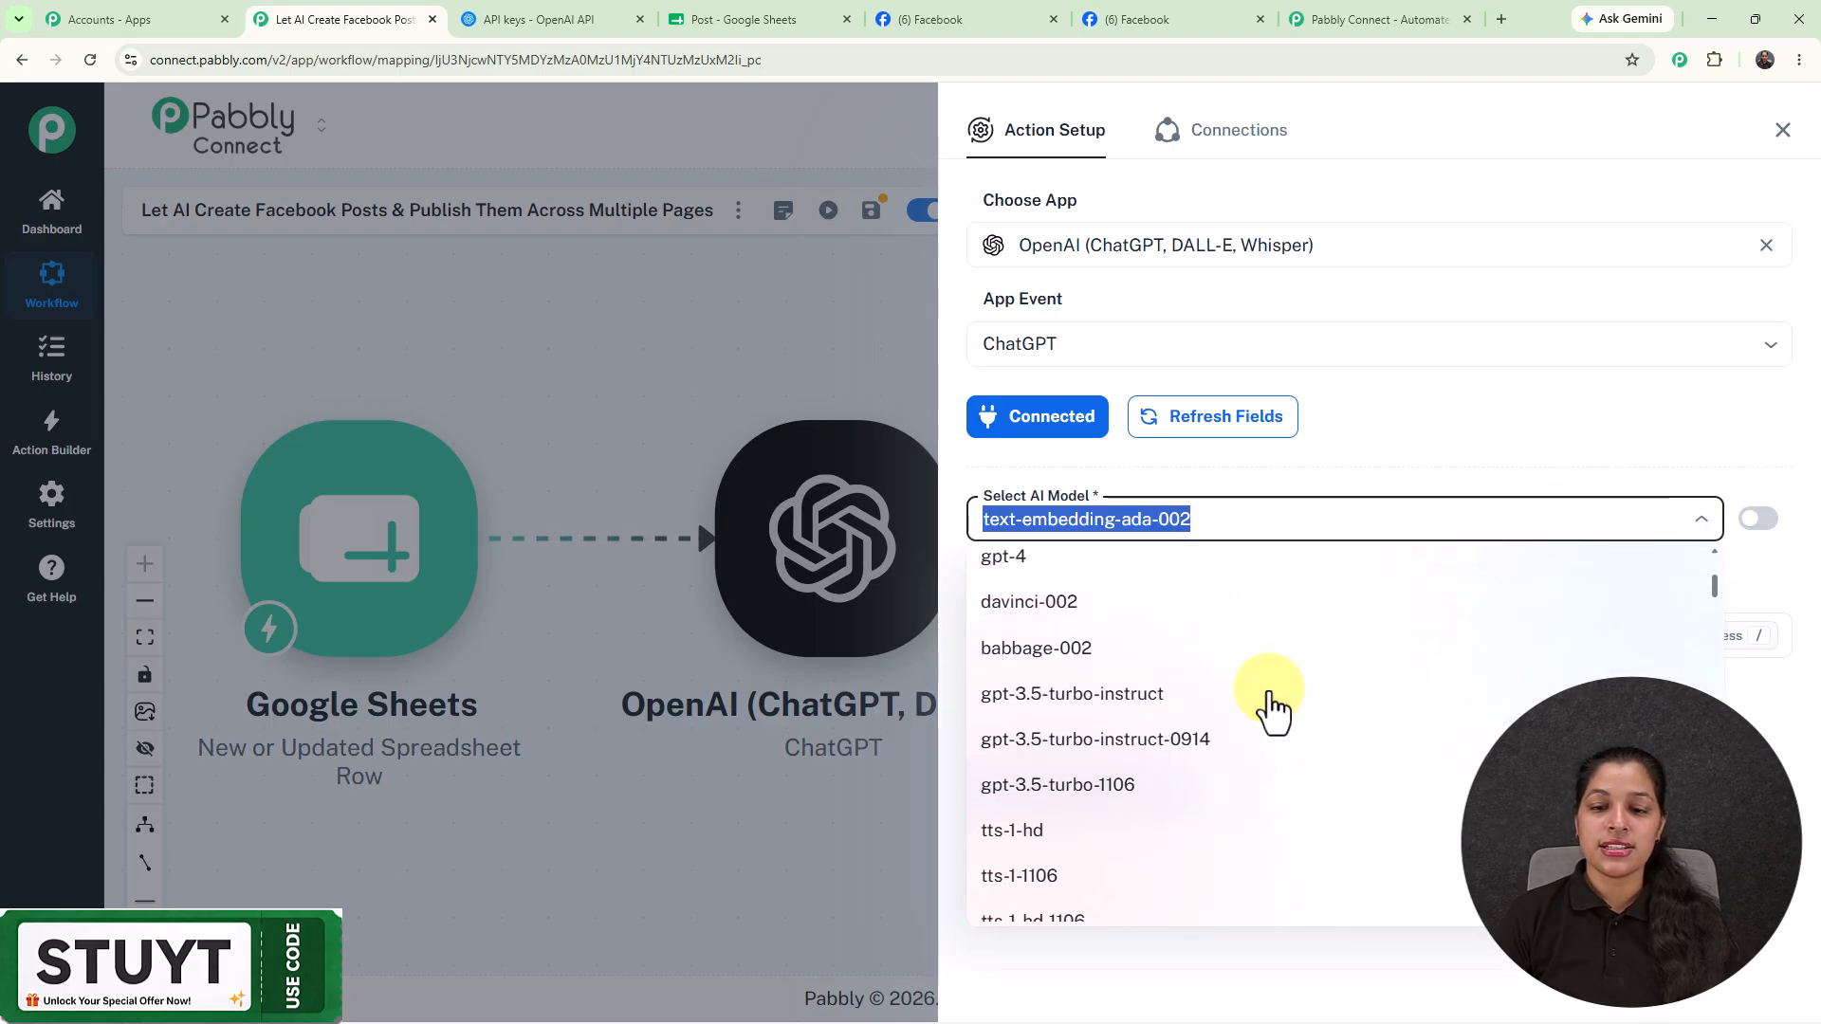
click(1053, 565)
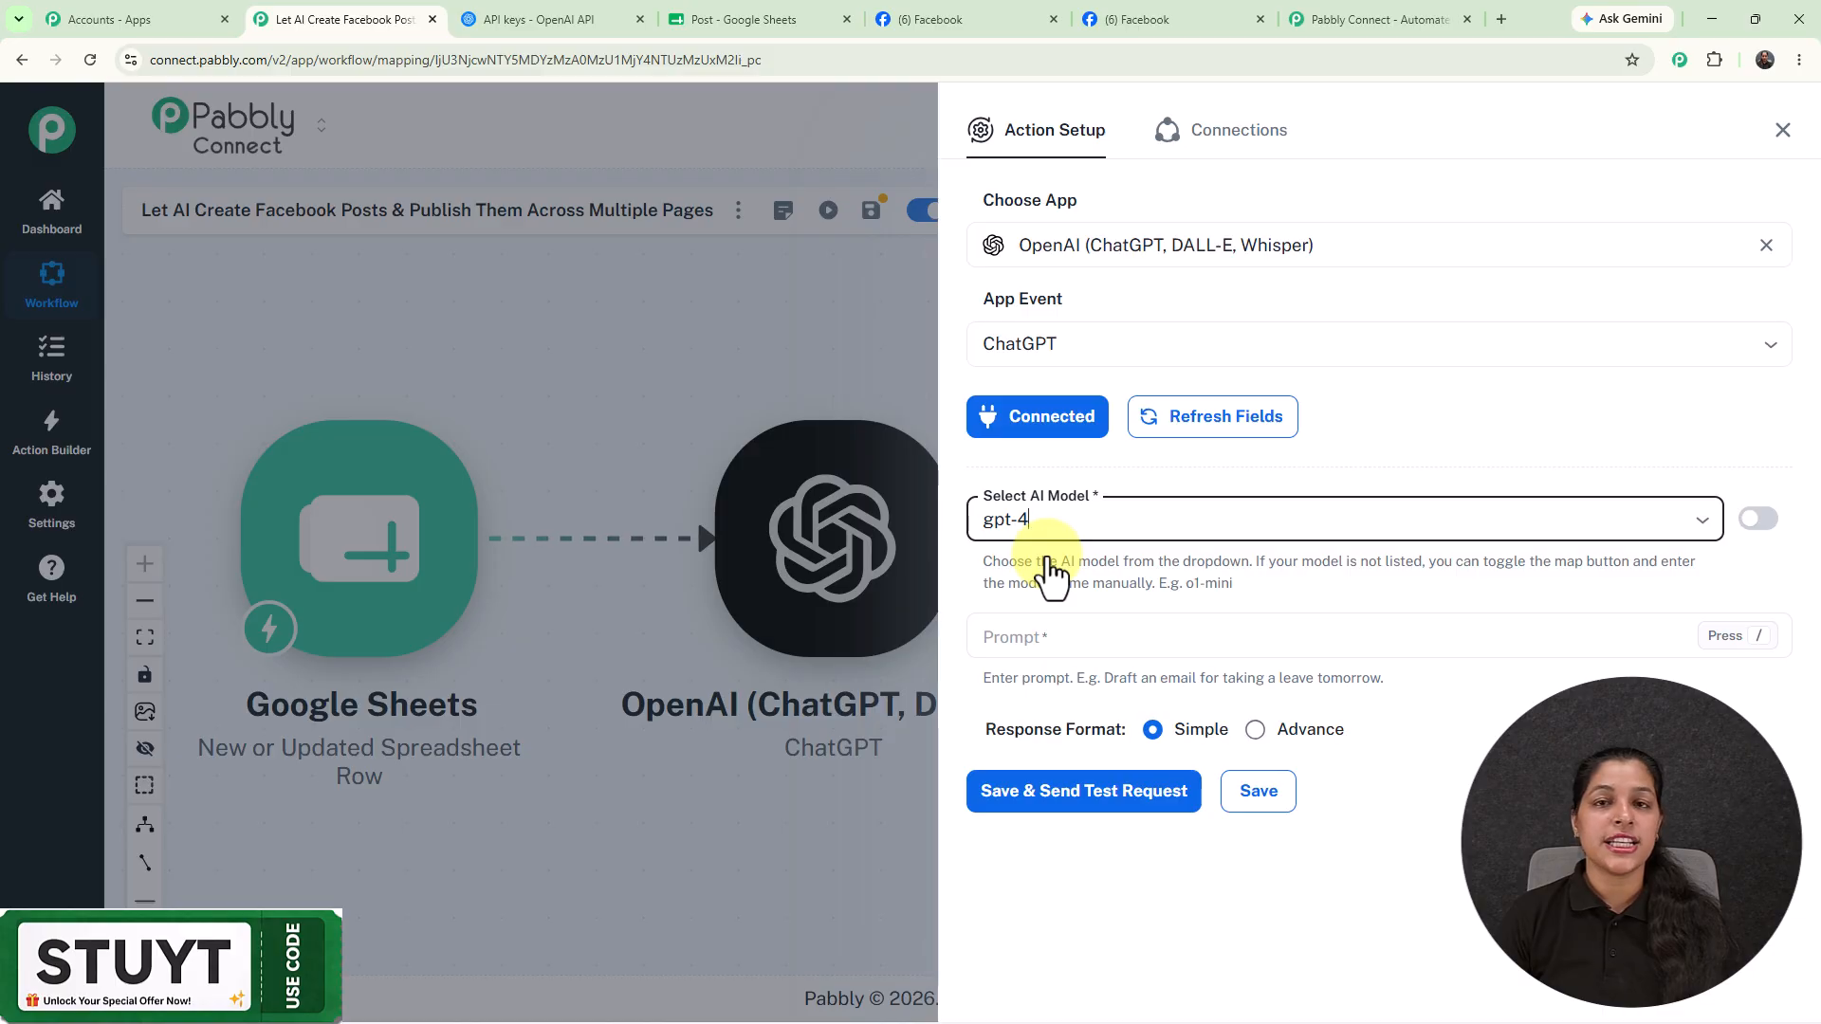
click(1224, 645)
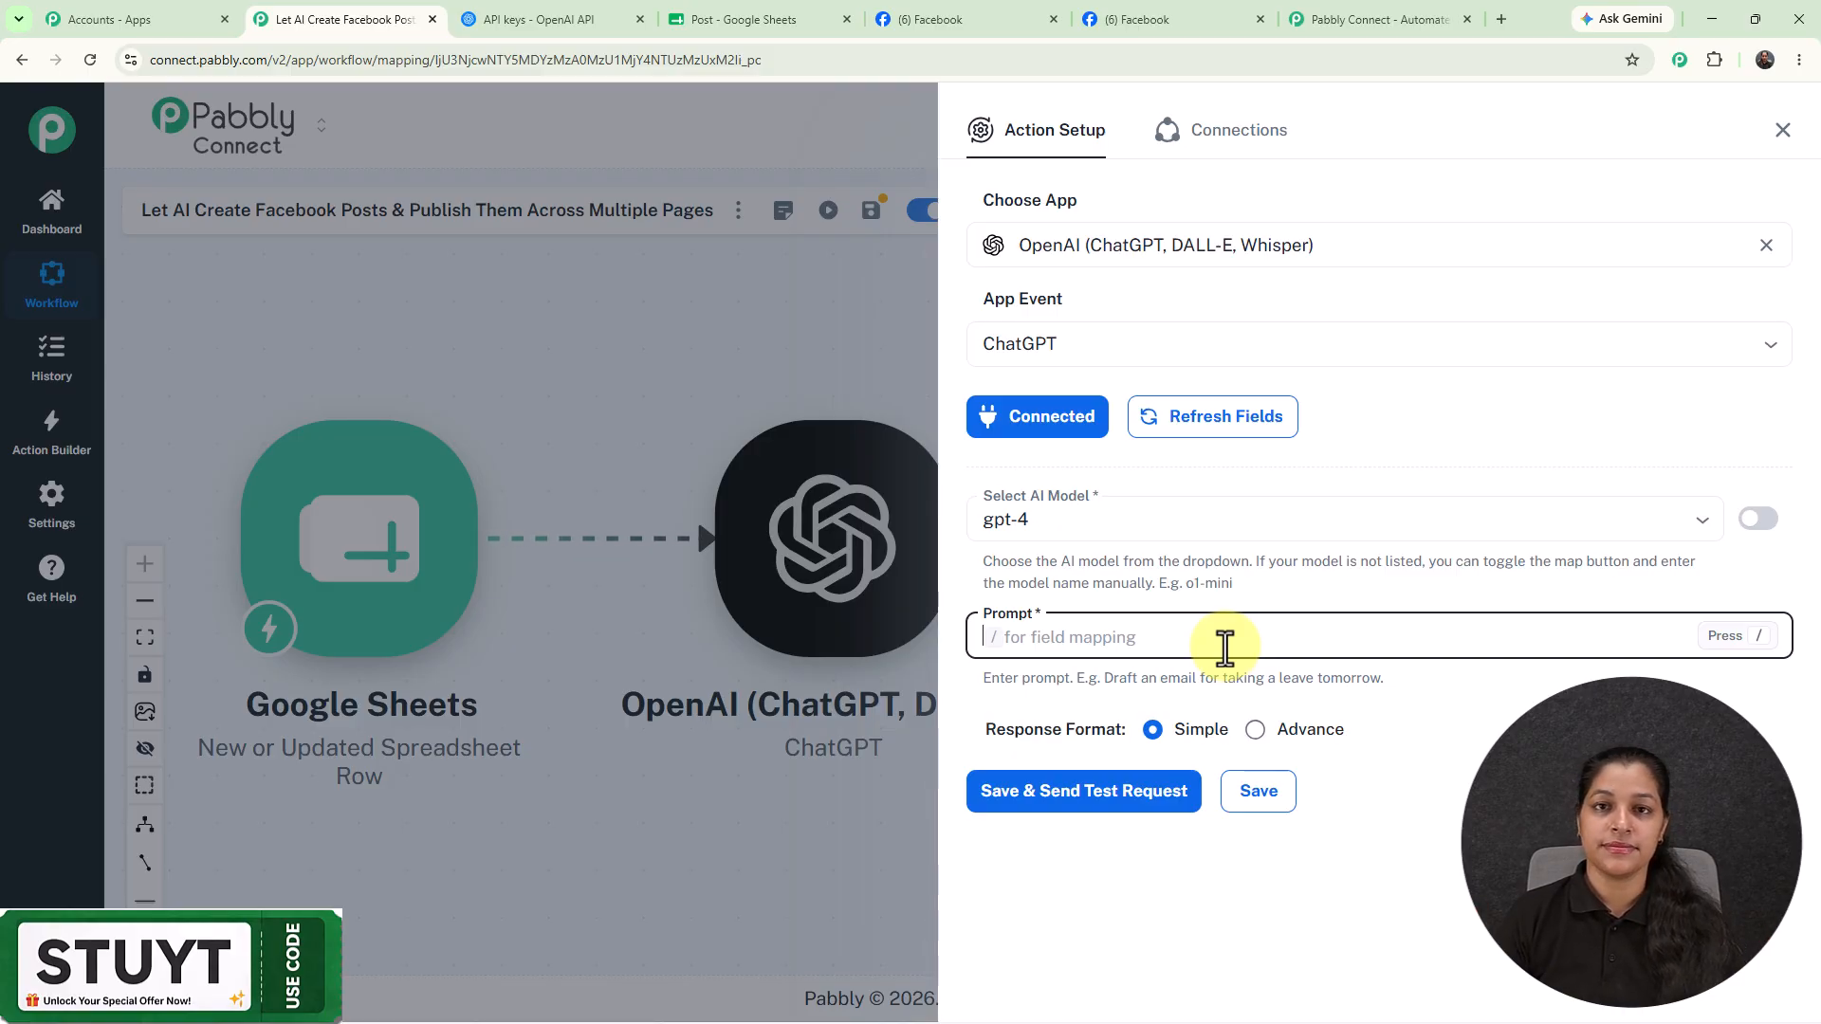
text(You are a professional social media content writer.Based on the Title and Description provided below, create an engaging social media post.Title: Description: Instructions:Carefully understand the title and description before writing.Create an original, engaging post that accurately reflects the provided information.Begin with a compelling hook to capture attention.Expand on the topic in a clear, conversational, and easy-to-read style.Keep the tone friendly, natural, and engaging.Keep the post between 100–120 words.Use short paragraphs for better readability.Add 3–5 relevant emojis naturally where appropriate (avoid overusing them).Include 5 relevant hashtags based on the topic.Make the post suitable for platforms like Facebook, Instagram, or X (Twitter).)
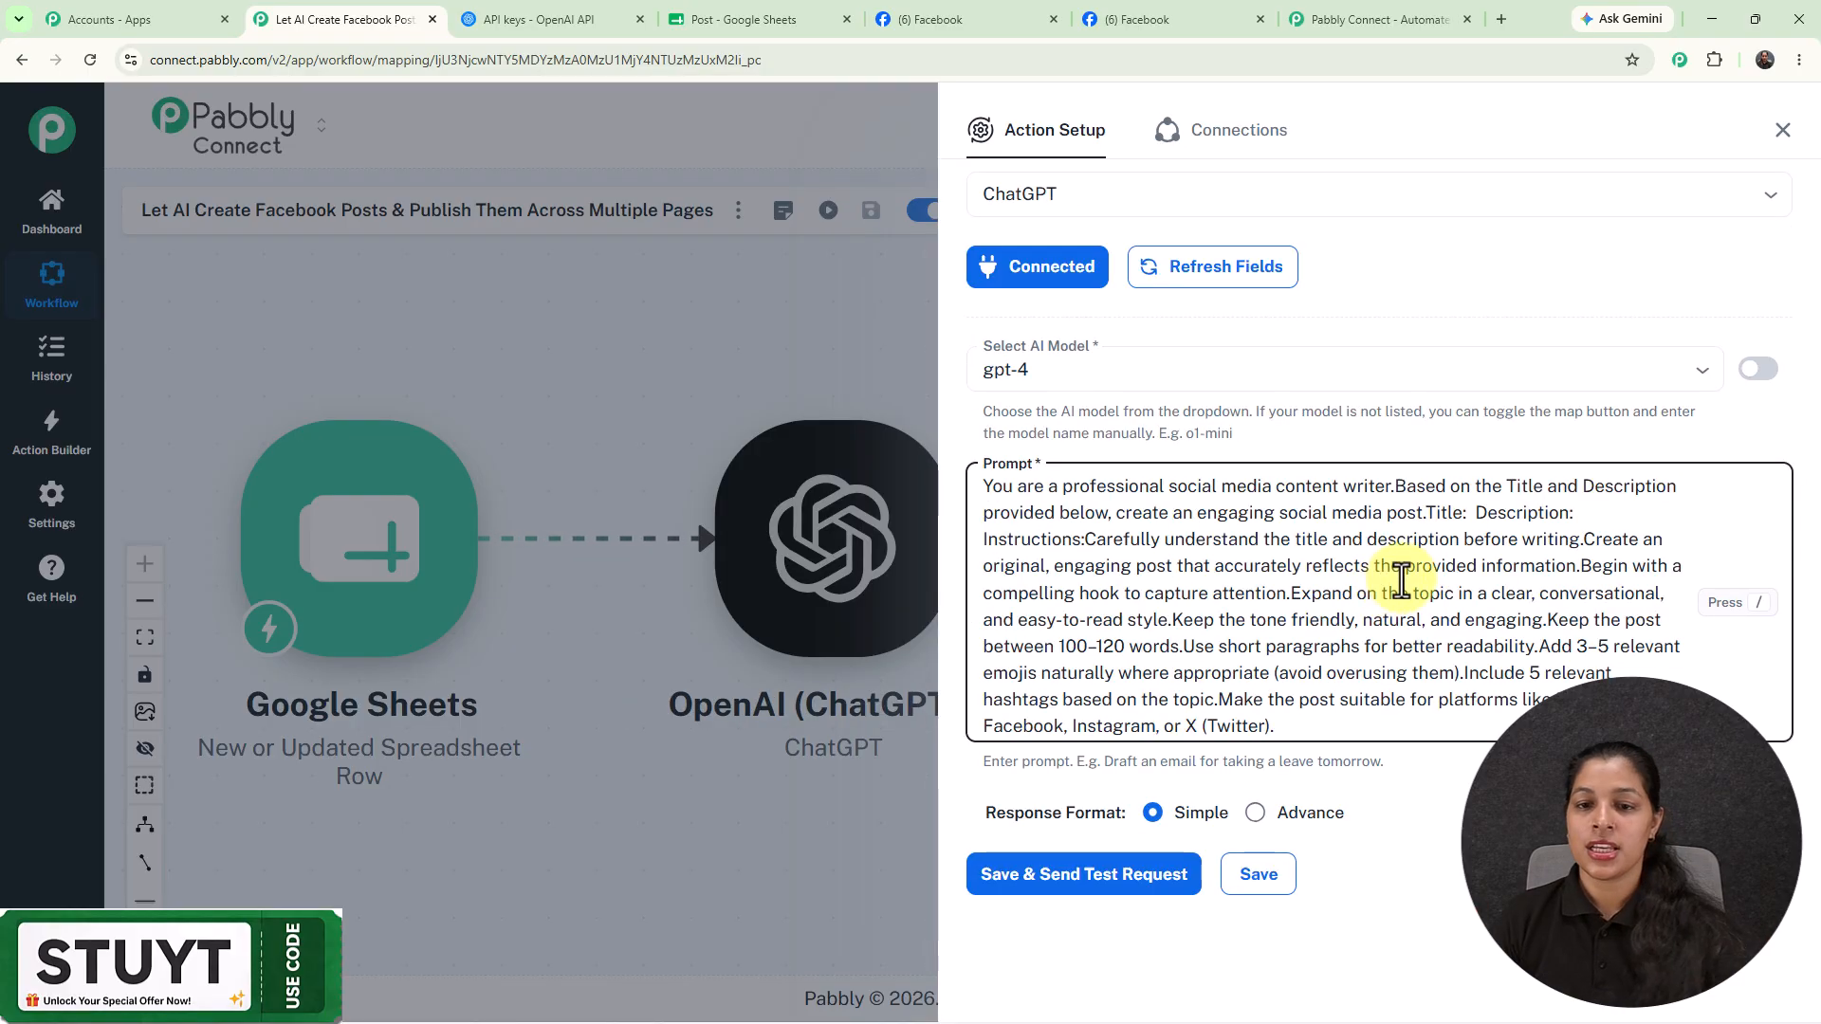
Check the column headings in the Post spreadsheet and map the Google Sheets Content Theme value after "Title:" in the prompt.
click(1474, 517)
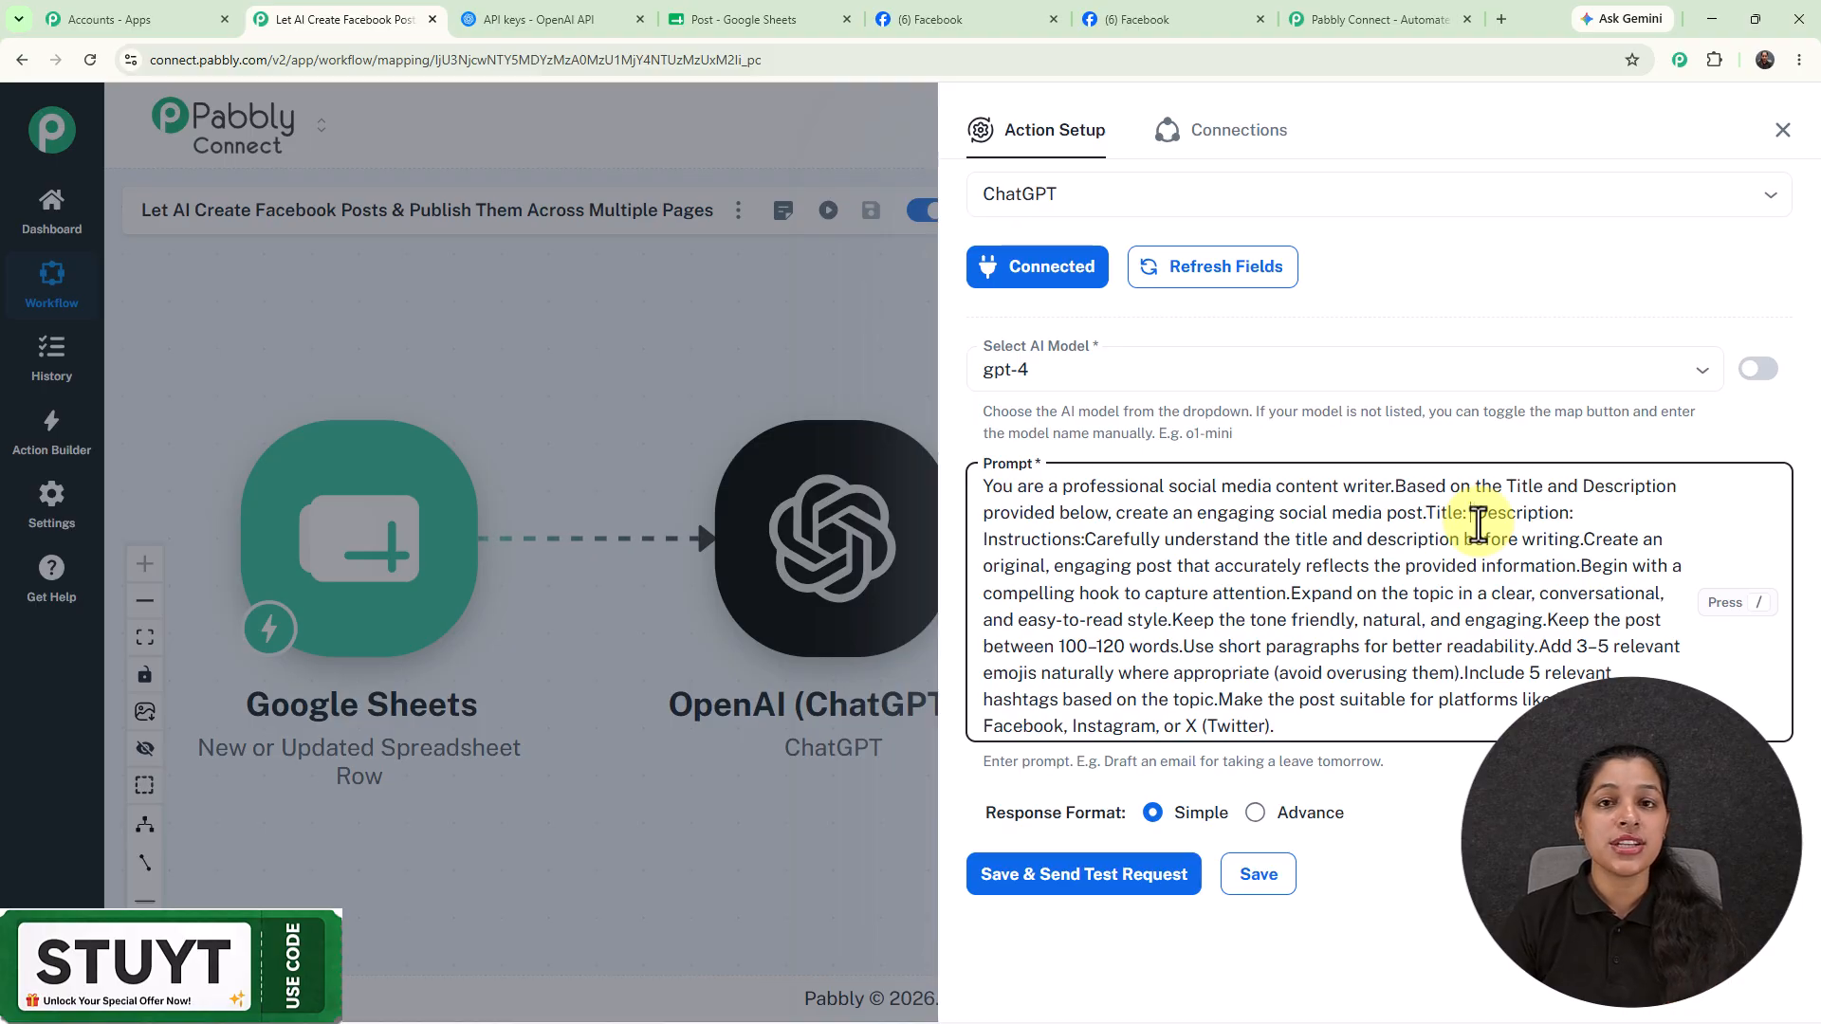
click(728, 17)
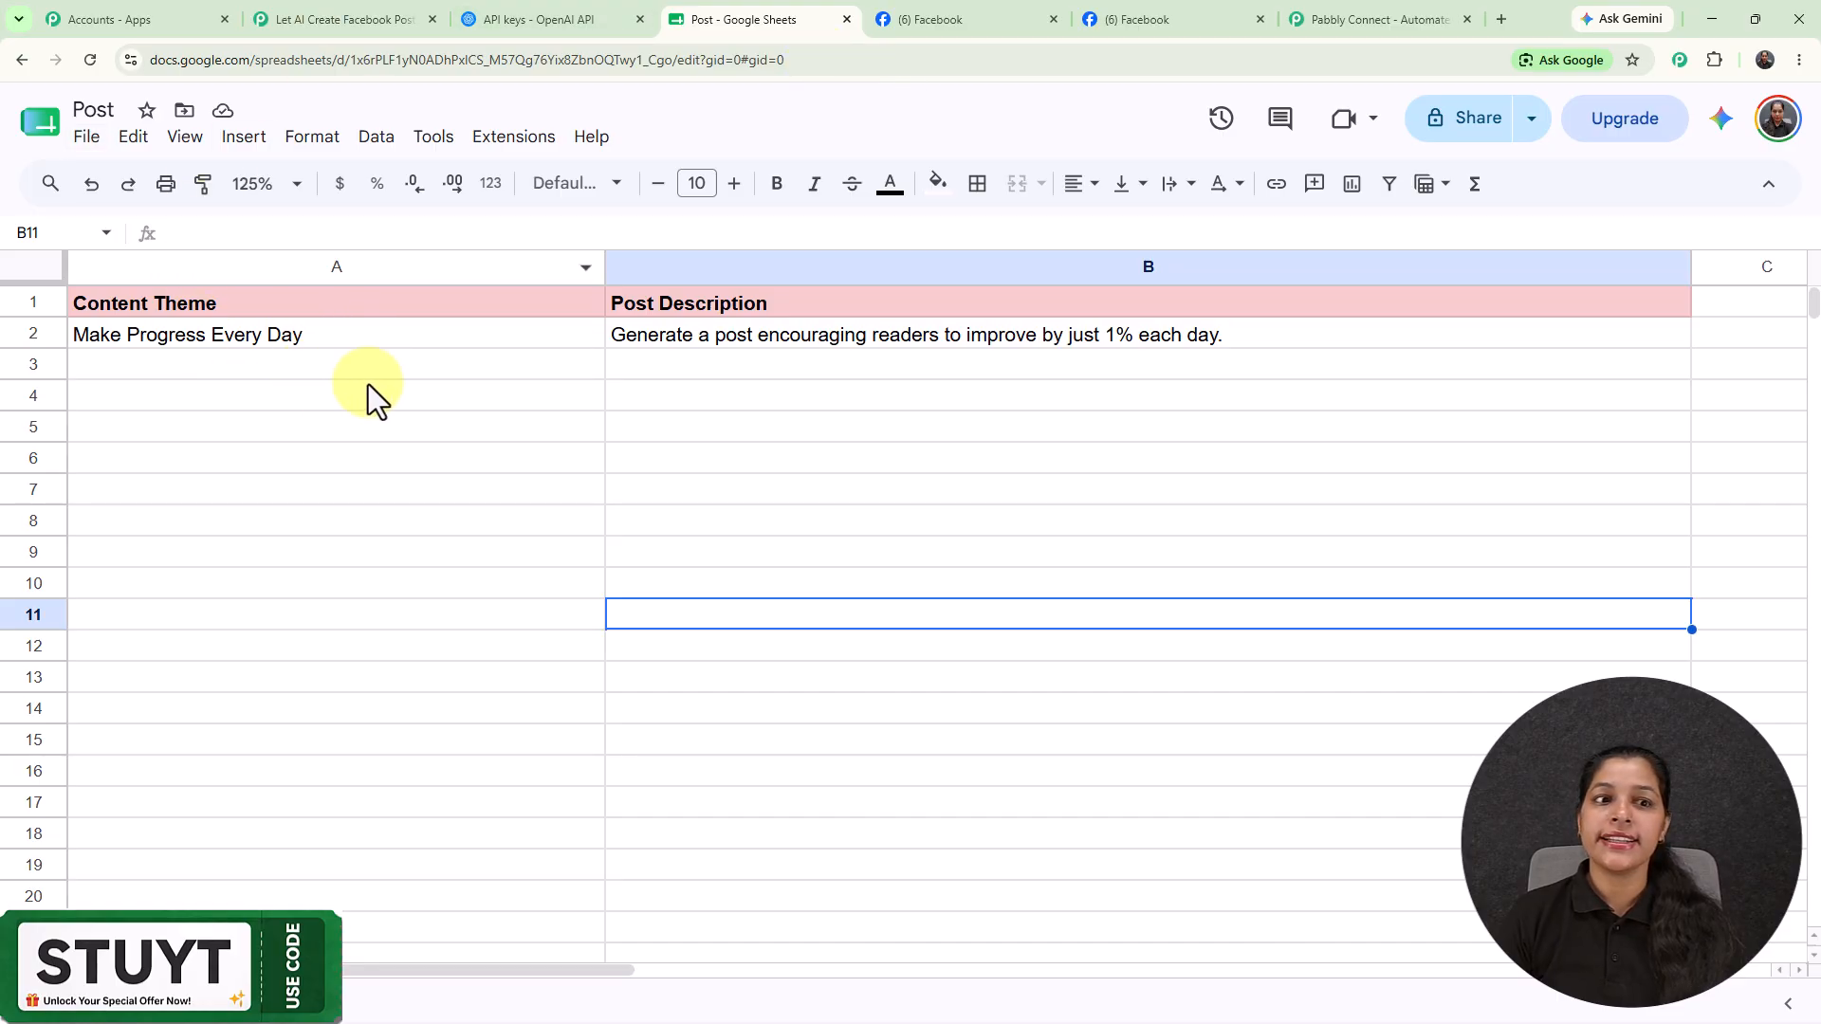
click(353, 19)
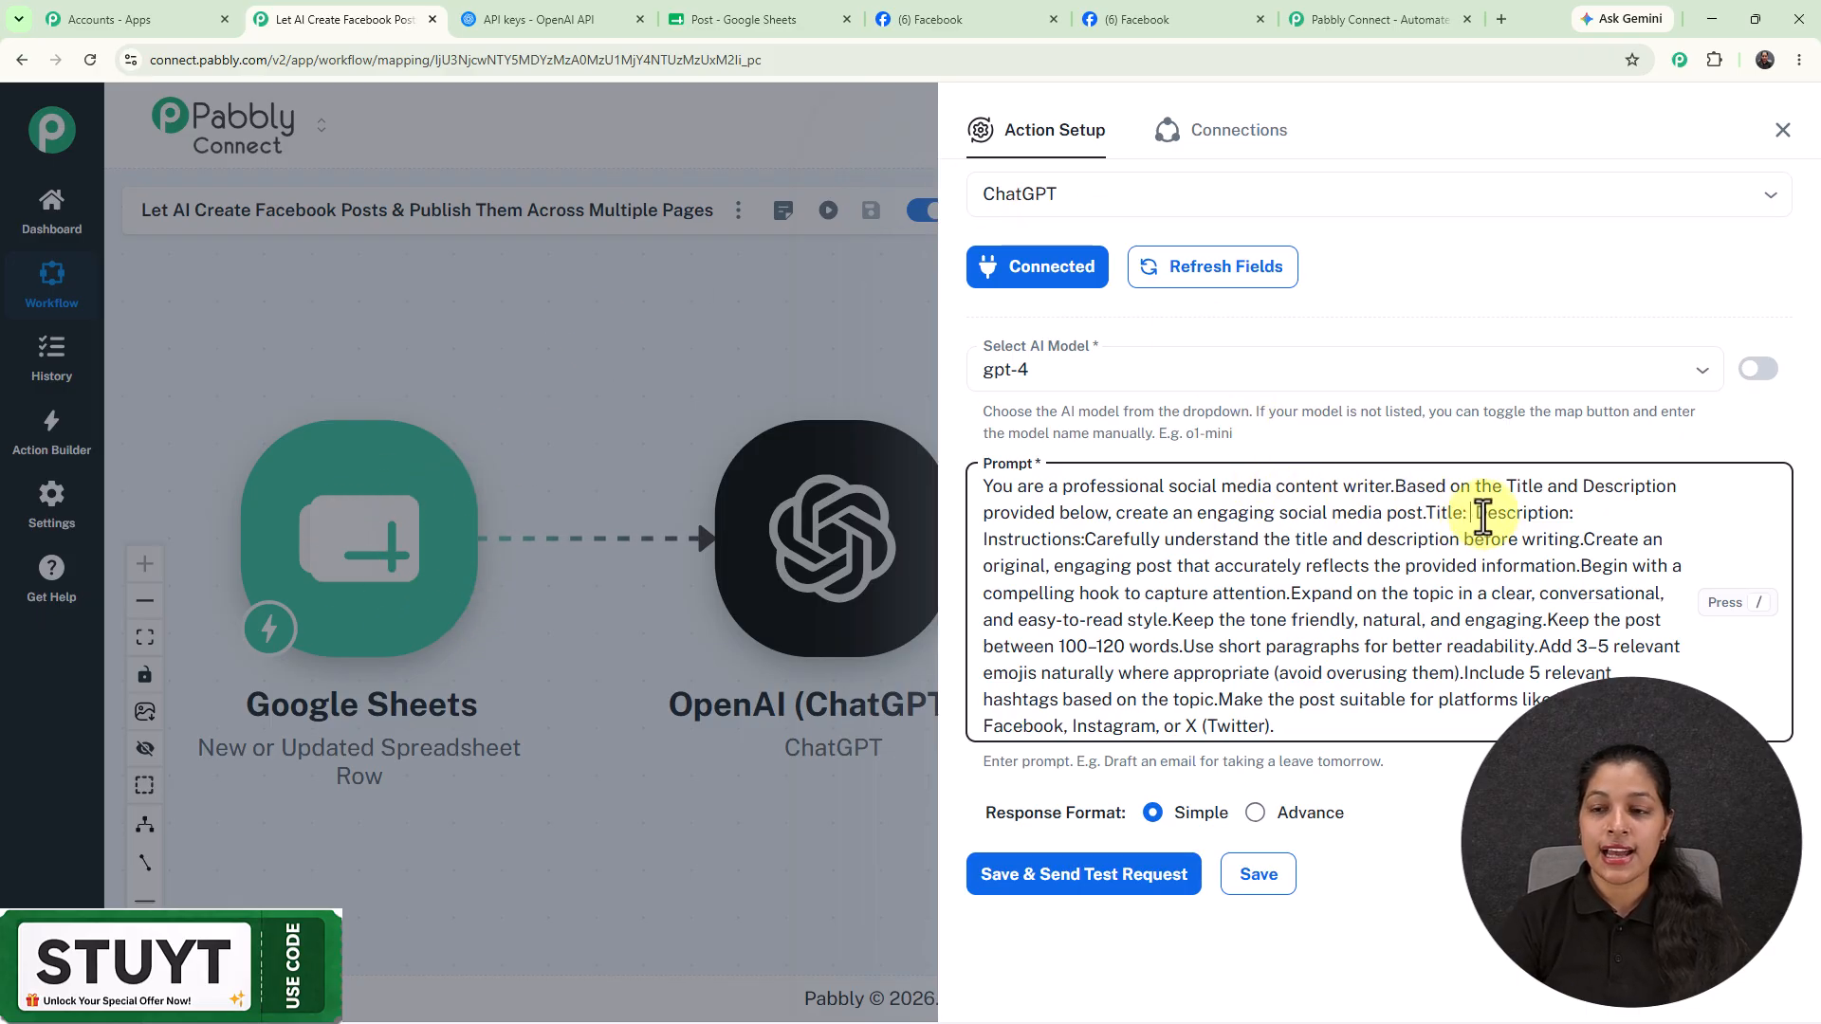
text(/)
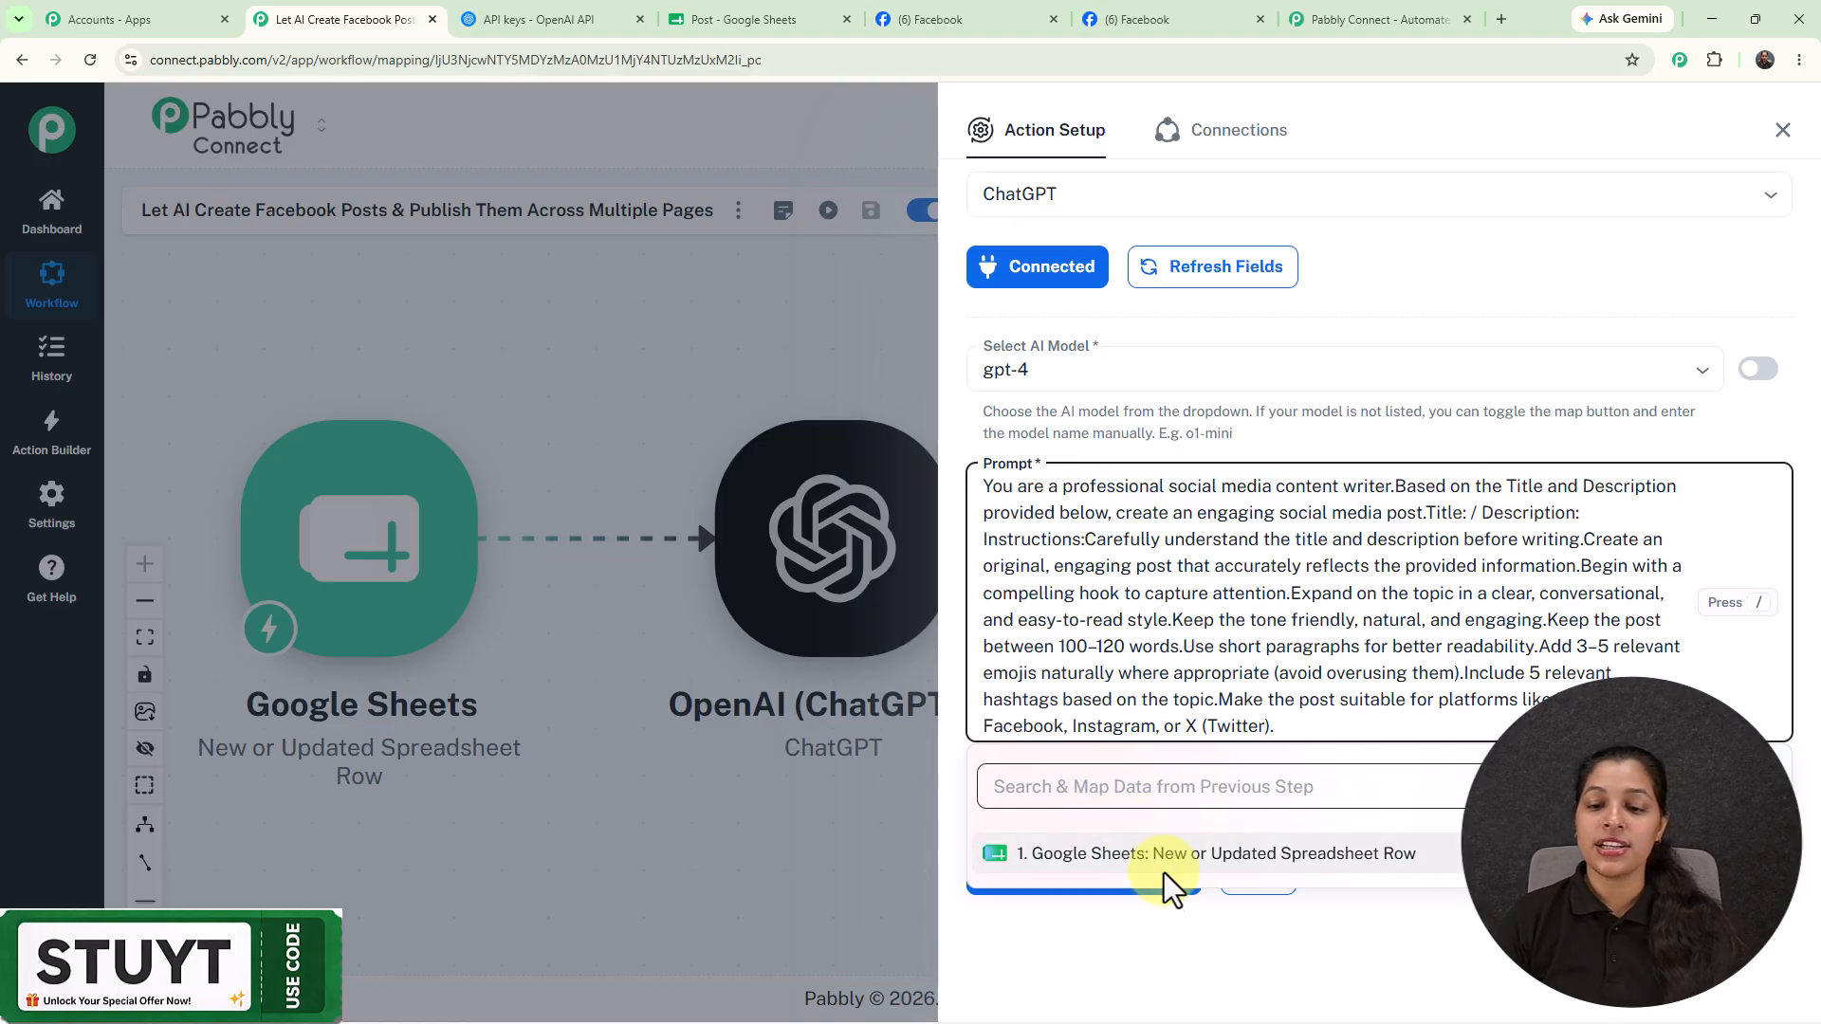
click(1164, 863)
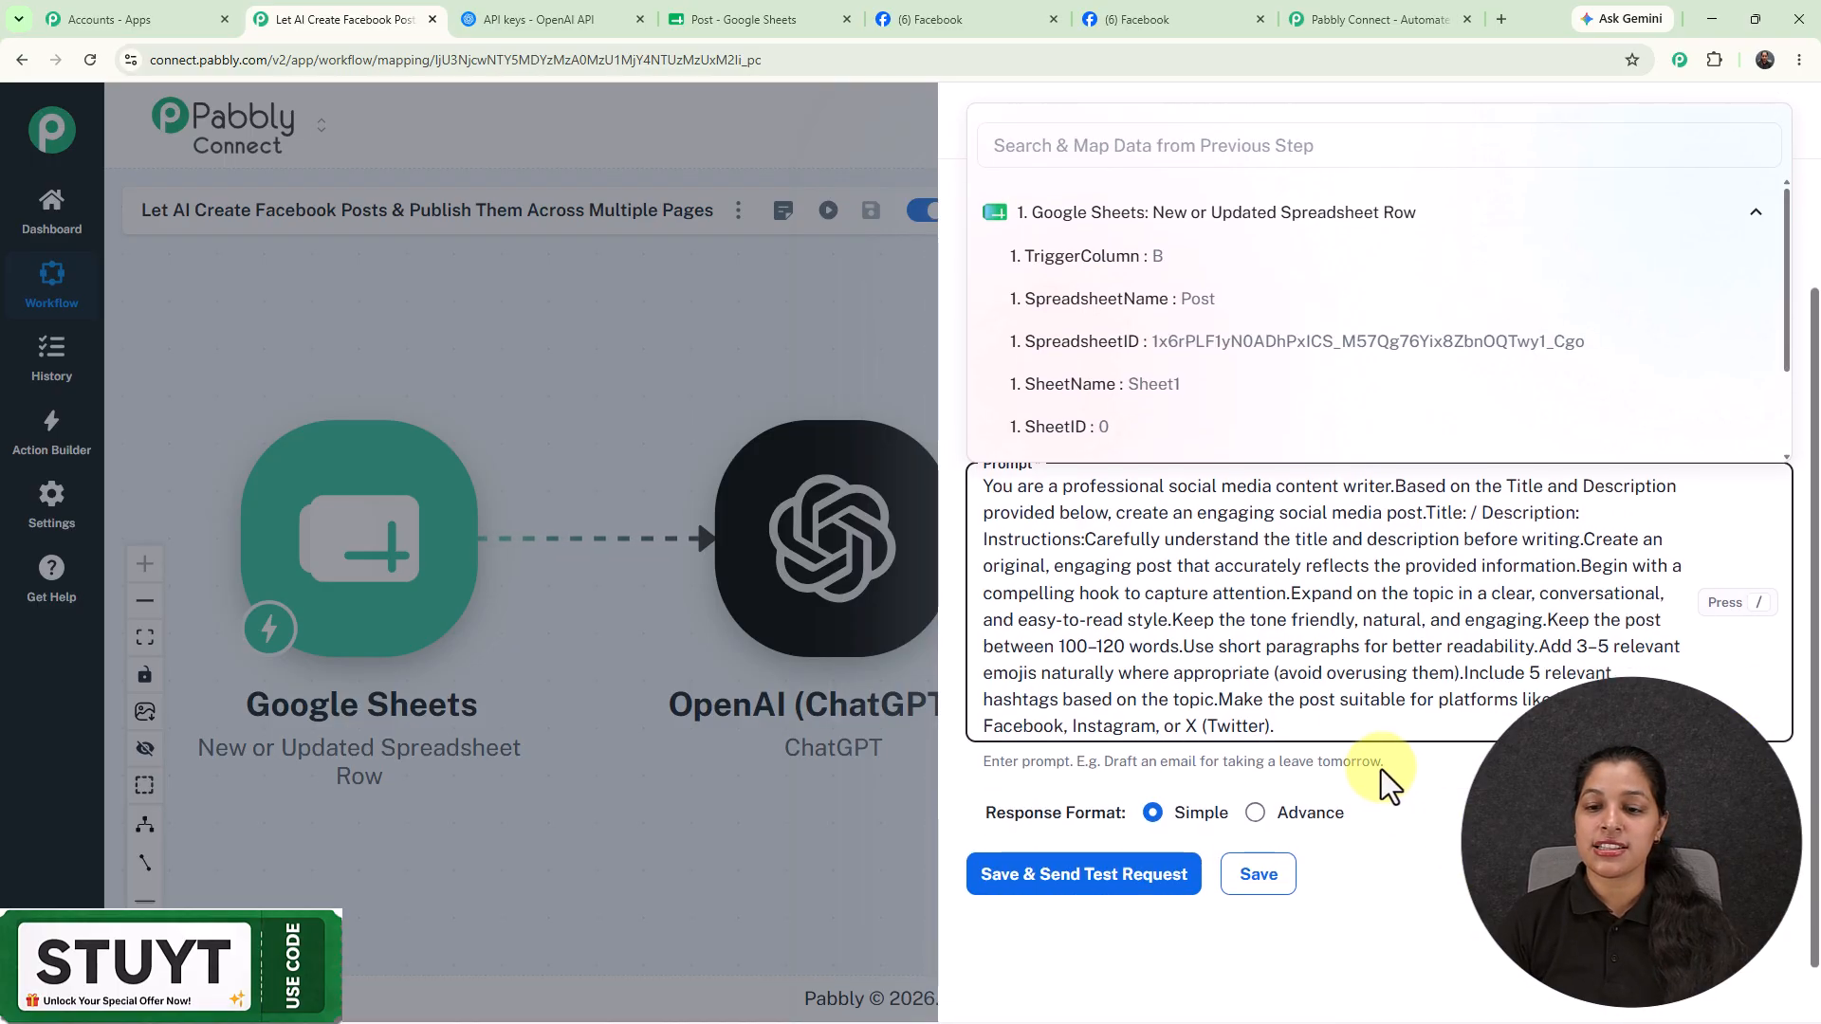
scroll(1133, 351, down, 2)
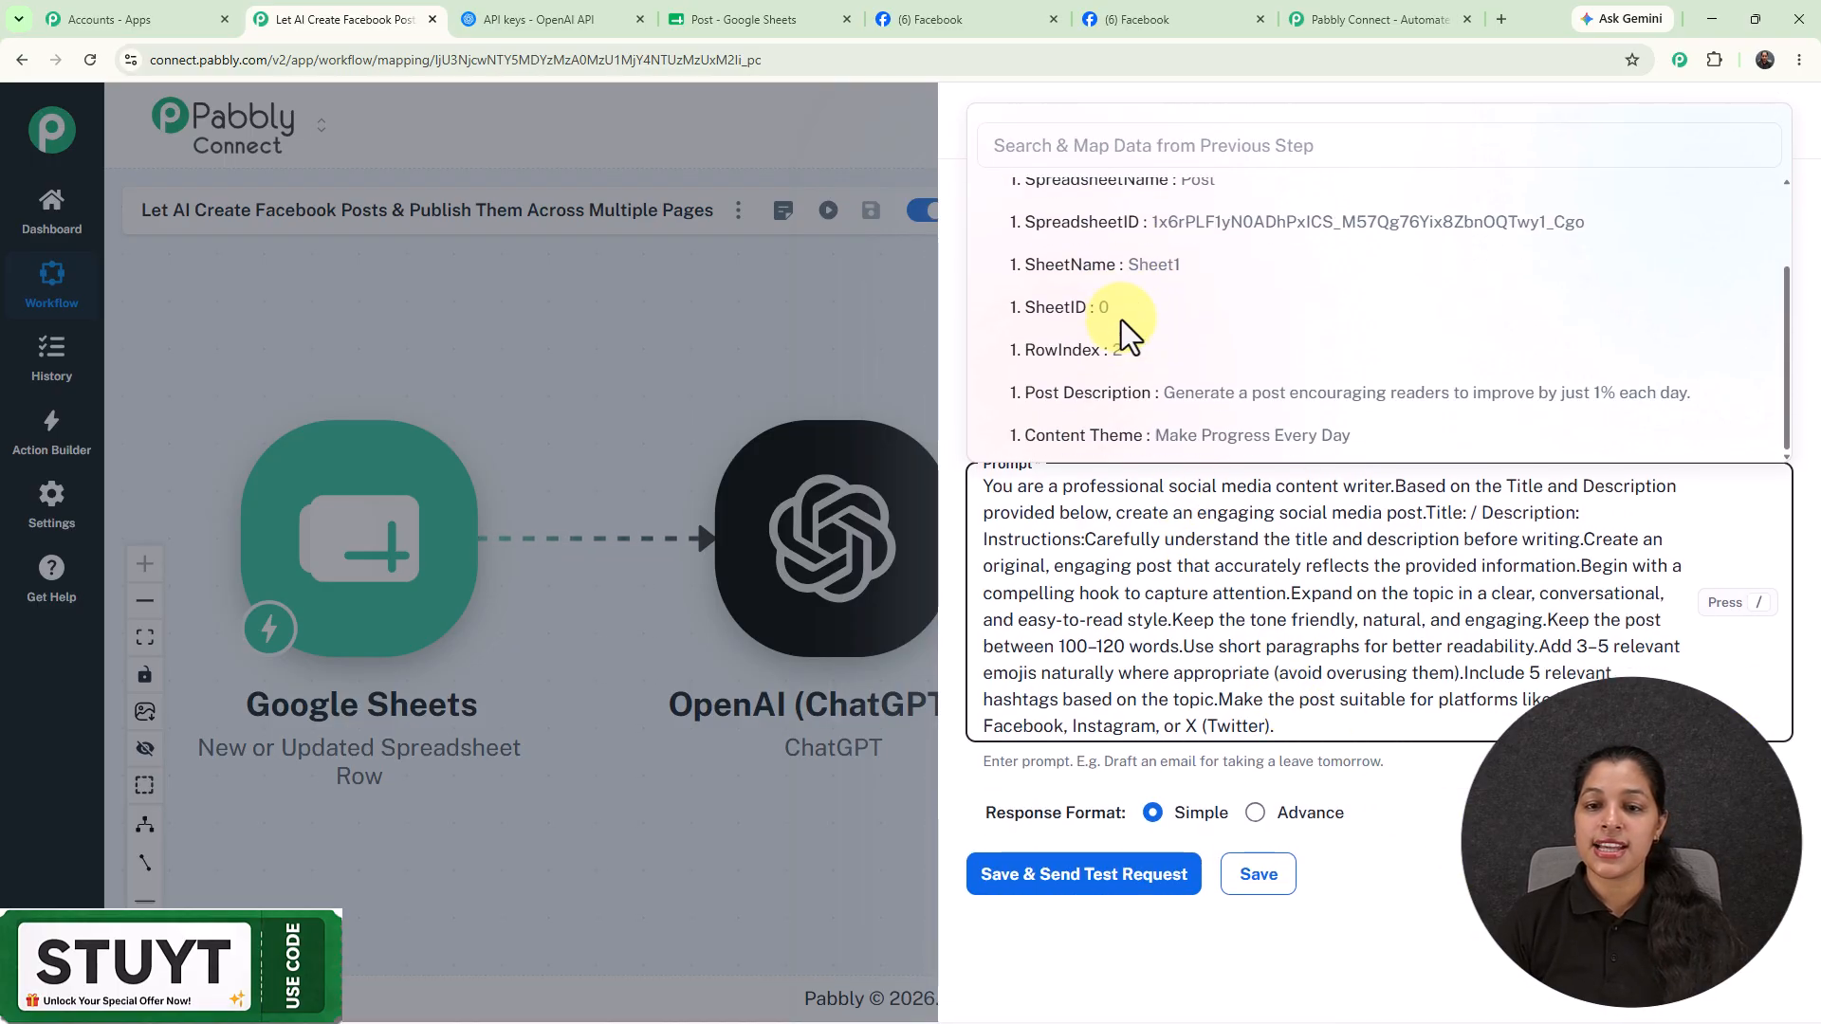
click(1151, 442)
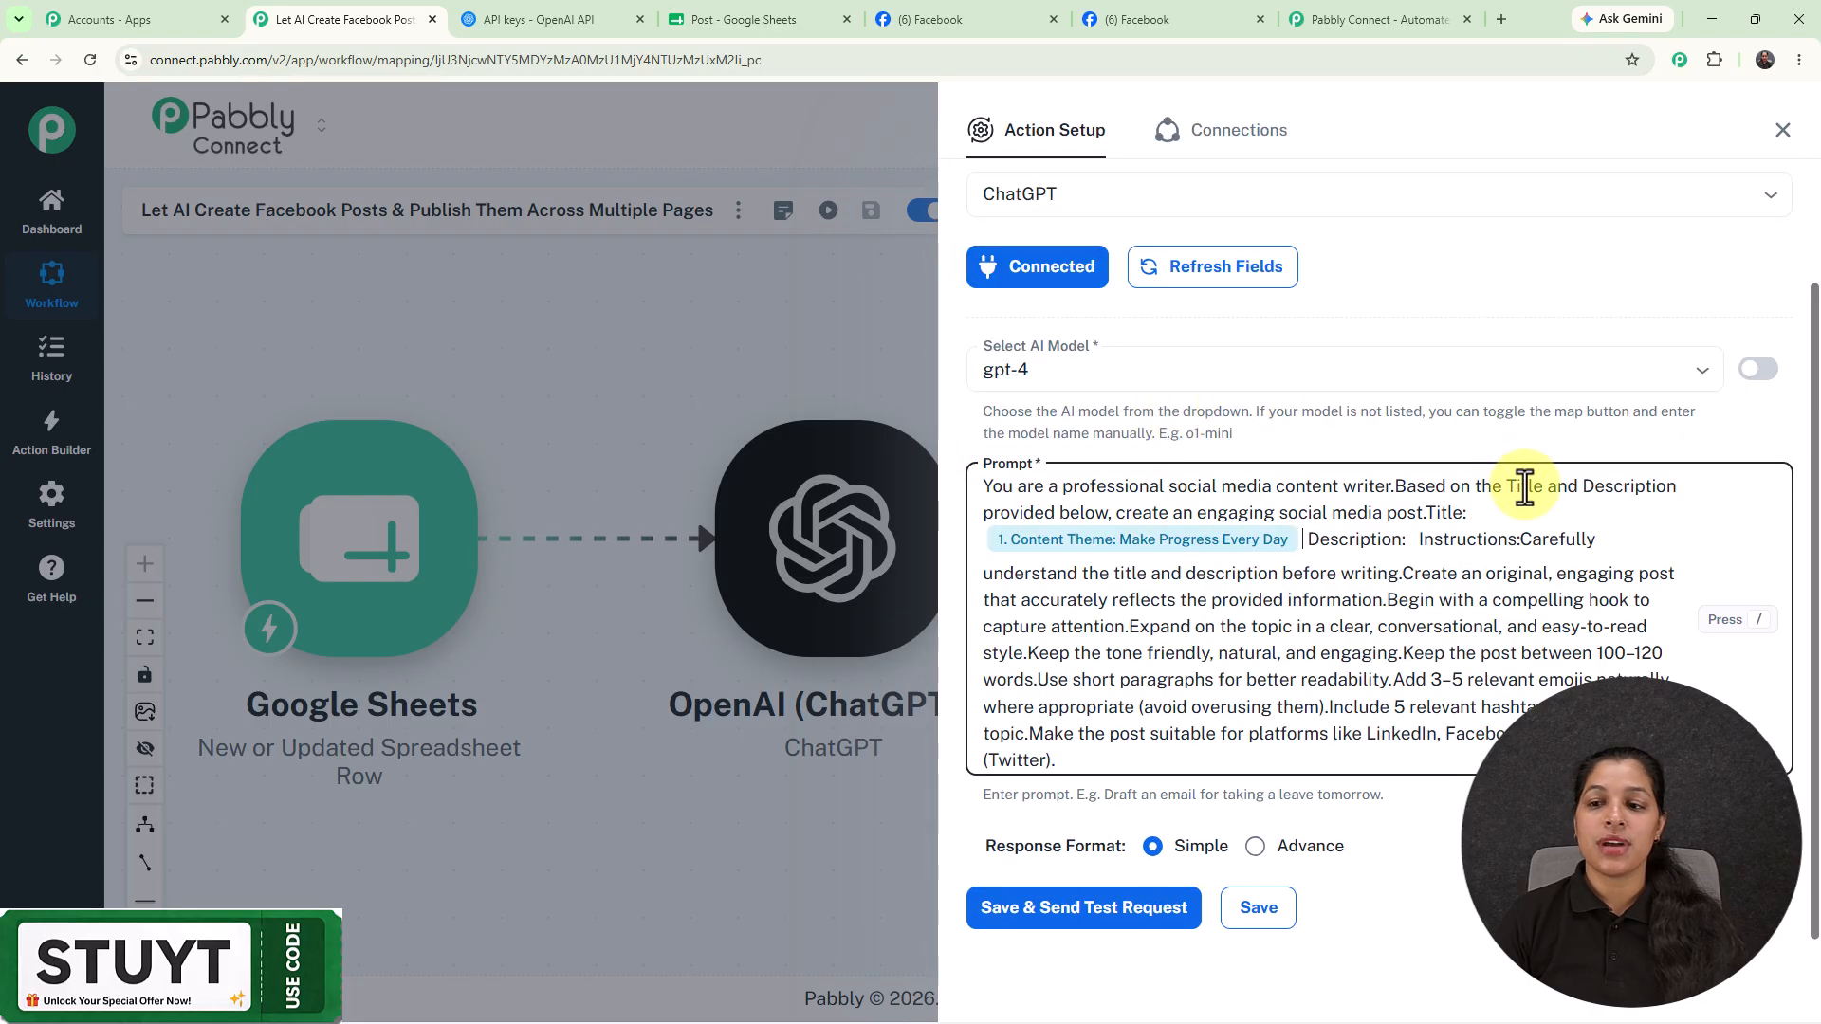
Map the Google Sheets Post Description value after "Description:" in the ChatGPT prompt.
click(1413, 542)
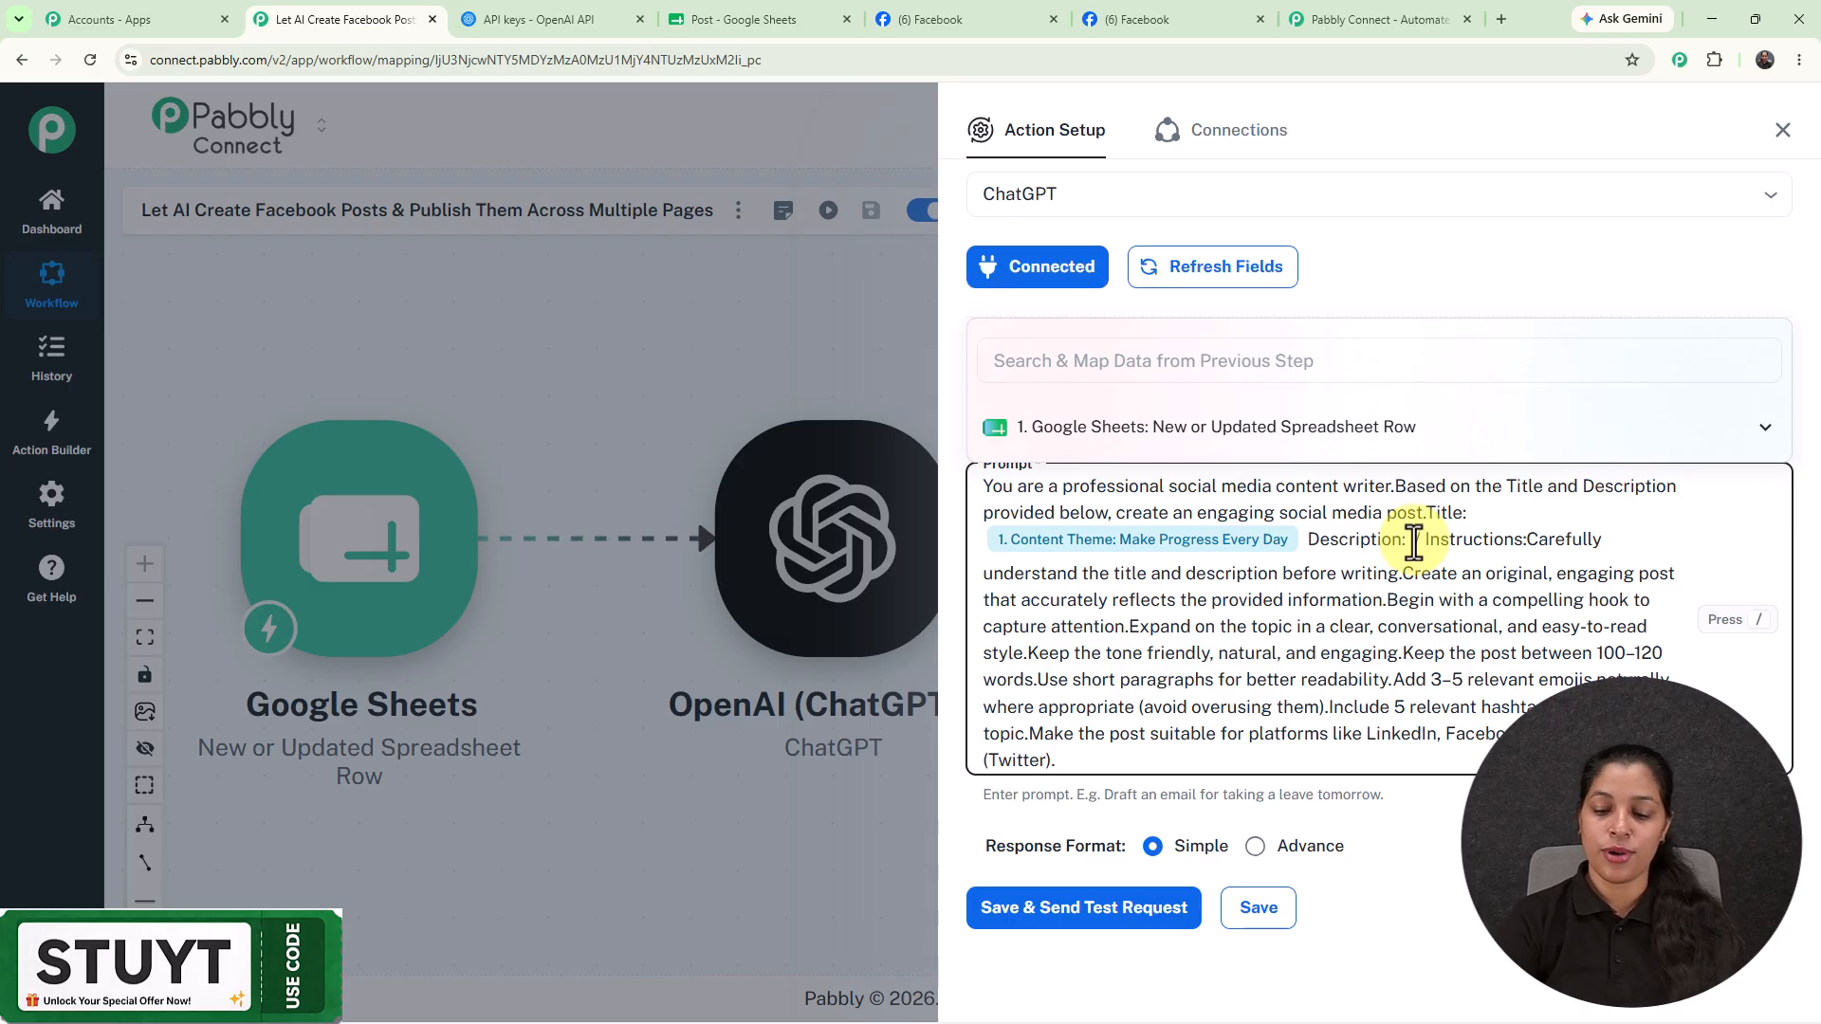
text(de)
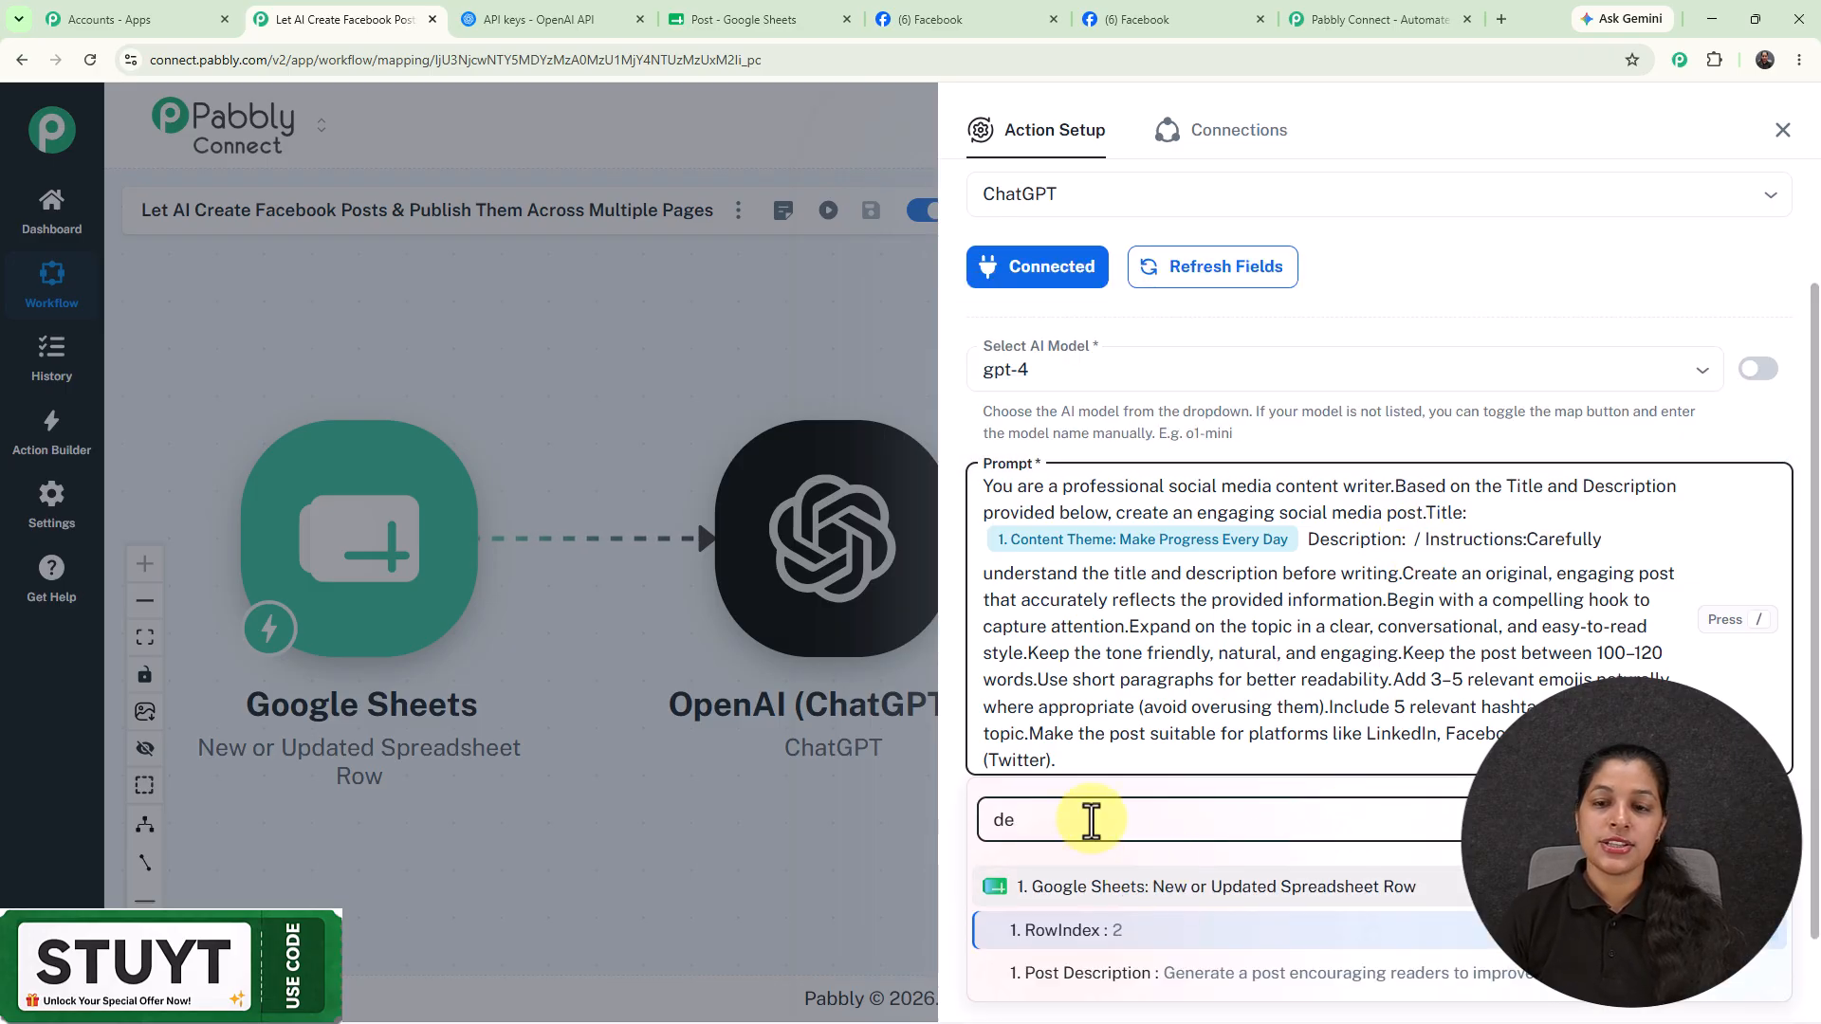
click(1136, 977)
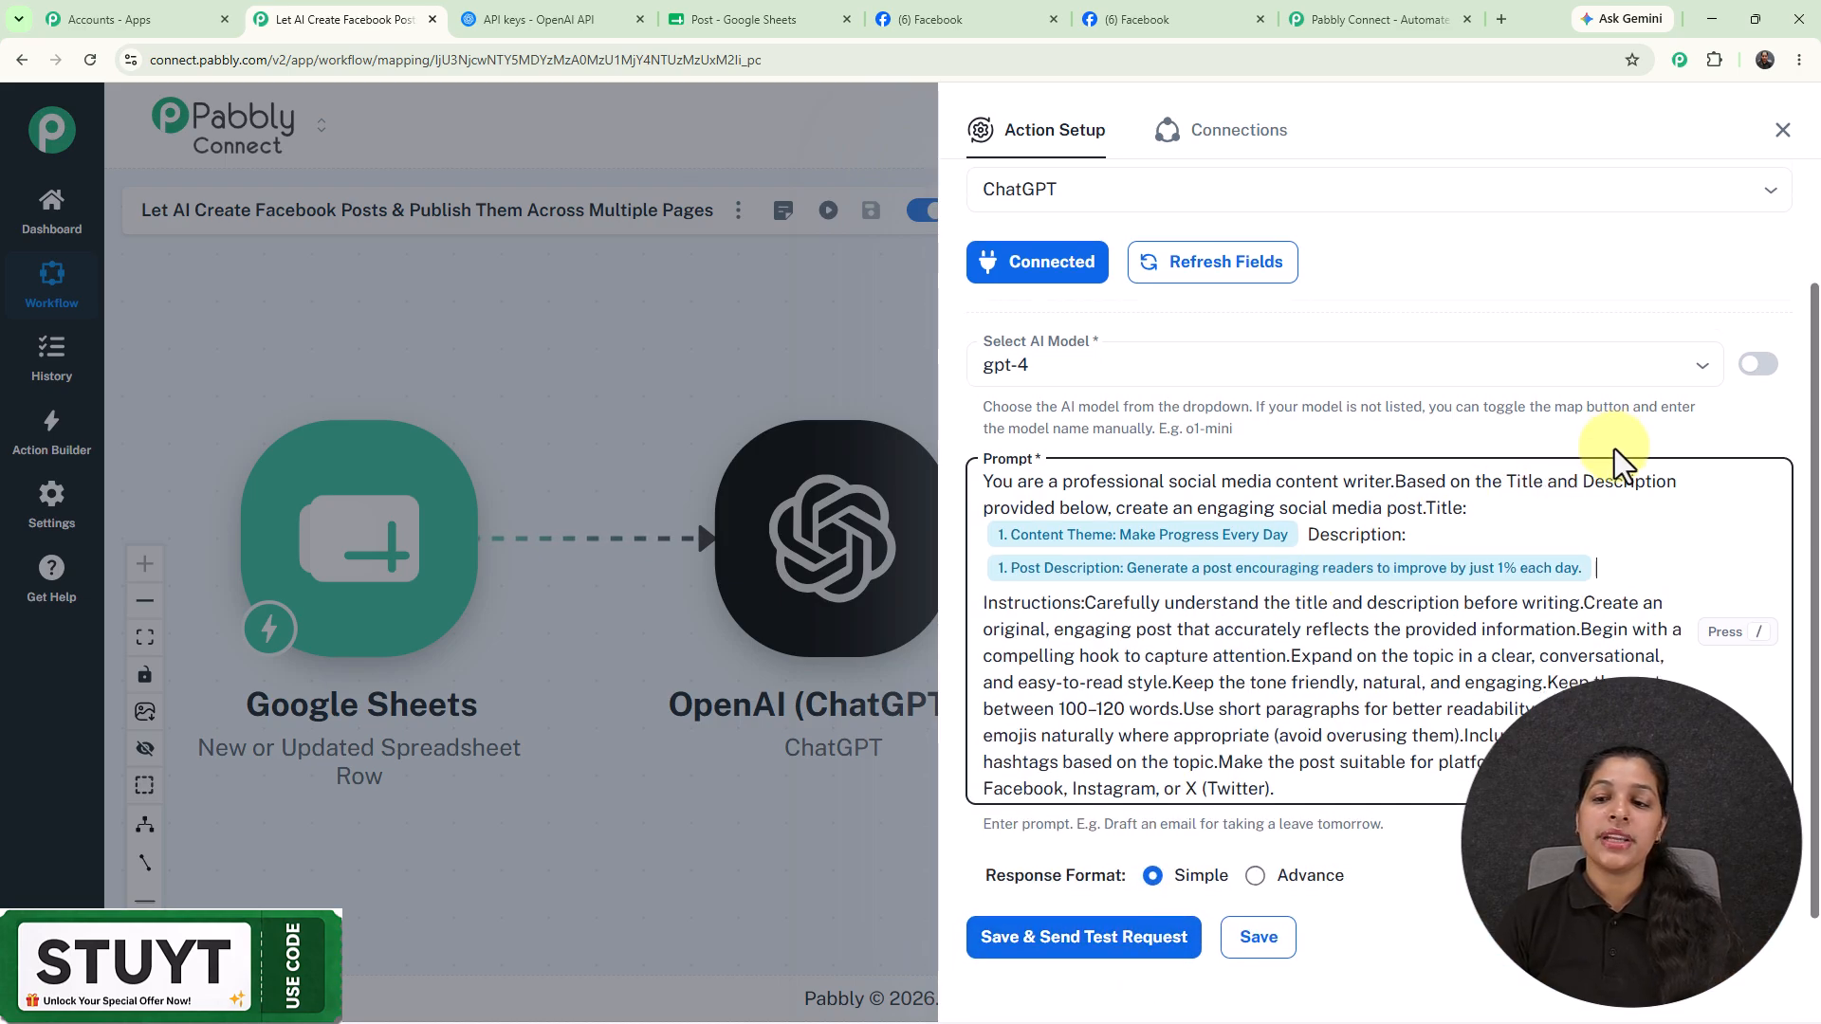
Save the ChatGPT action with a test request and read the generated message content in the received response.
scroll(1615, 456, down, 1)
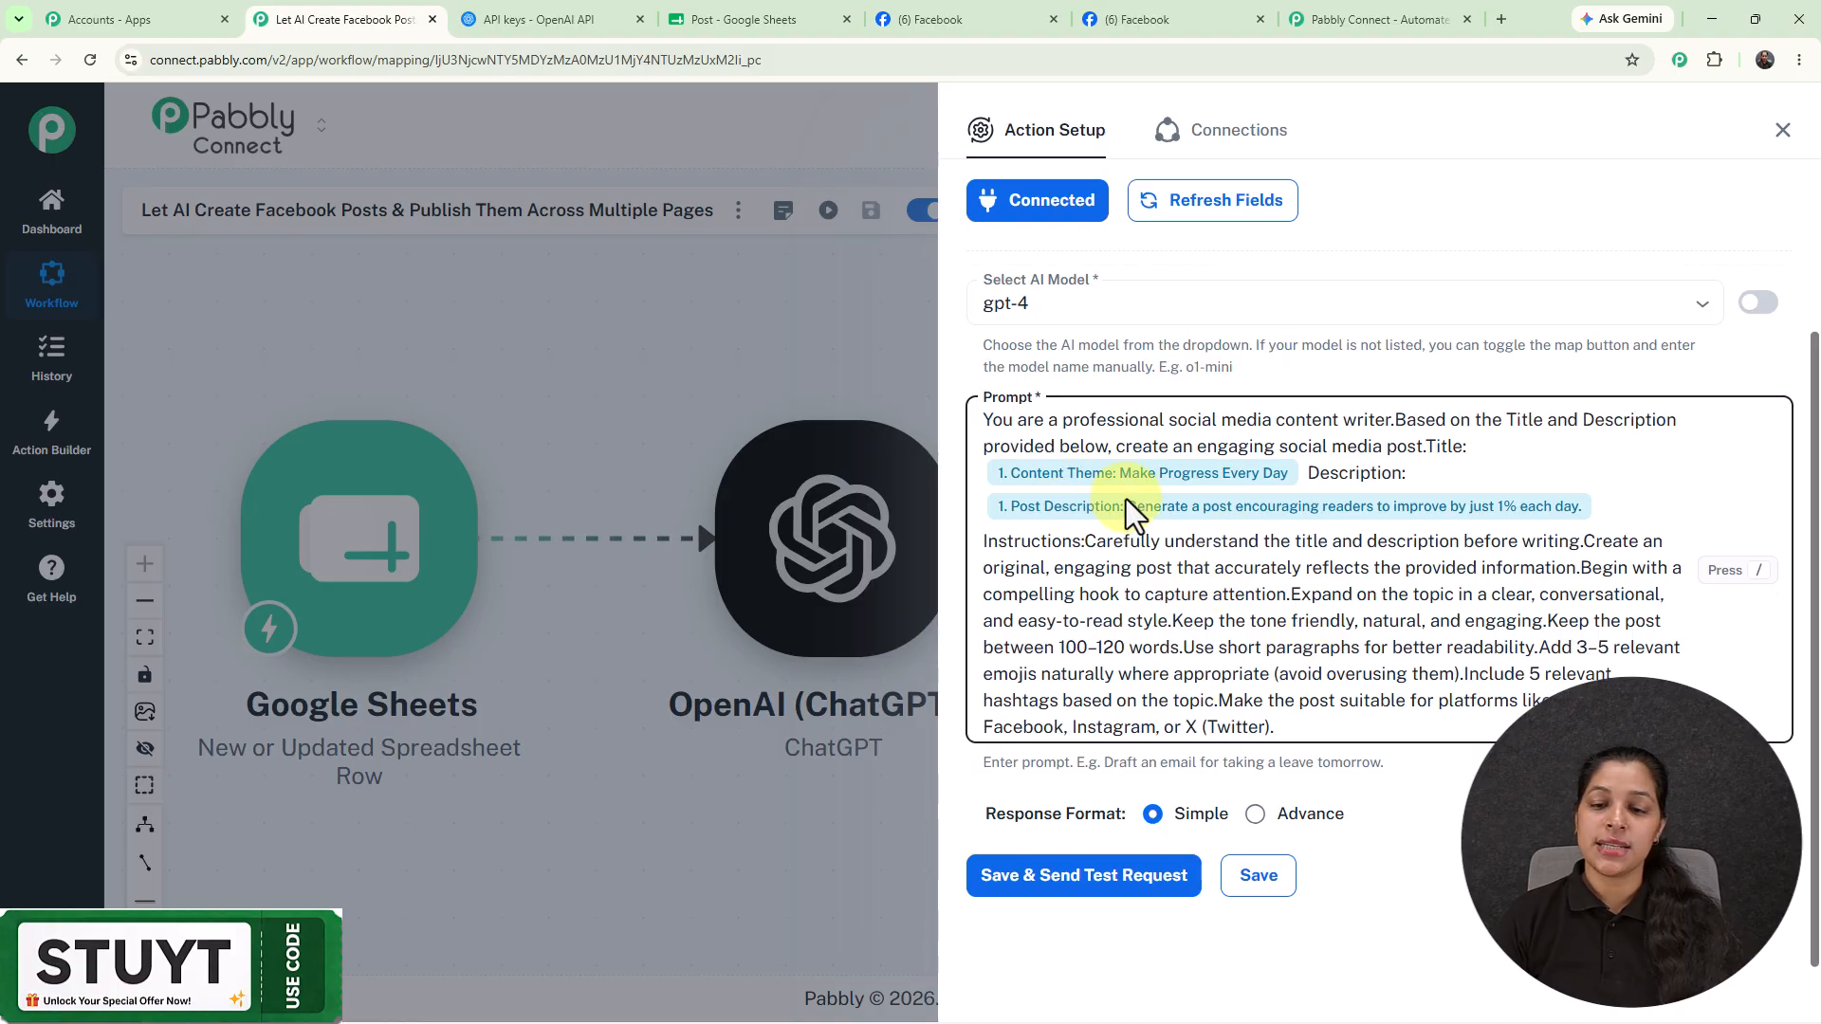
scroll(1175, 743, up, 3)
scroll(1439, 598, down, 3)
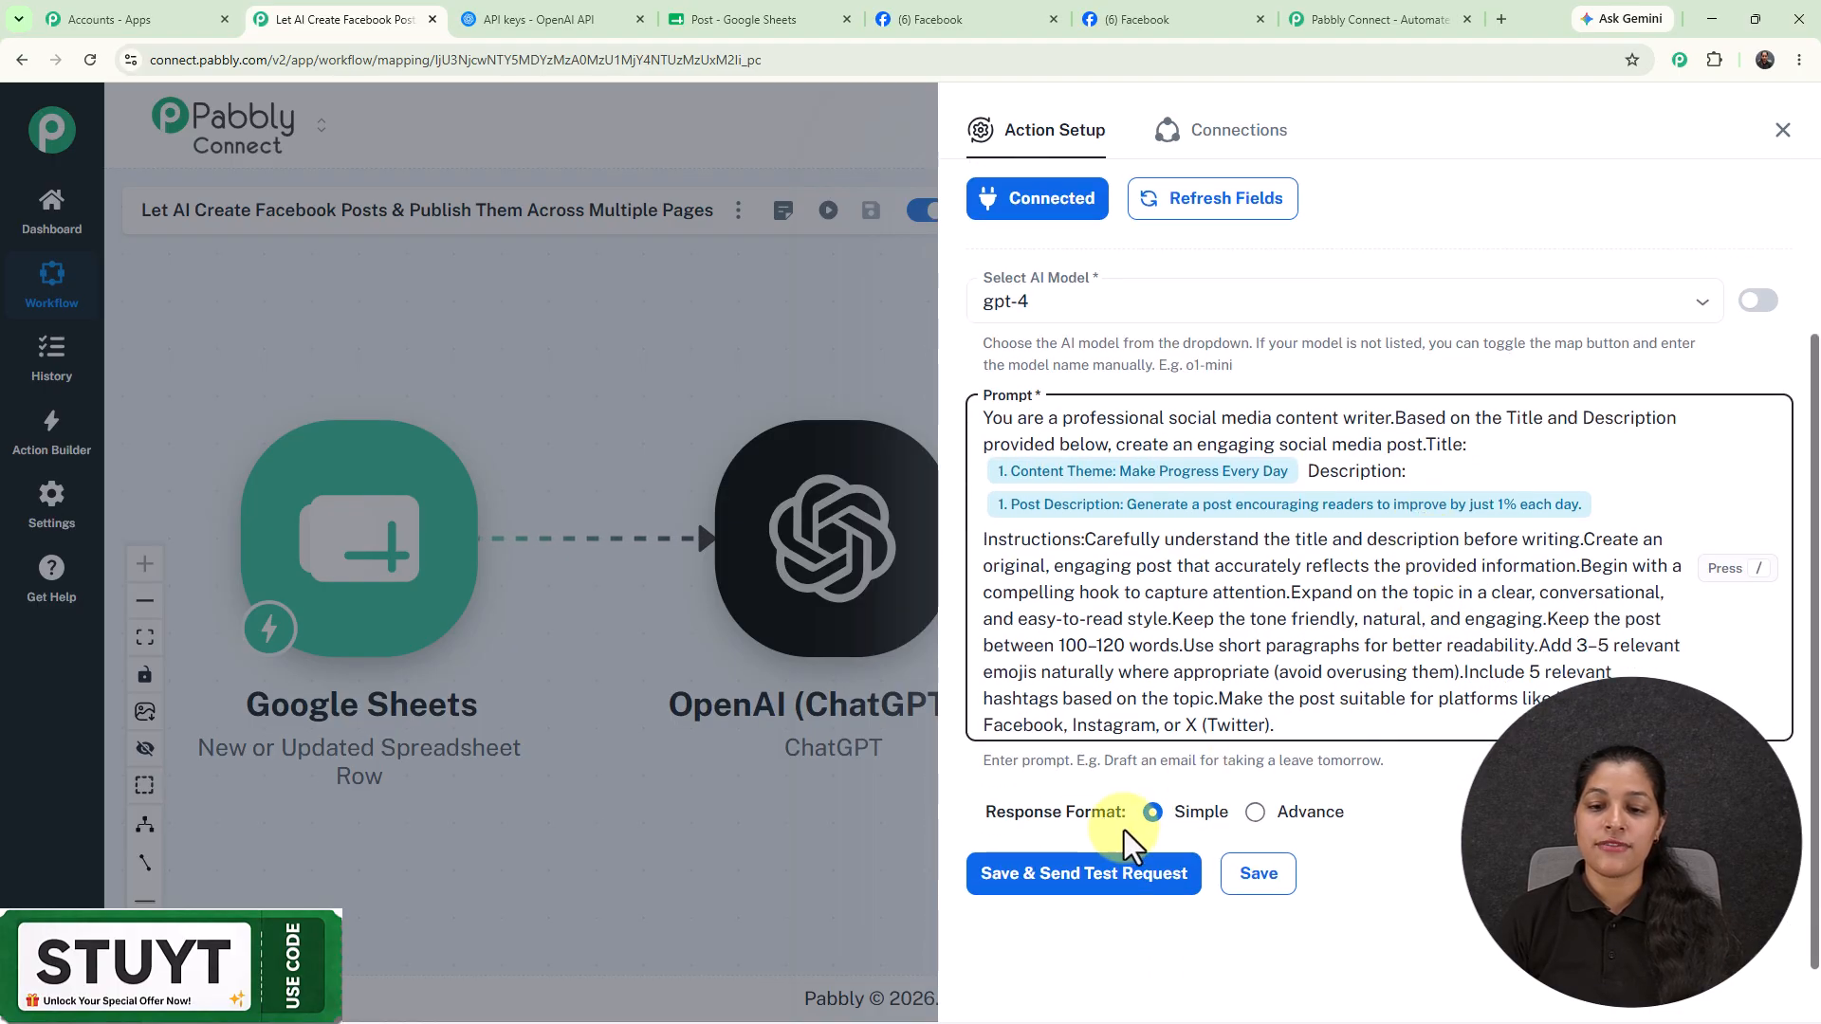
click(1136, 877)
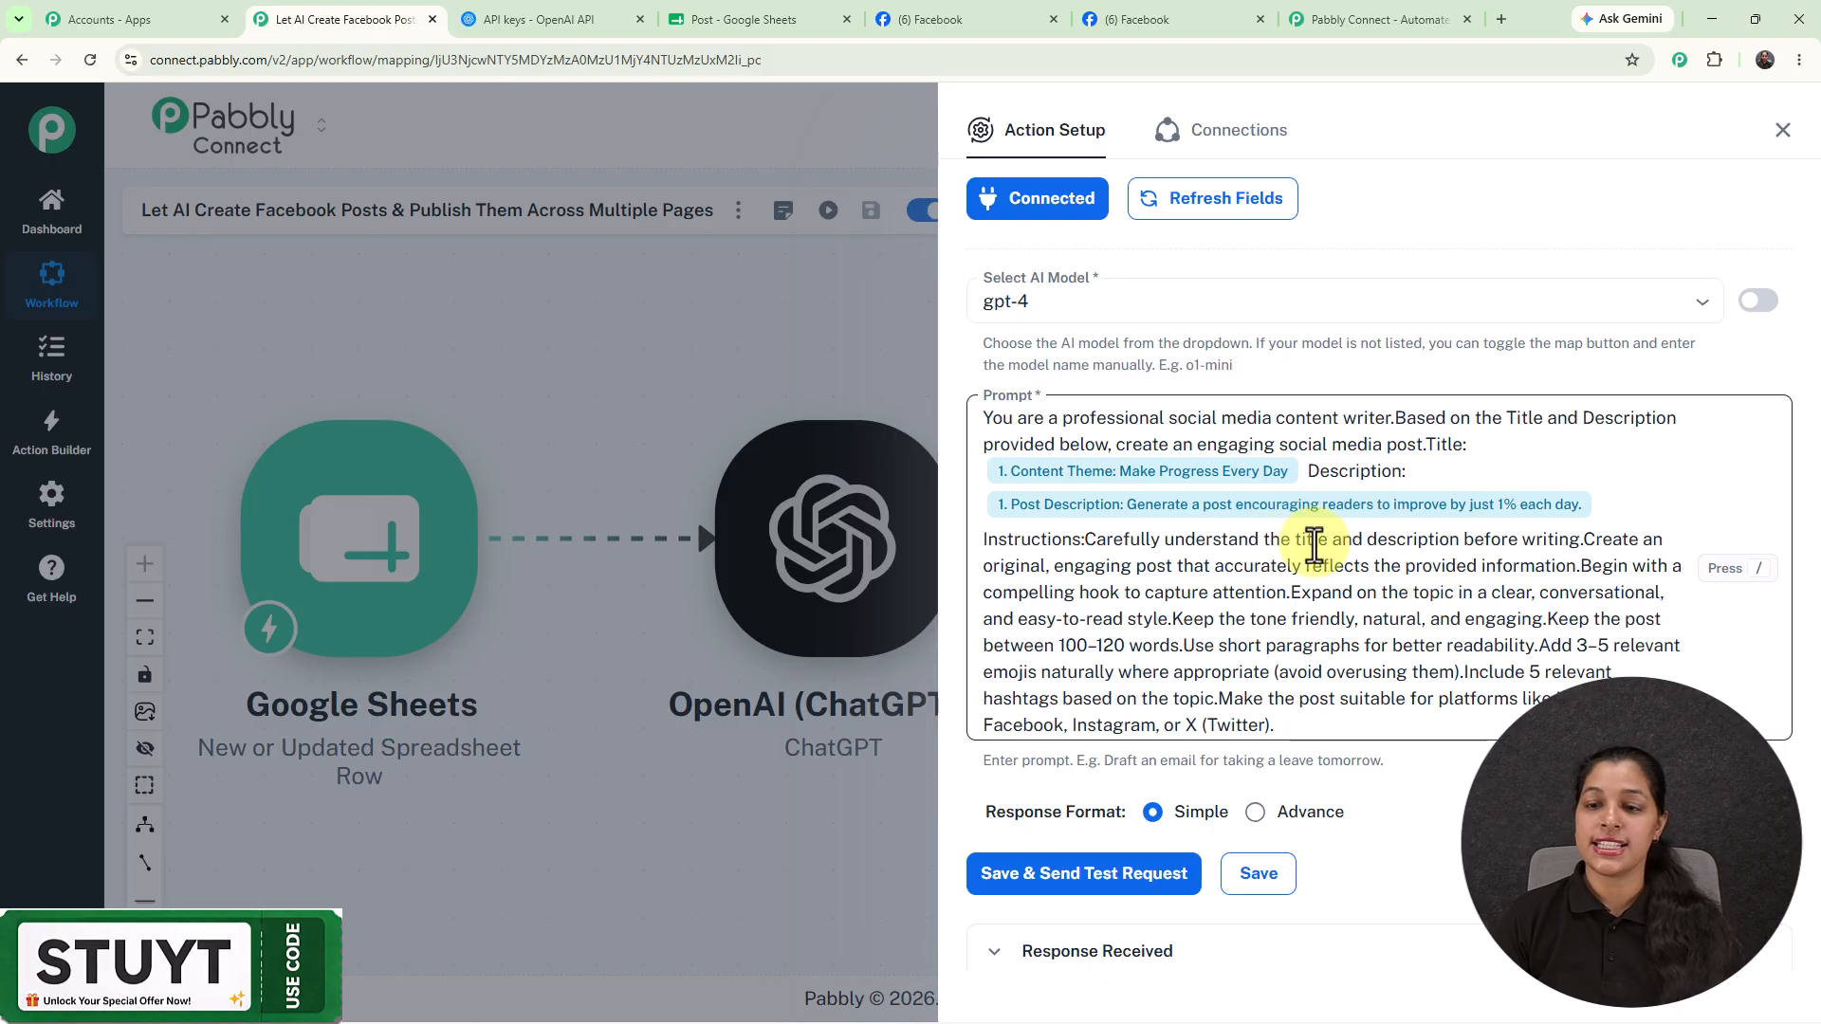
scroll(1309, 541, down, 5)
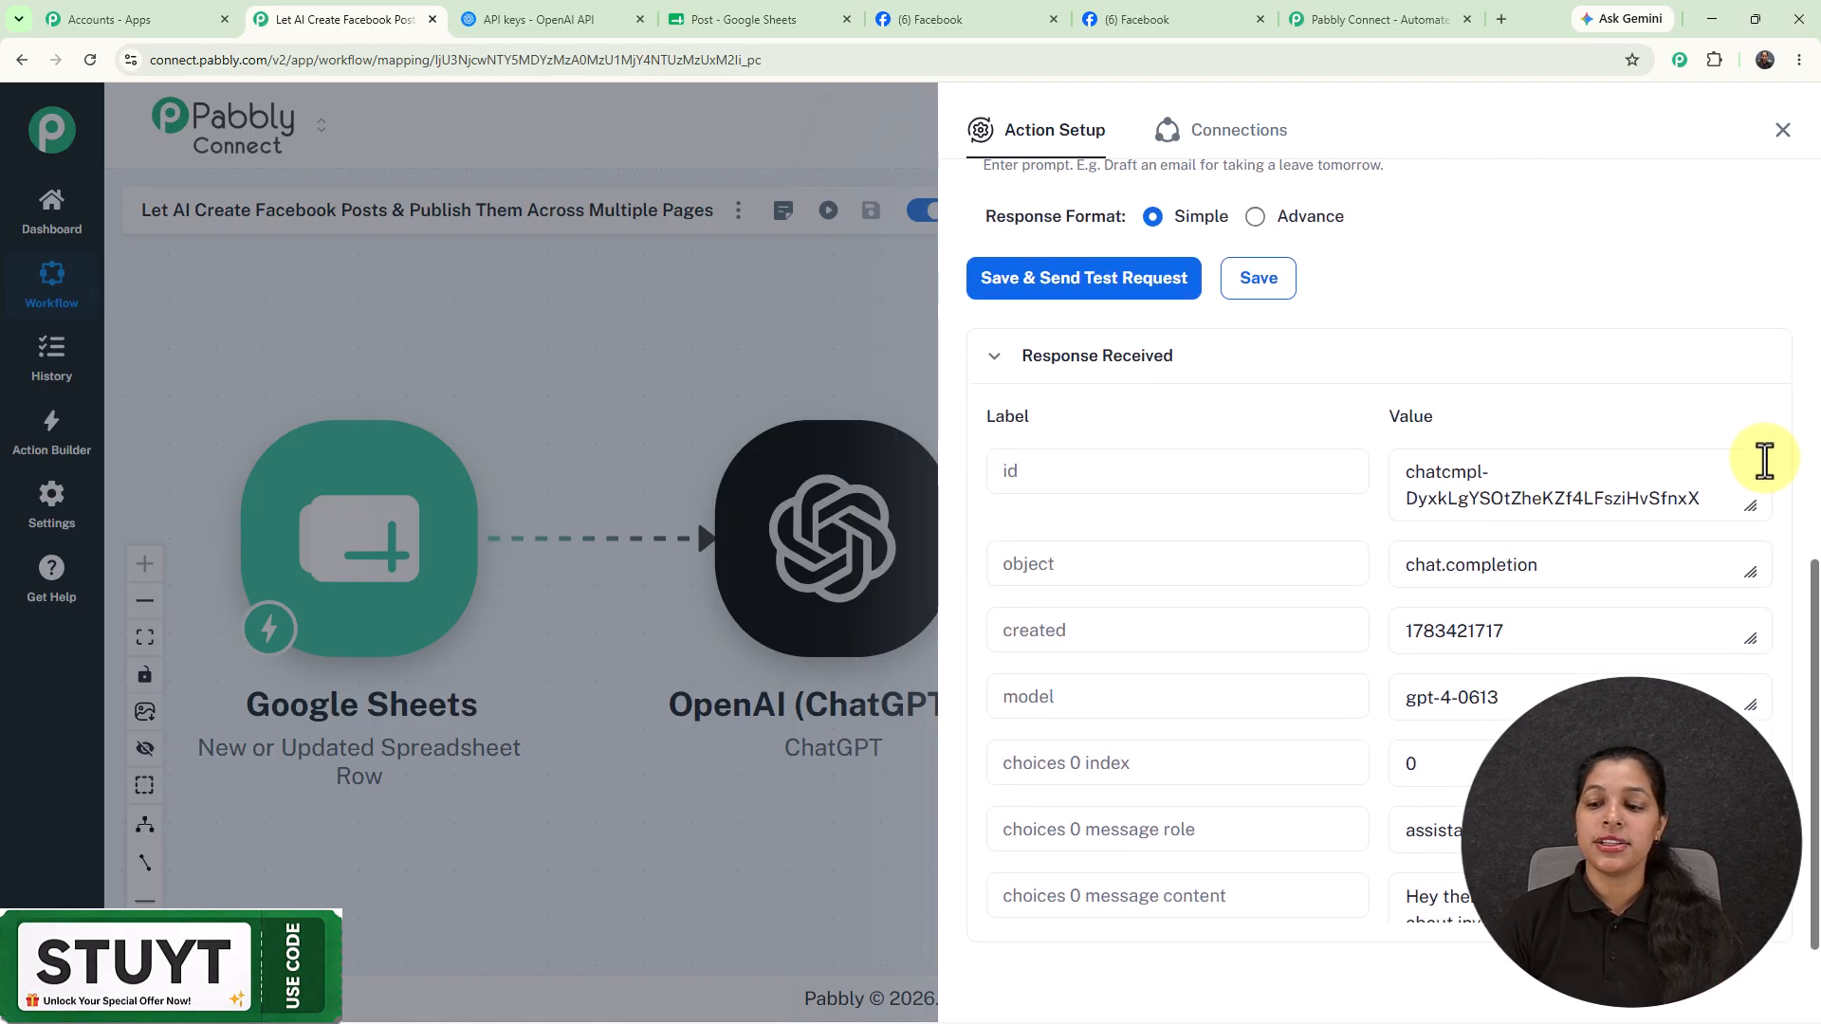
scroll(1755, 455, down, 4)
scroll(1751, 607, down, 3)
drag(1751, 597, 1736, 538)
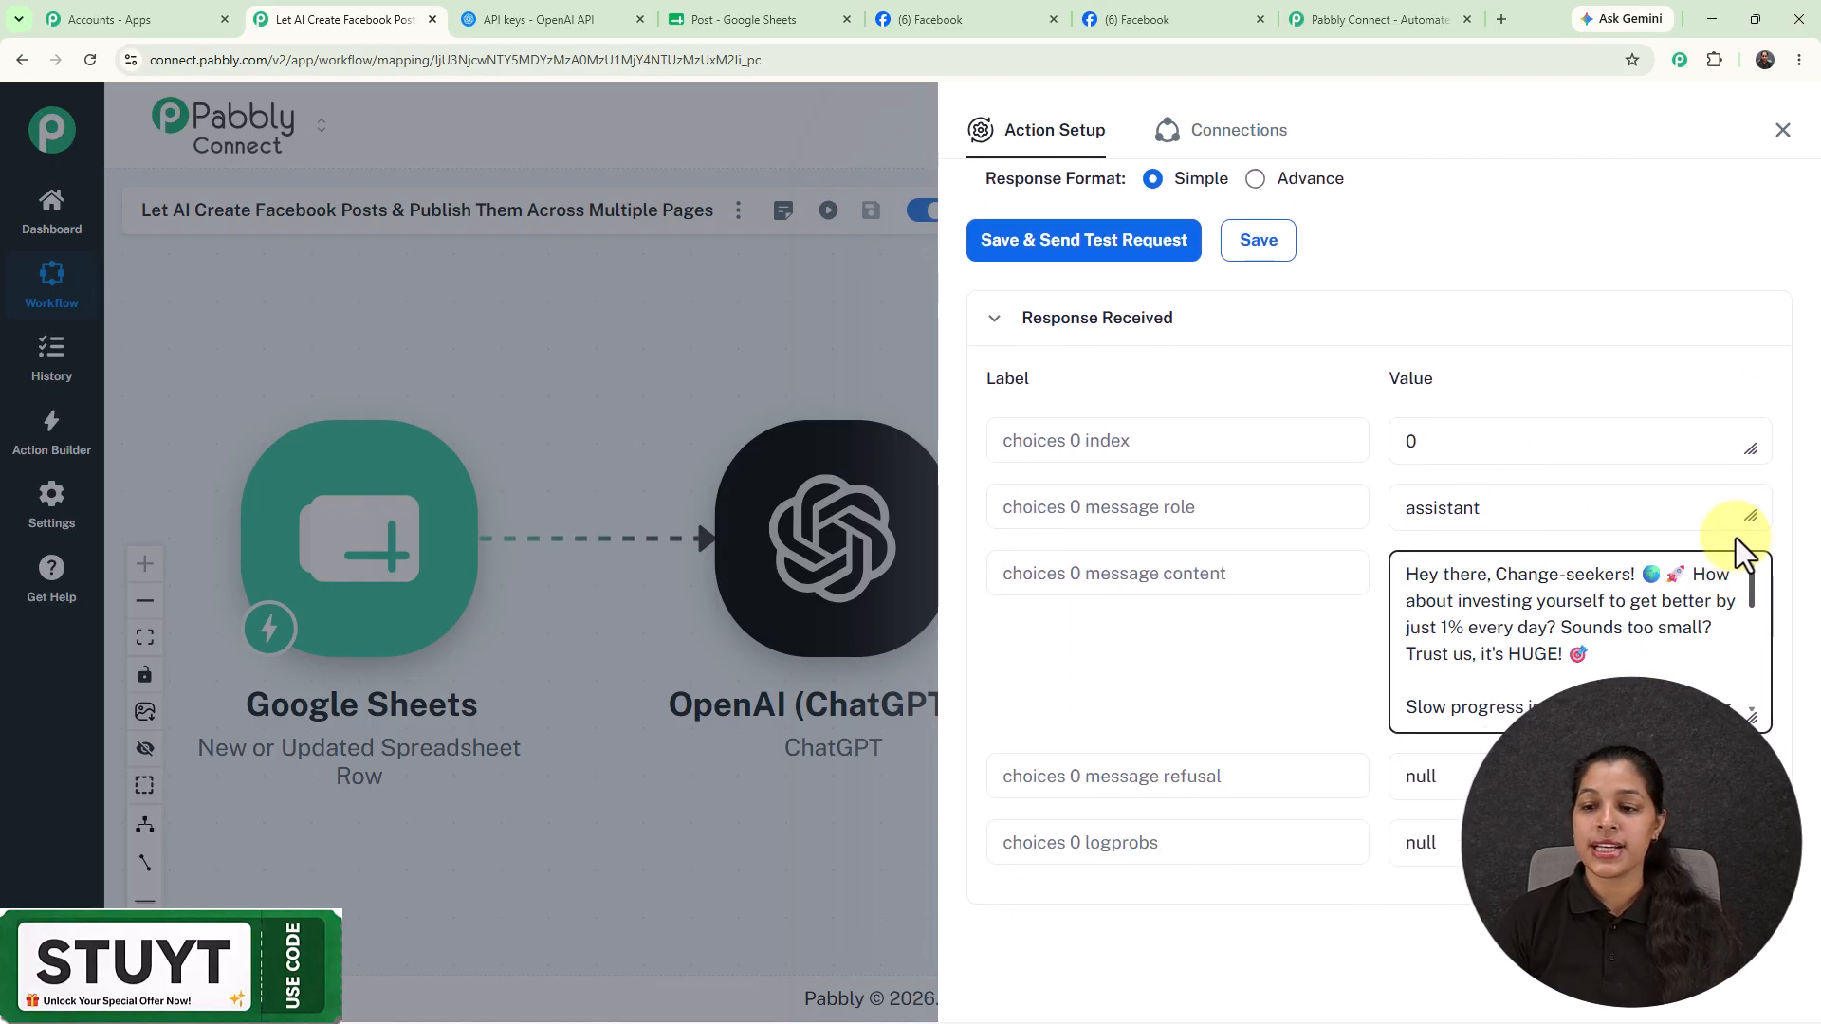
drag(1750, 599, 1788, 726)
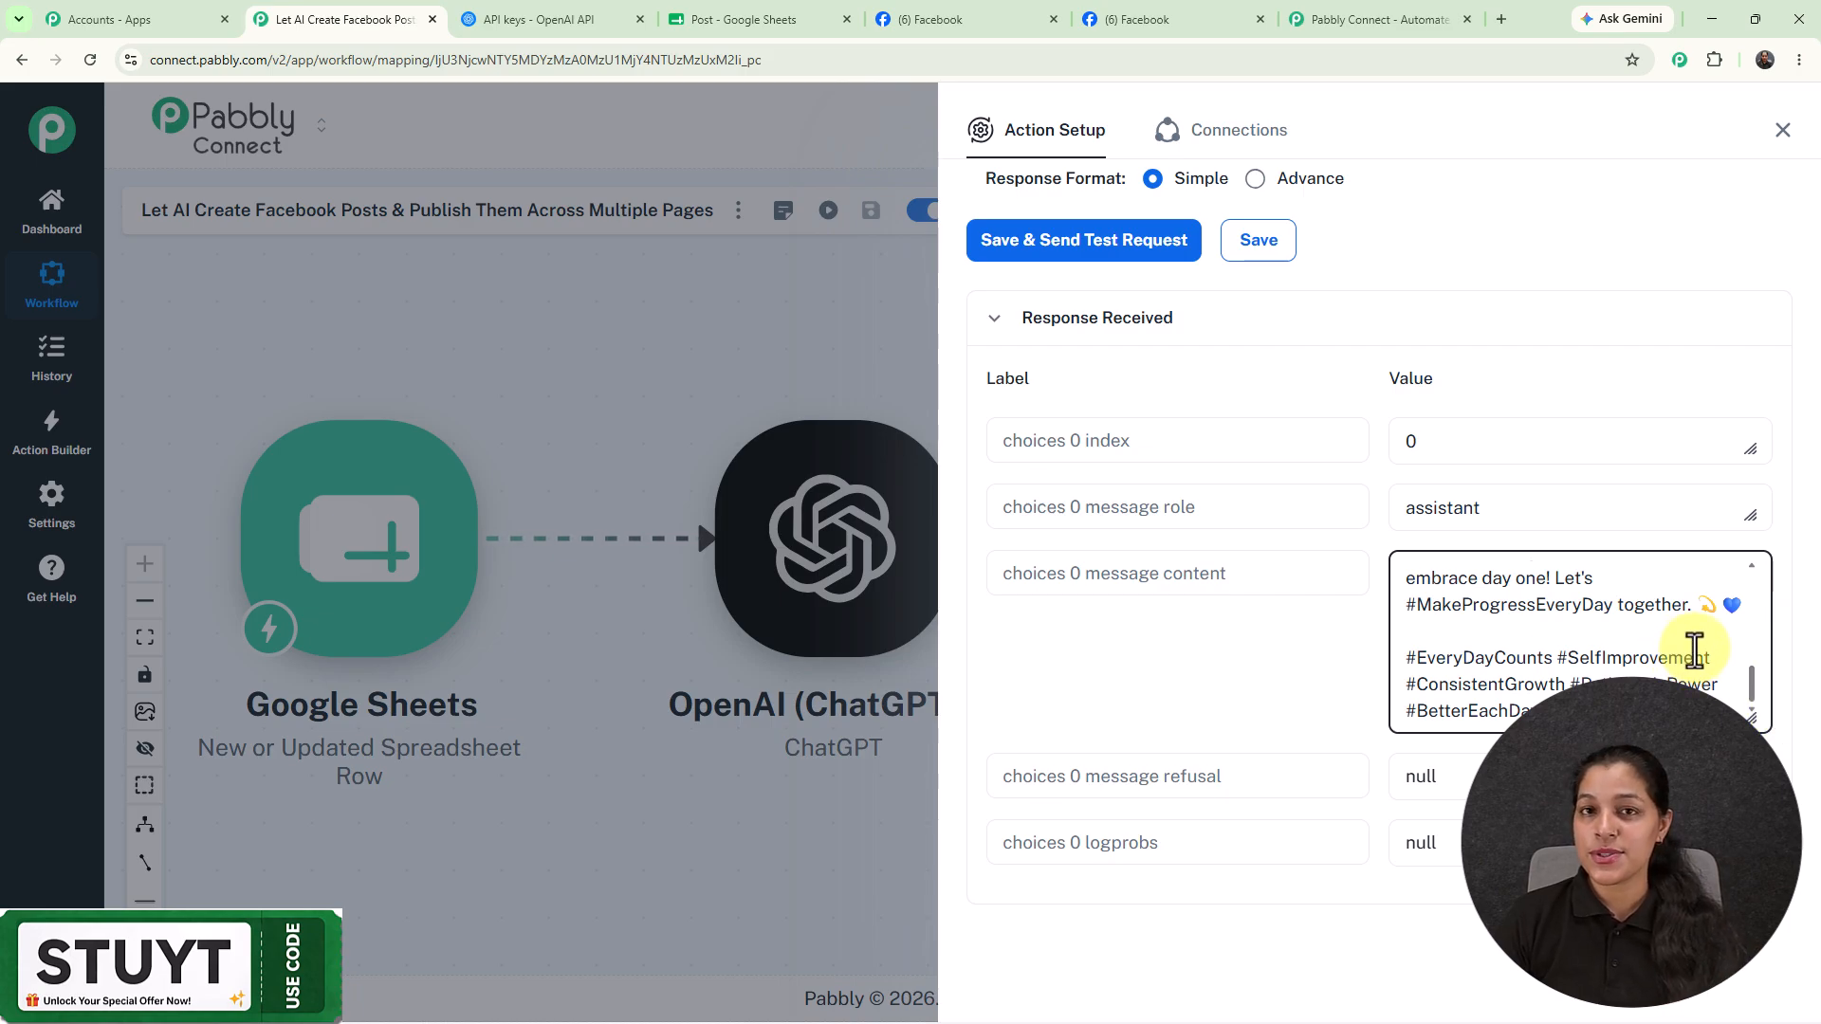
Close the ChatGPT setup and add an action after it using Facebook Pages with the Create Page Post event.
click(1782, 130)
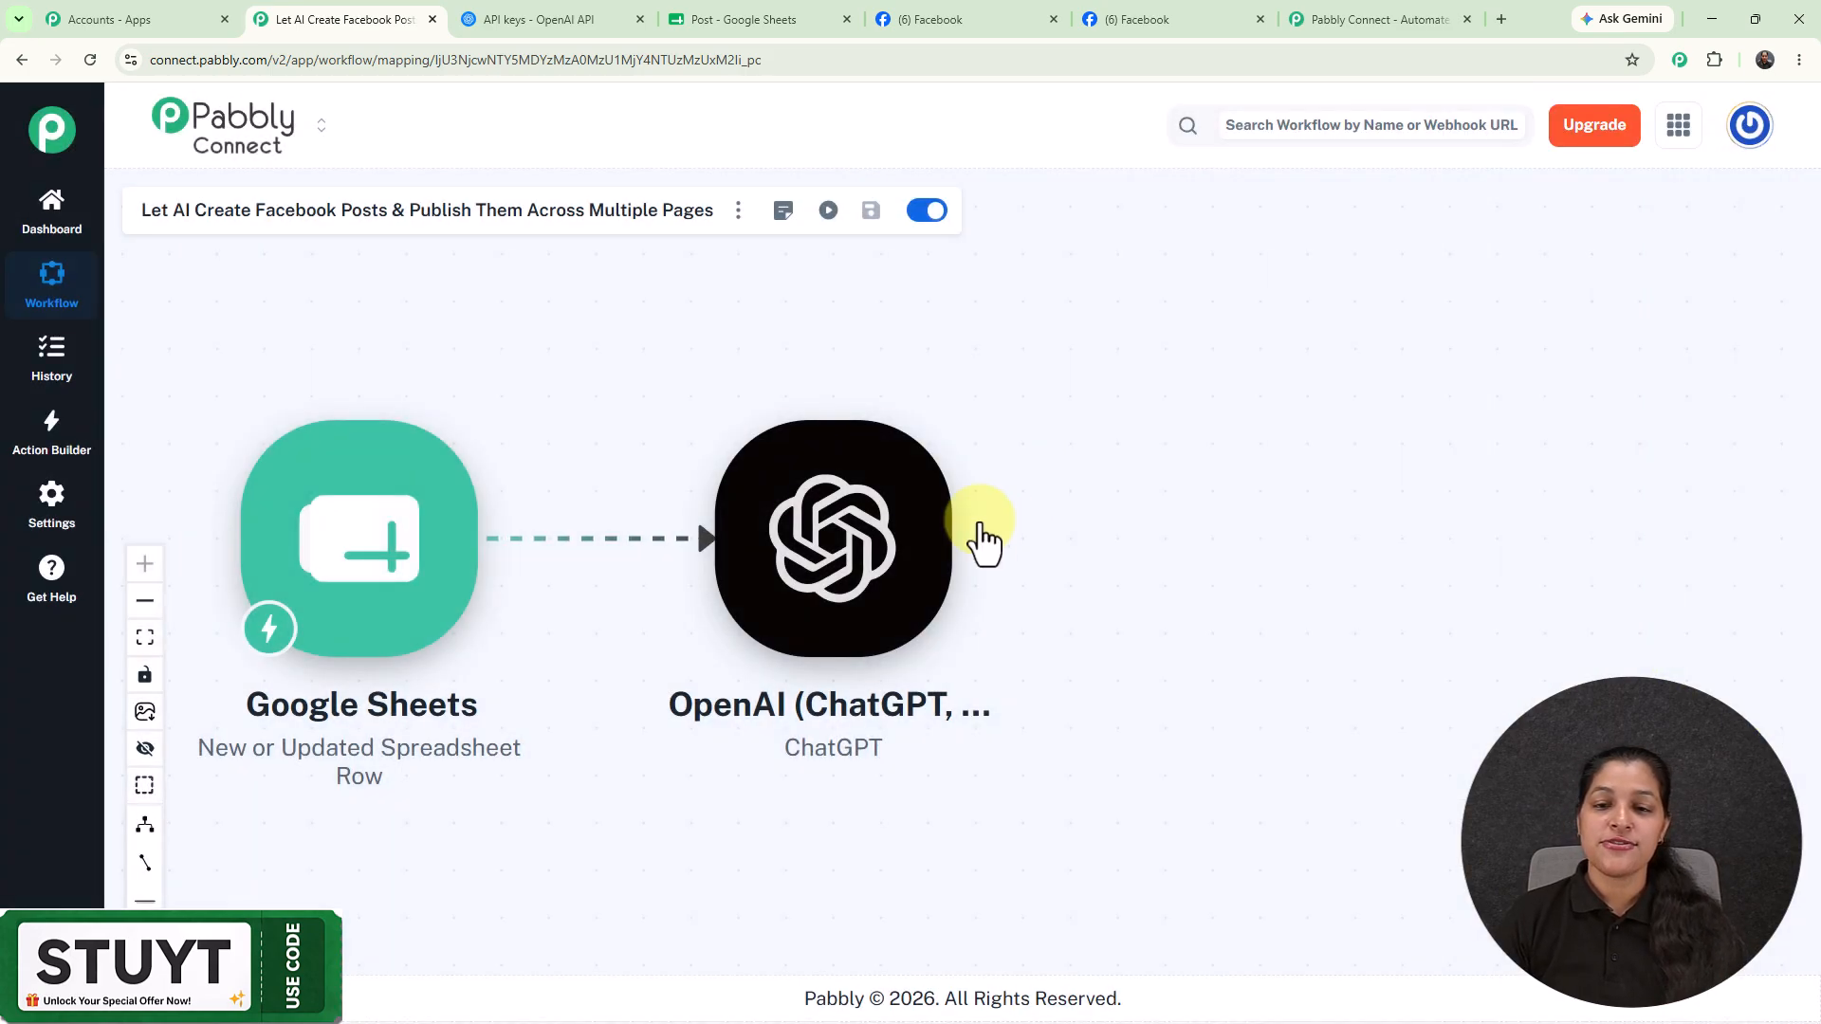
click(973, 542)
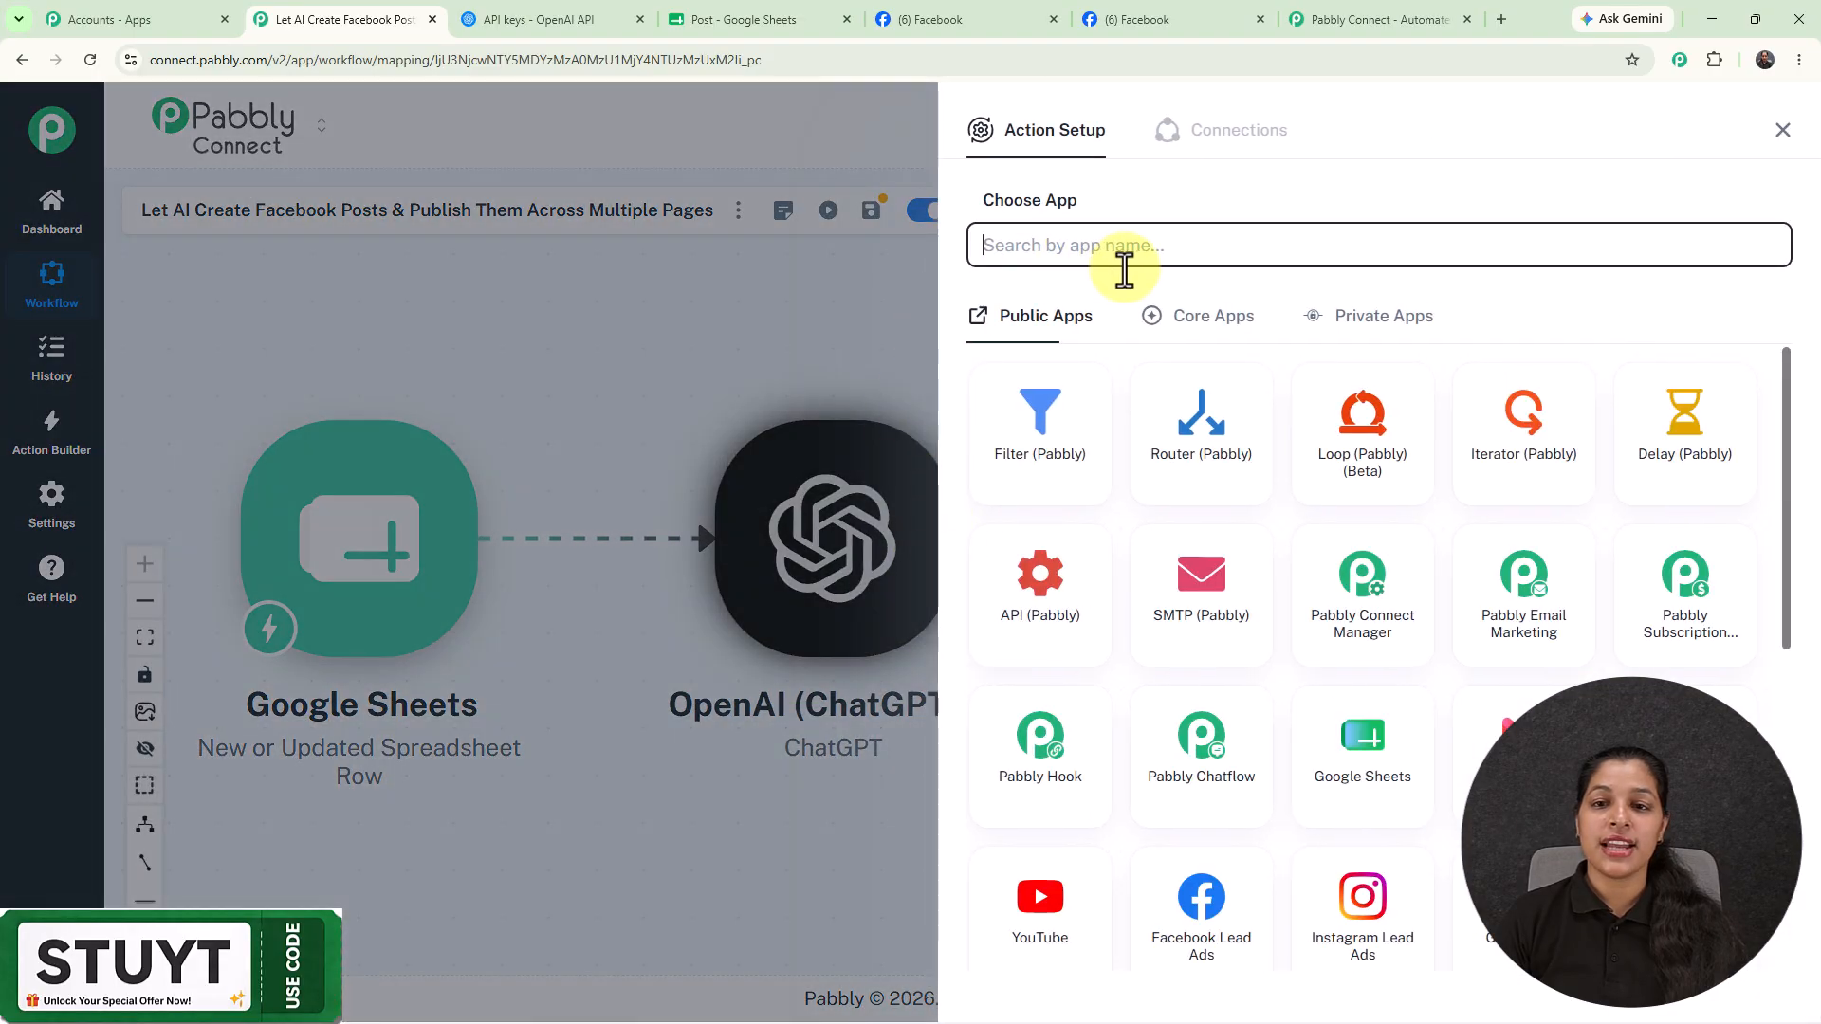
click(1123, 248)
text(facebook Pages)
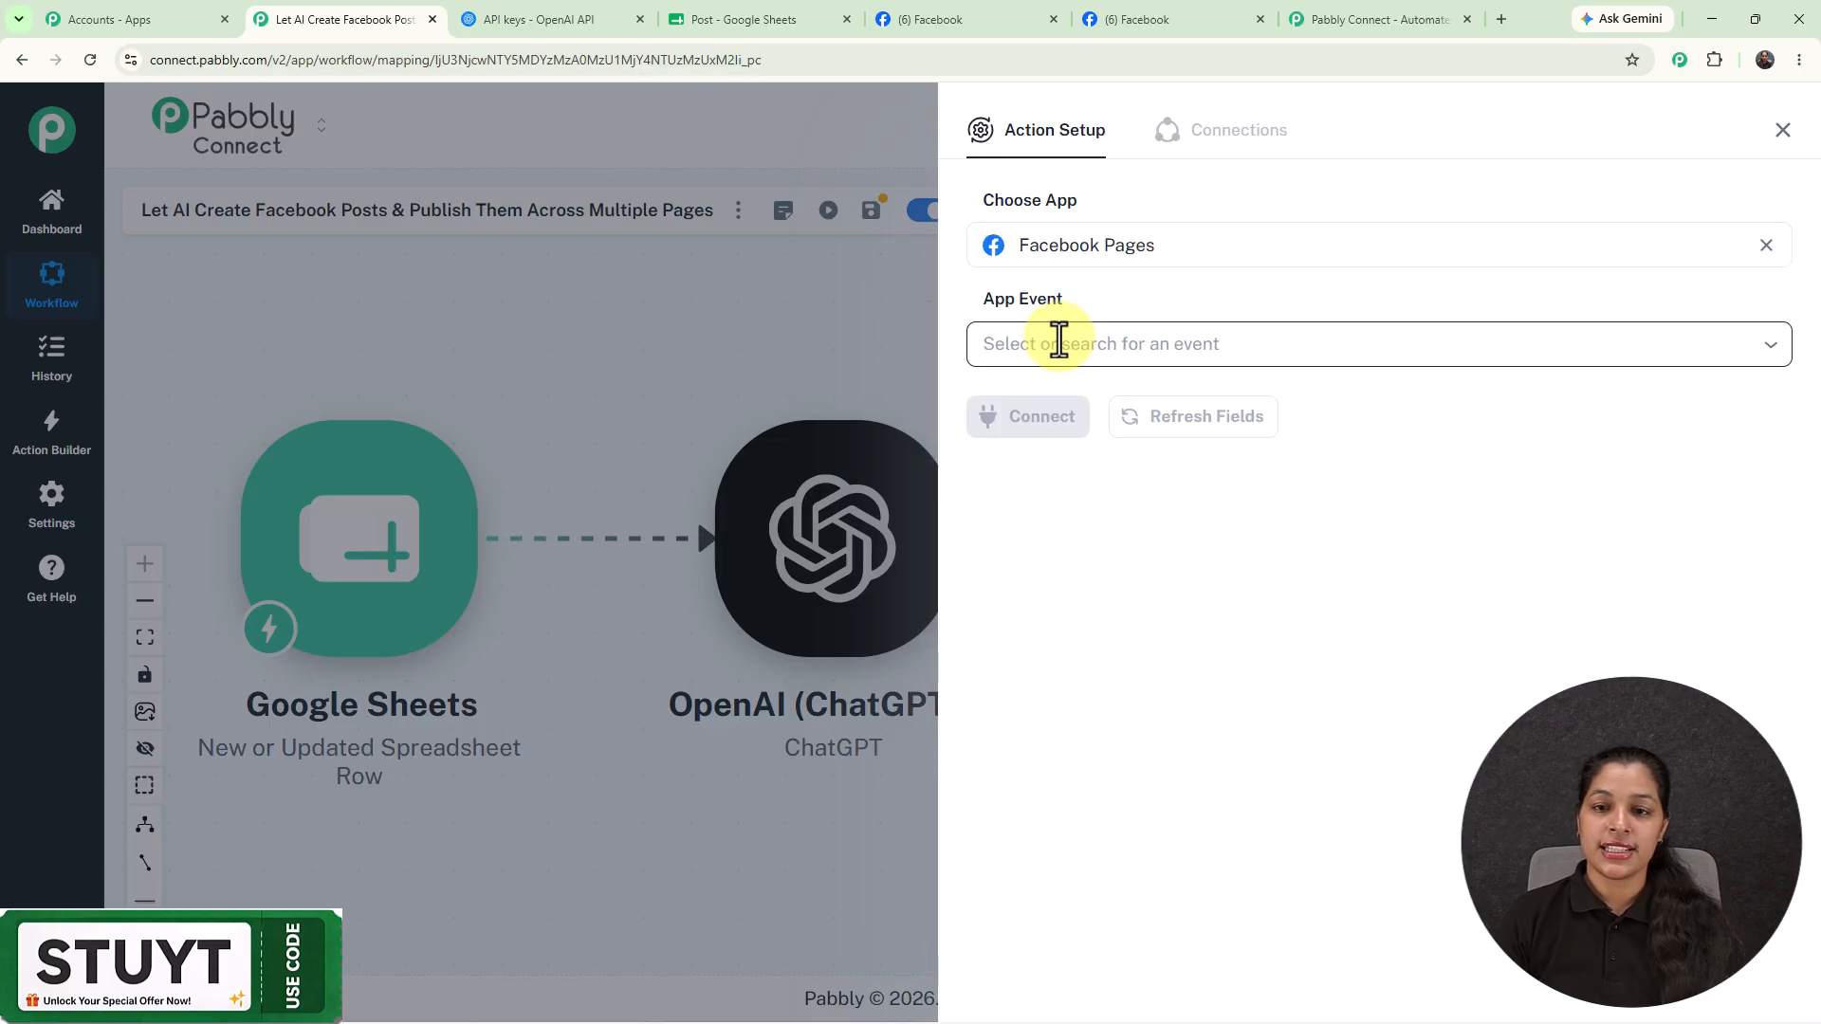
click(1056, 344)
scroll(1100, 607, down, 2)
scroll(1116, 631, down, 1)
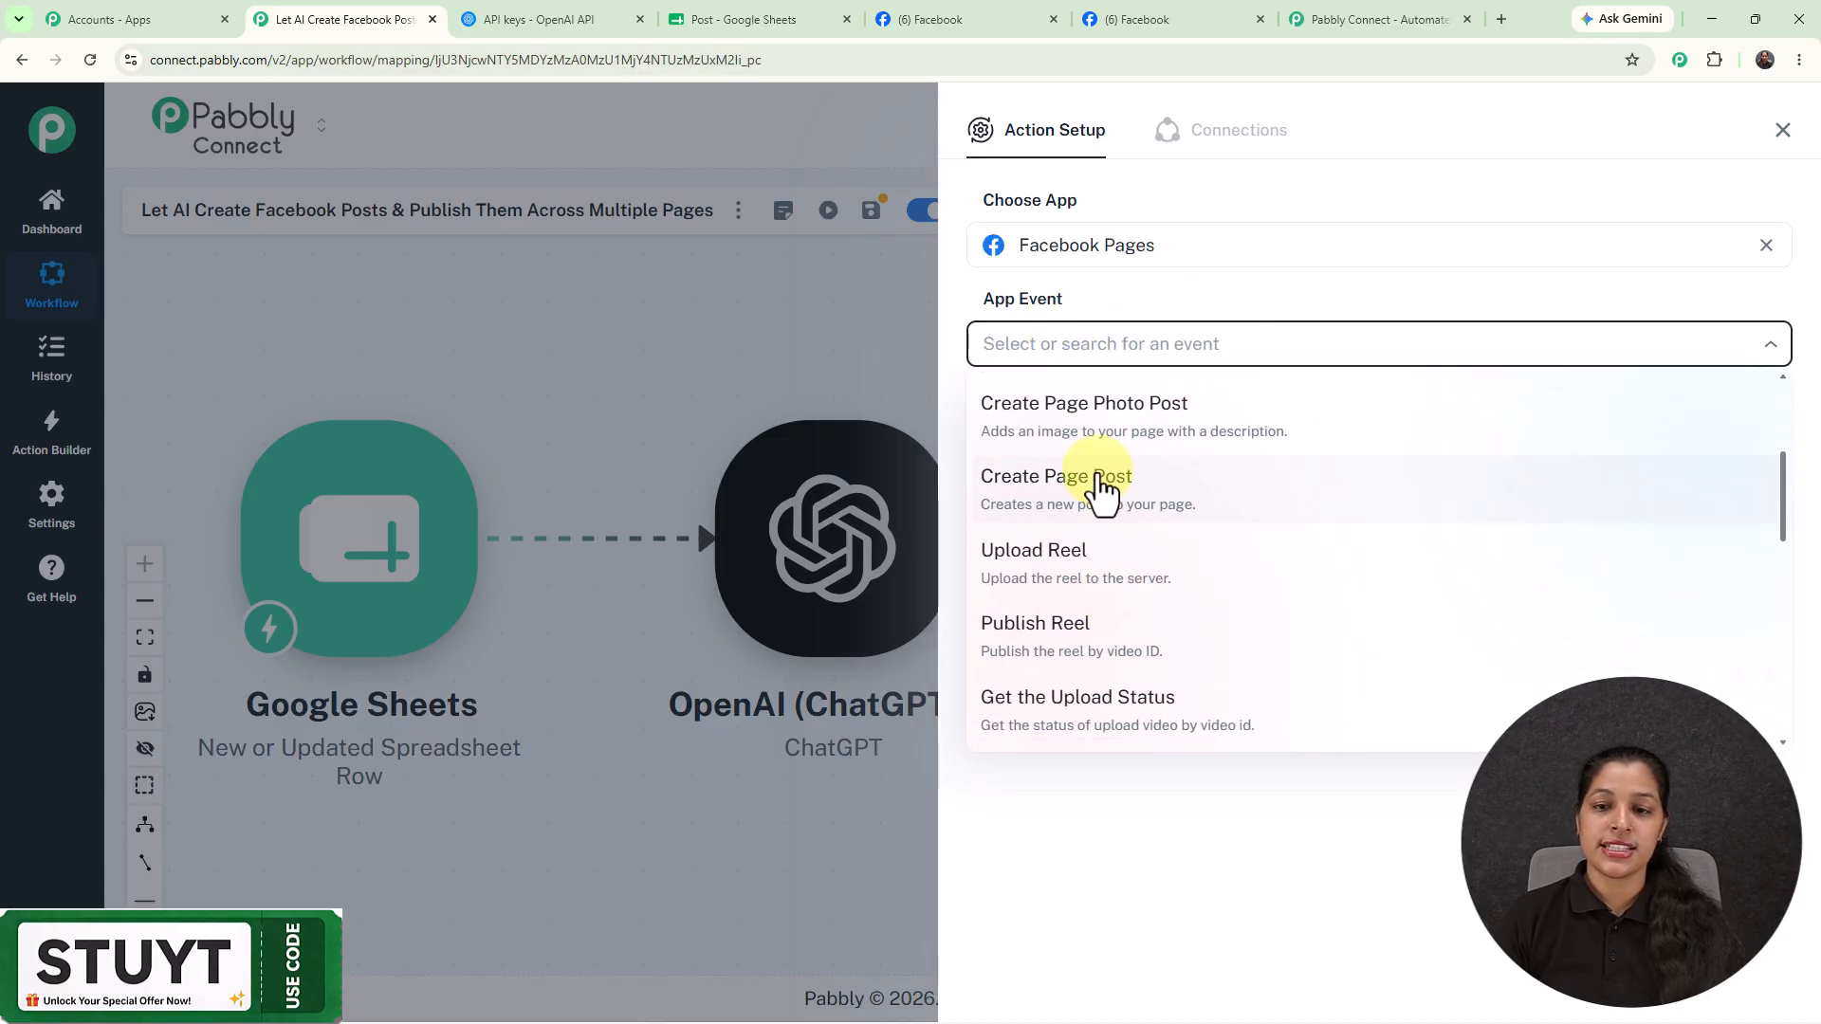
click(1098, 496)
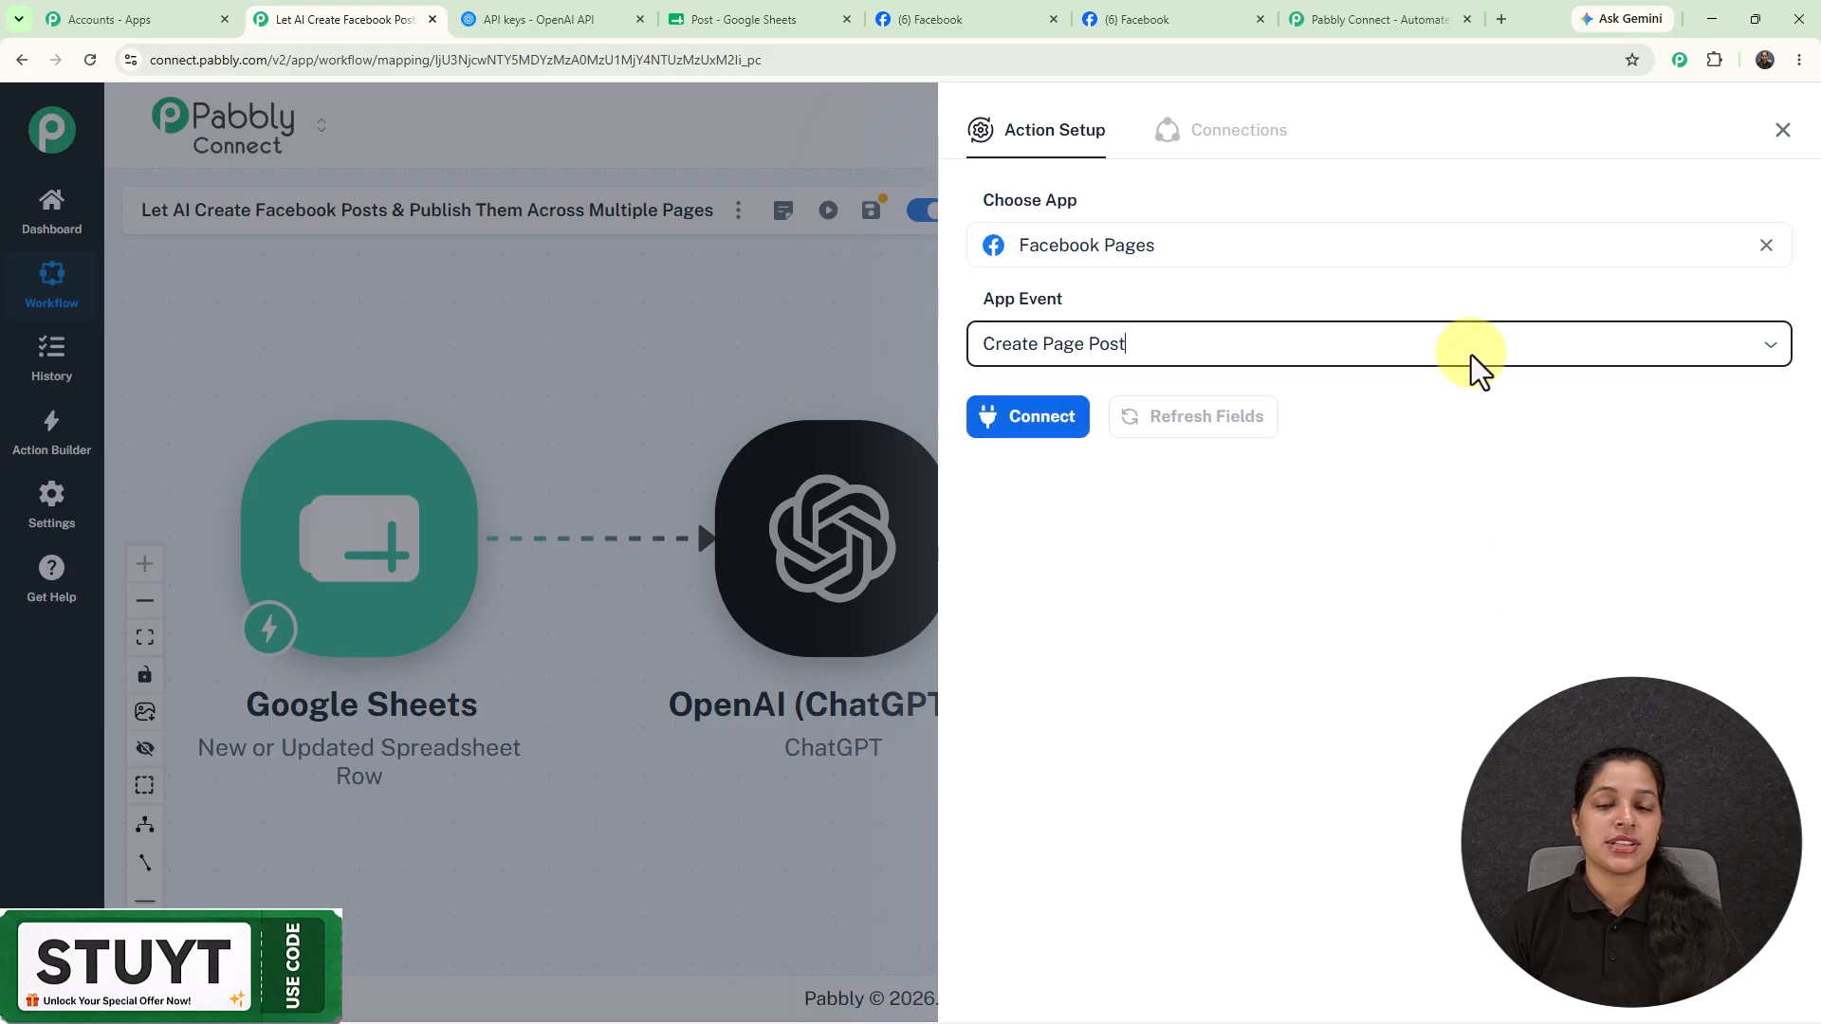
Connect the Facebook Pages action through a new connection, authorising Pabbly Connect with the Facebook account.
click(1049, 420)
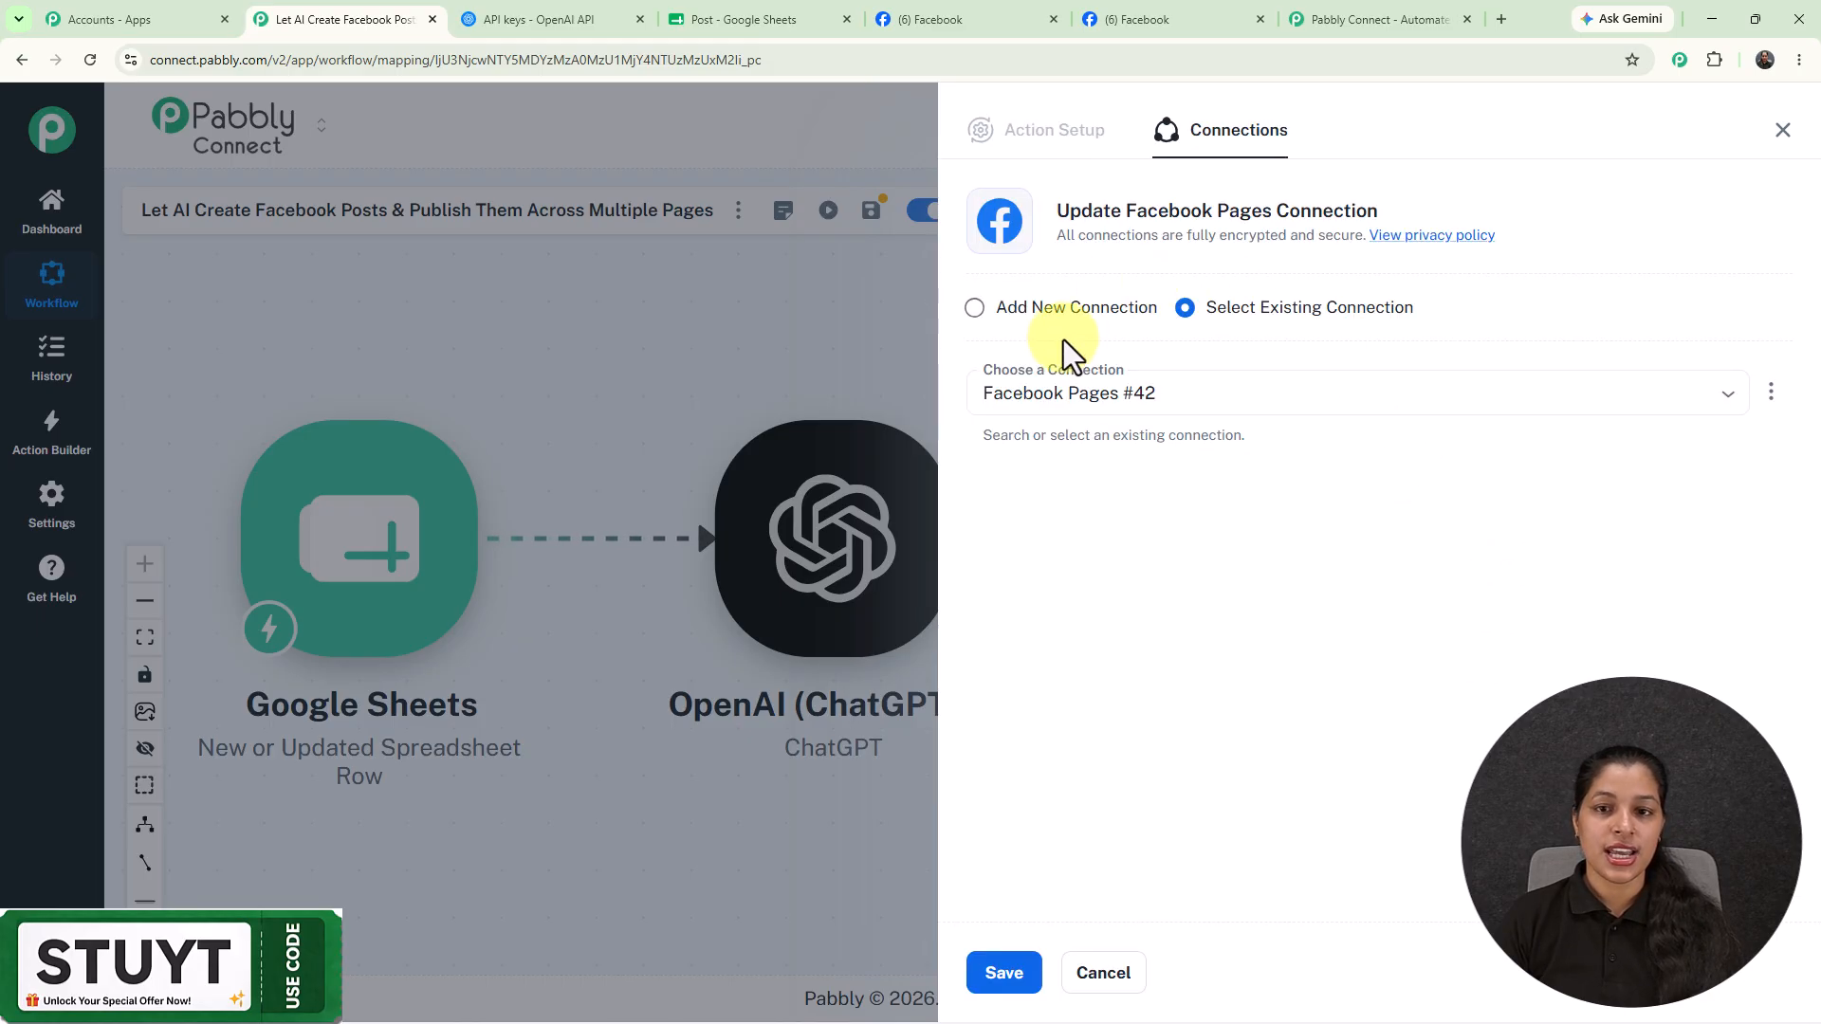
click(975, 308)
click(1091, 527)
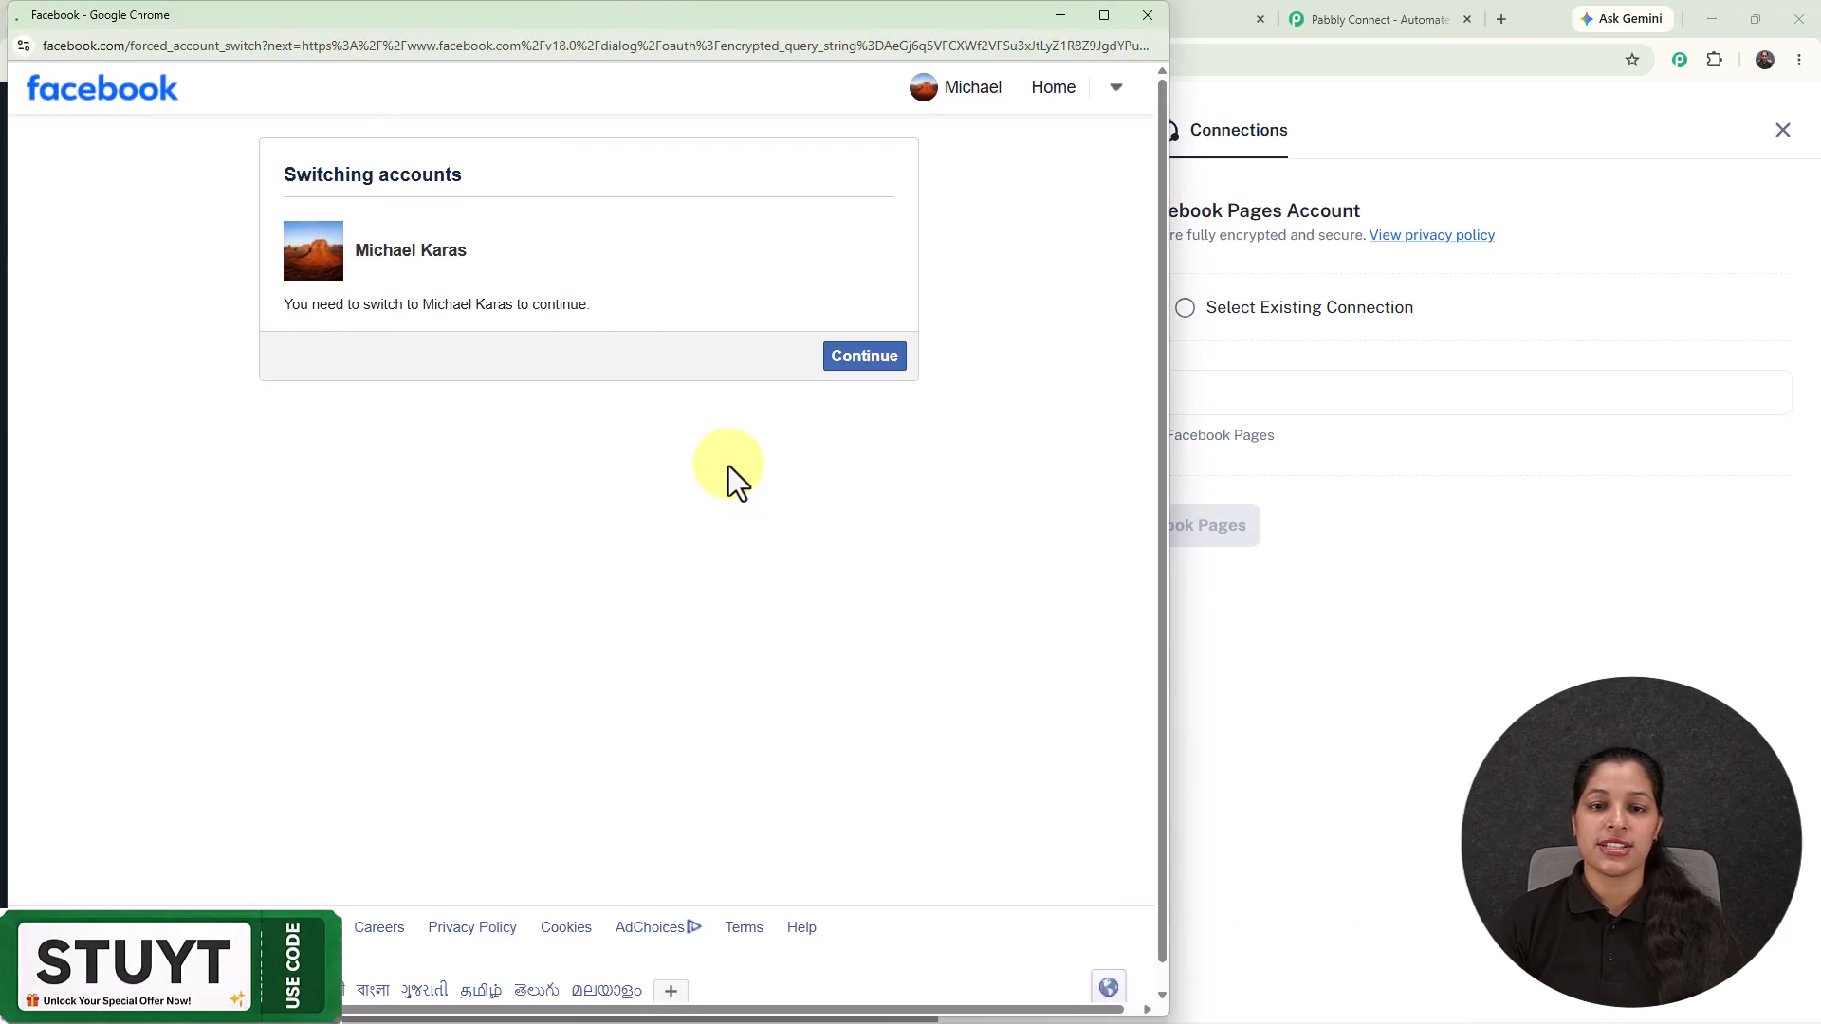
click(861, 365)
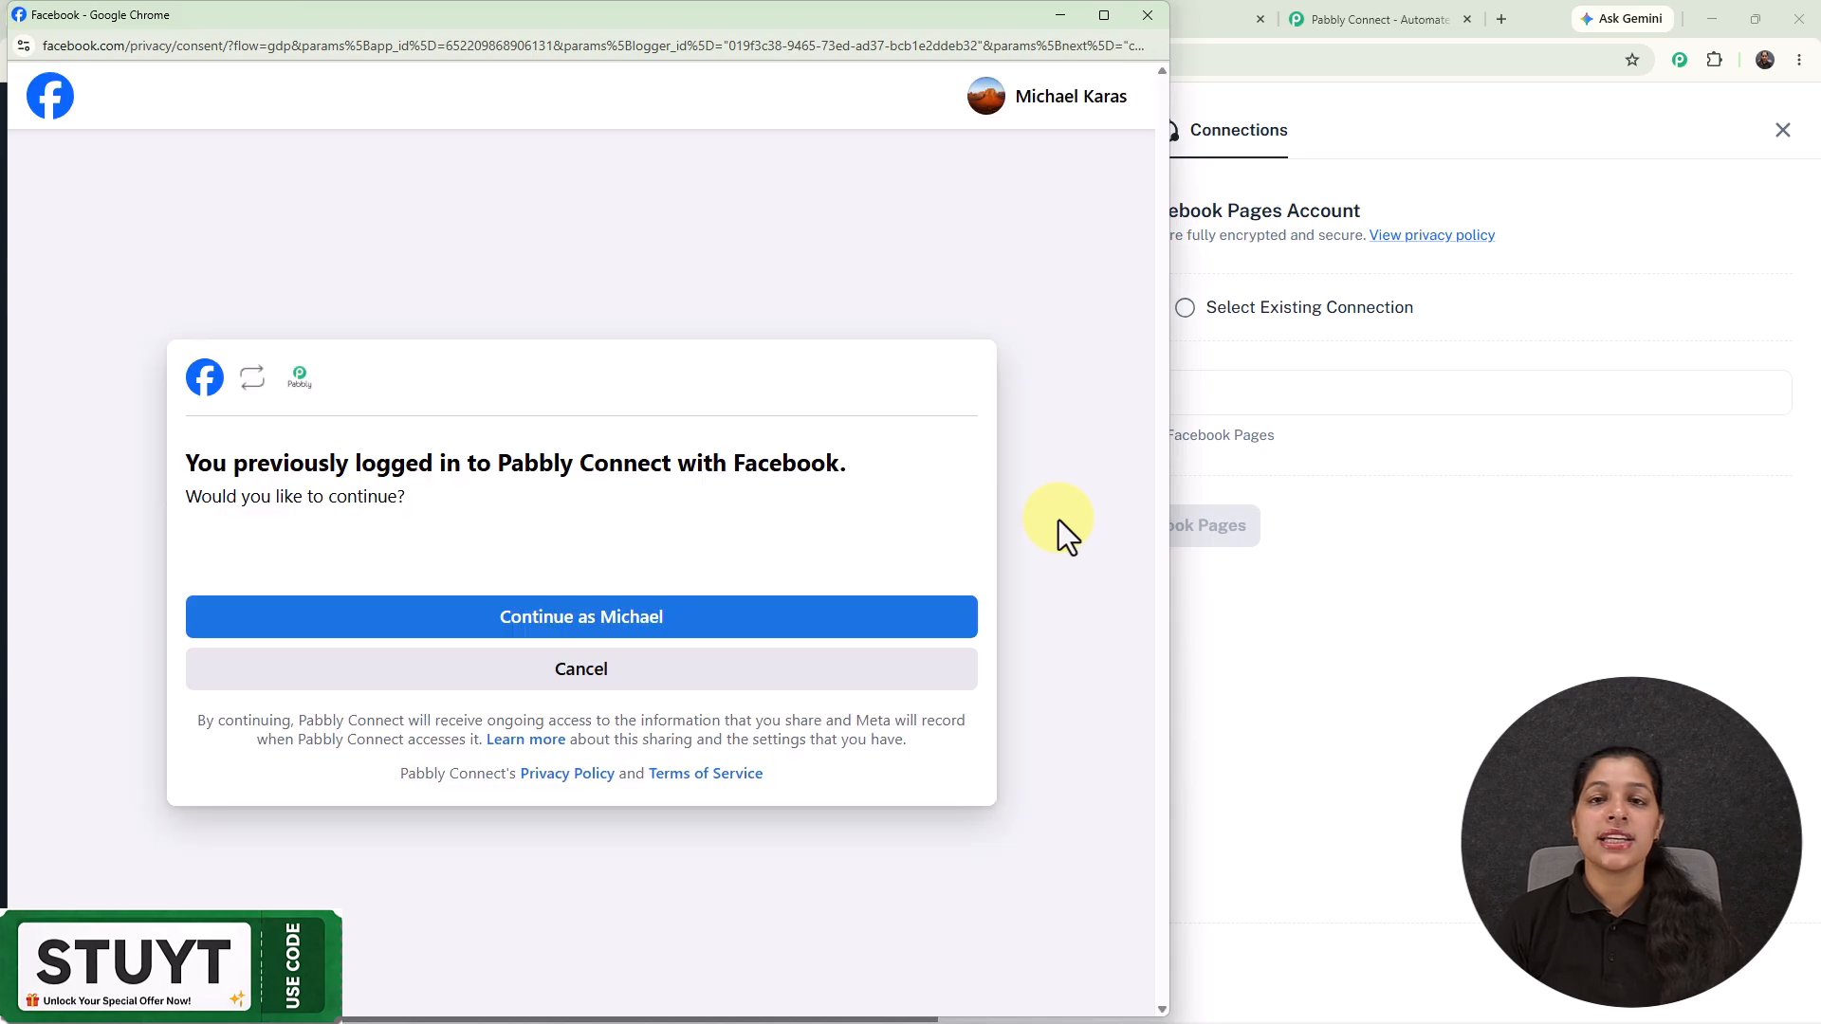
click(784, 631)
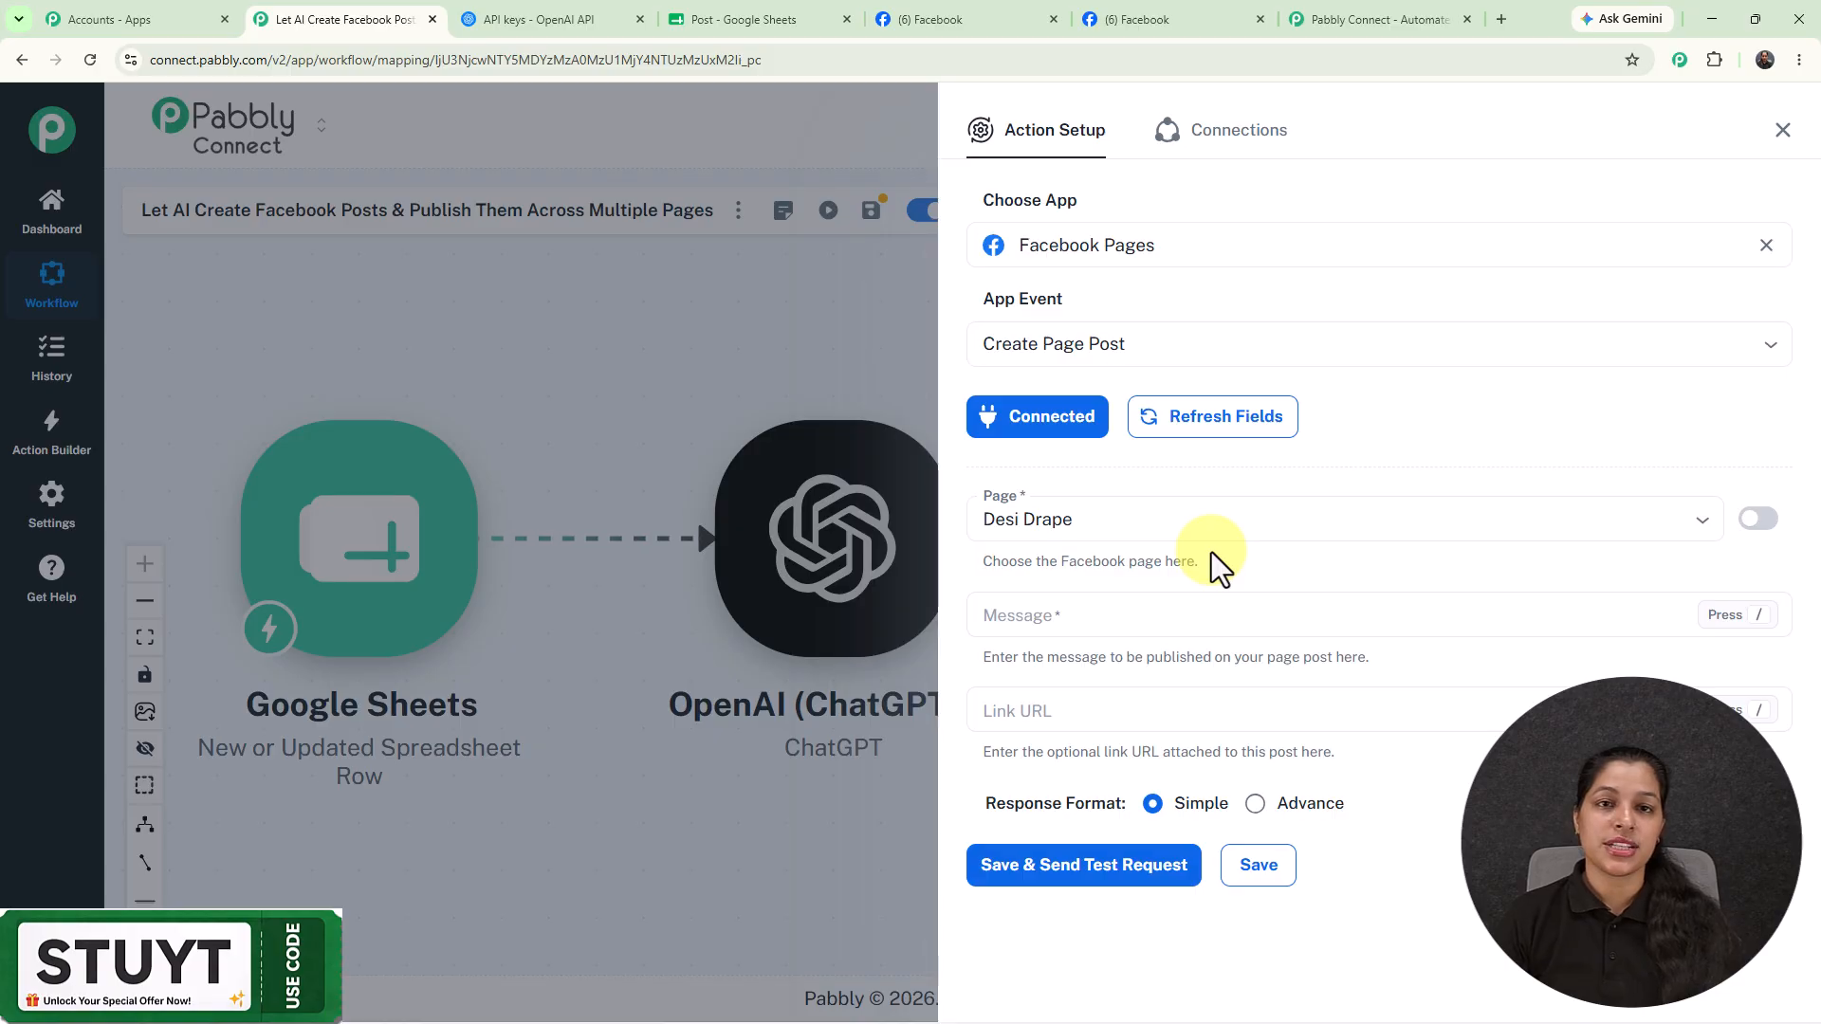
Check the two Facebook pages, The Magic Makers and Desi Drape, and set the action's page to The Magic Makers.
click(939, 19)
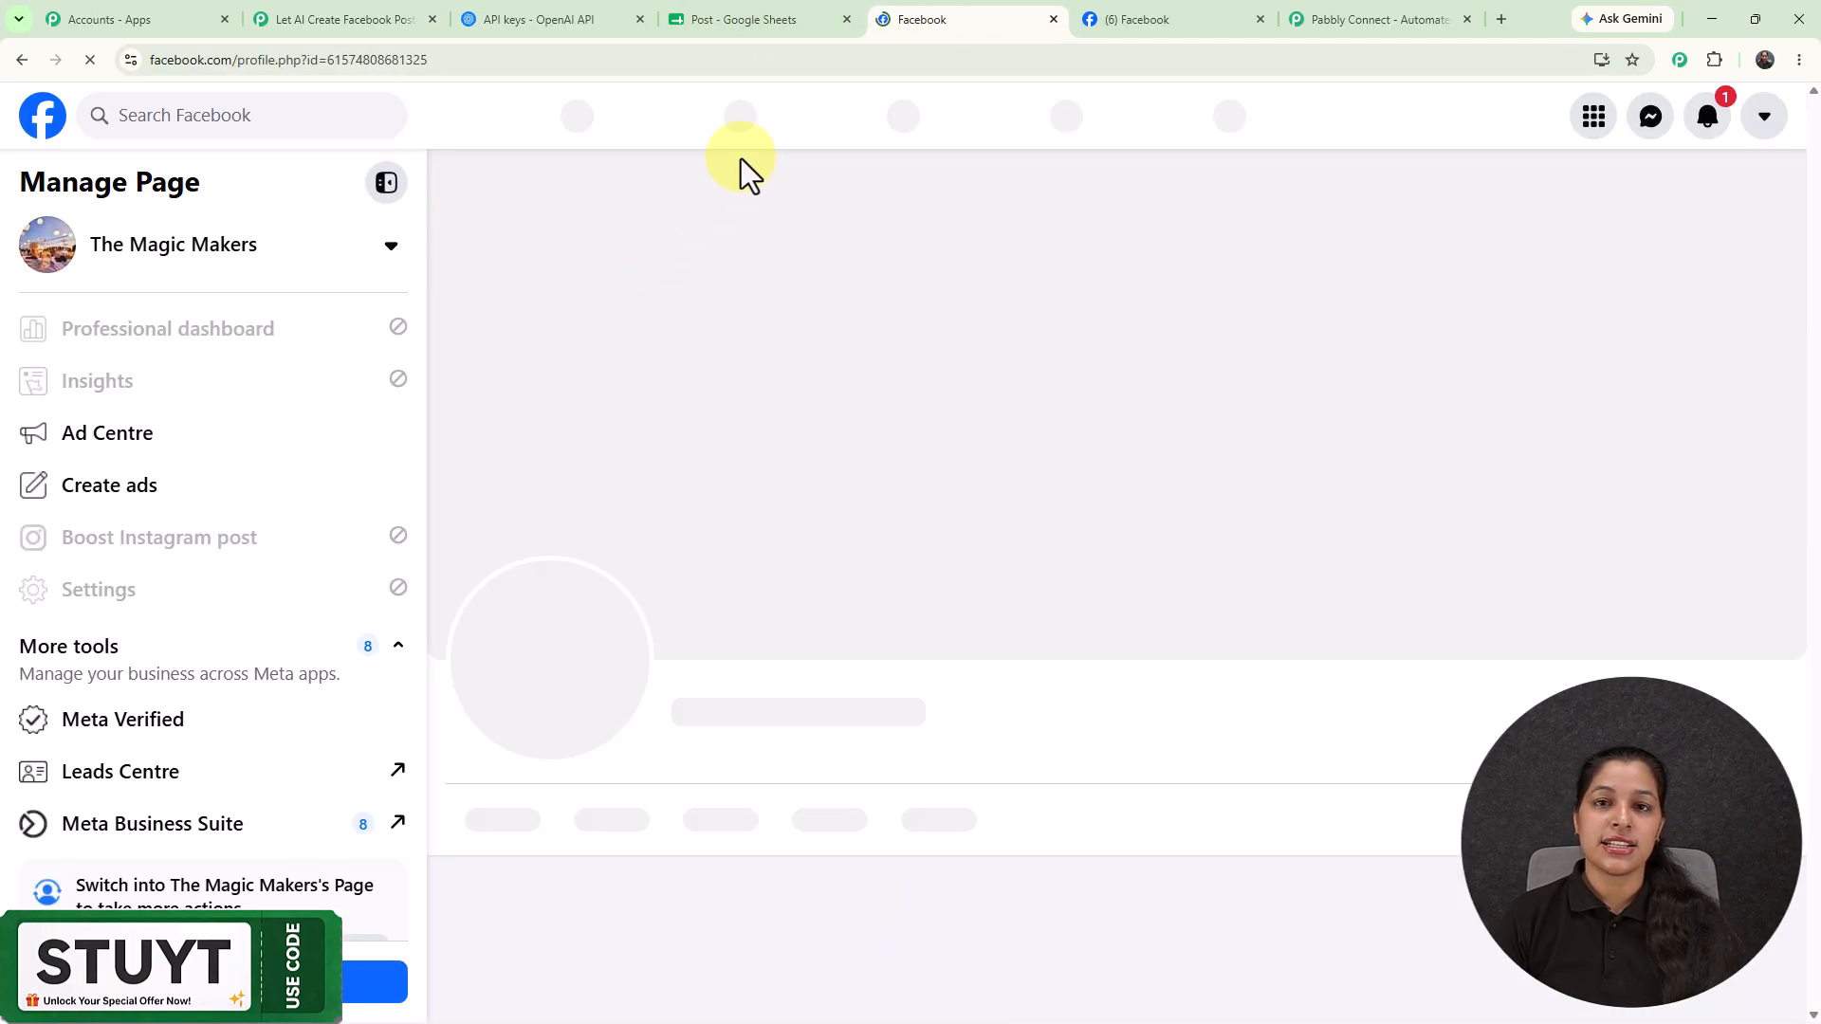
click(1113, 29)
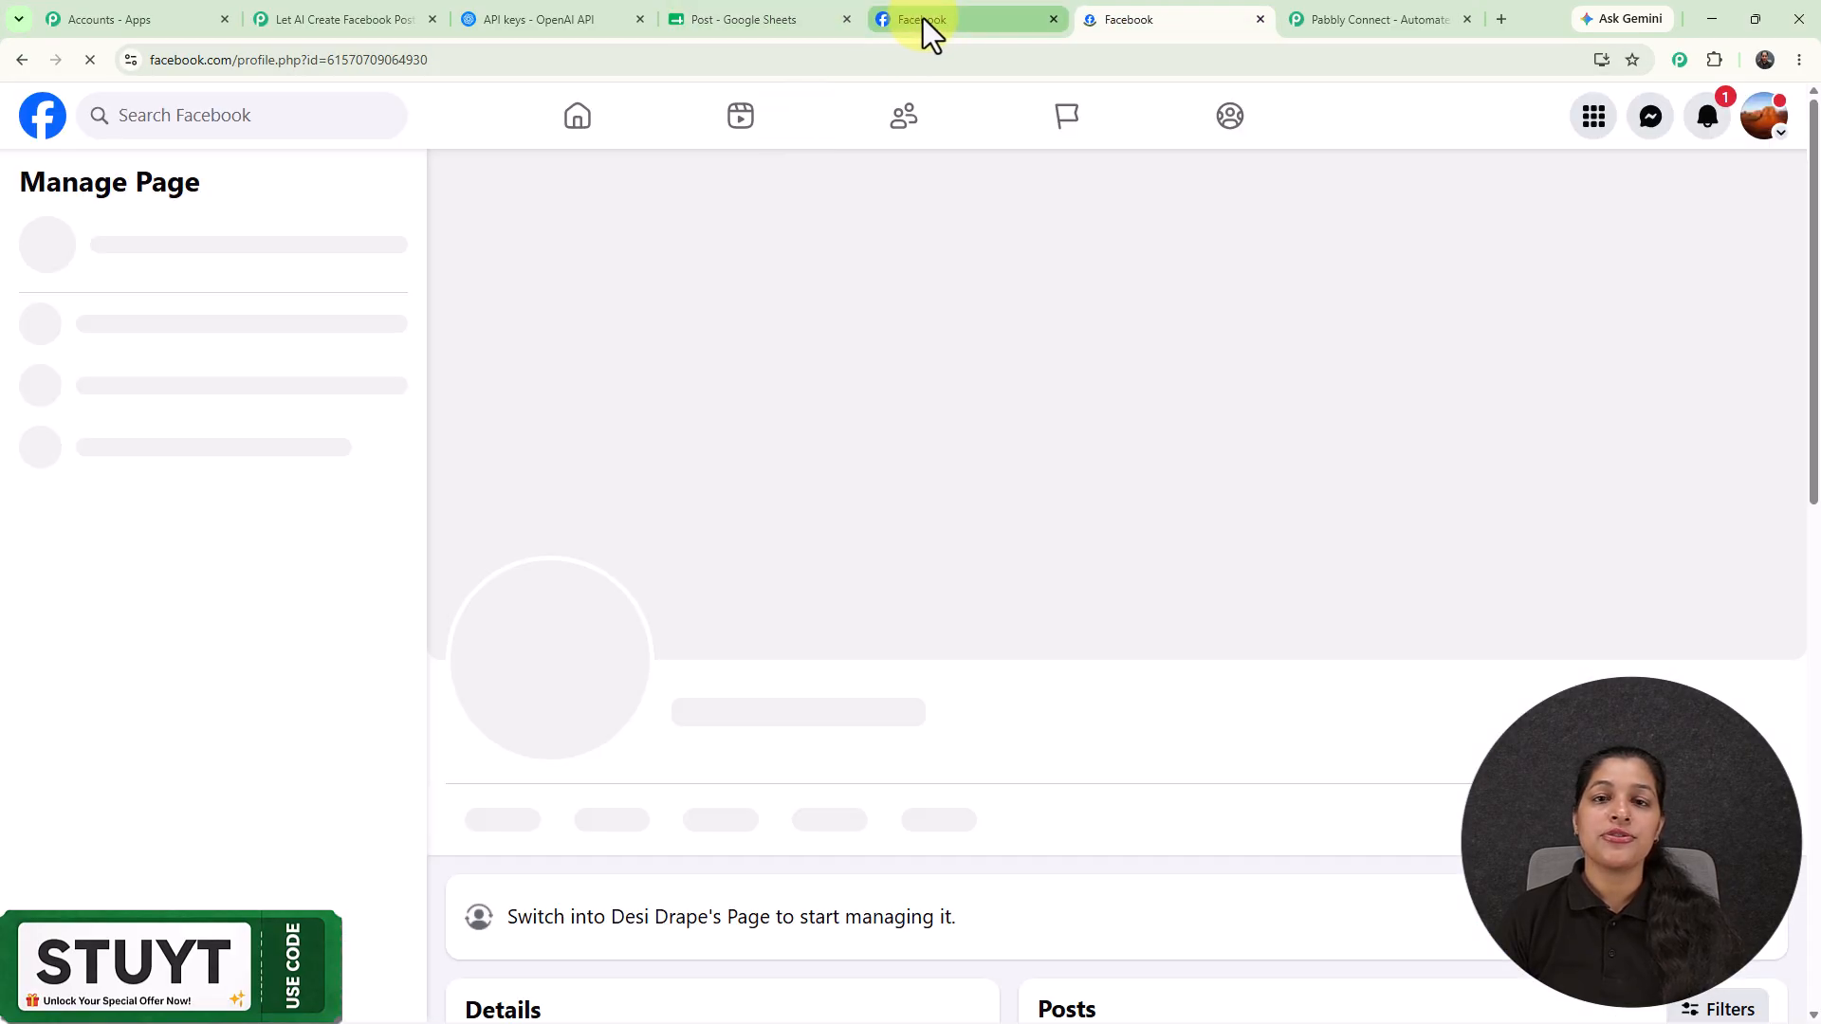
click(924, 19)
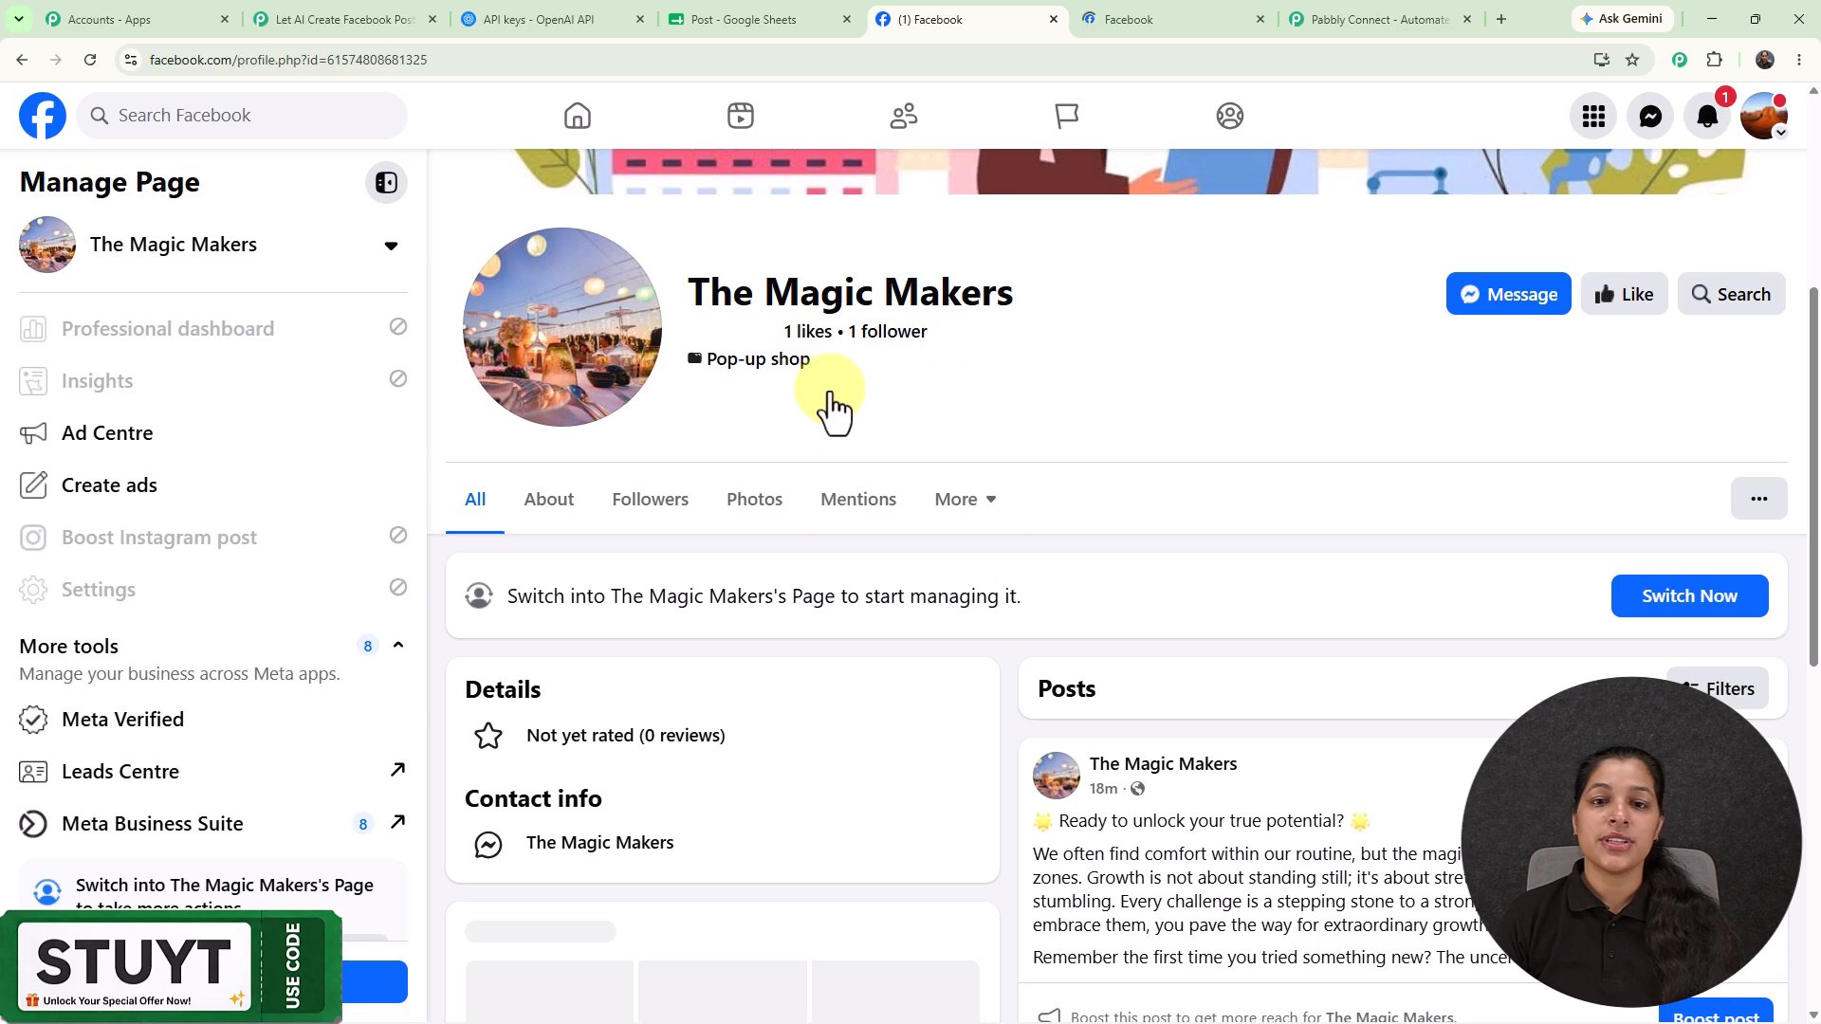
scroll(838, 389, up, 5)
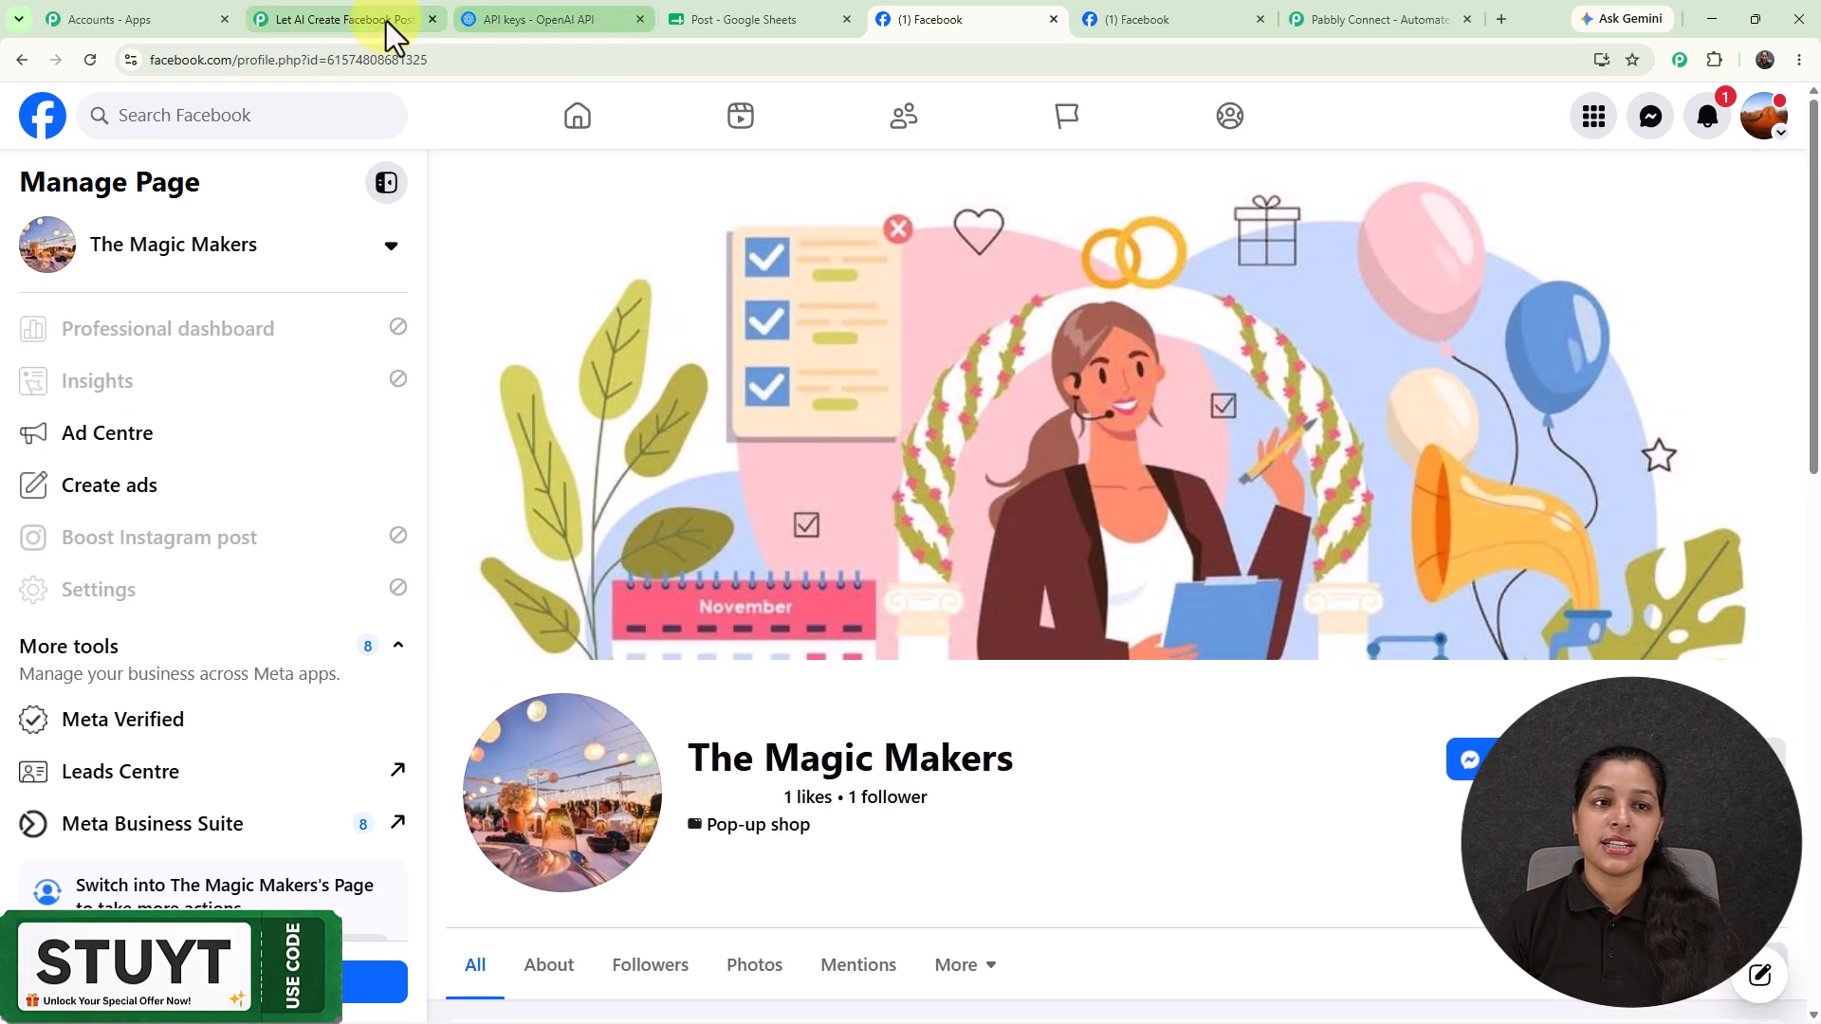
click(1168, 7)
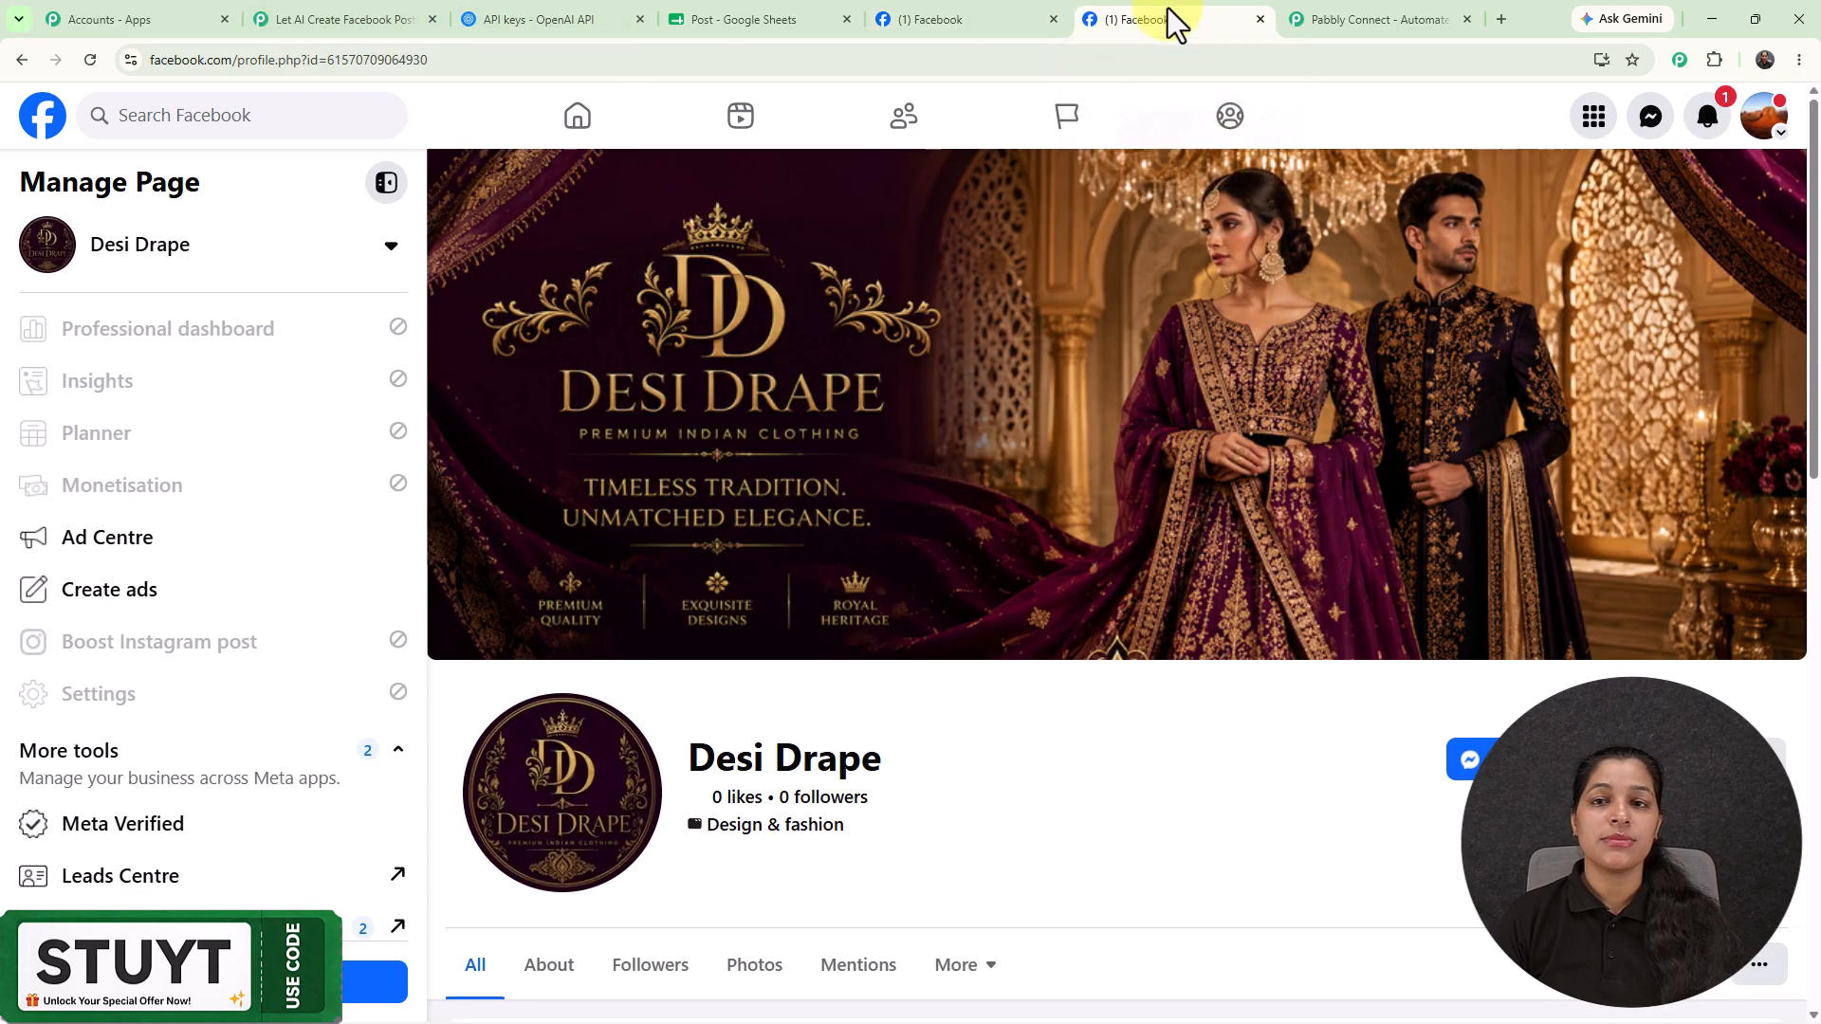
click(399, 19)
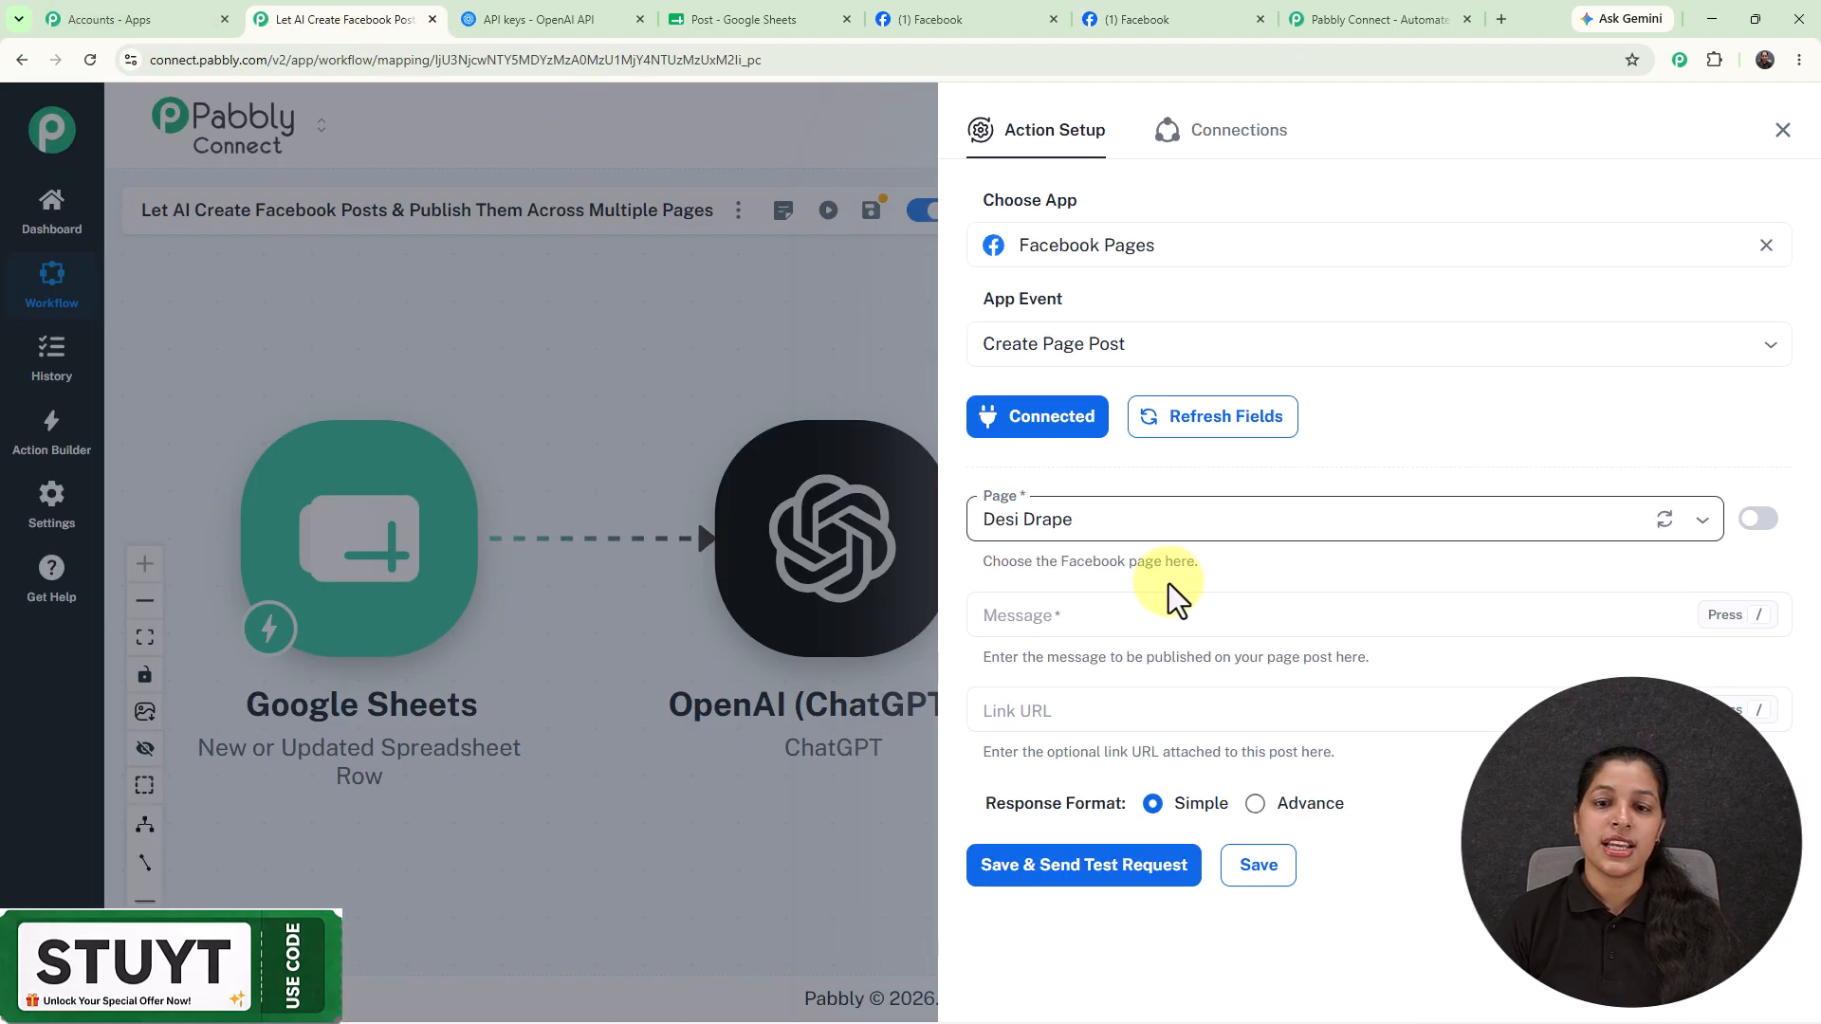
click(1134, 508)
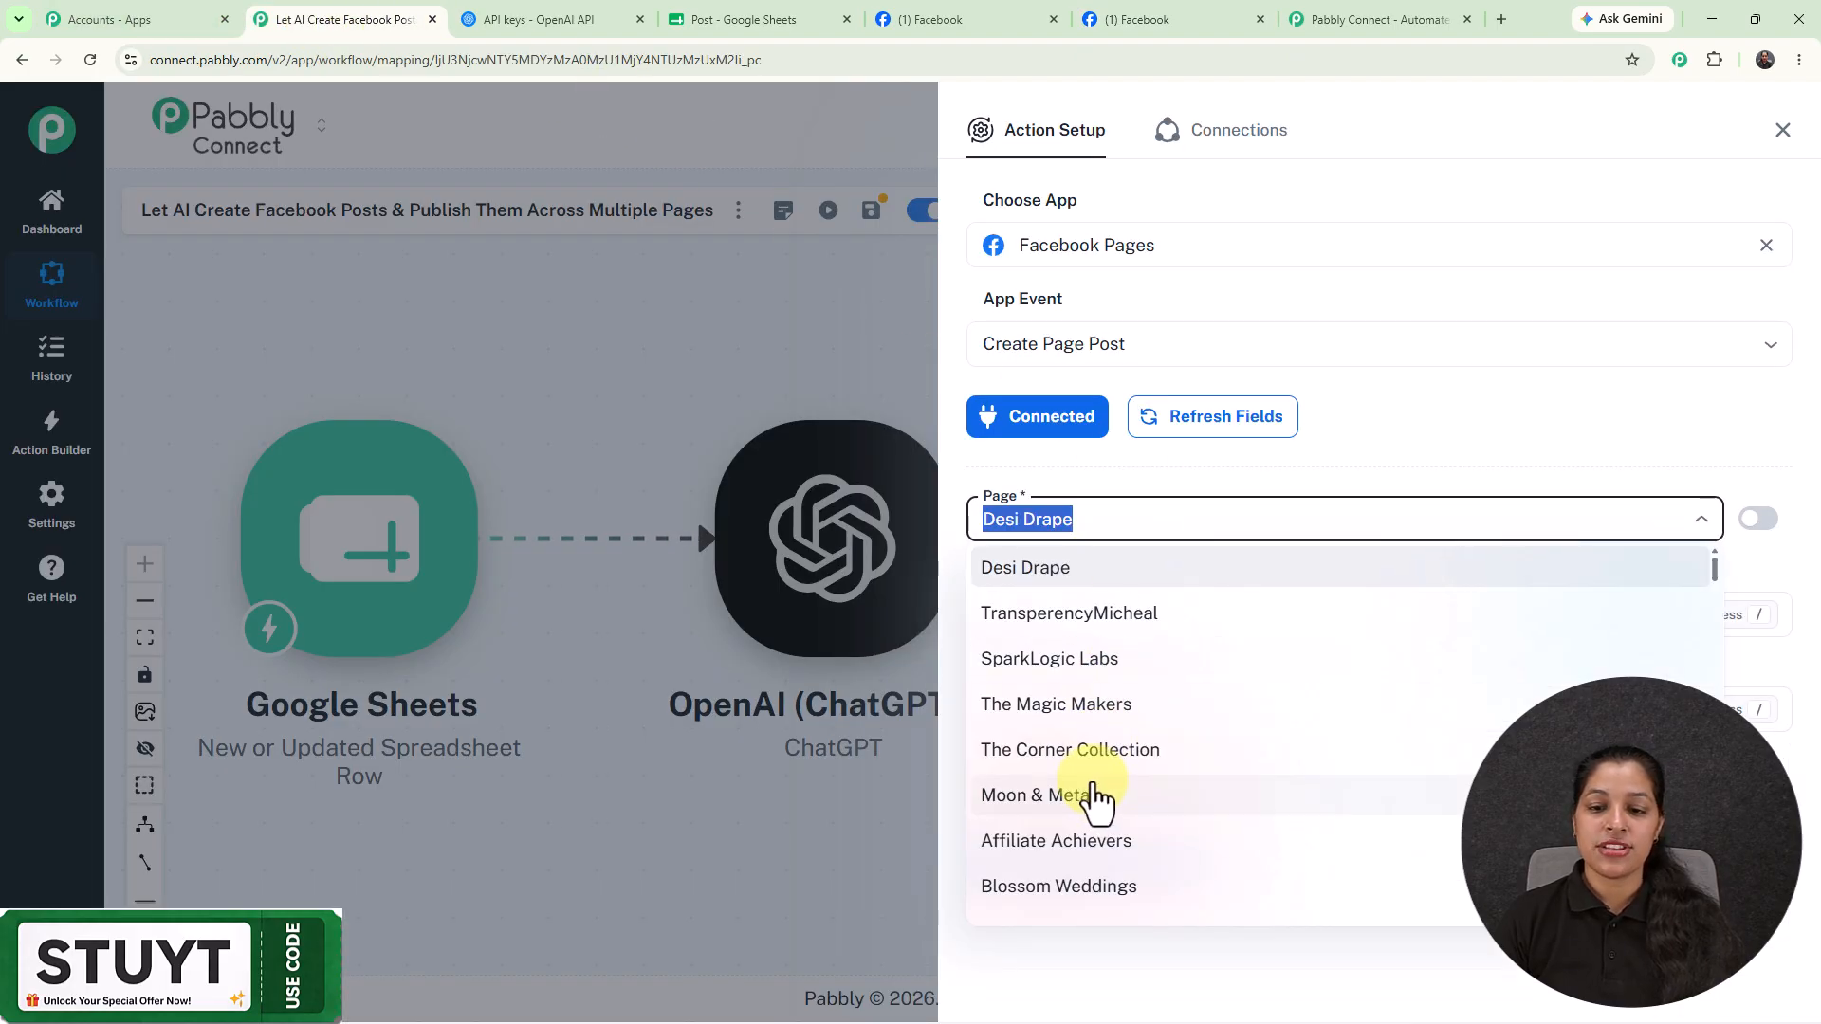
click(1079, 710)
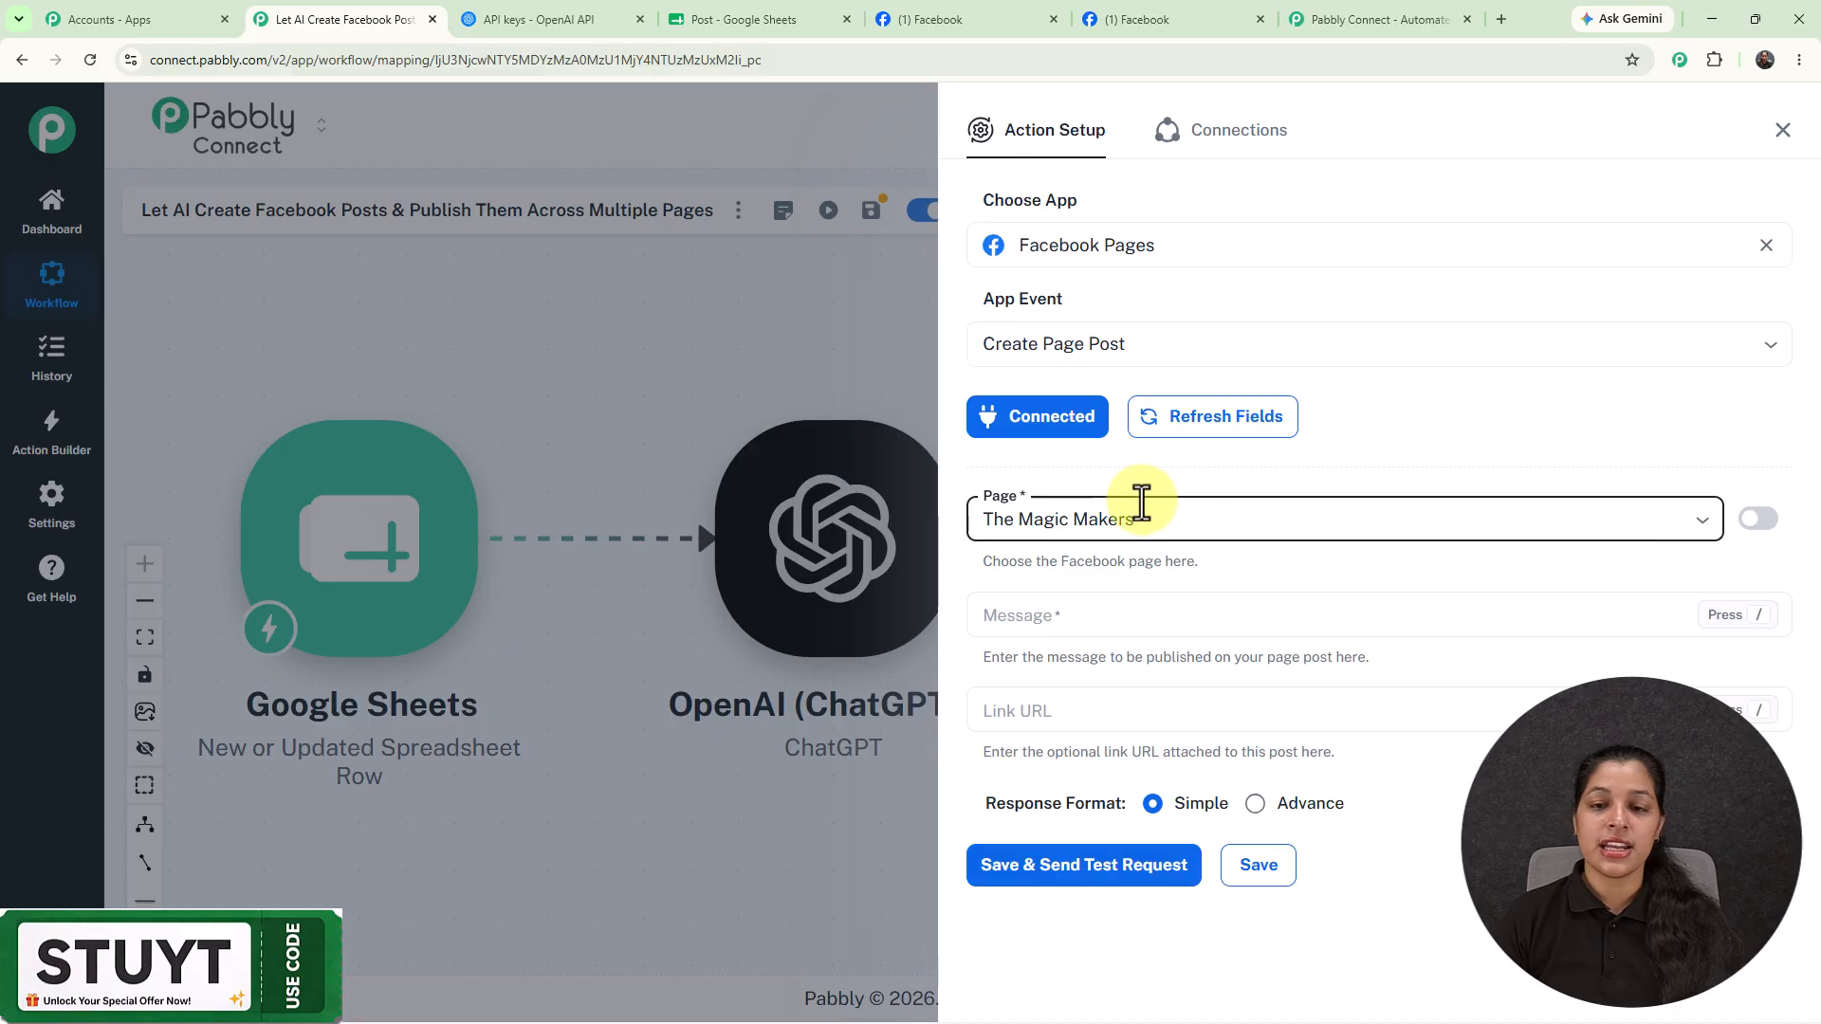
Map the ChatGPT step's "choices 0 message content" value into the Facebook post's Message.
click(1127, 617)
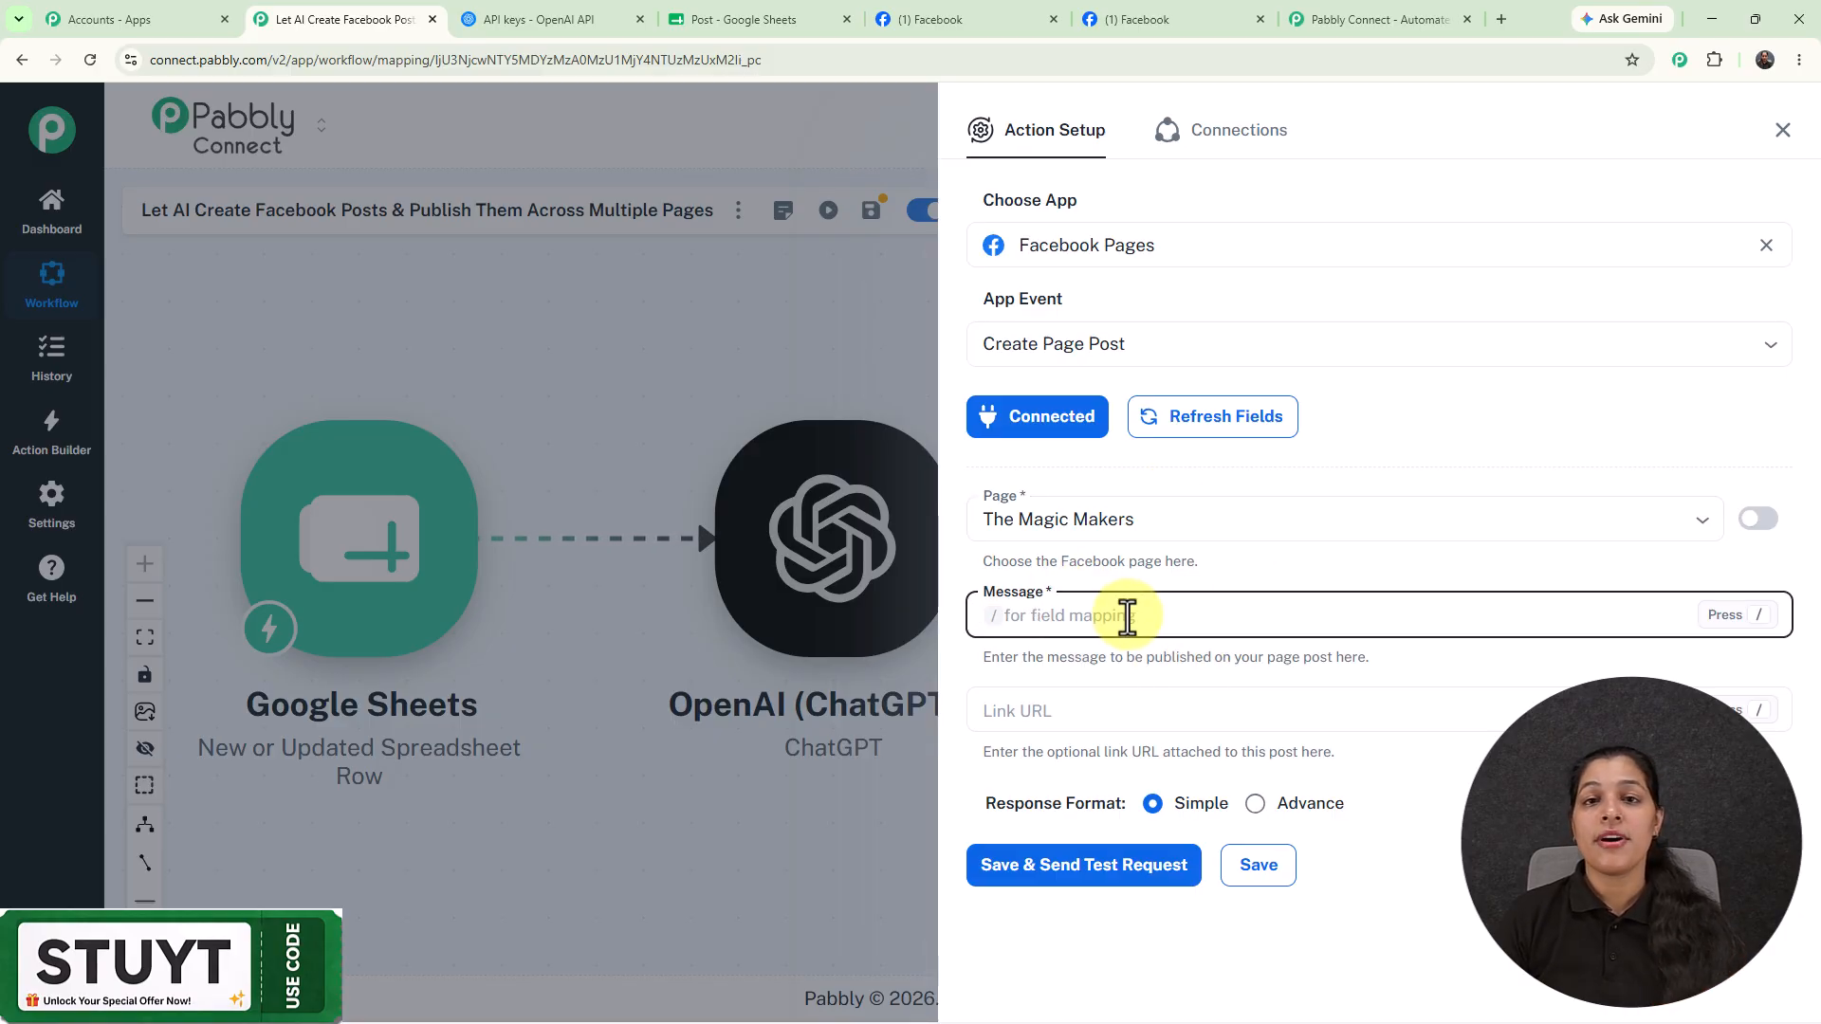
text(/)
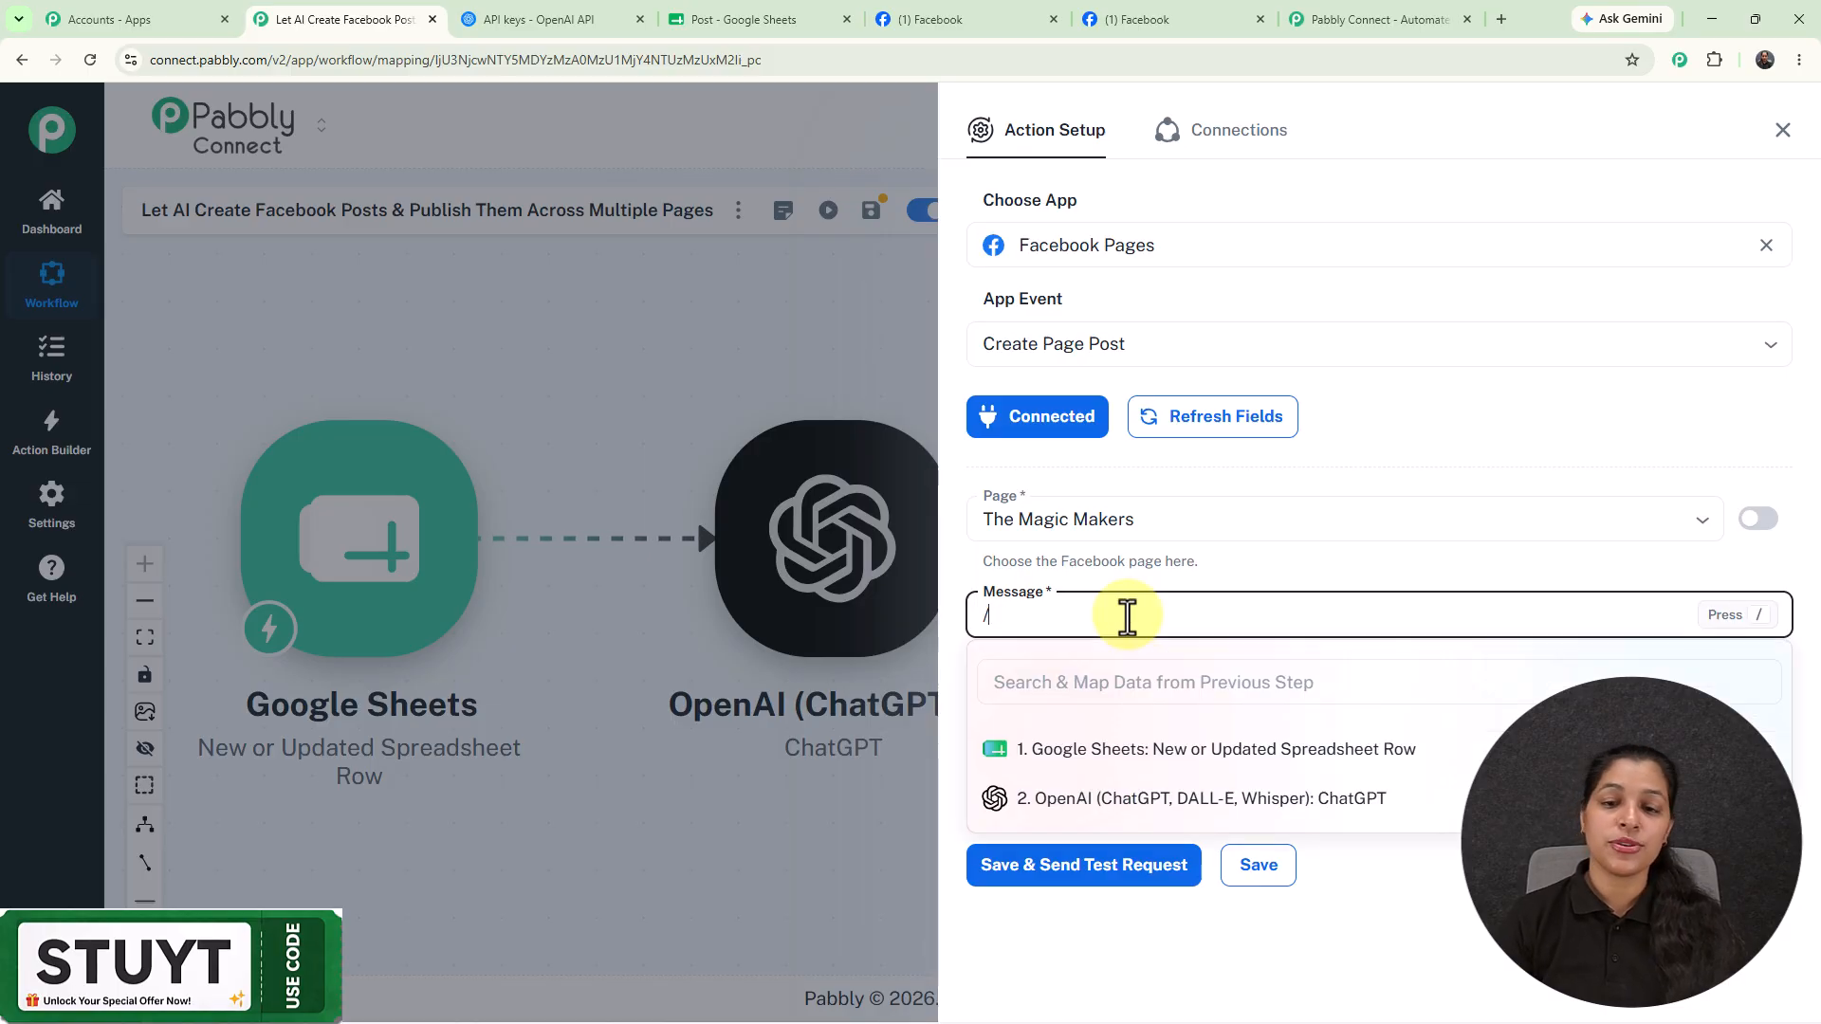
click(1148, 811)
scroll(1280, 911, down, 3)
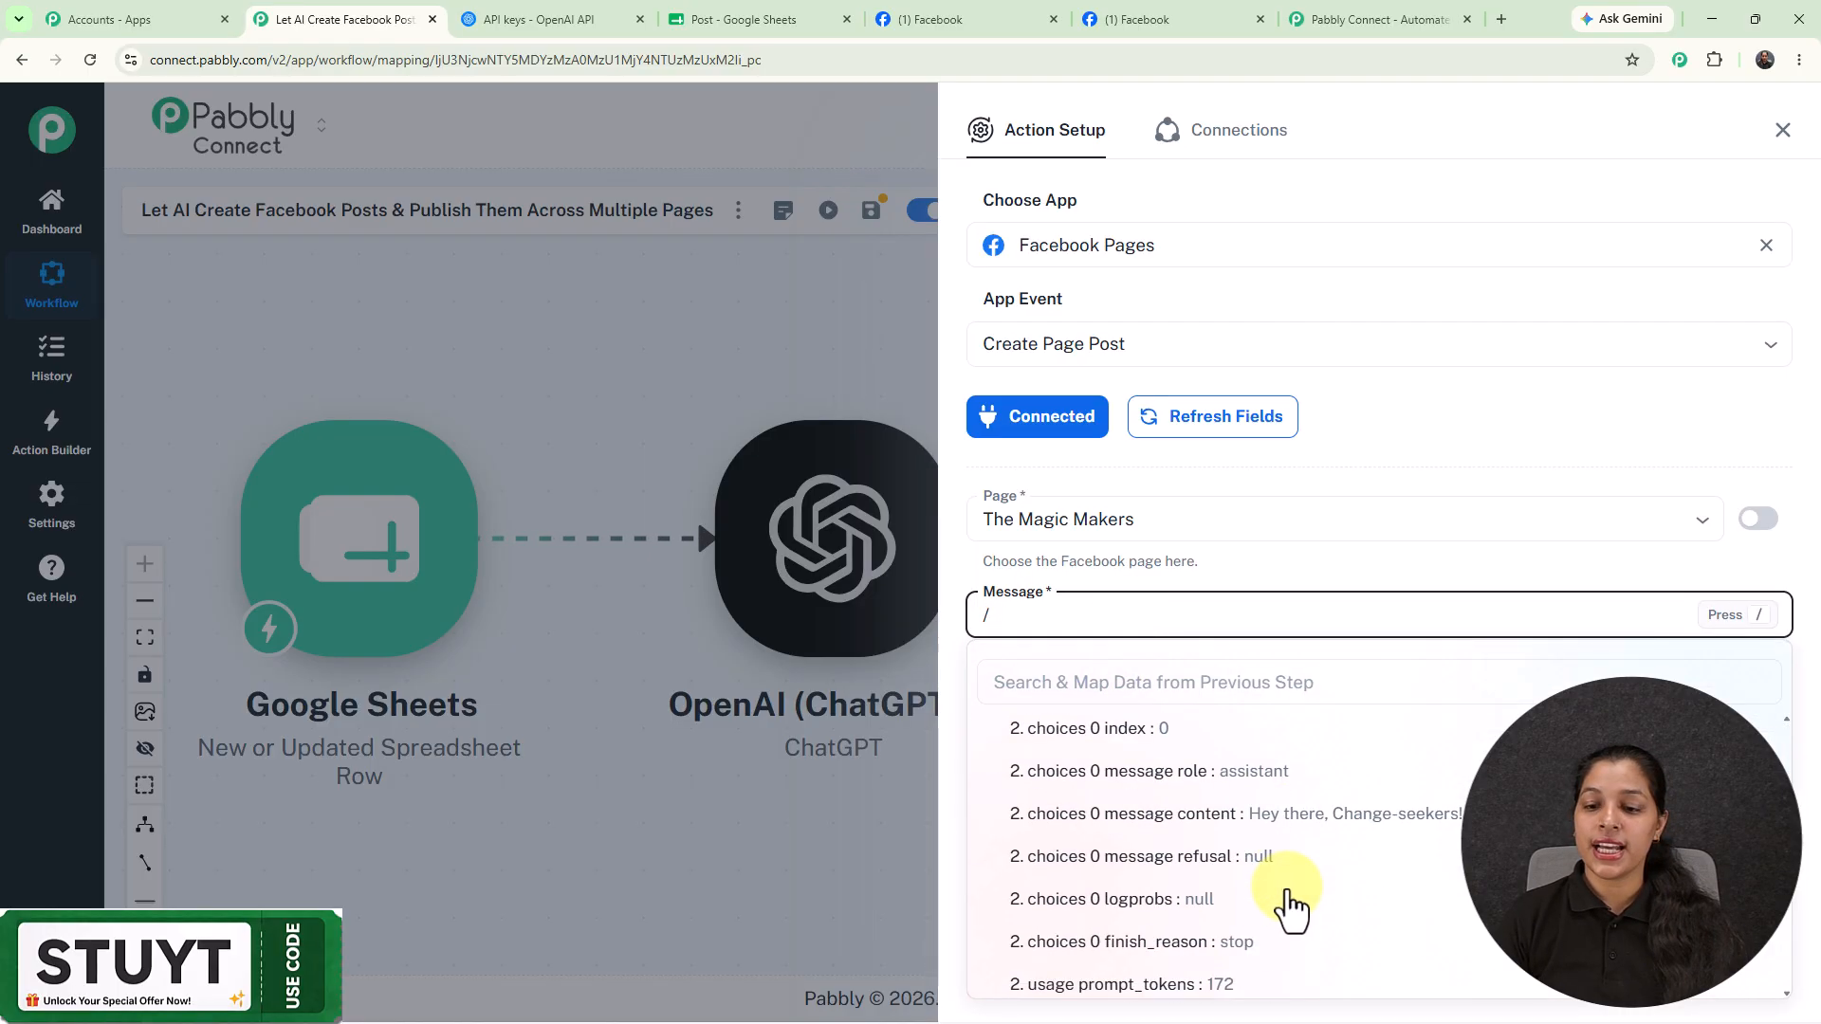
click(1293, 825)
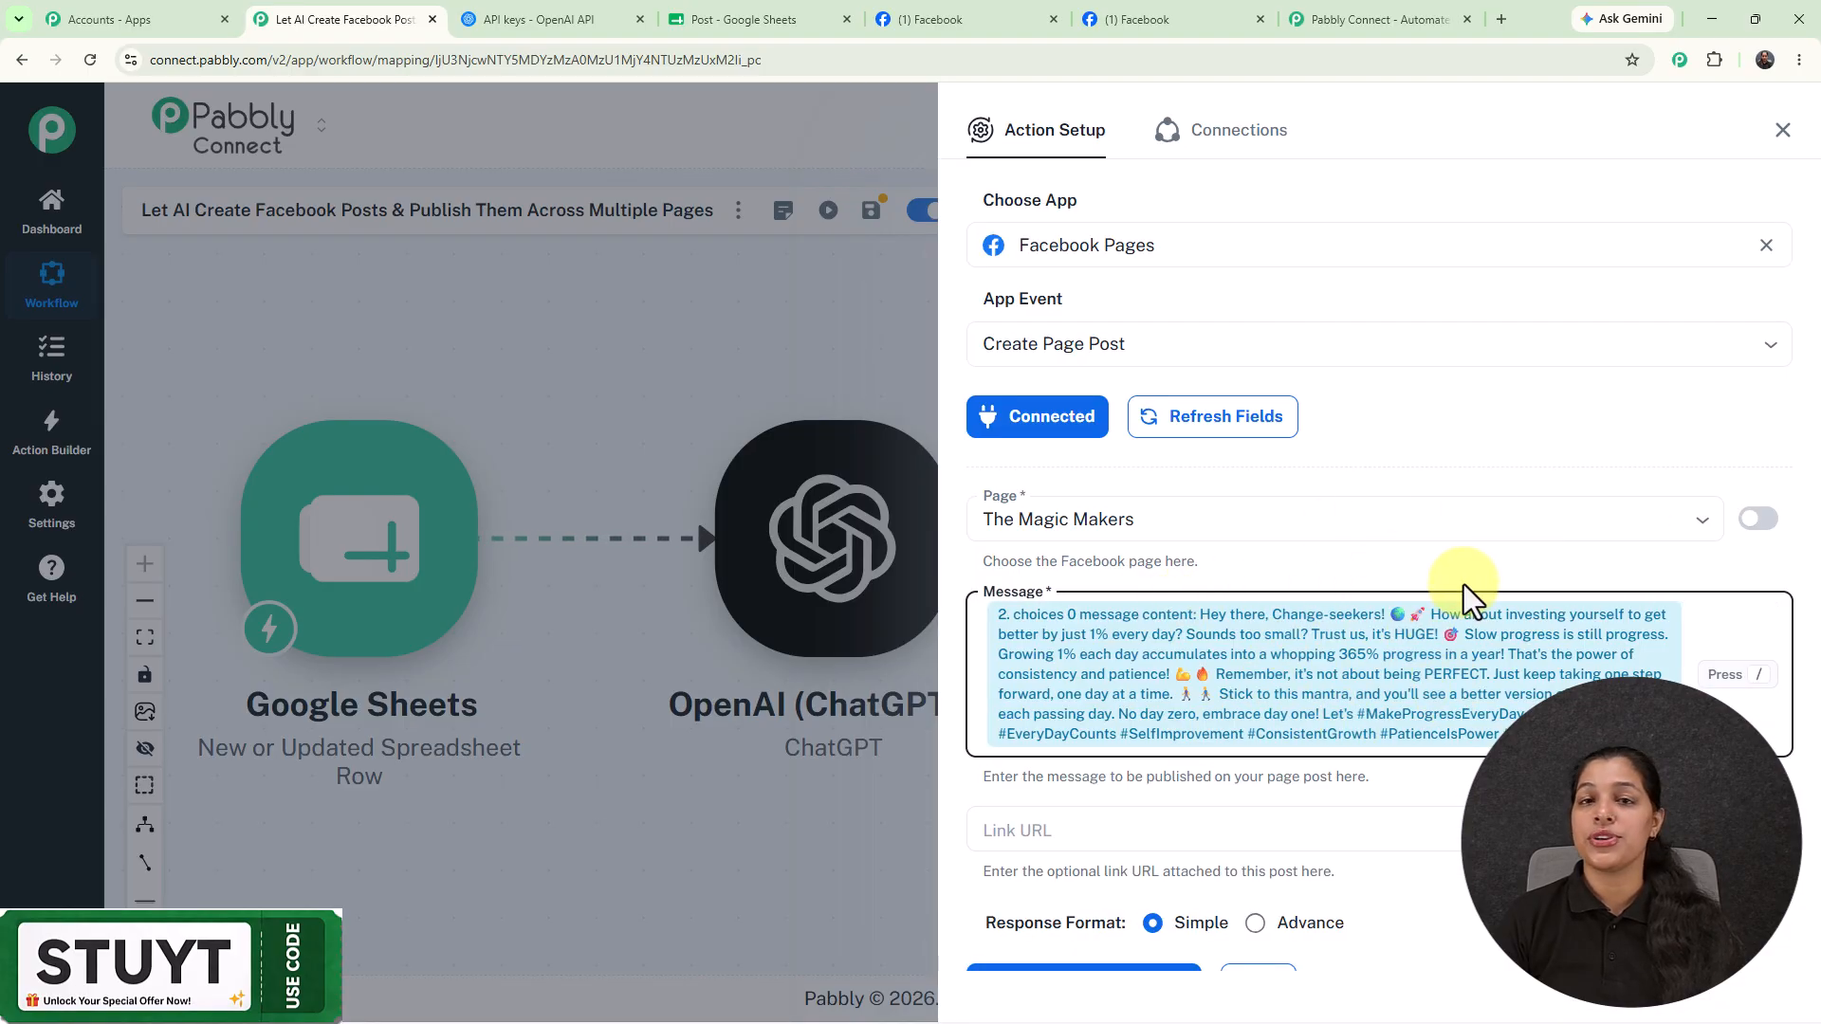
Save the Facebook Pages action with a test request and review the received response.
scroll(1475, 574, down, 1)
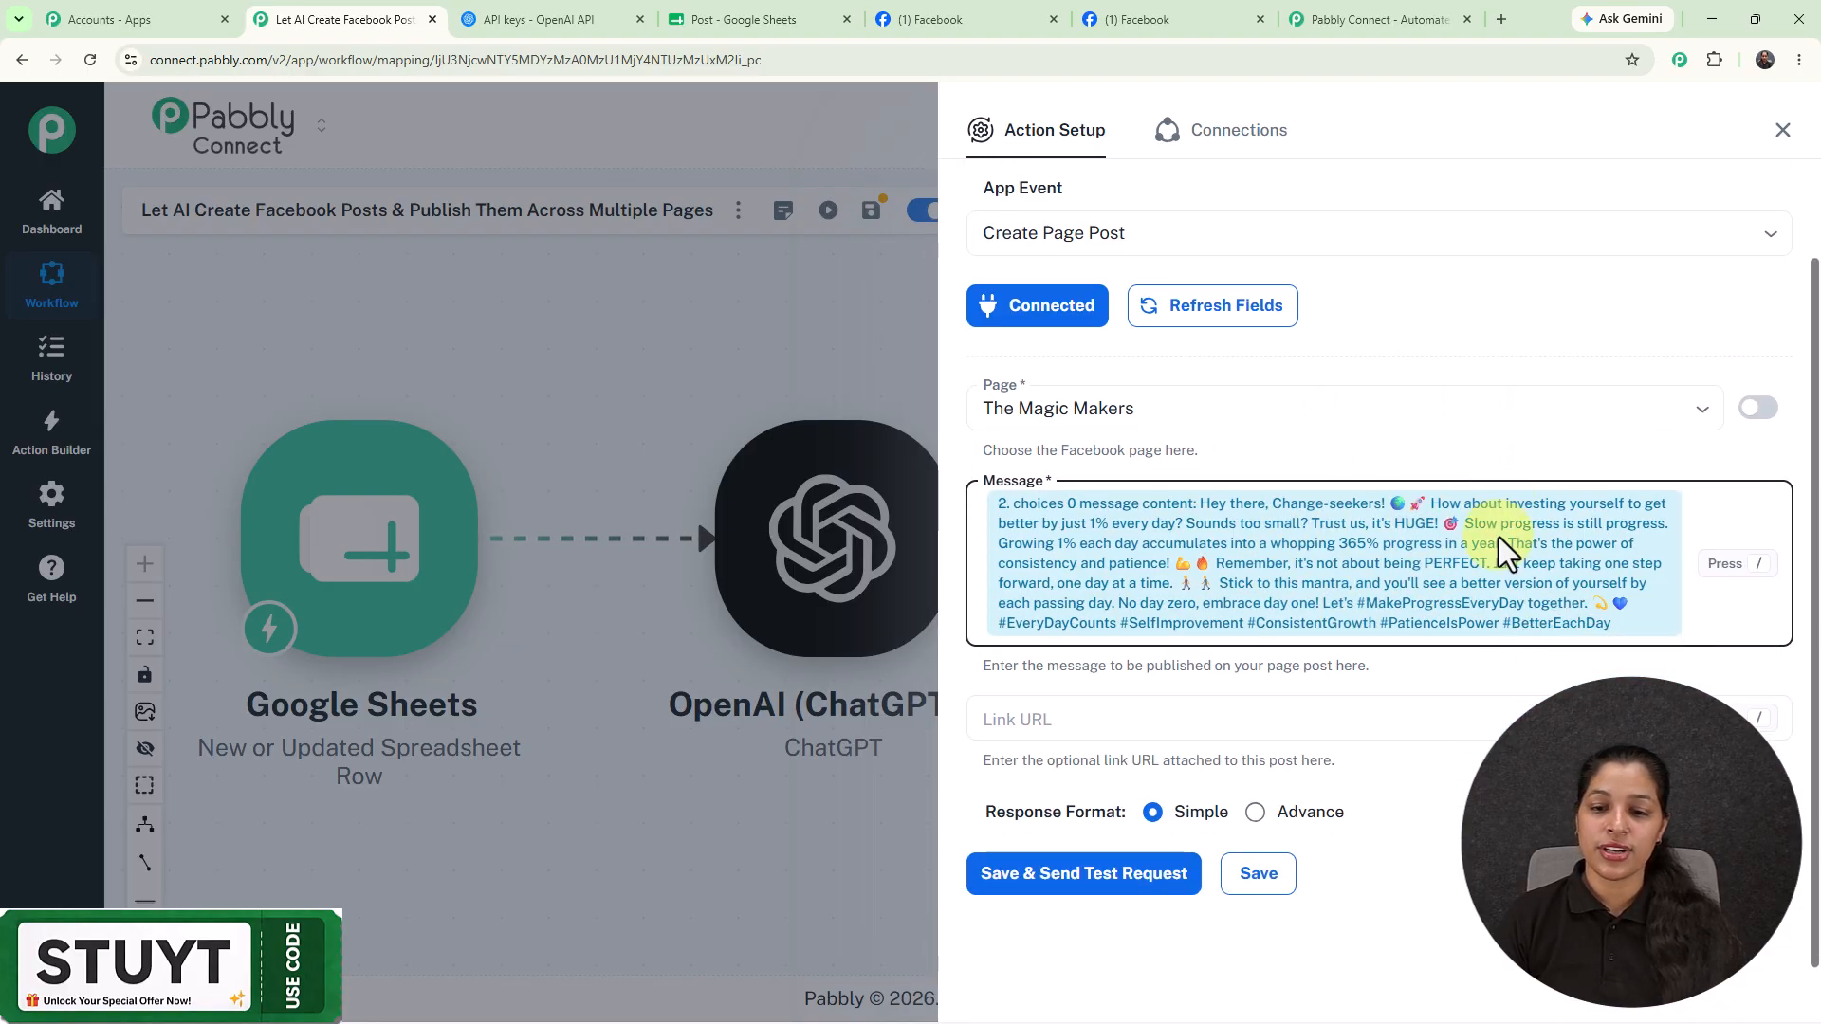
click(1137, 878)
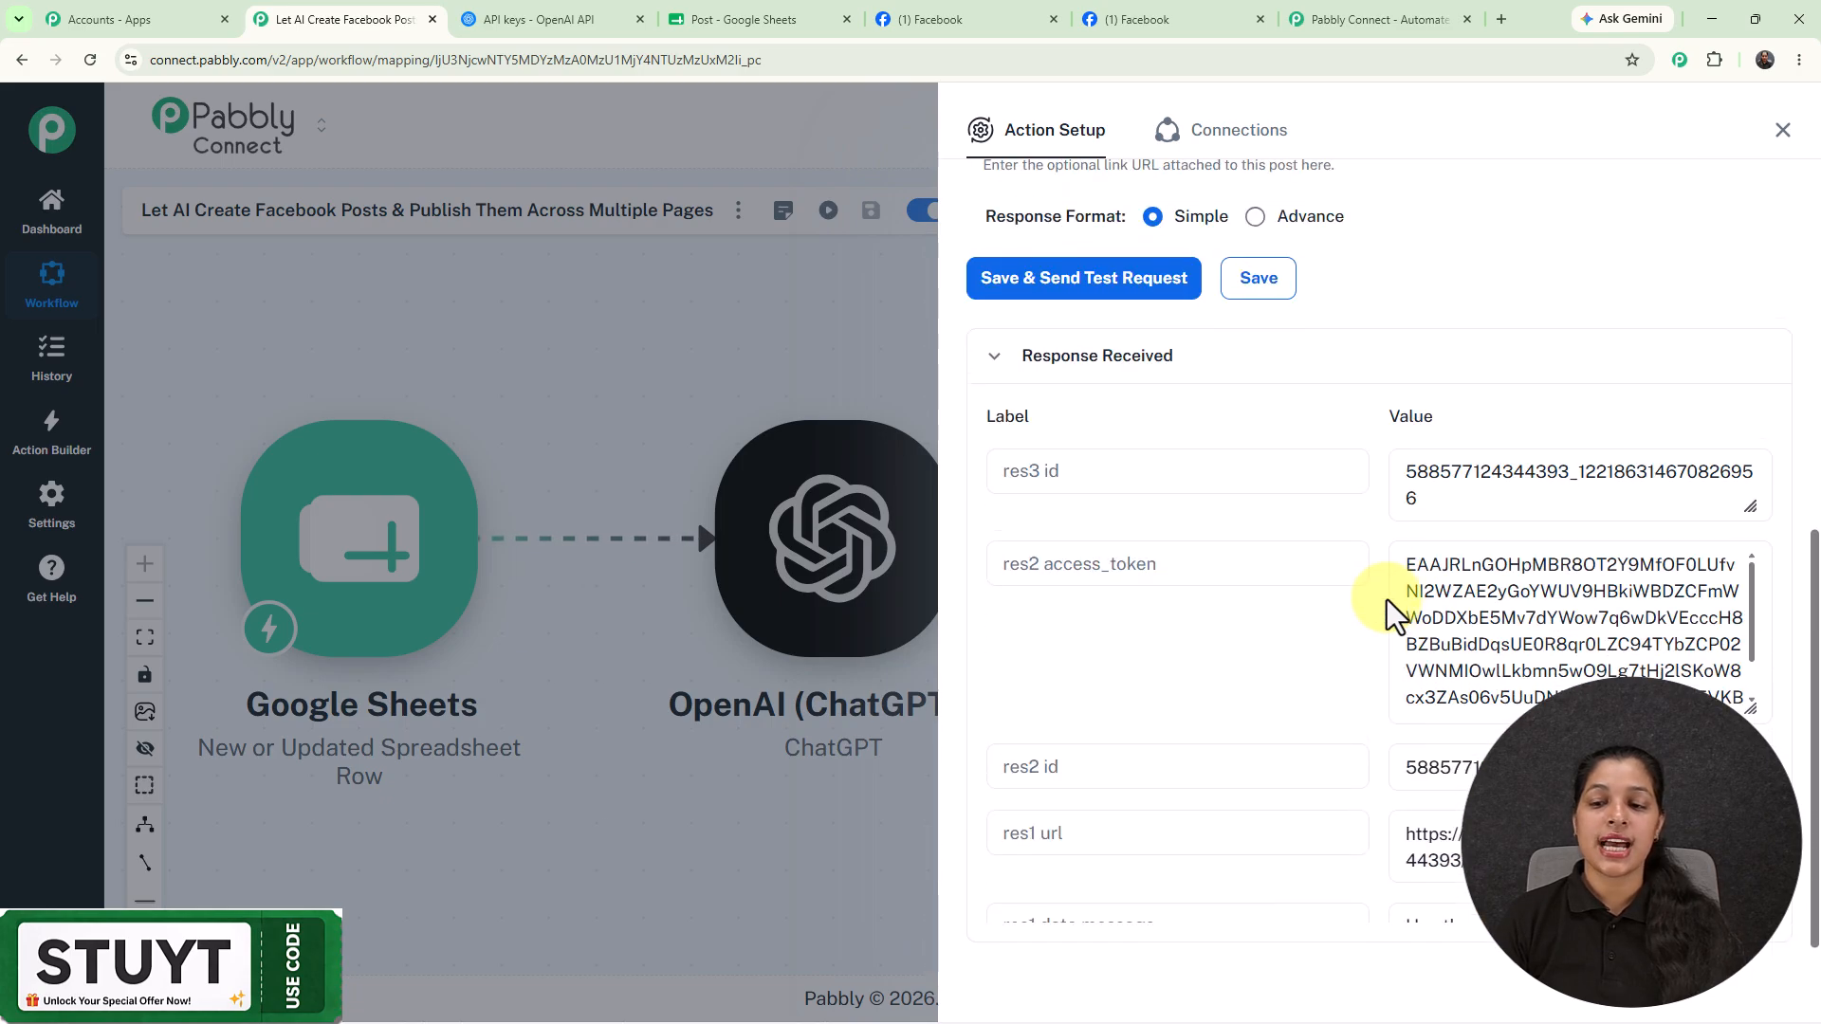
scroll(1387, 599, down, 5)
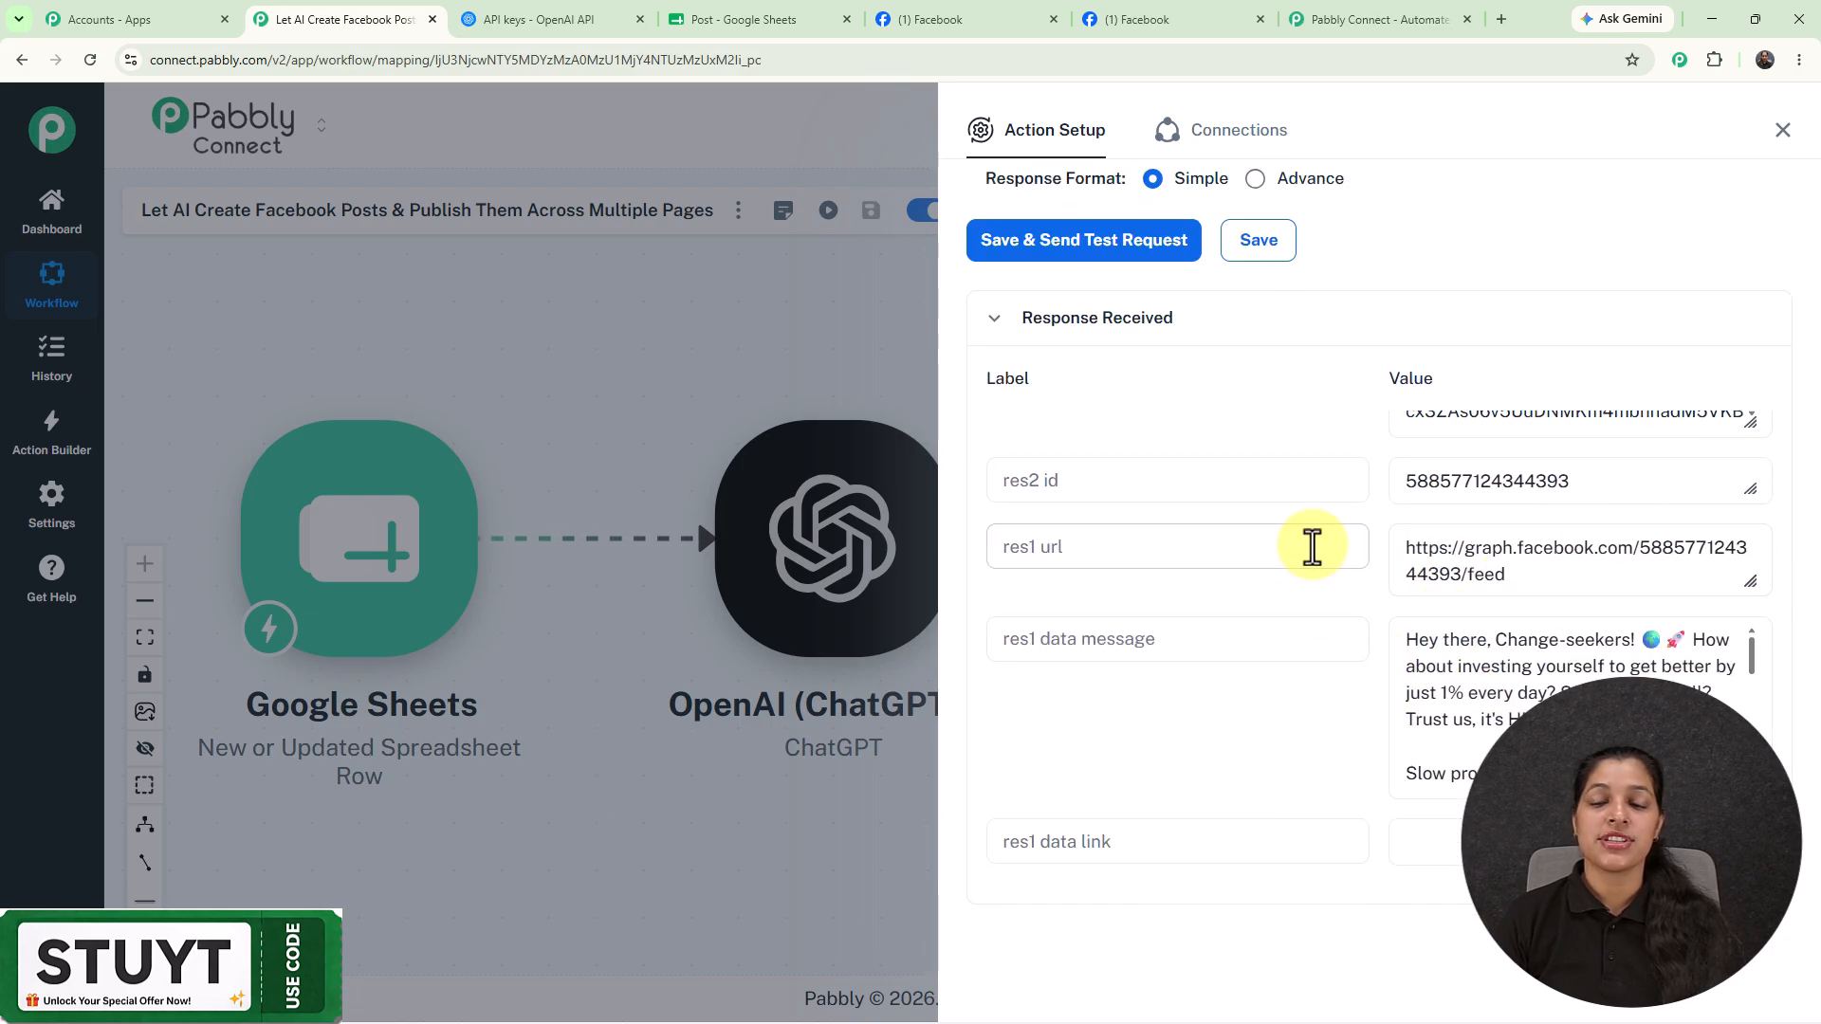
scroll(1312, 546, up, 3)
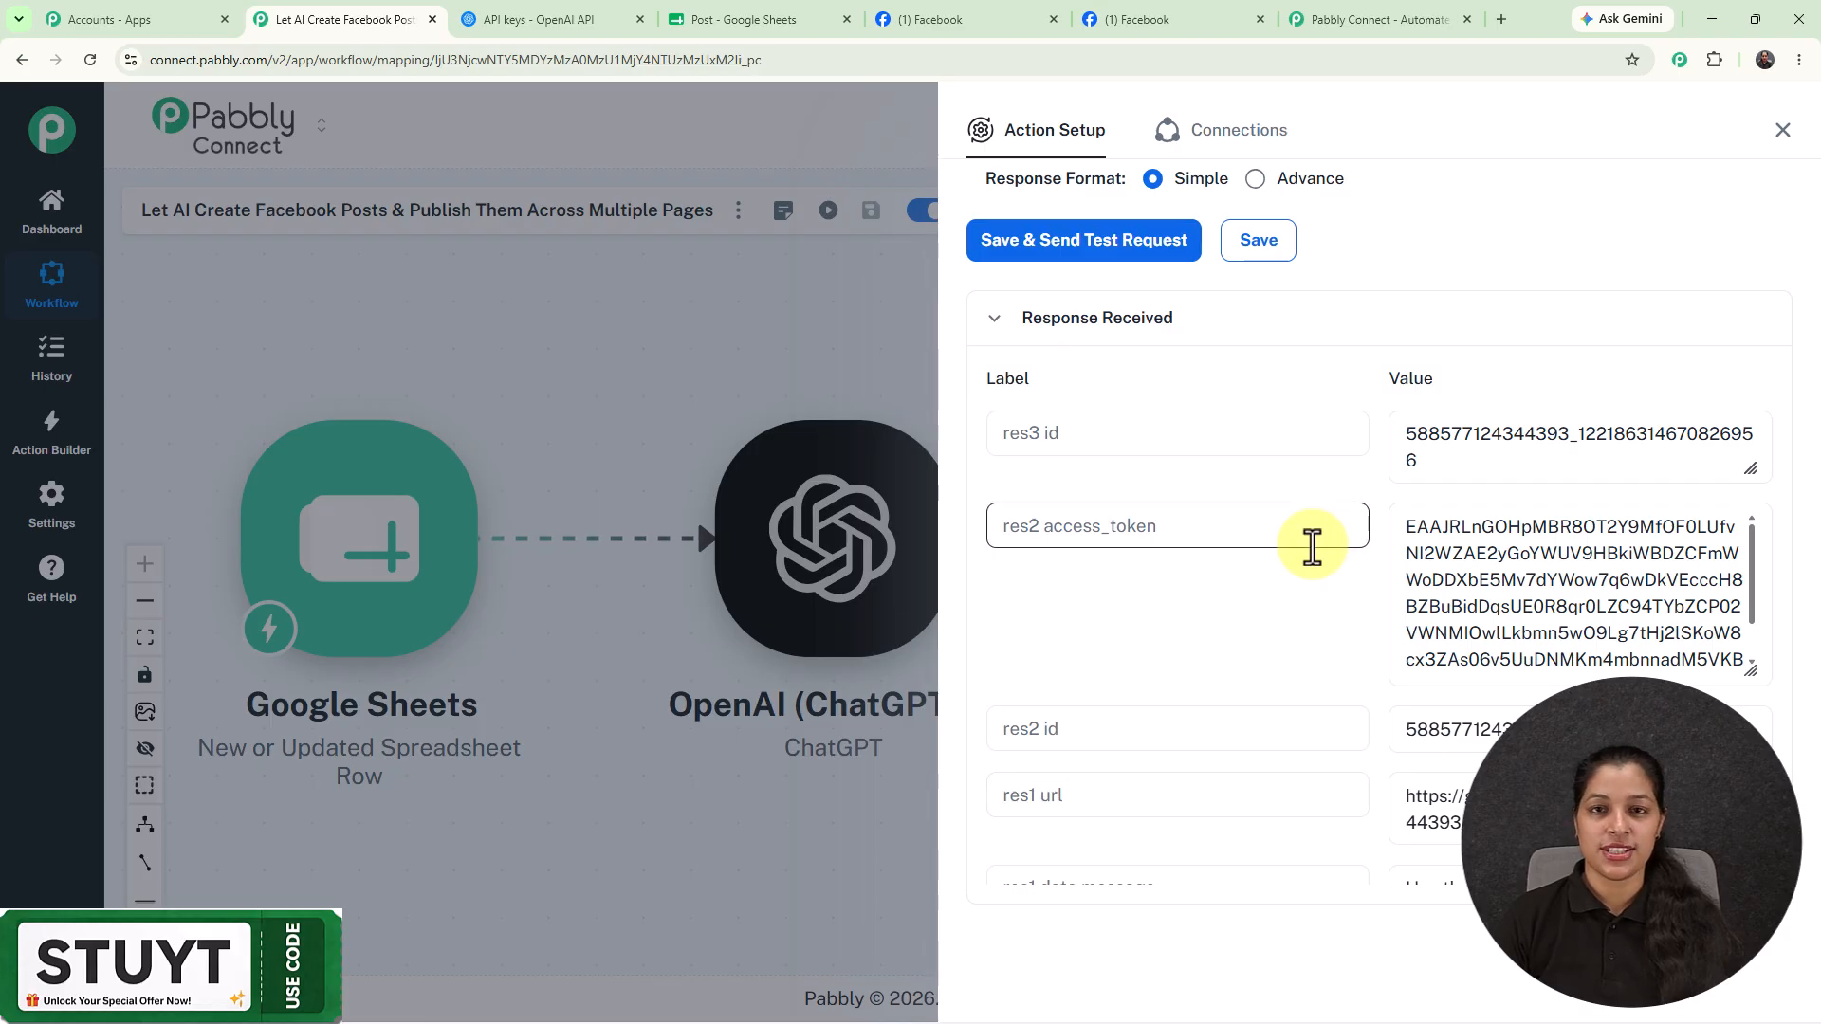
Reload The Magic Makers Facebook page, read its newest post in full and compare it with the Post spreadsheet row.
click(947, 19)
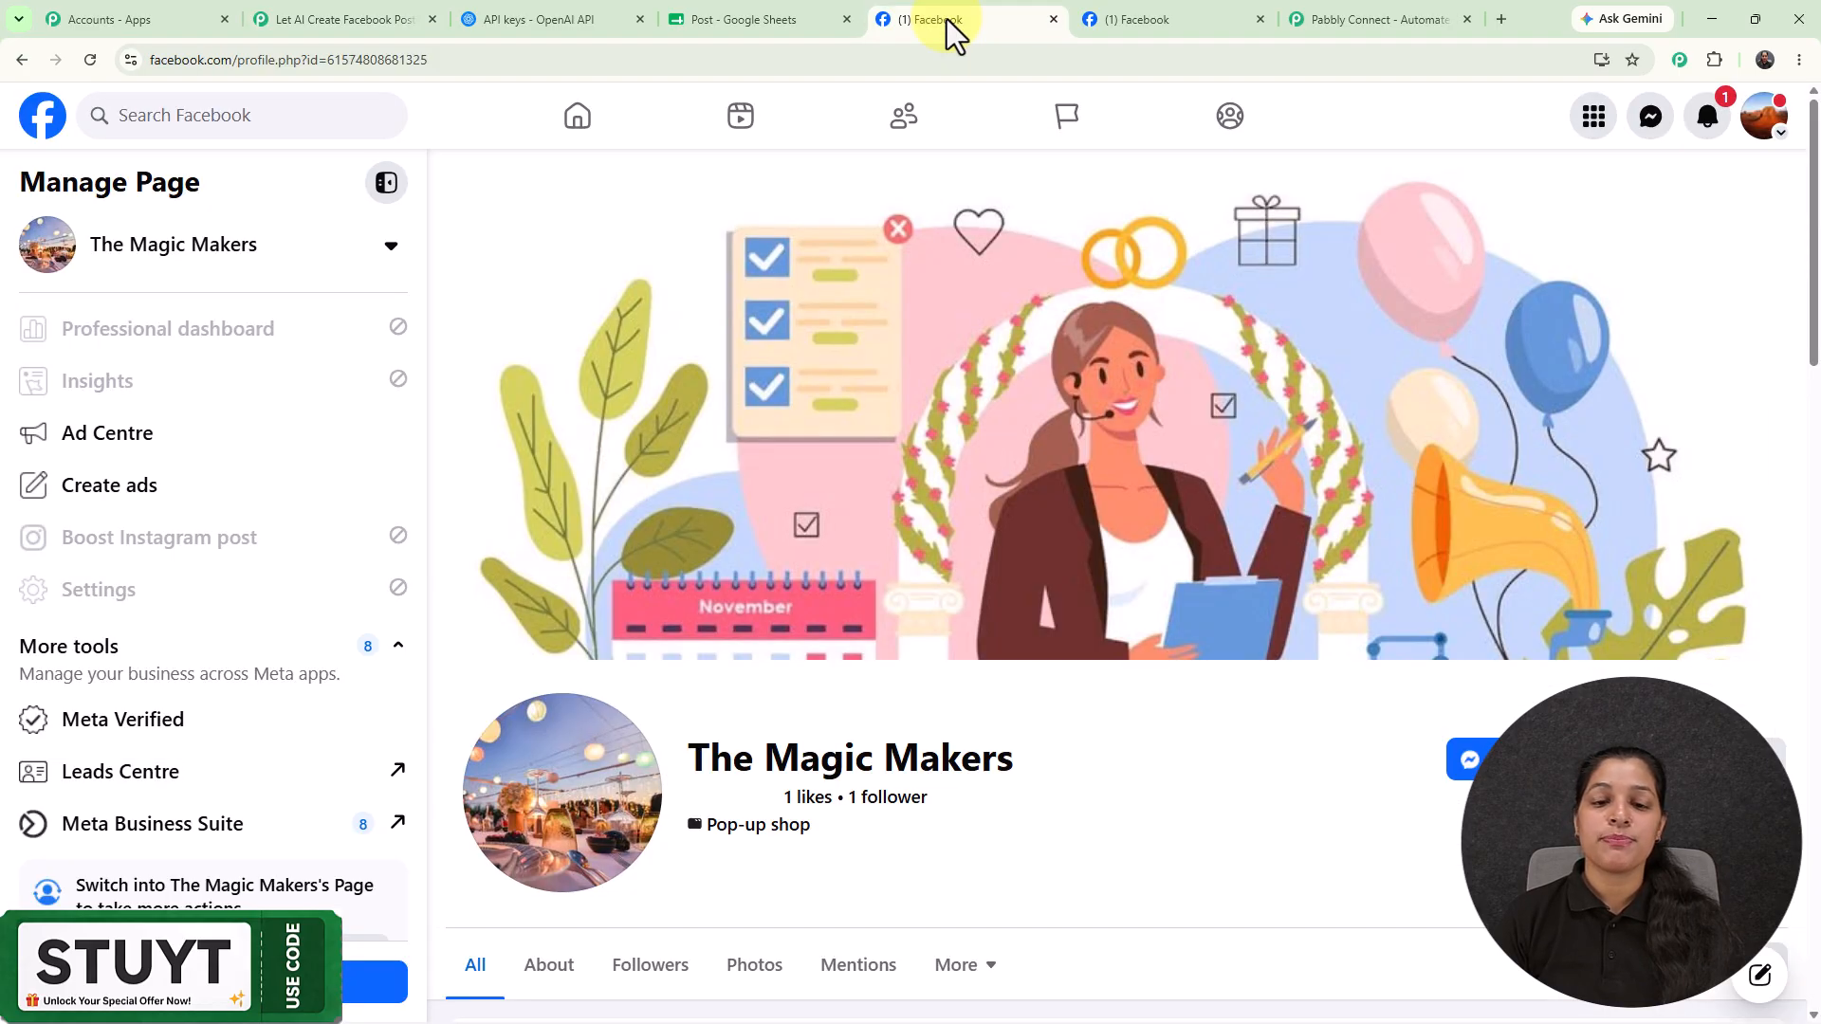
scroll(901, 517, down, 3)
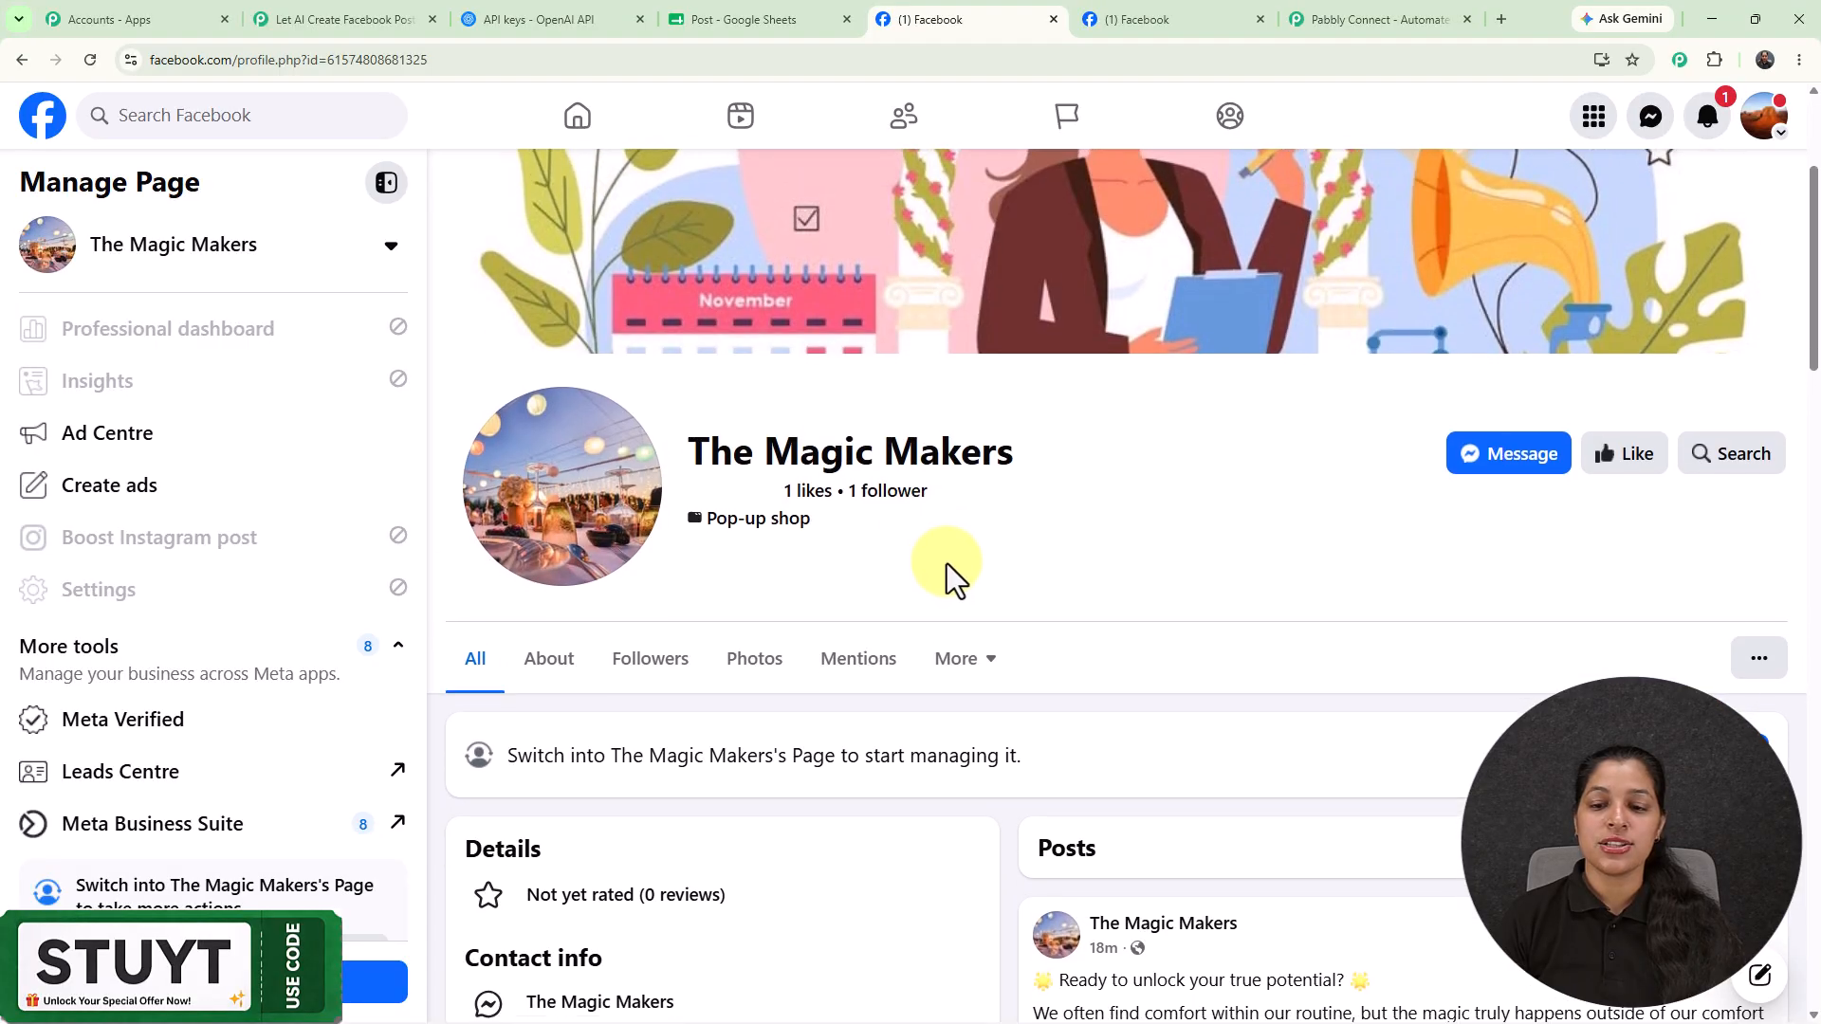
scroll(945, 567, down, 3)
click(85, 62)
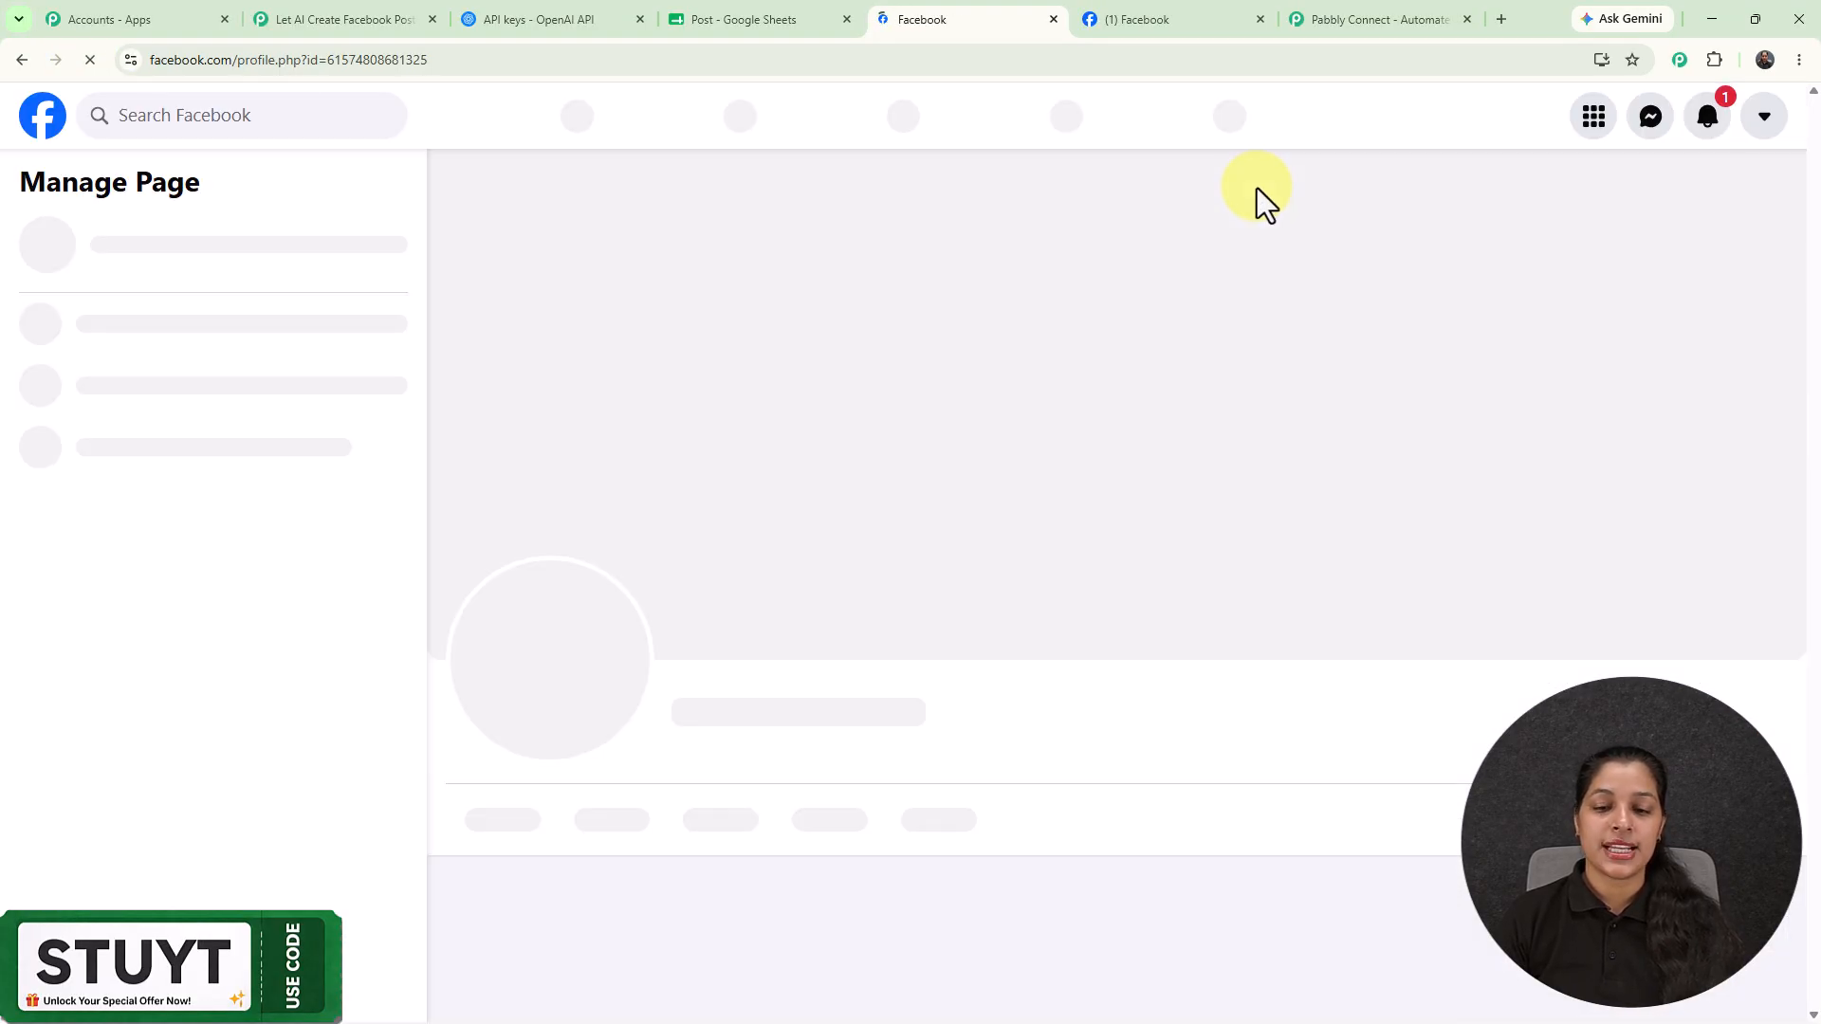
scroll(1271, 212, down, 5)
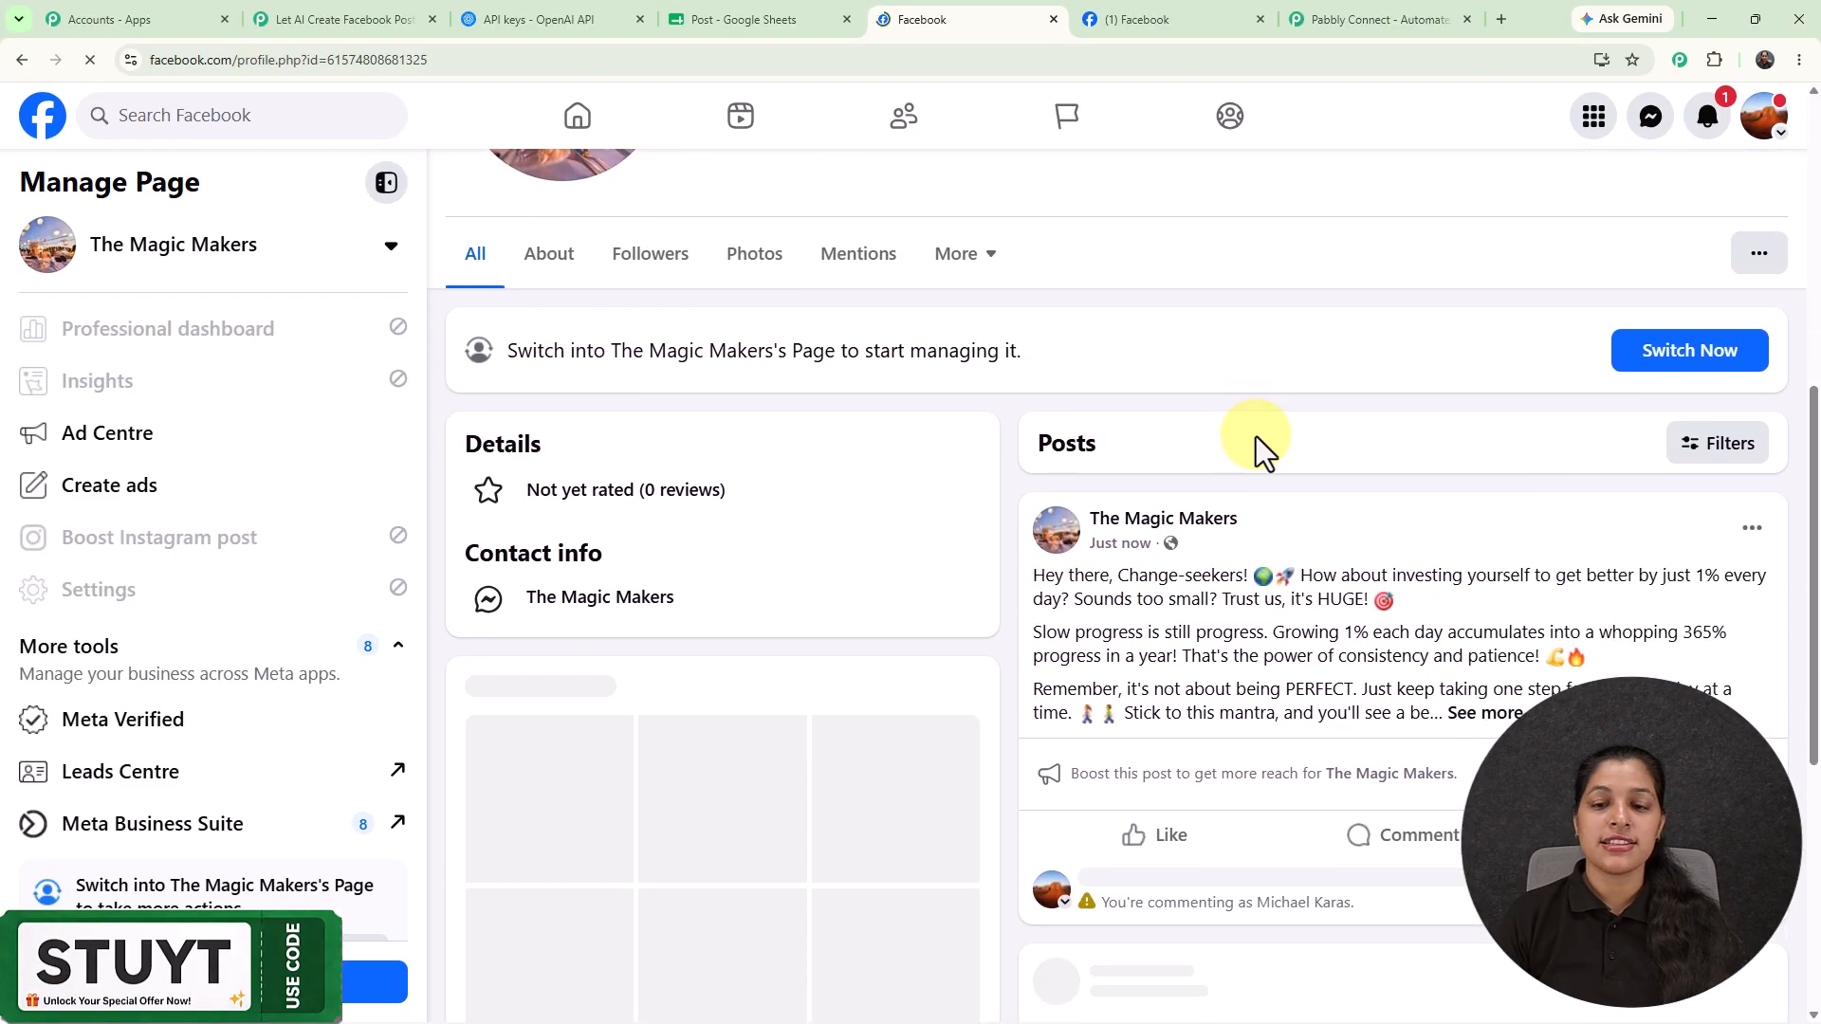
scroll(1272, 536, down, 3)
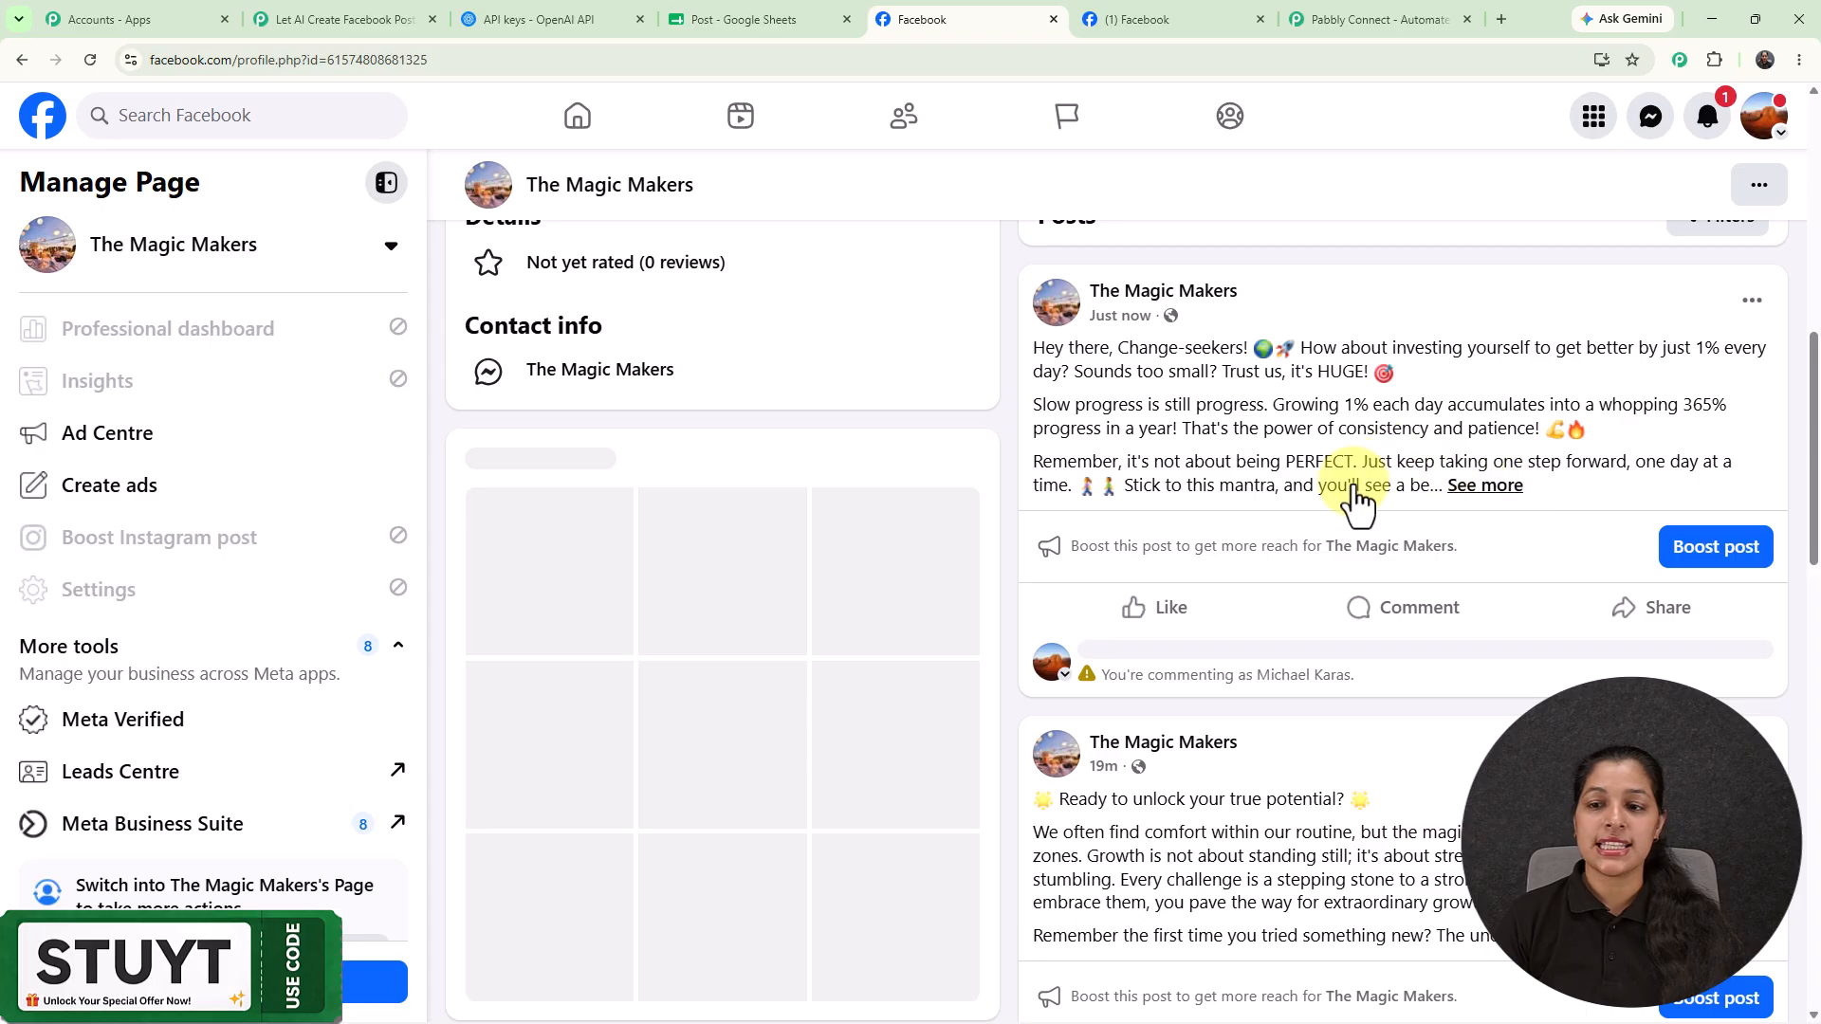
click(1455, 487)
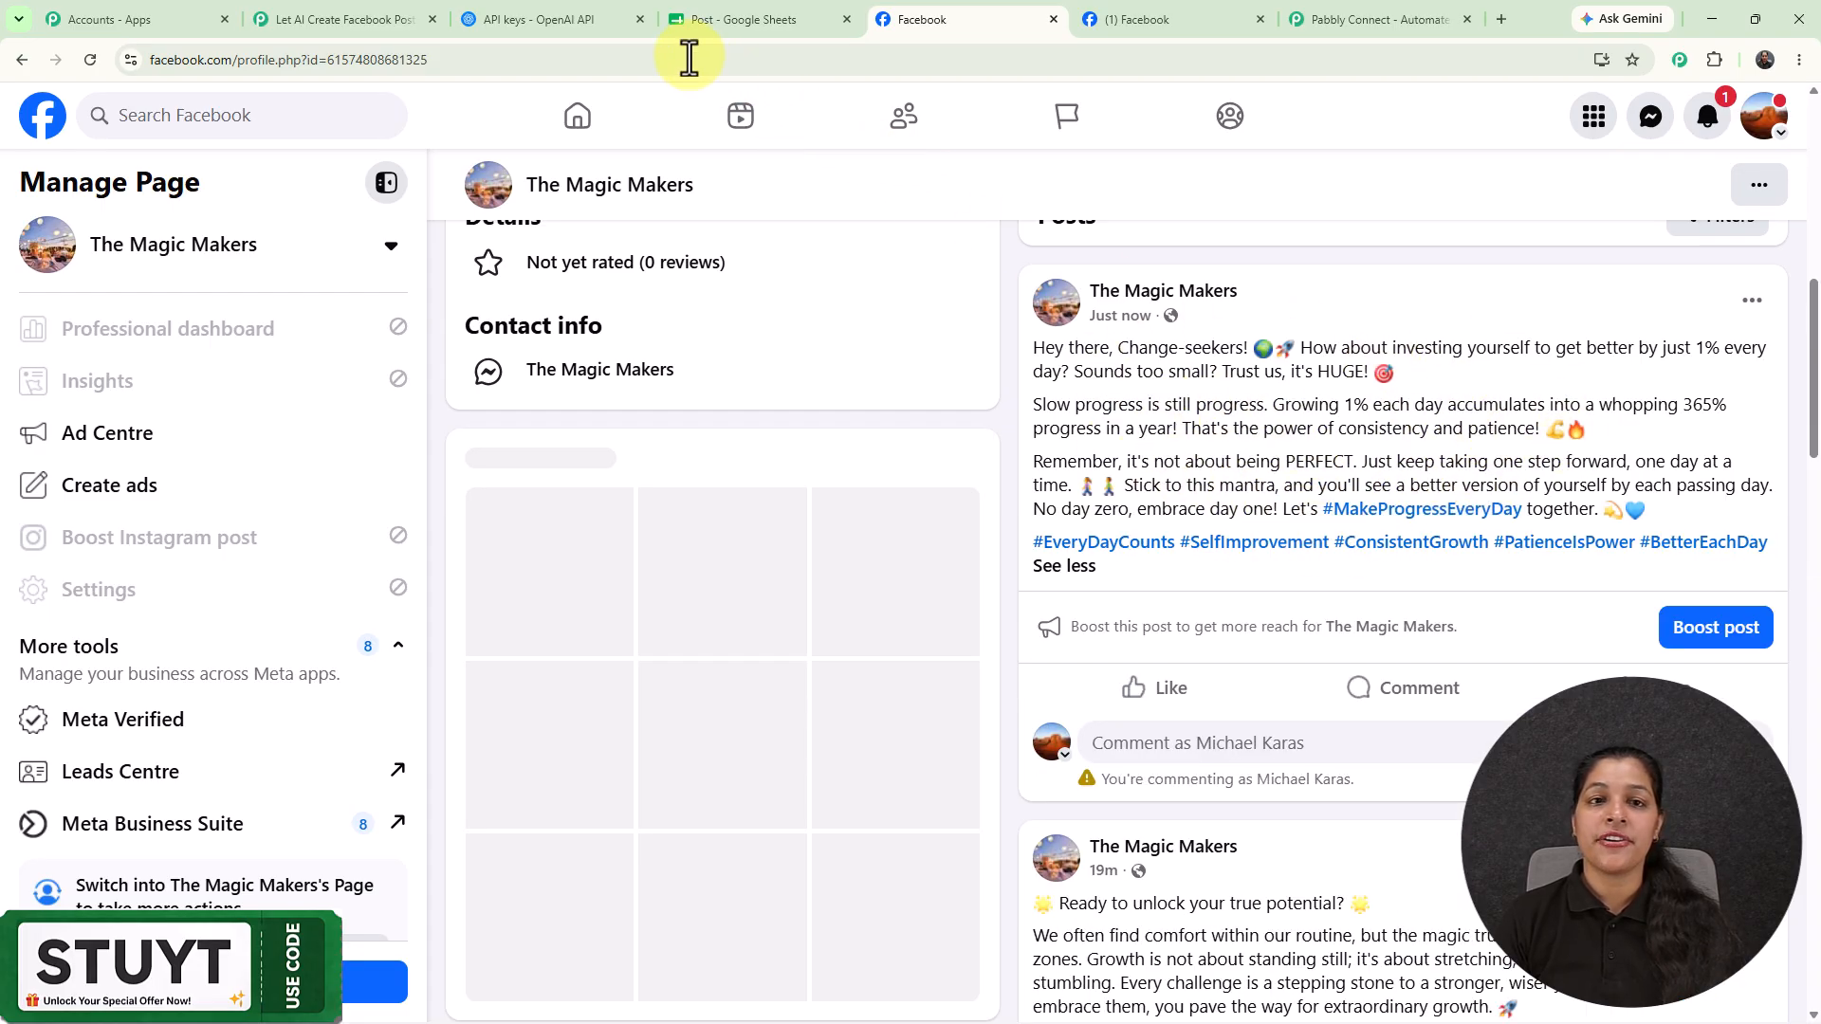
click(685, 23)
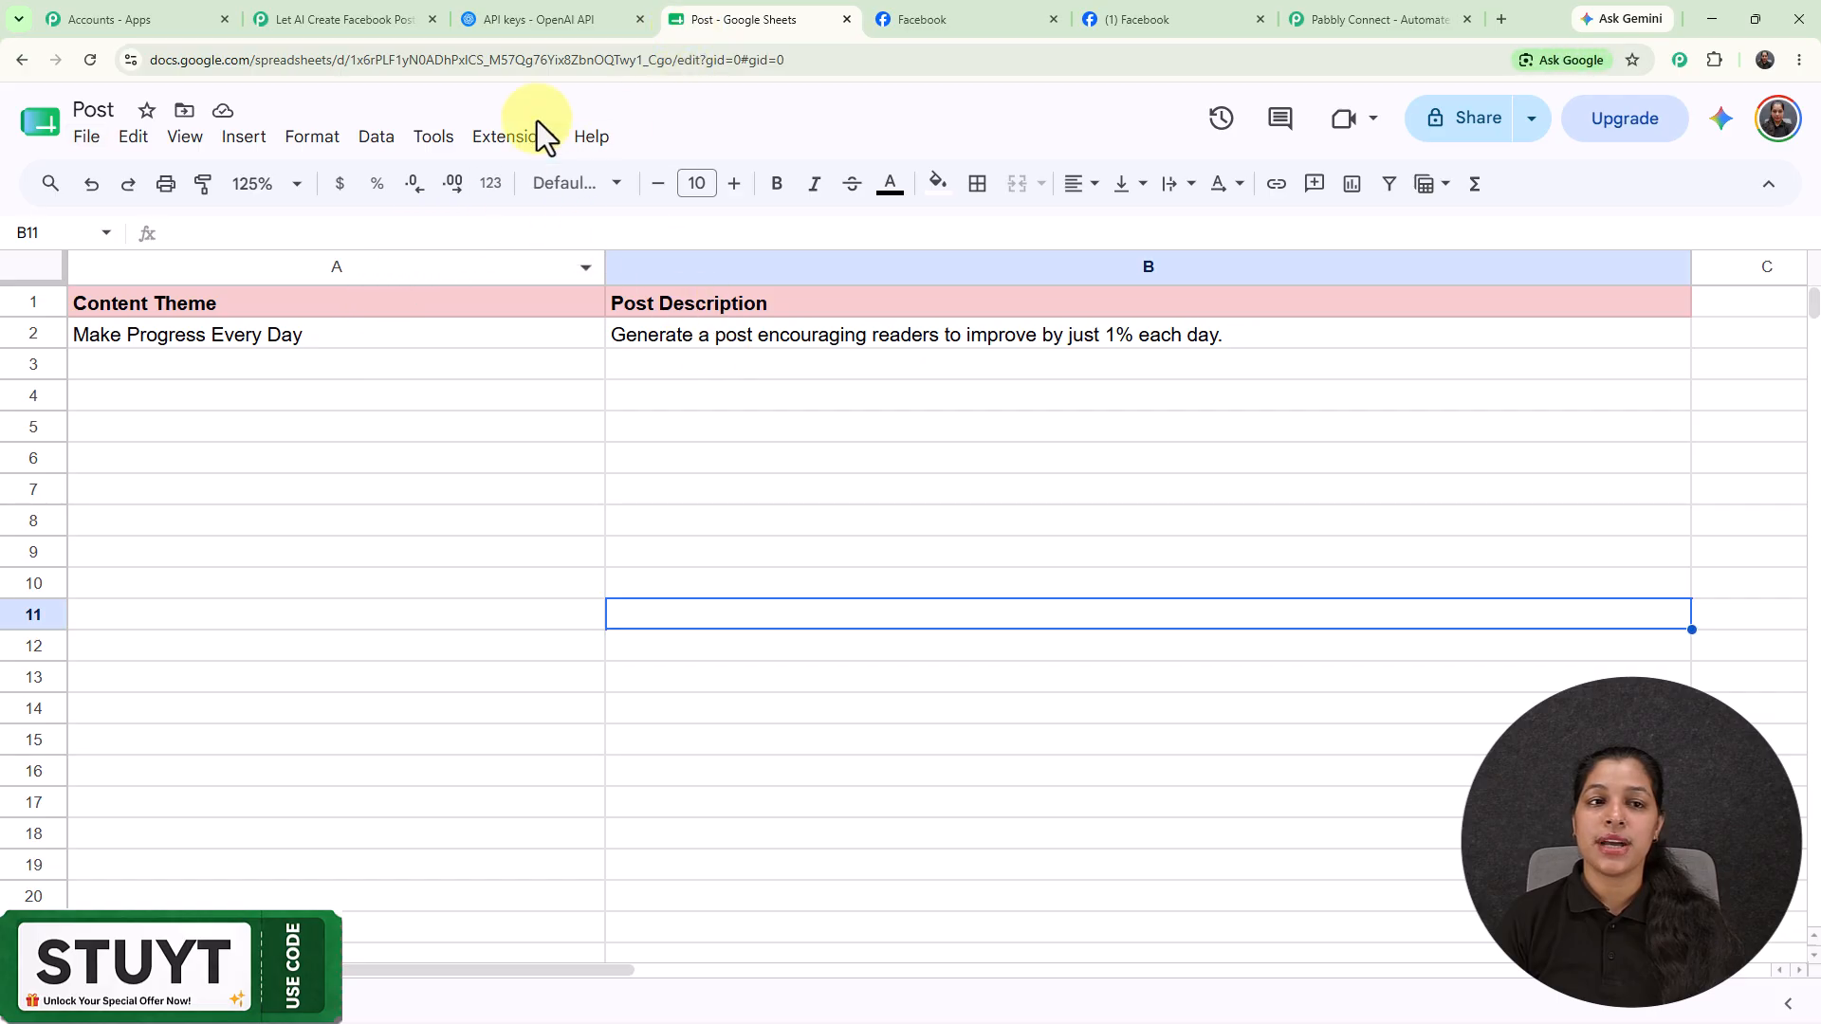
Close the Facebook Pages setup and add another action after it using Facebook Pages.
click(346, 19)
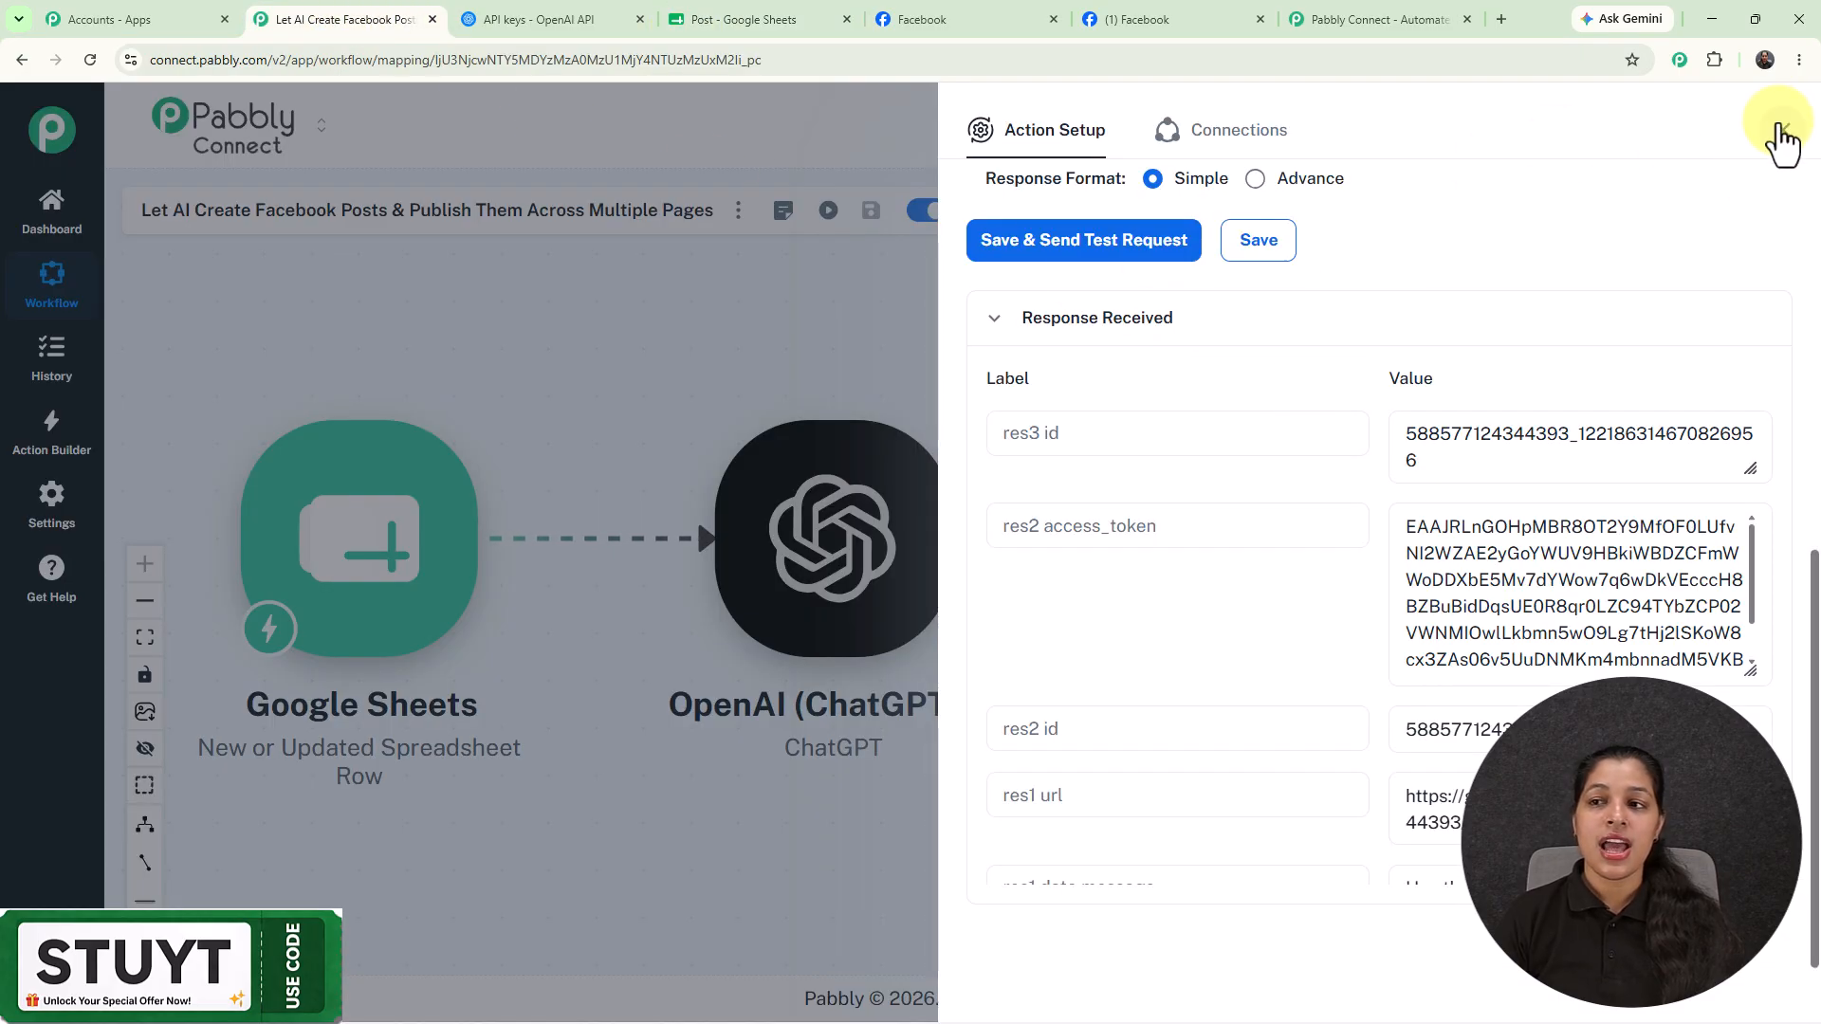
click(1782, 130)
click(1021, 19)
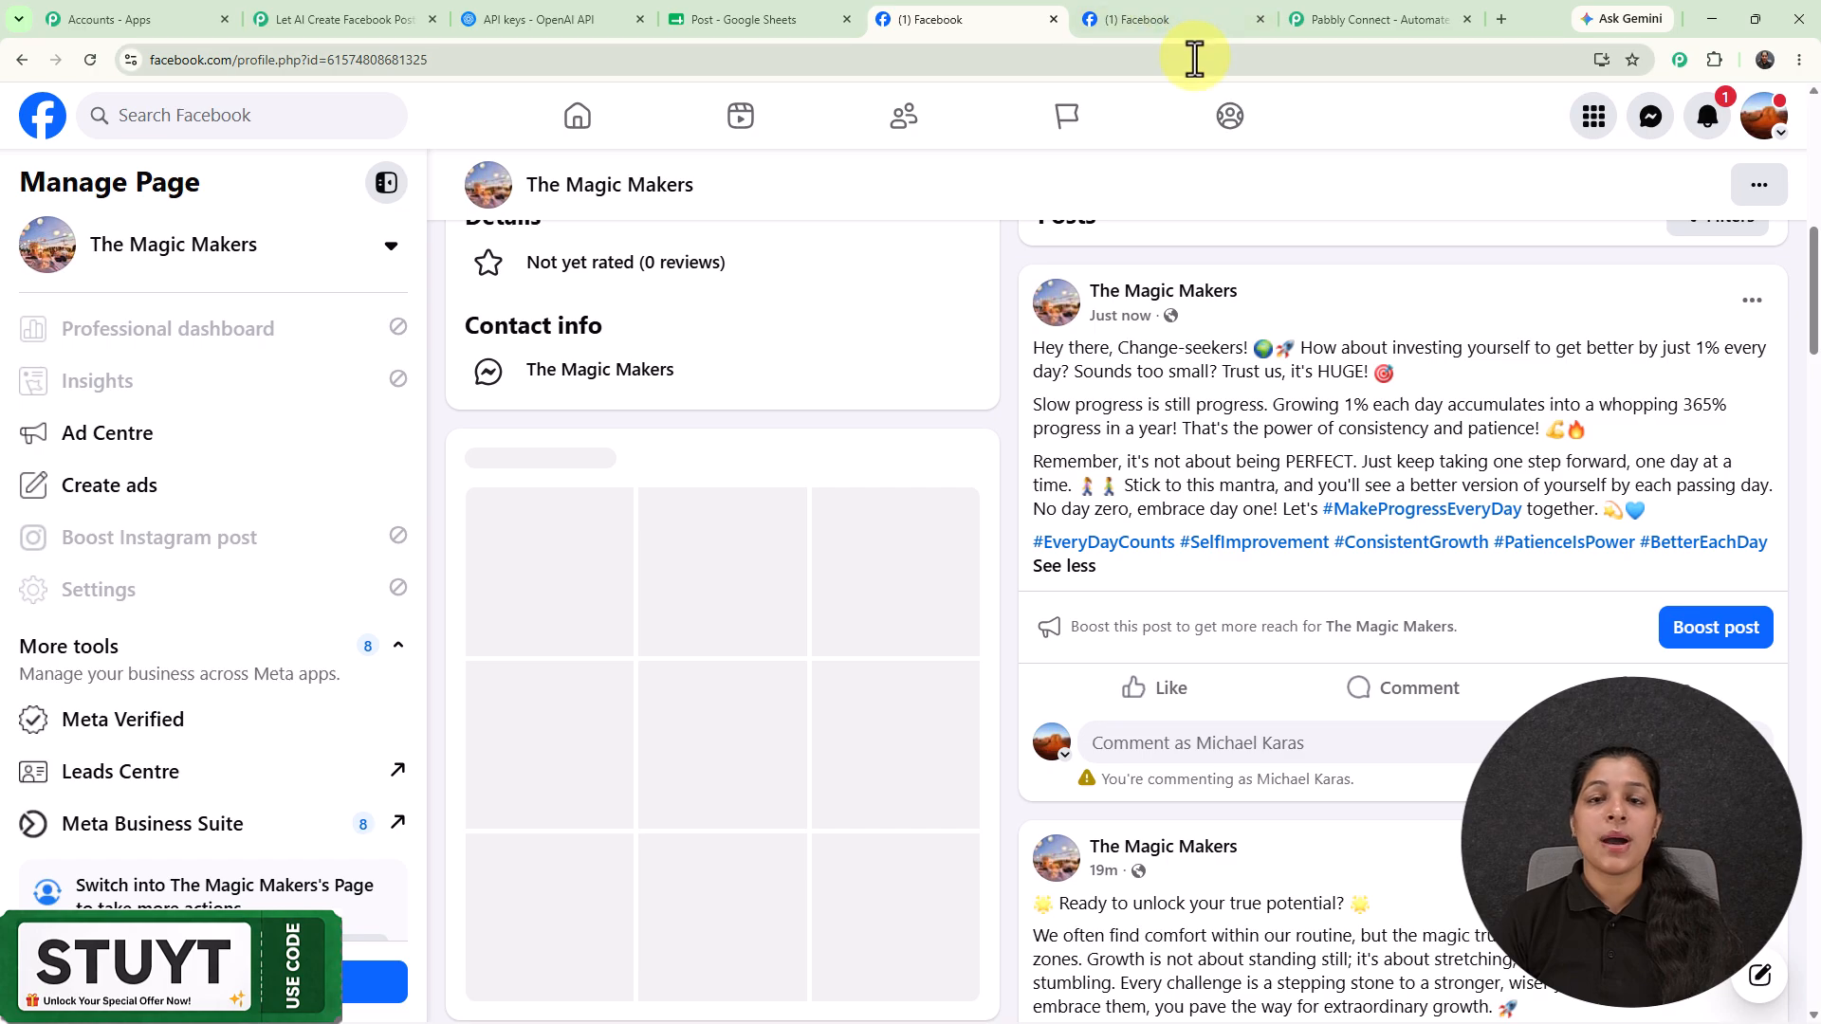
click(385, 20)
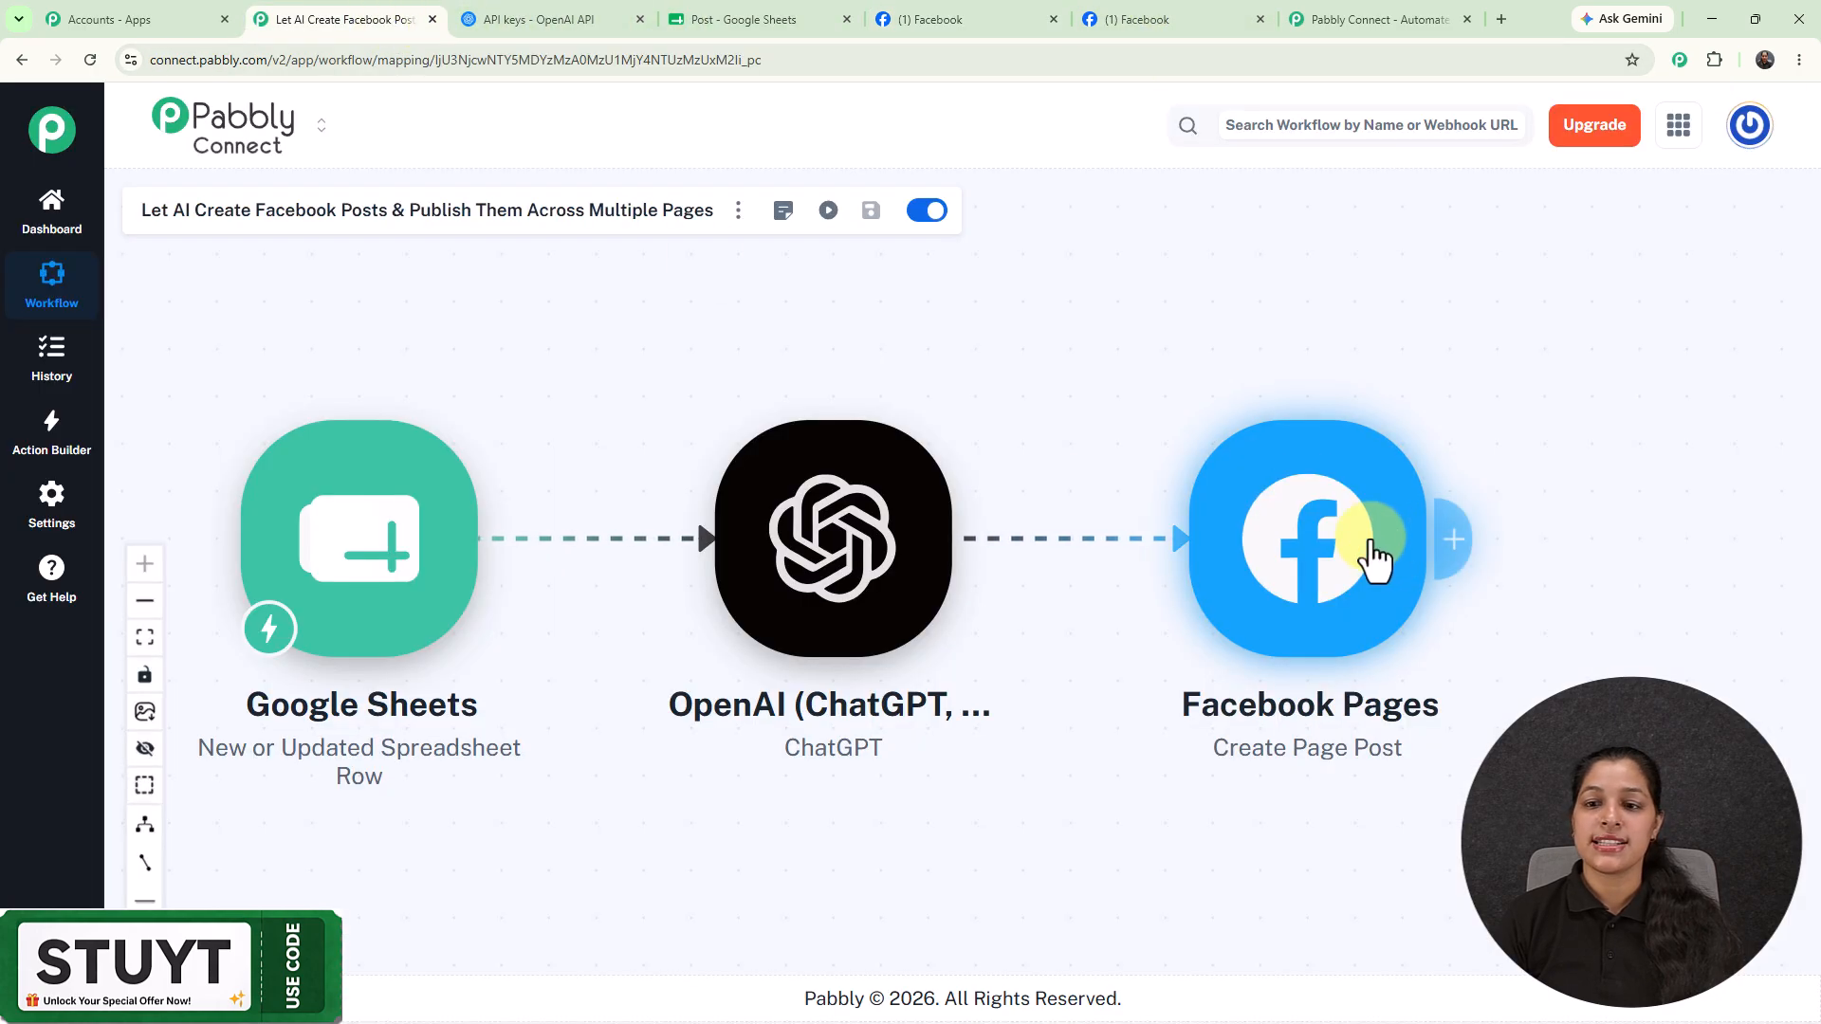
click(1274, 542)
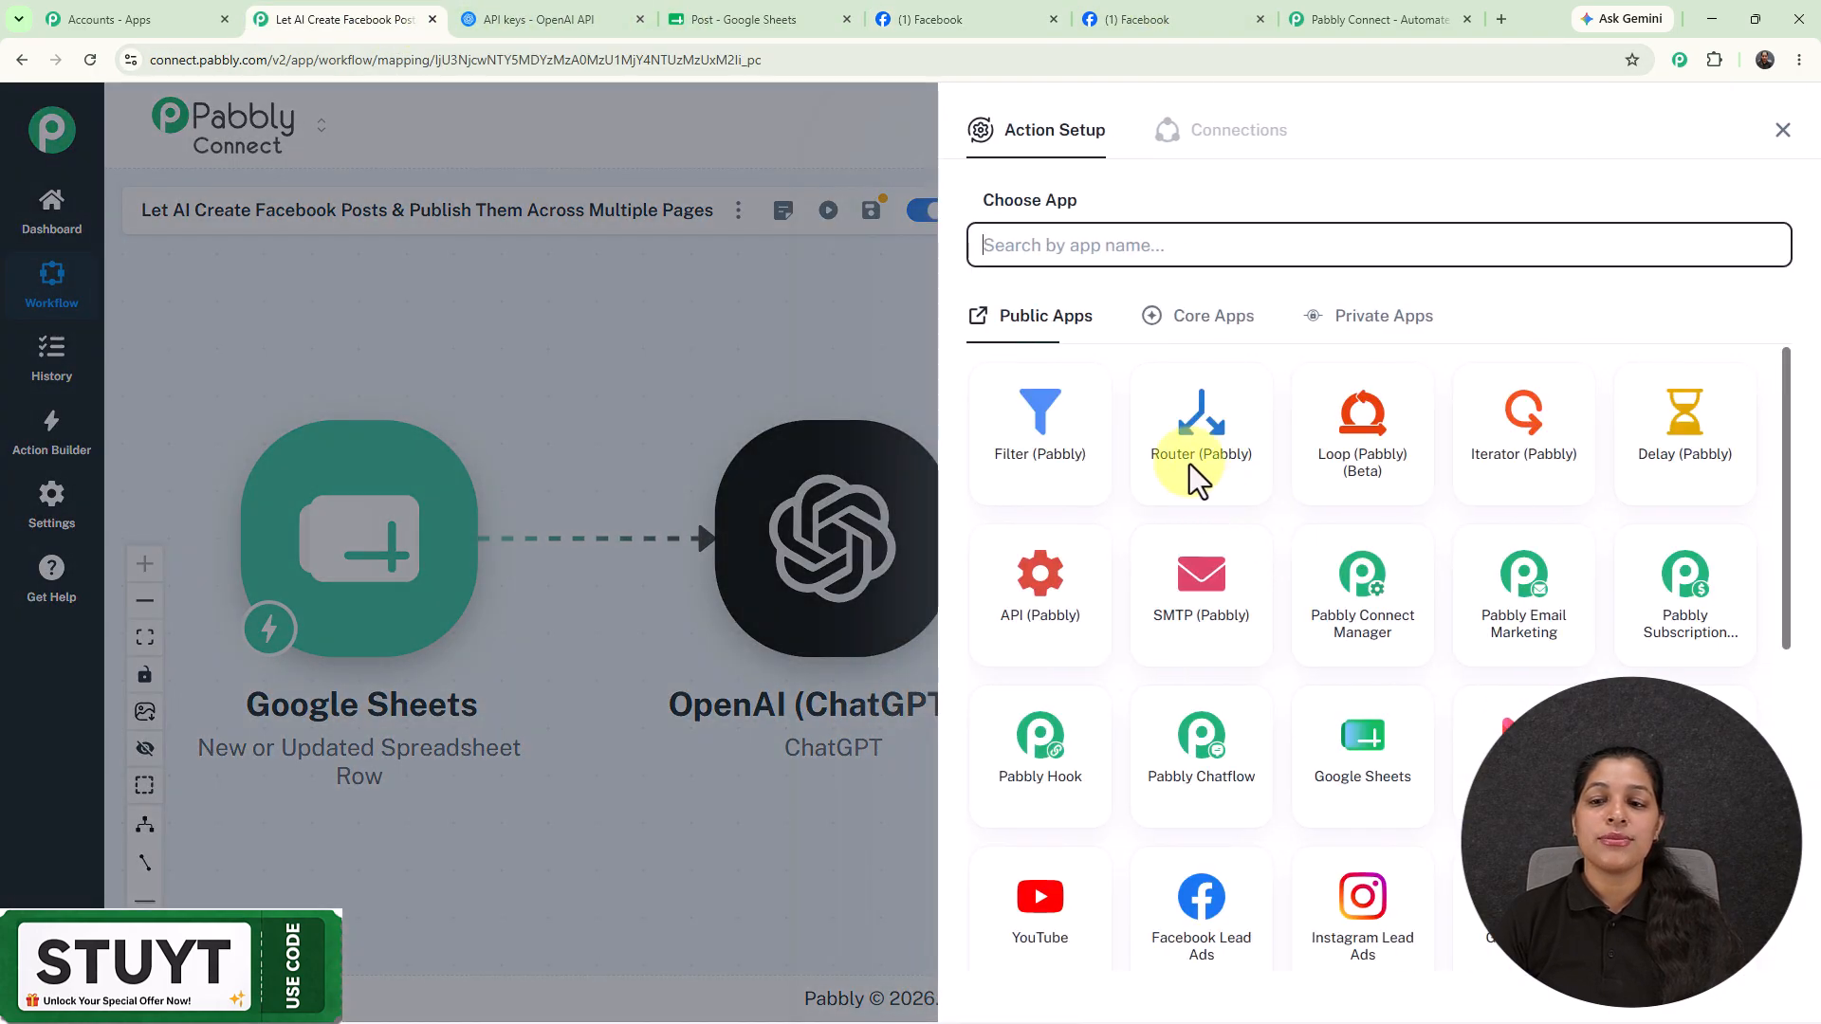
click(1200, 246)
text(face)
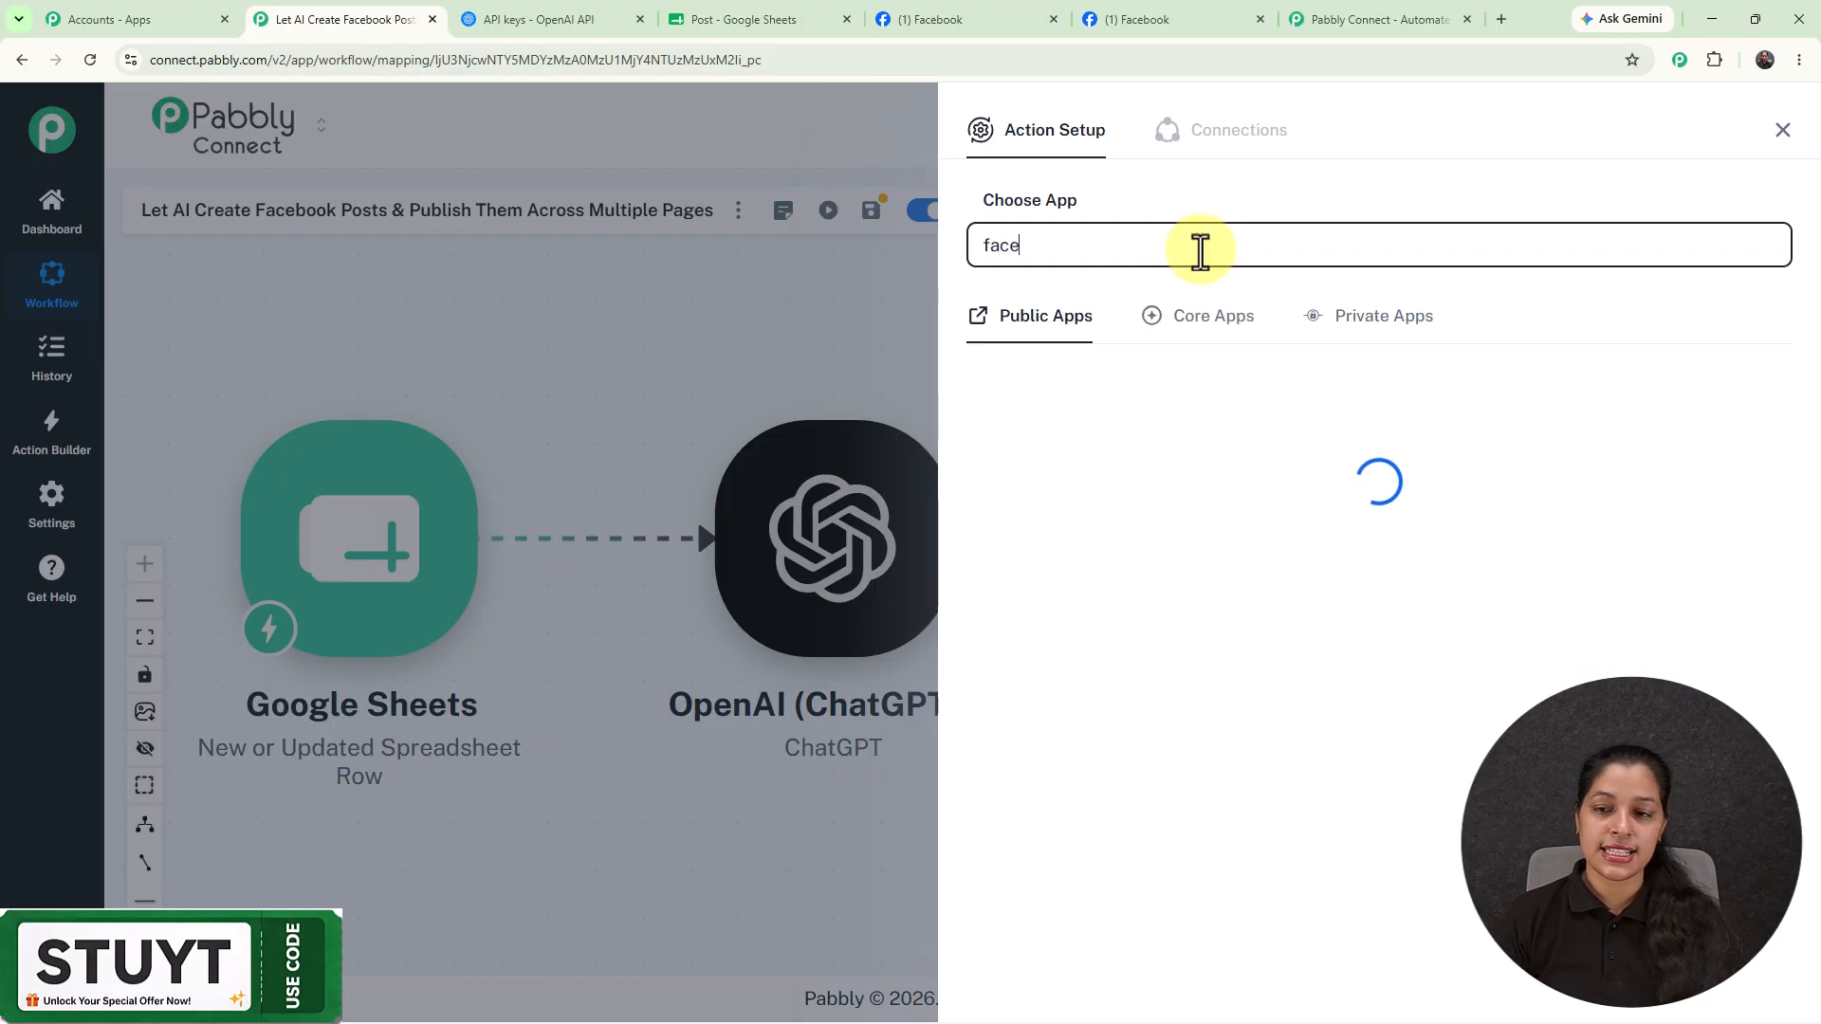
click(1380, 469)
Set the new Facebook Pages action's event to Create Page Post and connect it through the existing Facebook Pages #43 connection.
scroll(1245, 541, up, 1)
scroll(1245, 540, down, 1)
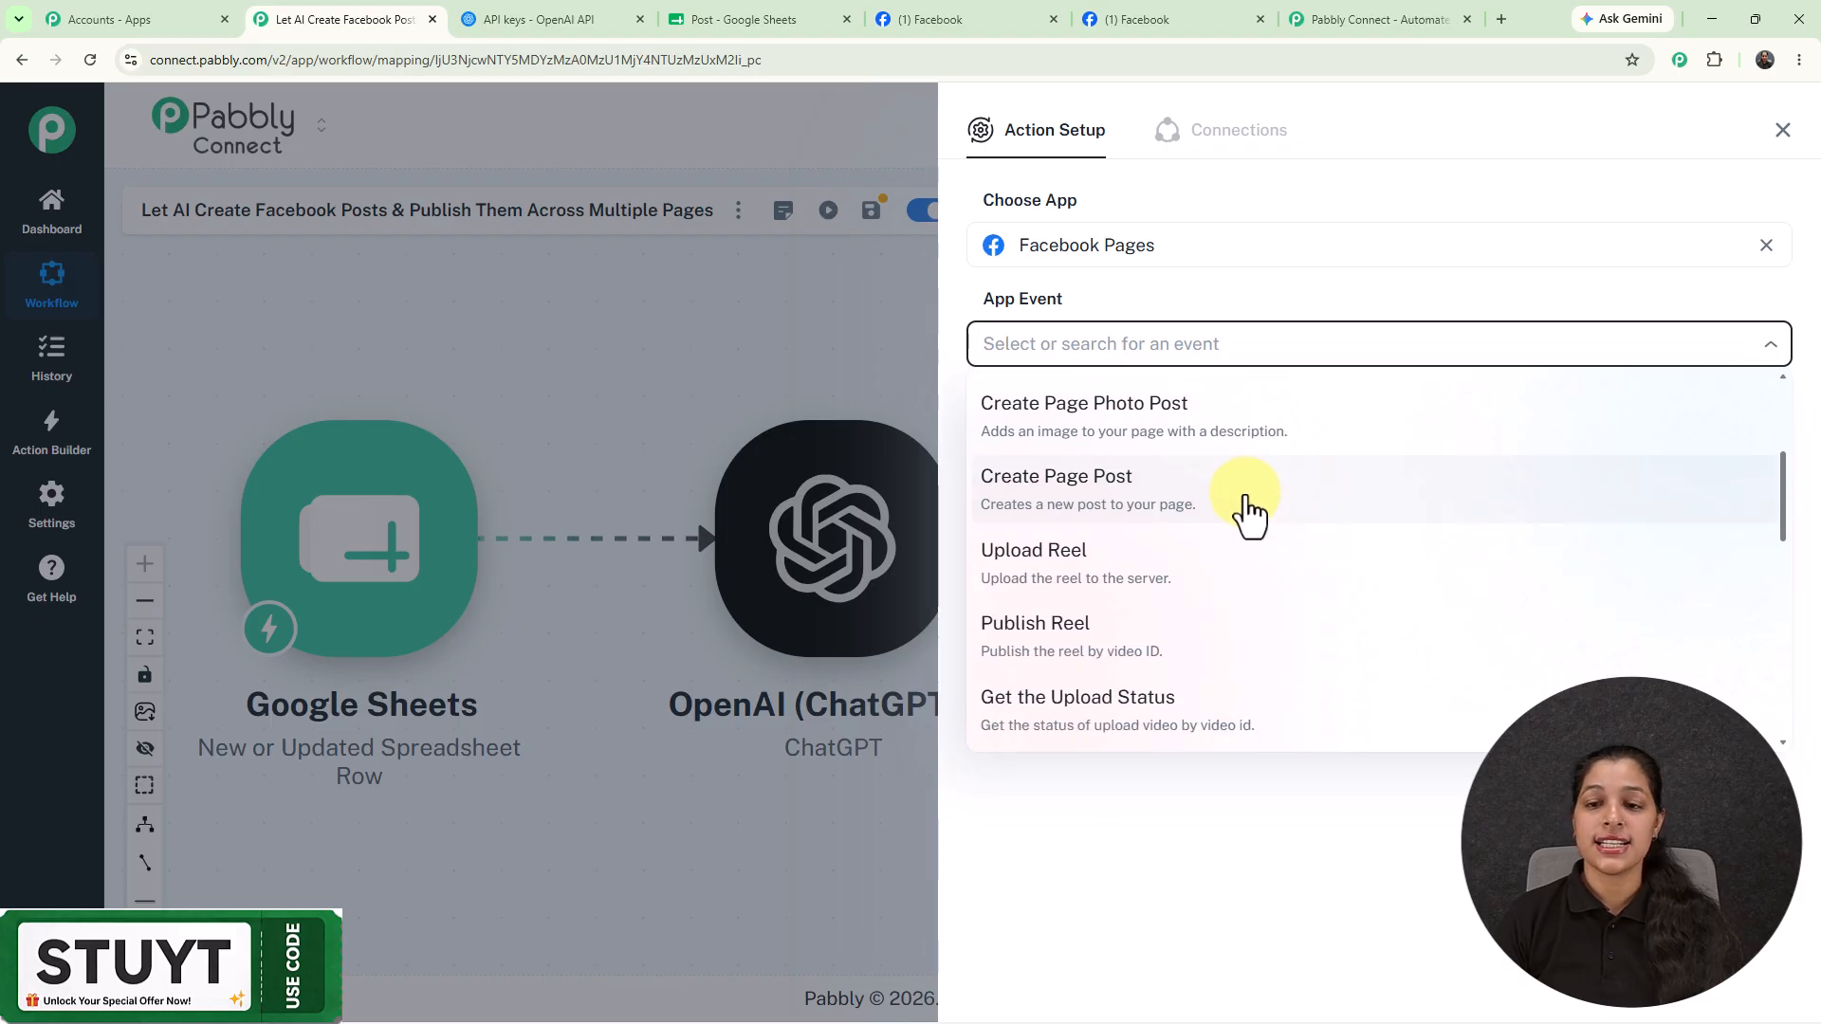
click(915, 19)
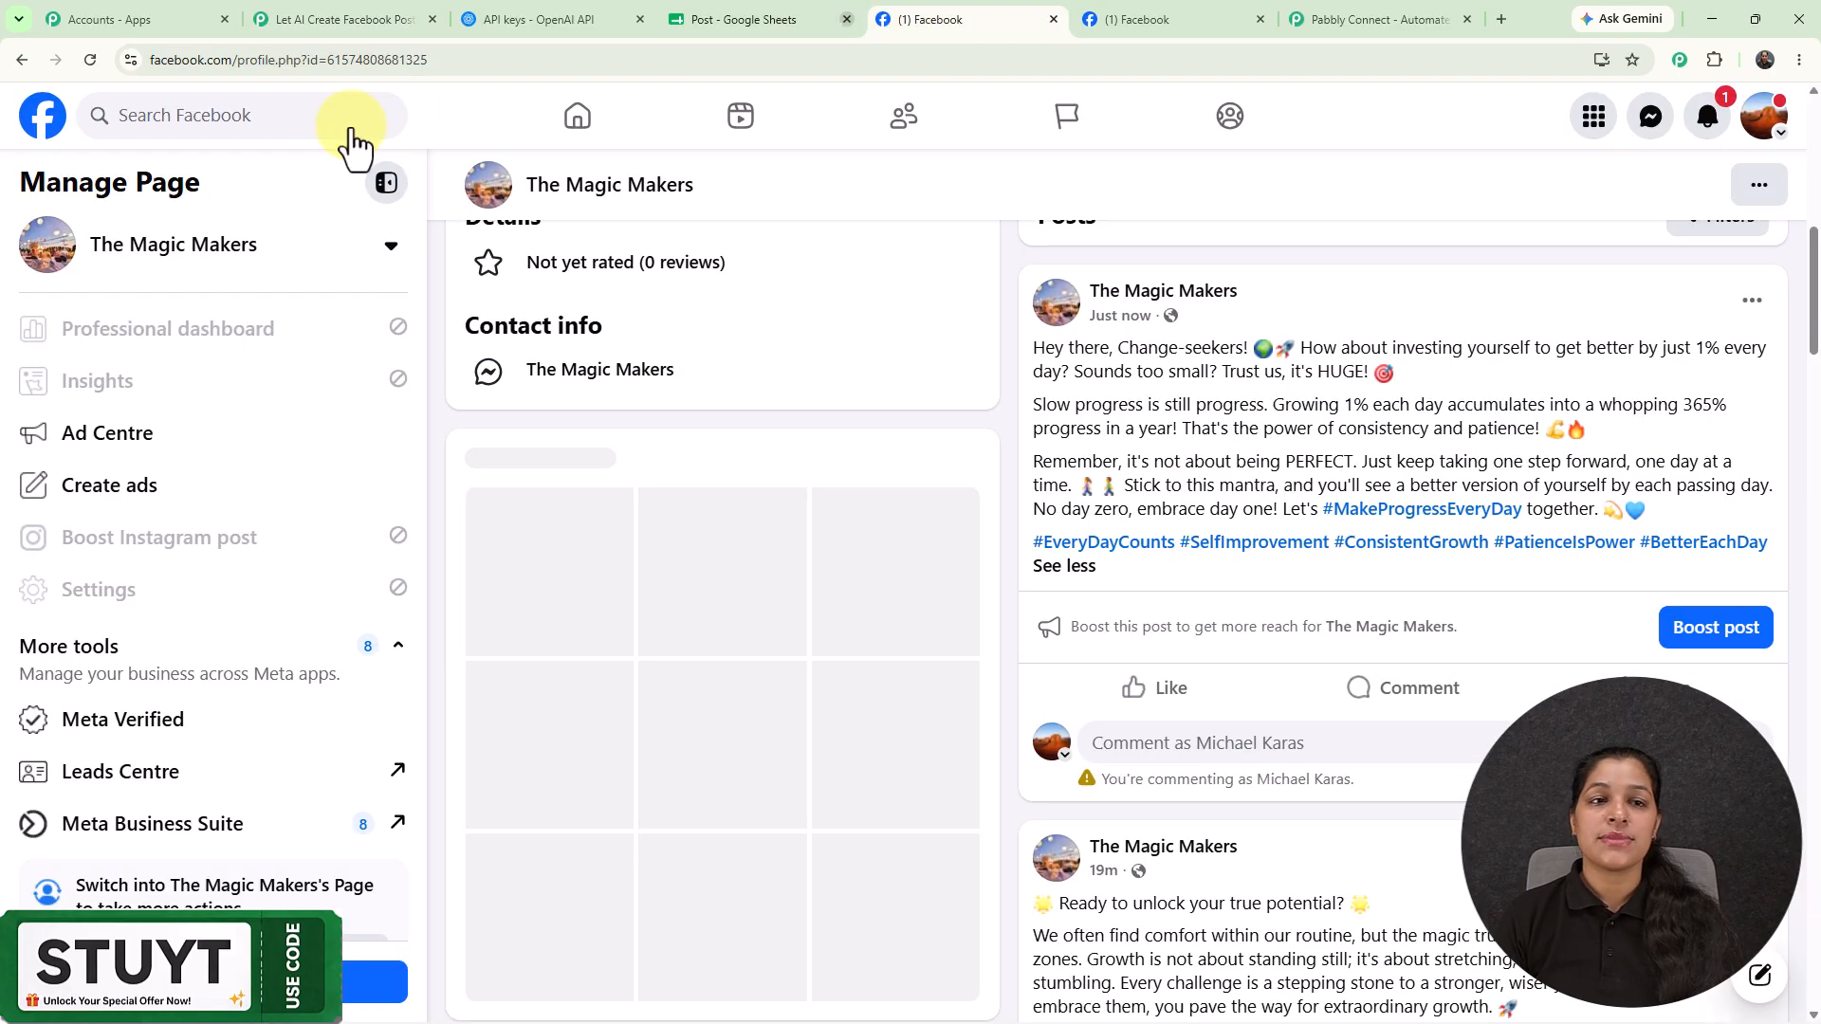
click(347, 21)
click(1045, 343)
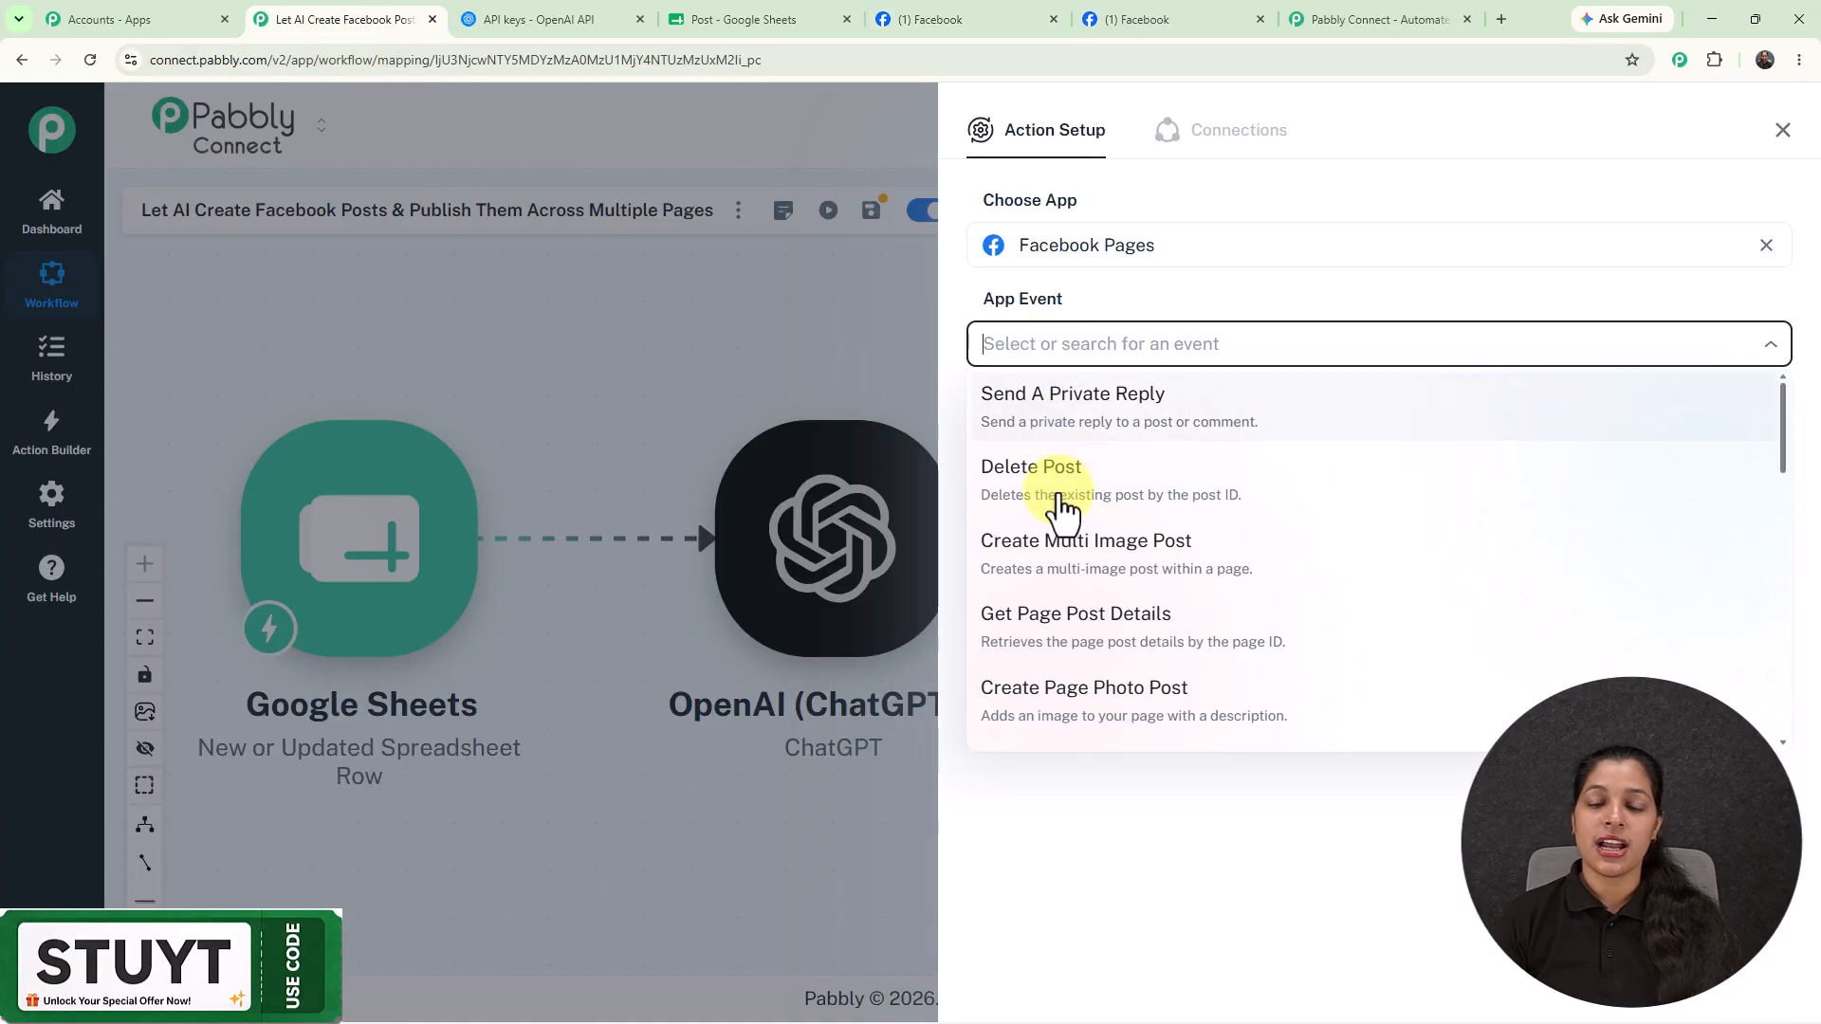
scroll(1088, 716, down, 2)
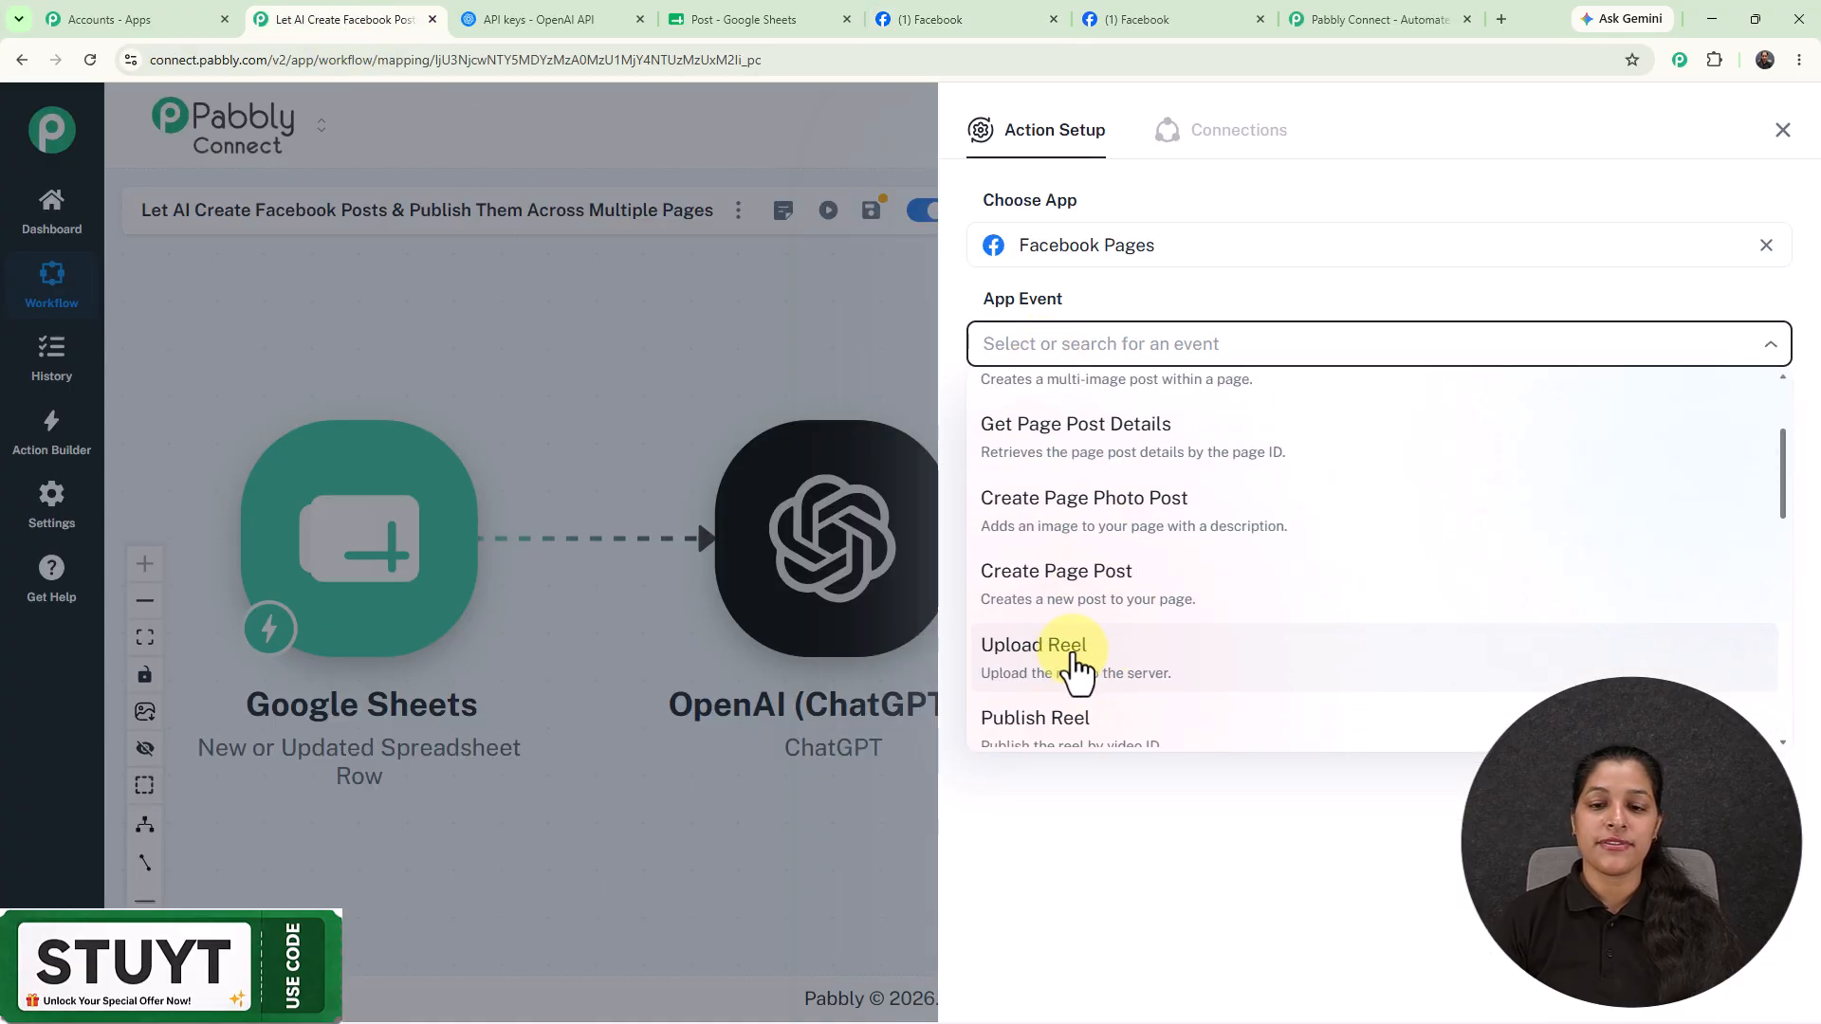
click(1064, 578)
click(1086, 429)
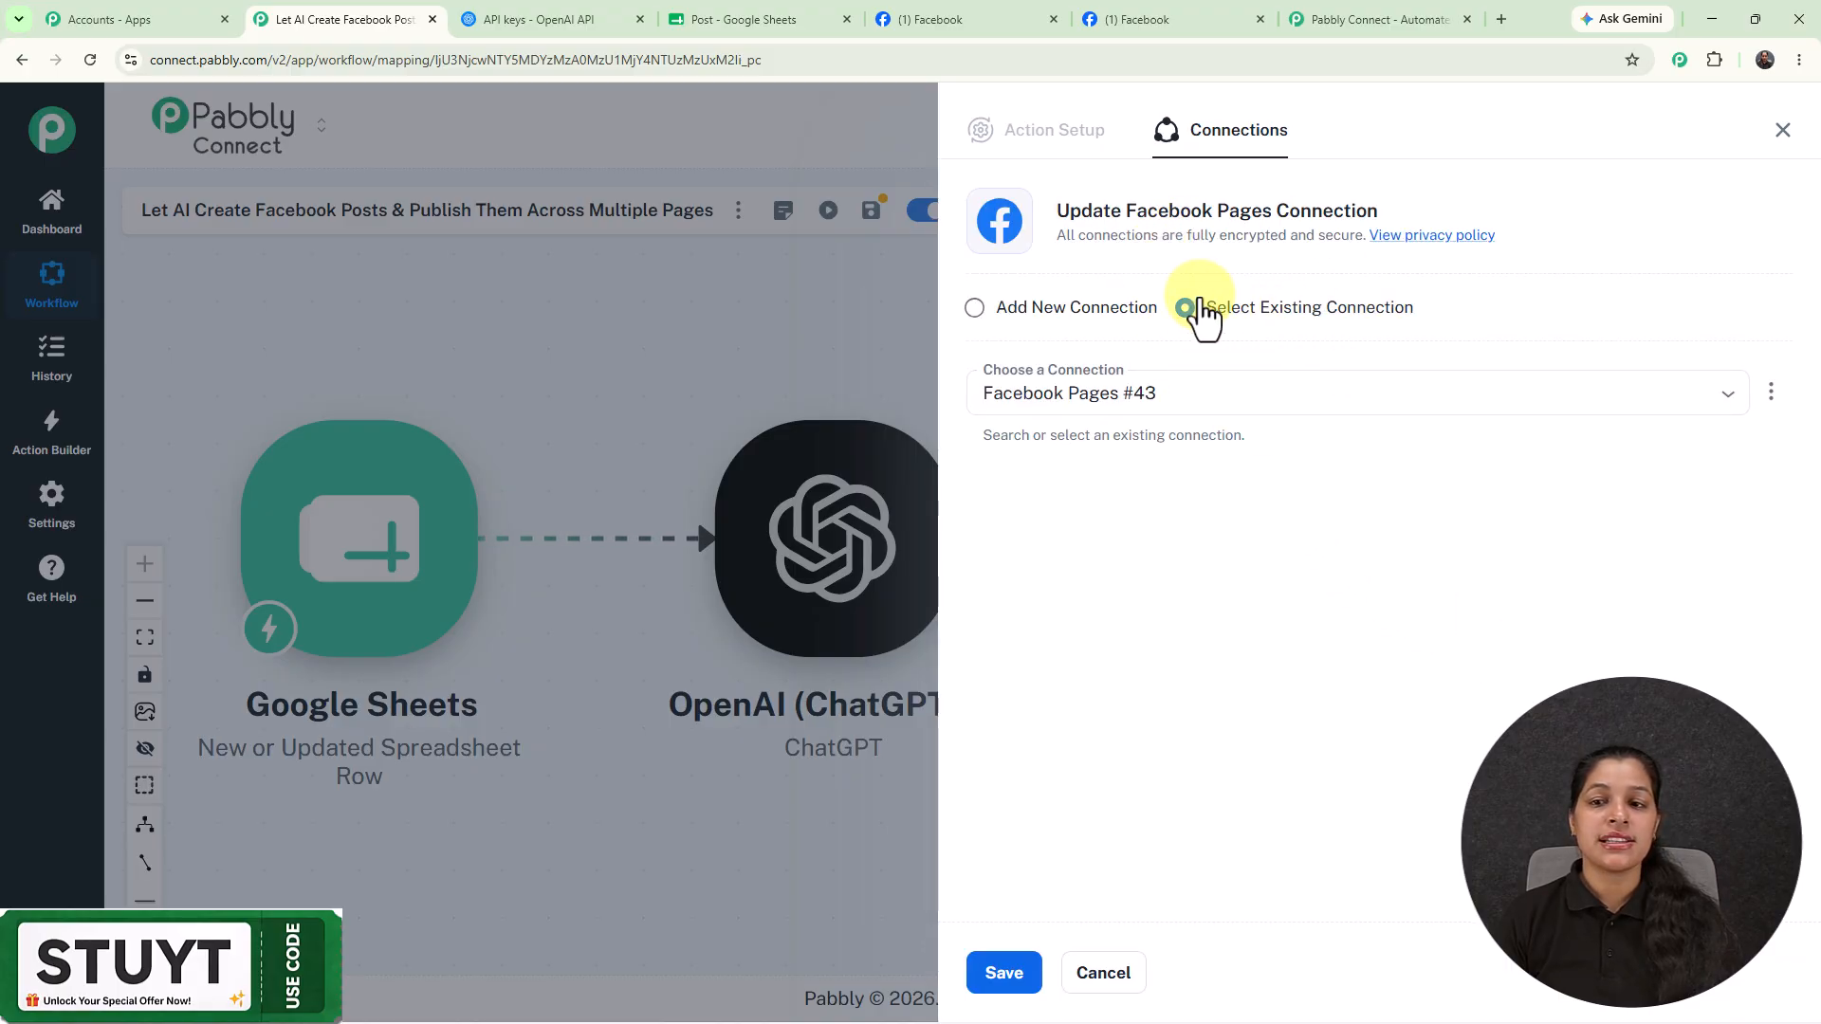
click(994, 972)
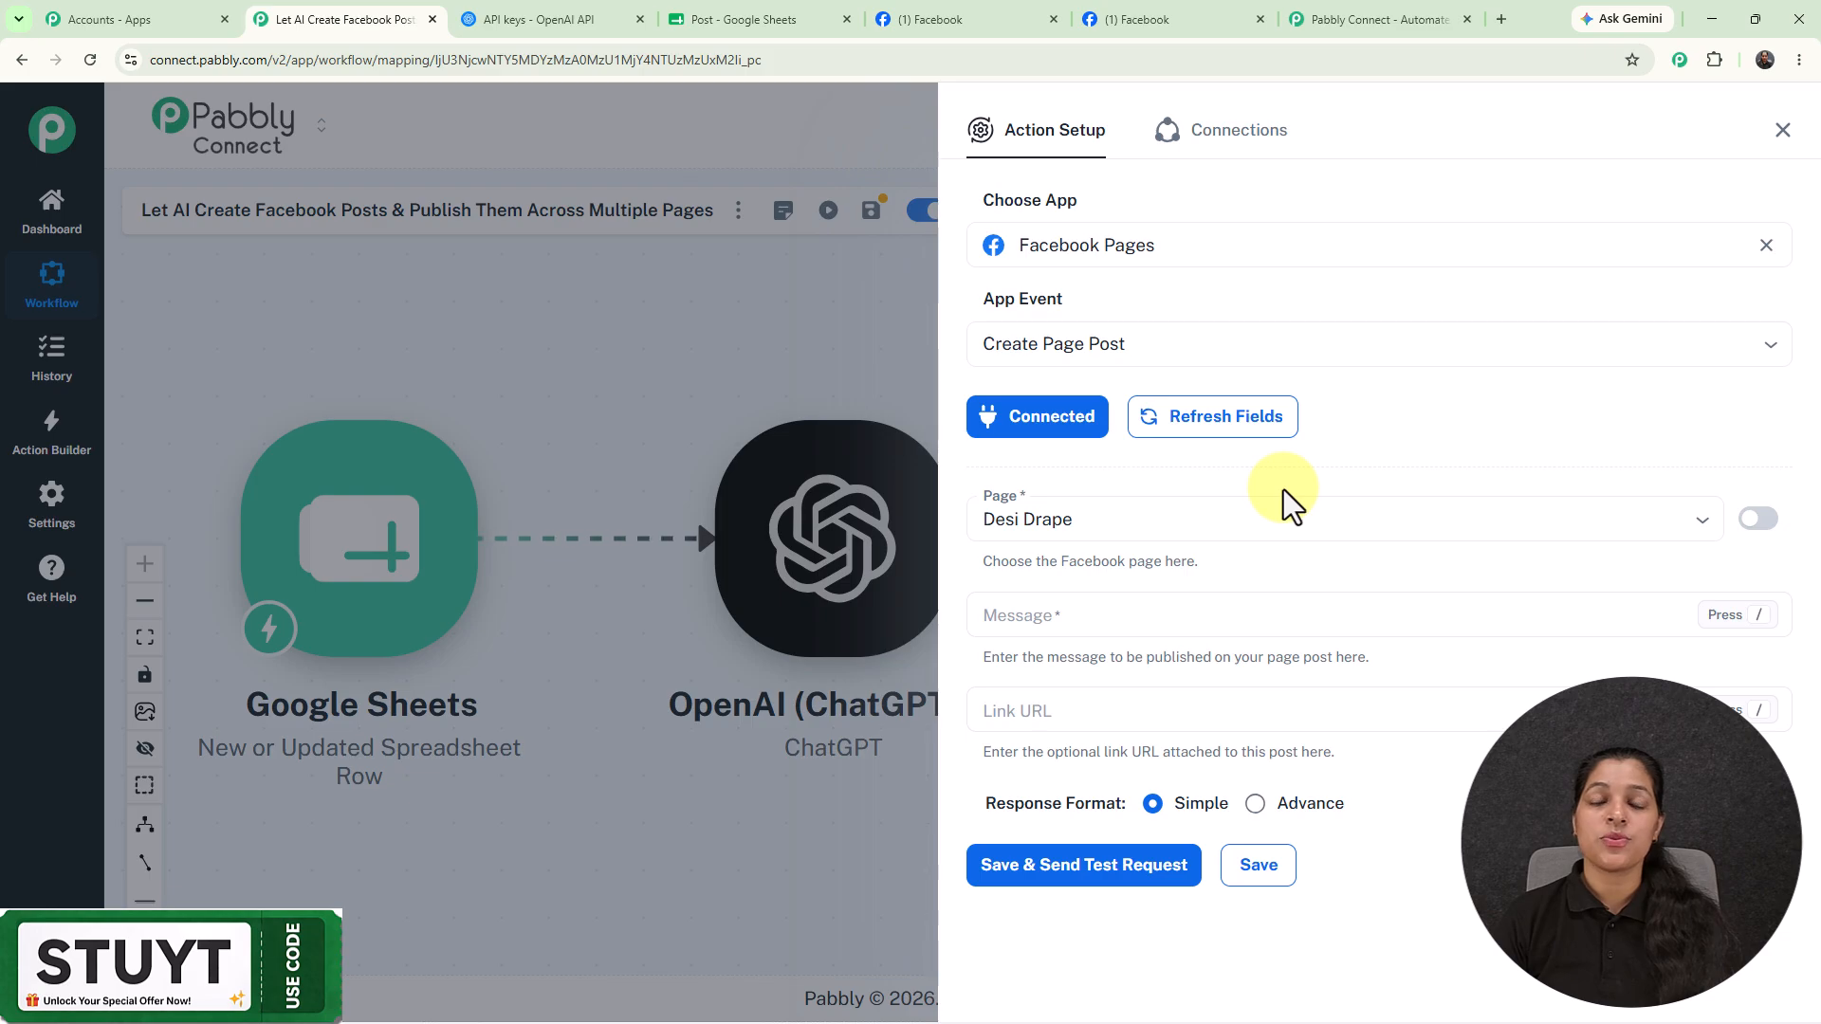
Choose Desi Drape as the page to publish on, checking it against the page open on Facebook.
click(1137, 19)
scroll(891, 256, up, 5)
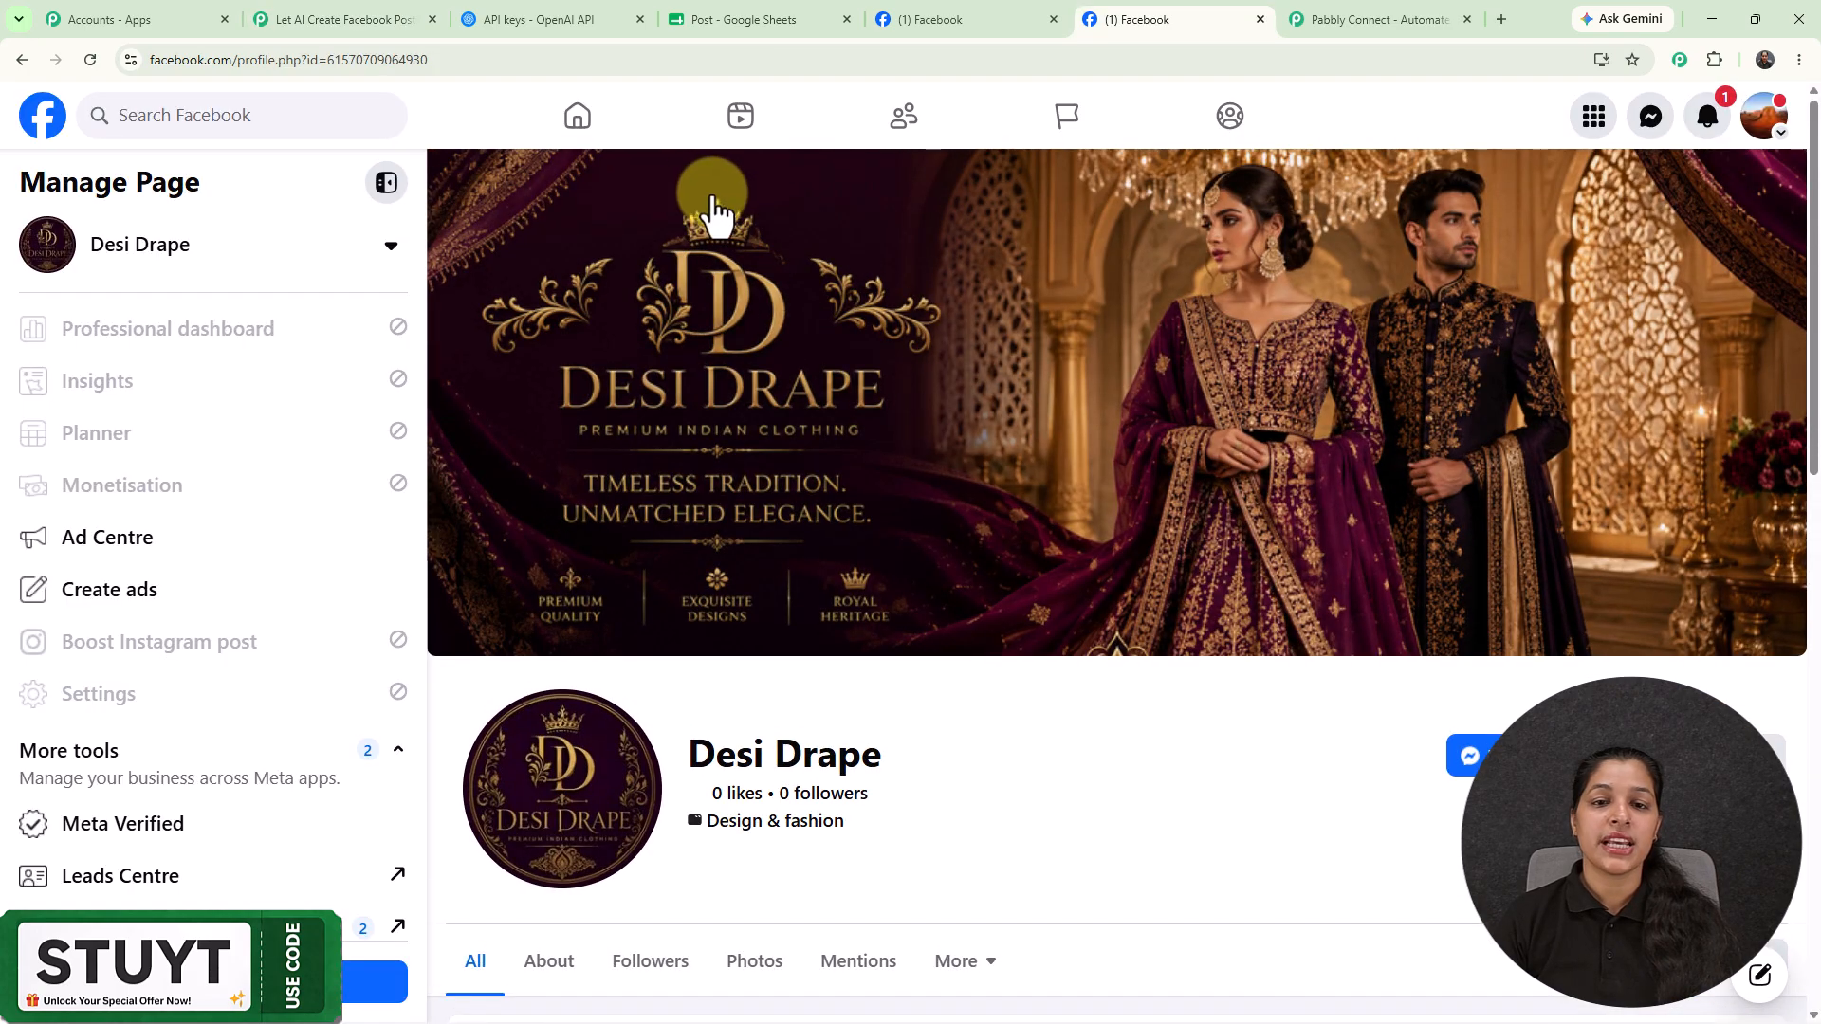
click(349, 19)
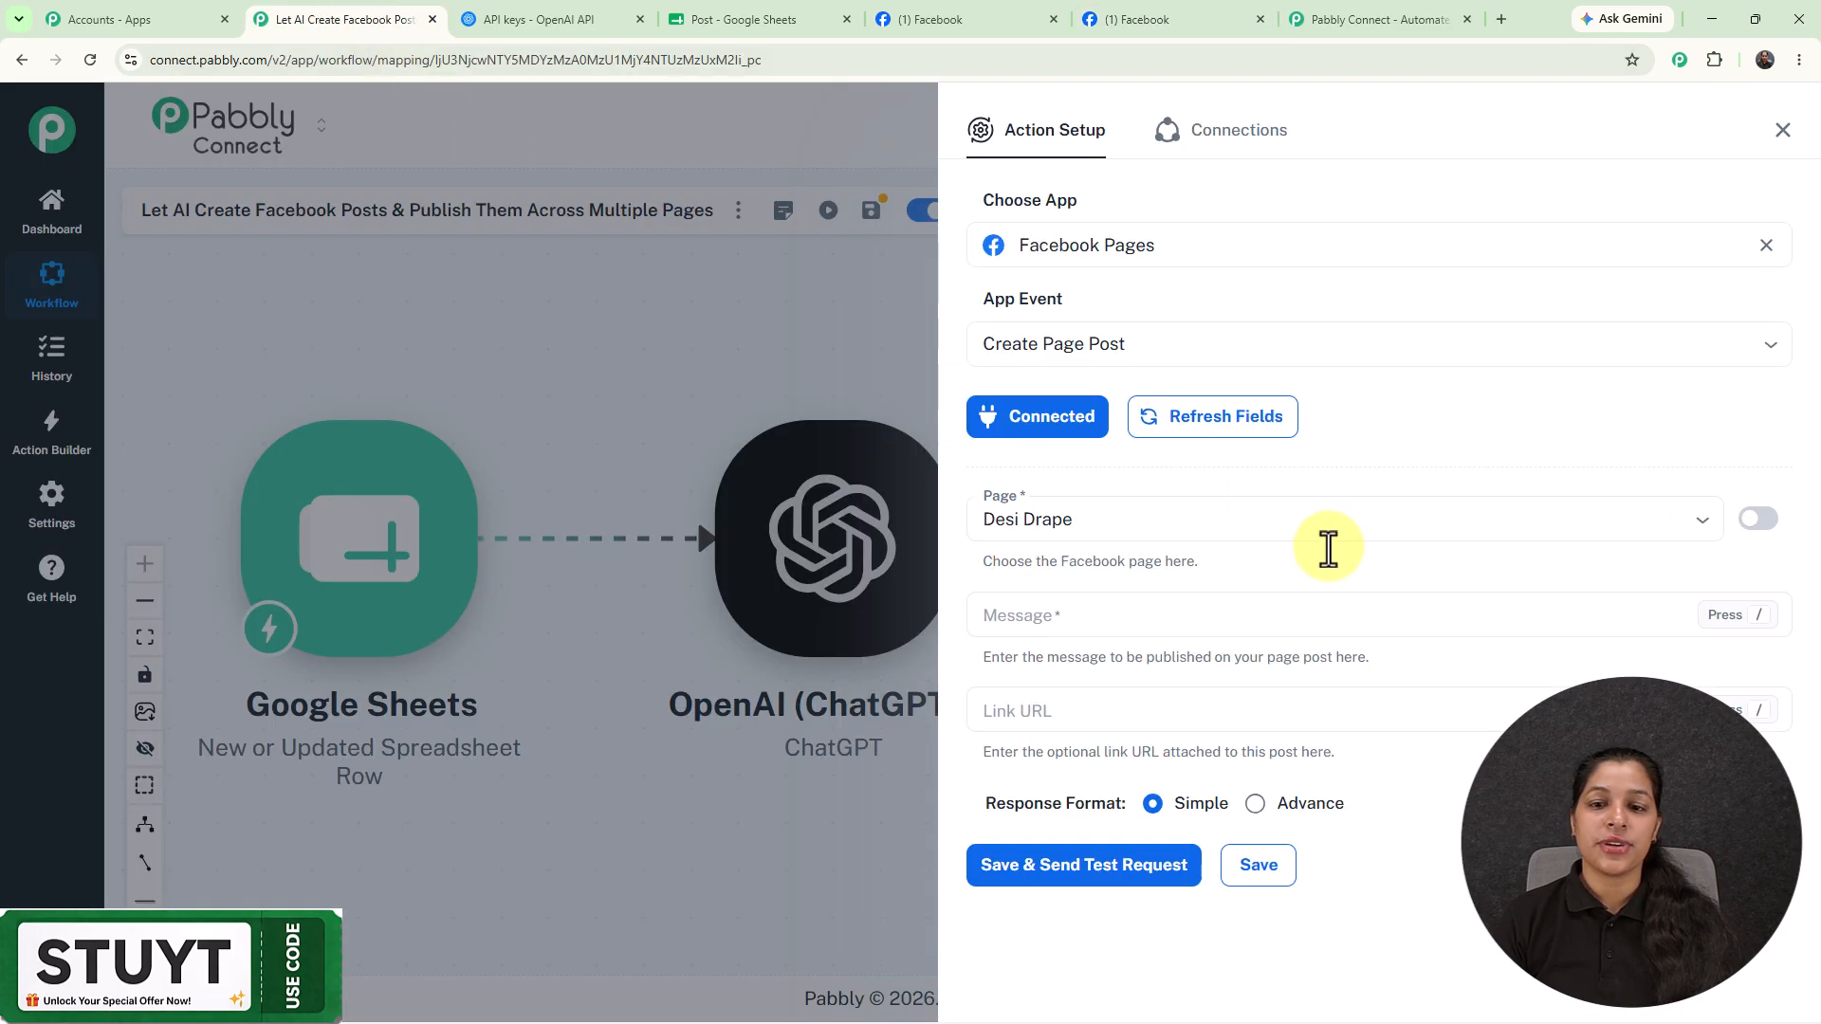
click(1323, 517)
click(1283, 454)
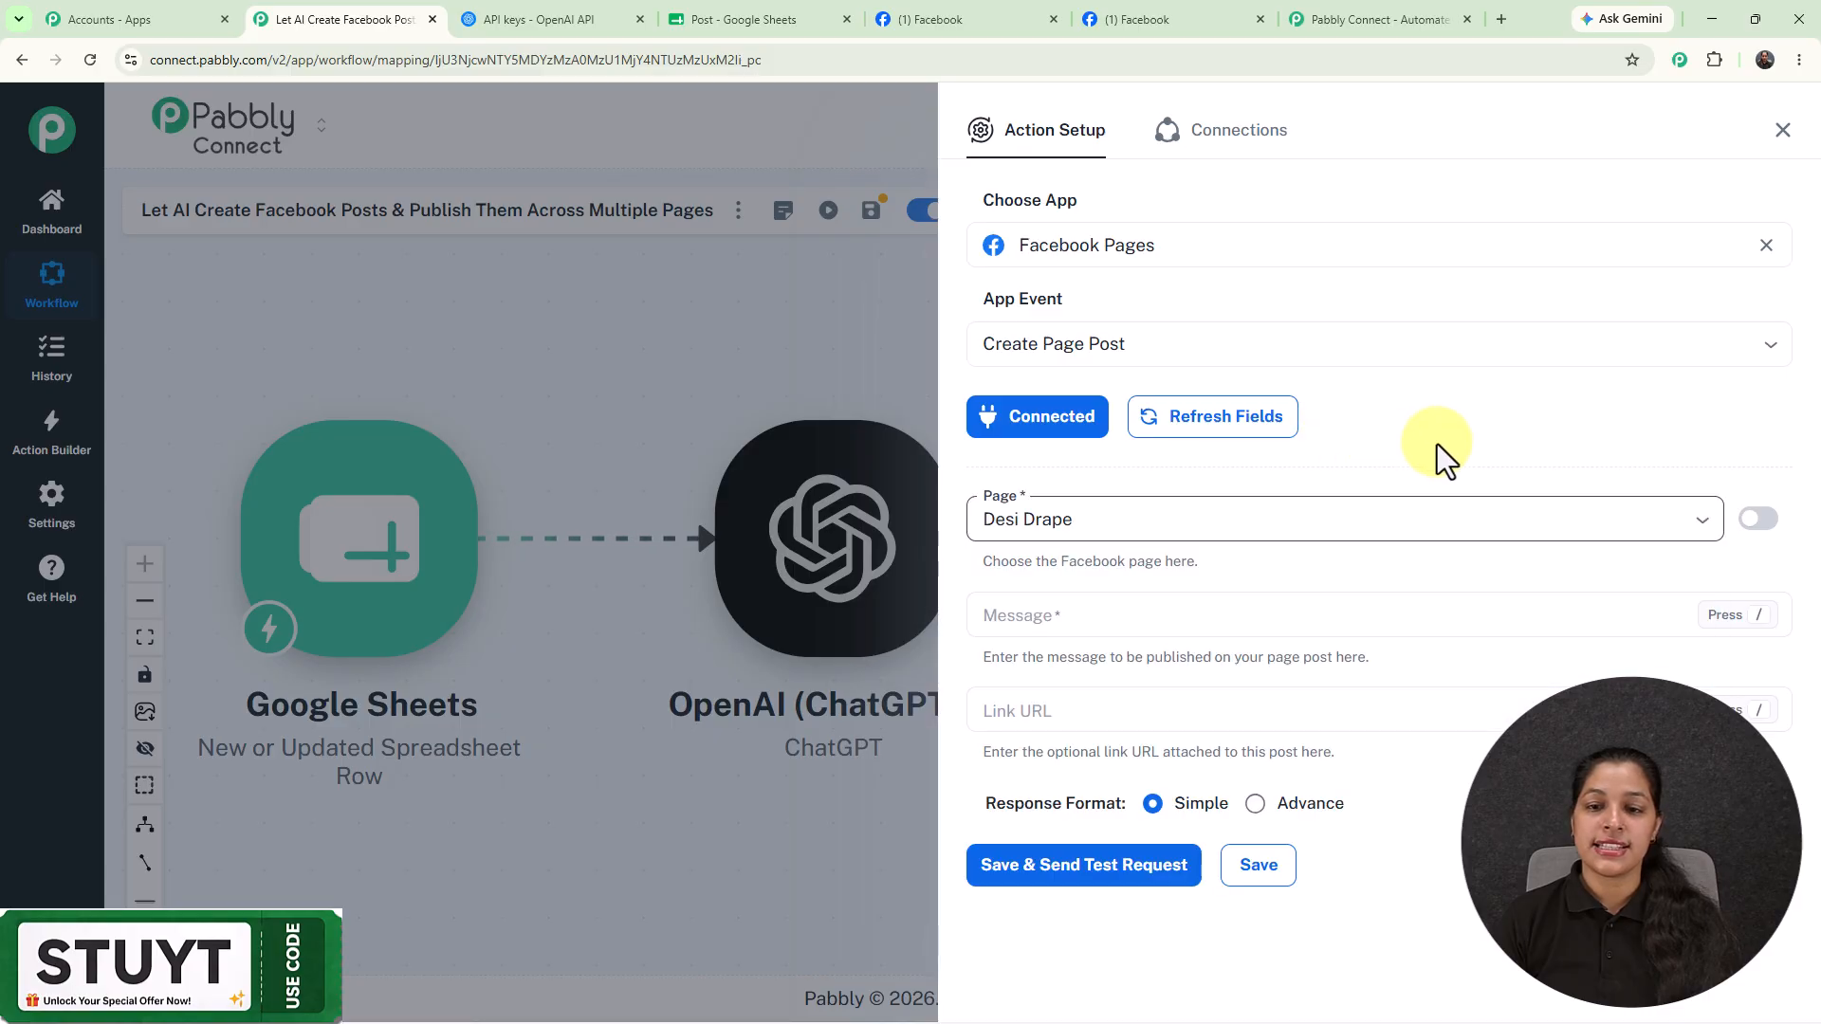
Map the ChatGPT step's "choices 0 message content" value into the Message of the Desi Drape post.
click(1181, 624)
text(/)
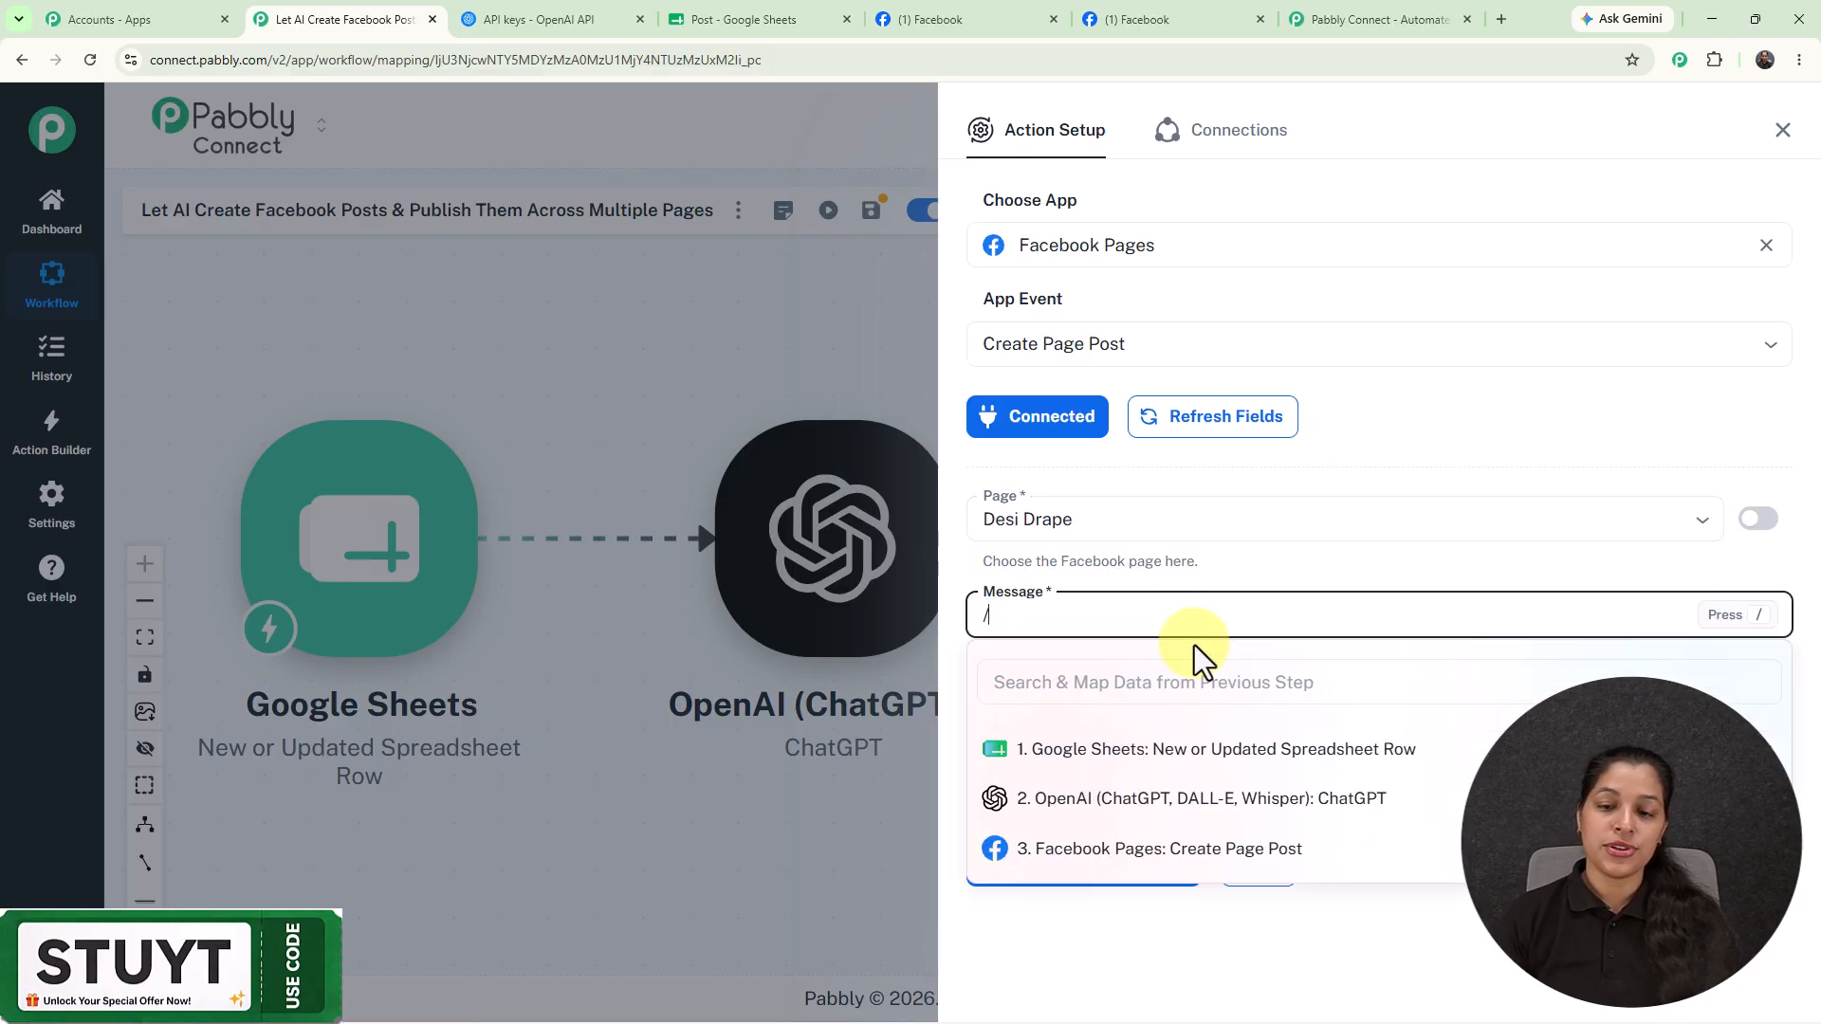
click(1176, 805)
scroll(1176, 934, down, 4)
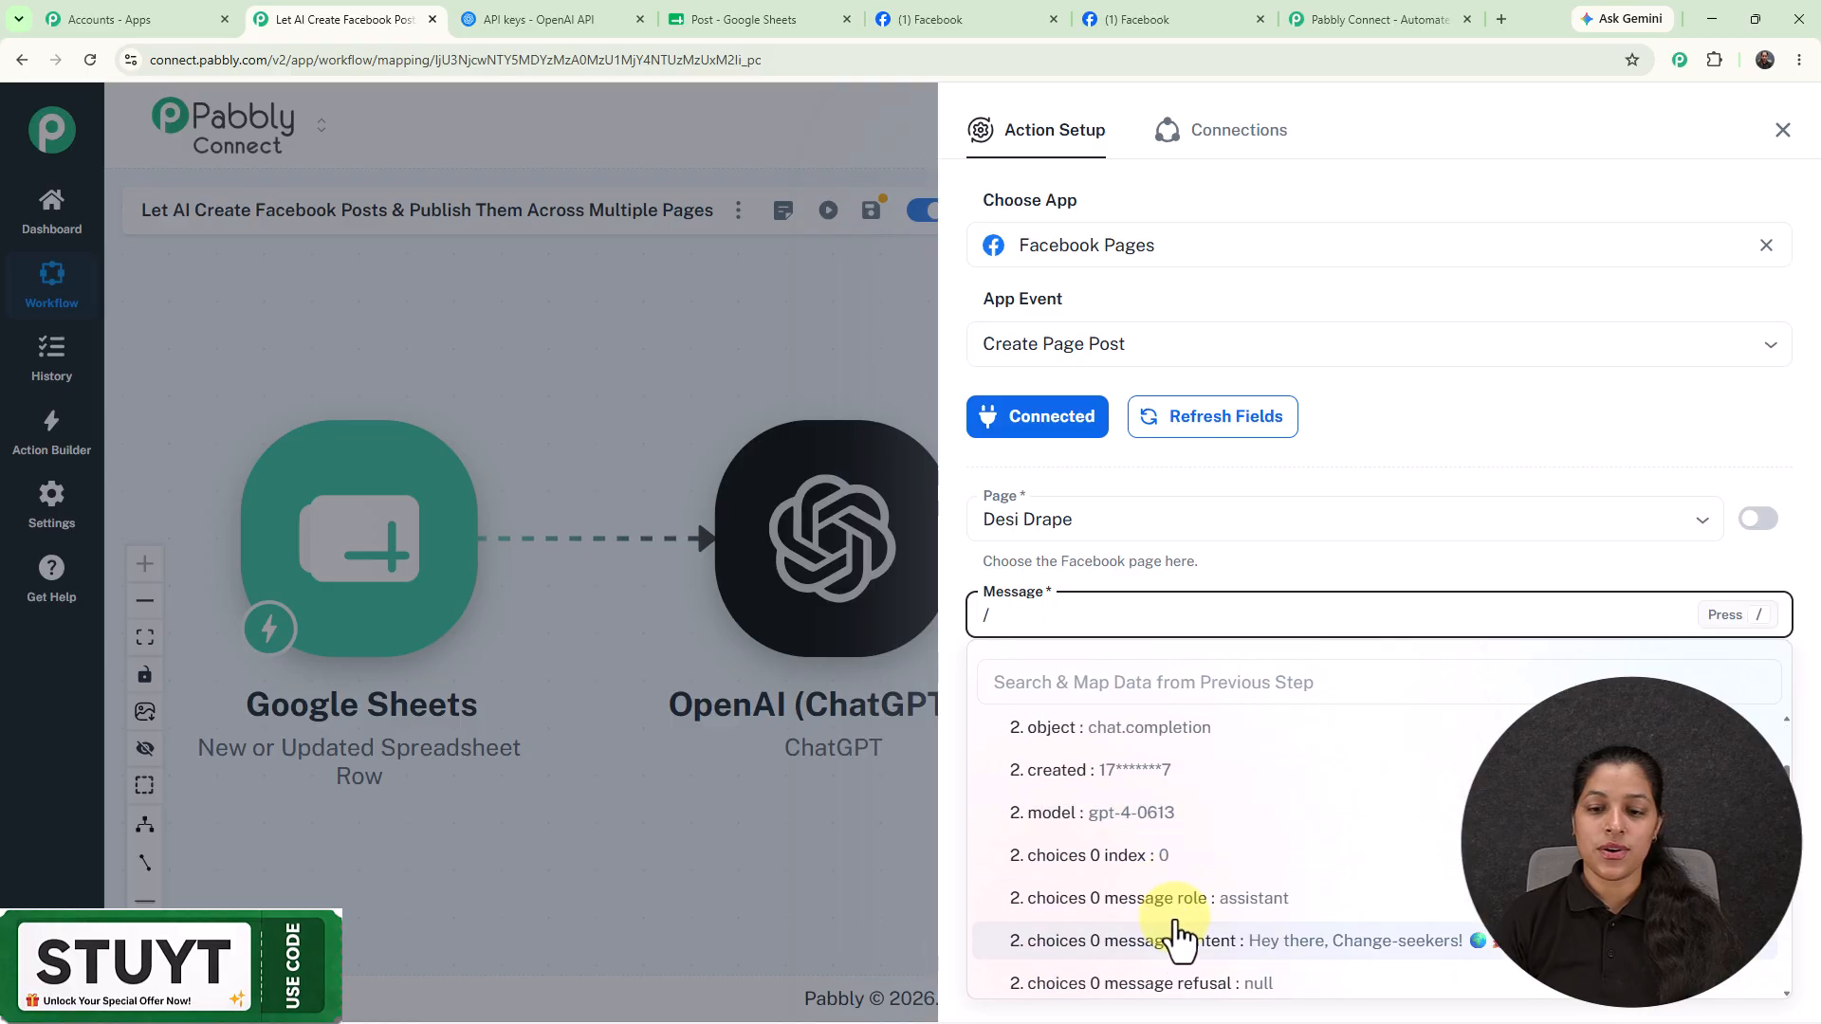
click(1203, 825)
Save the second Facebook Pages action with a test request and go to its received response.
scroll(1240, 634, down, 1)
click(1081, 887)
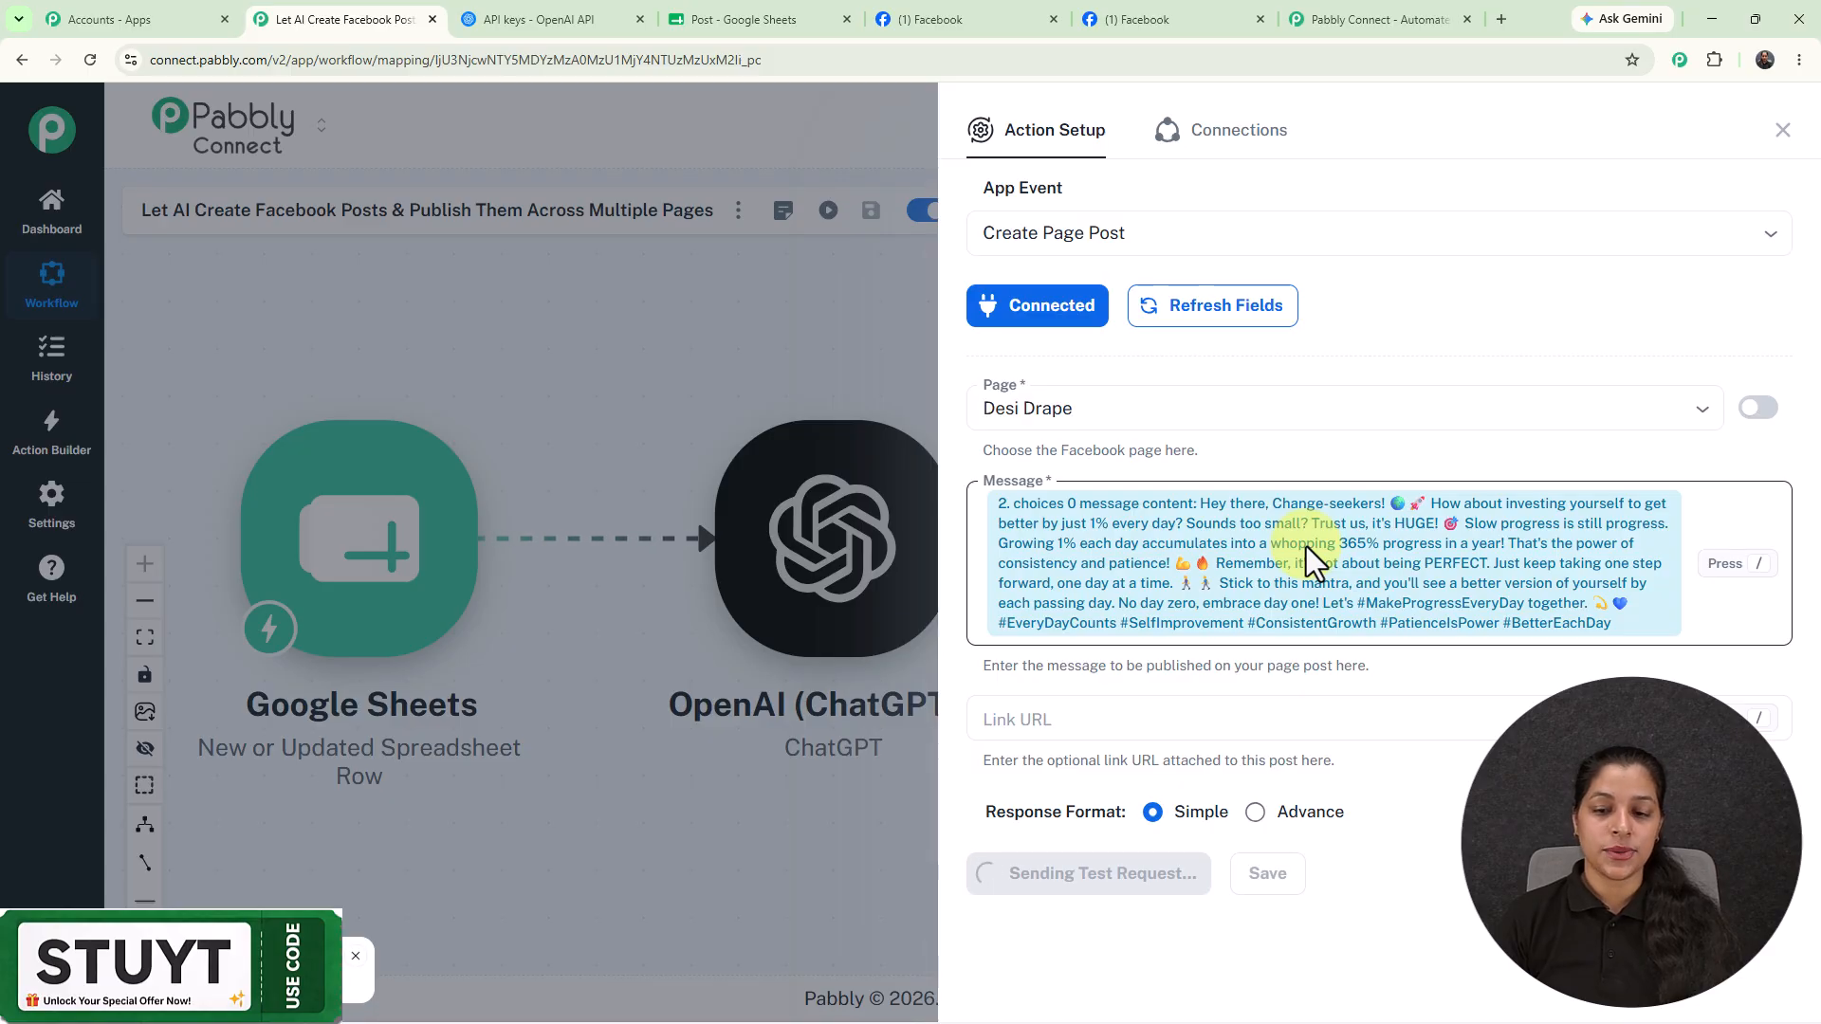
scroll(1306, 547, down, 2)
Reload the Desi Drape Facebook page and expand its newest post to read it in full.
click(1213, 19)
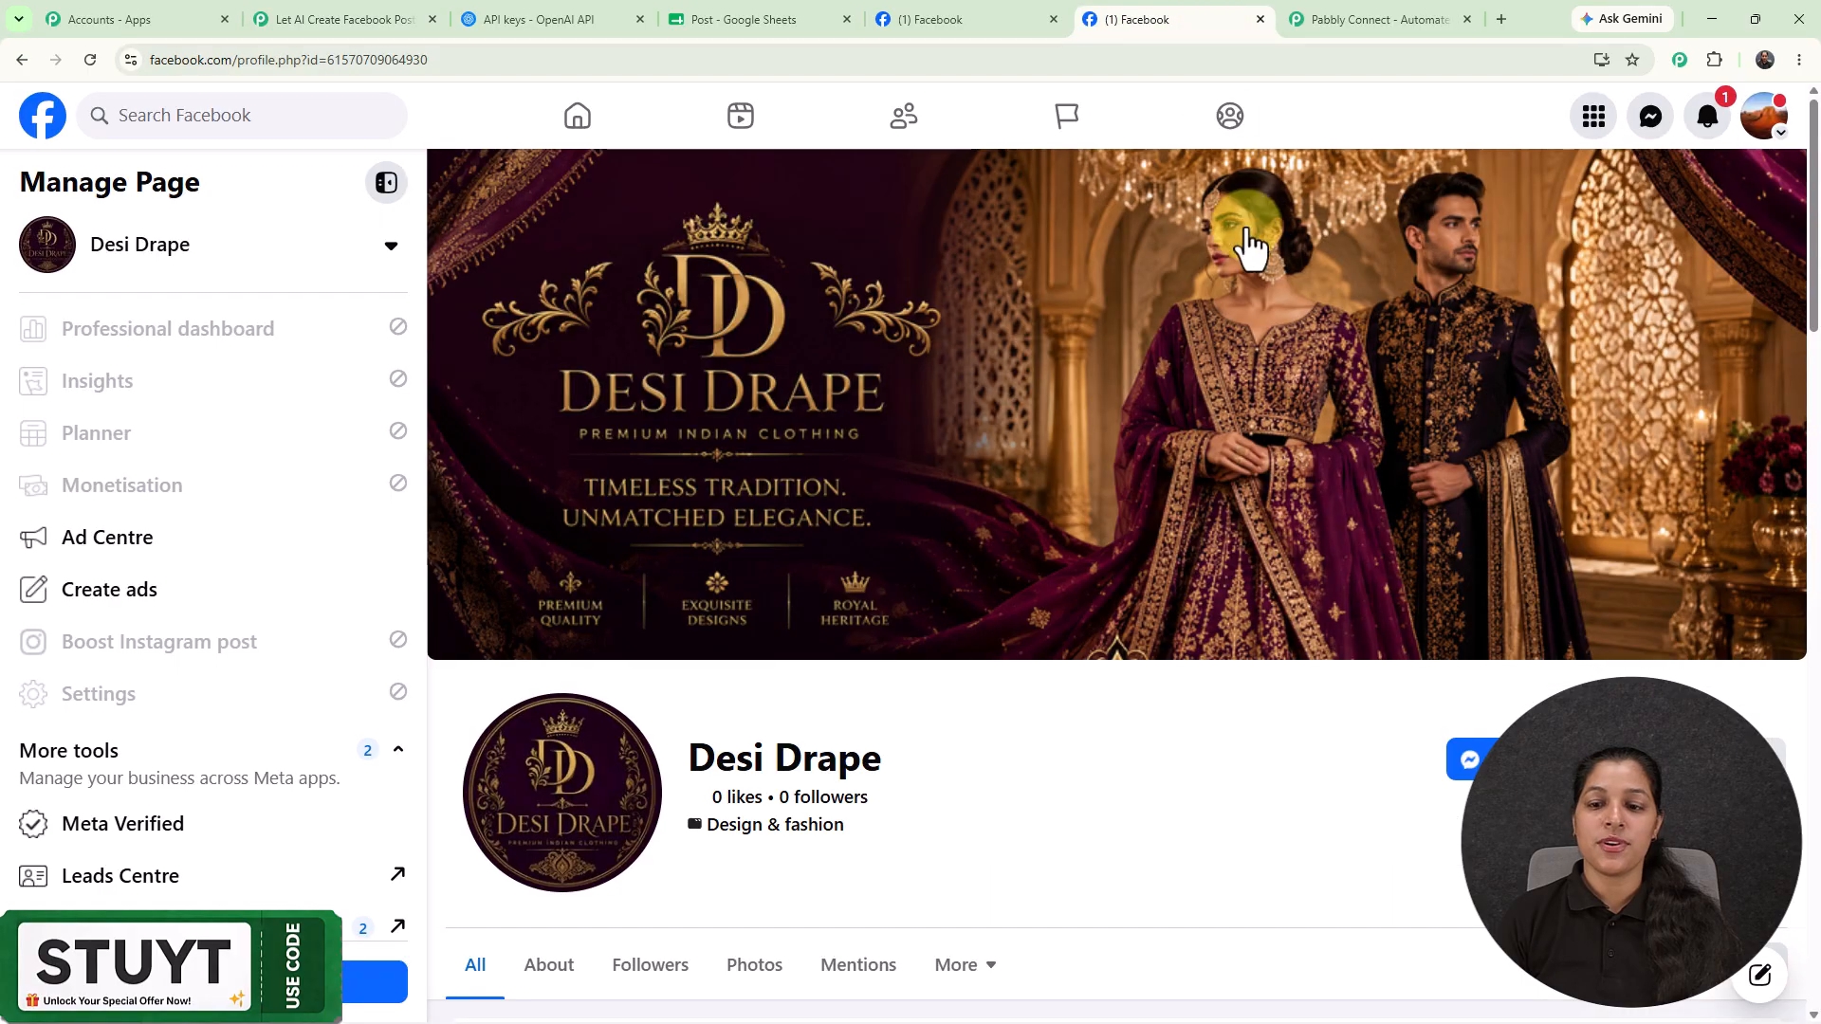
scroll(1122, 638, down, 2)
scroll(1122, 638, down, 4)
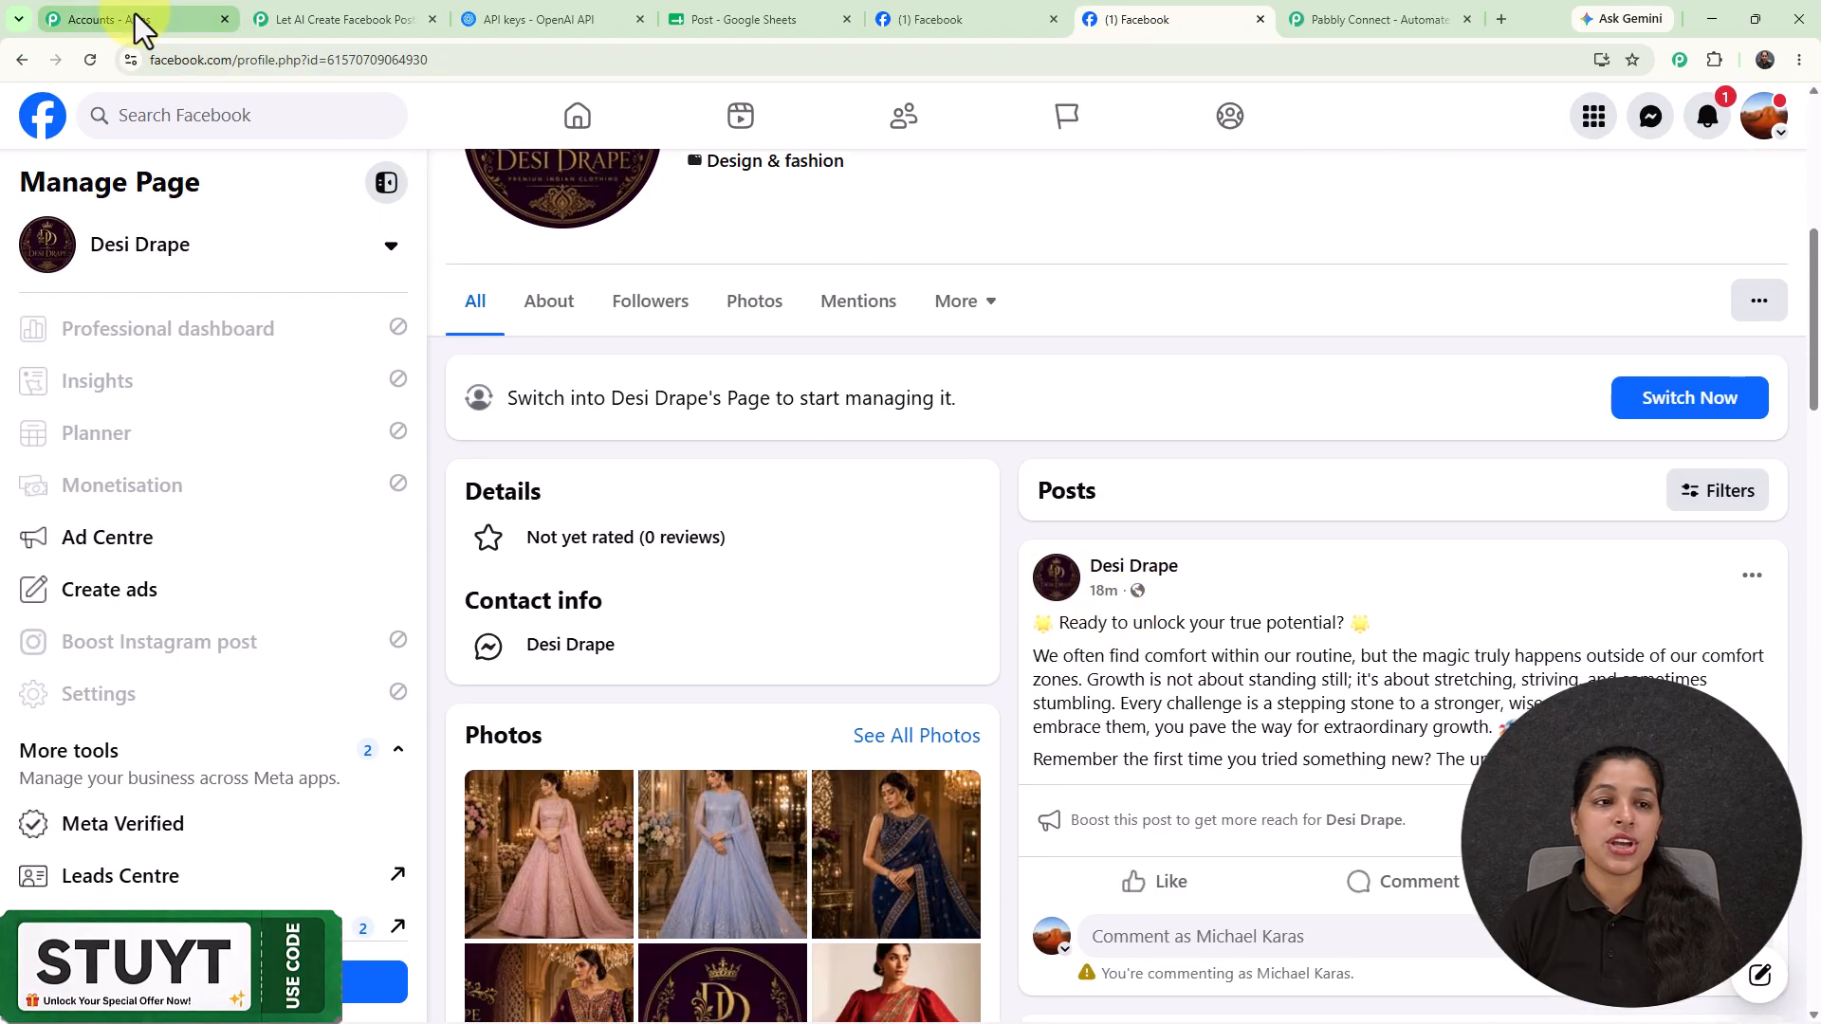
click(90, 59)
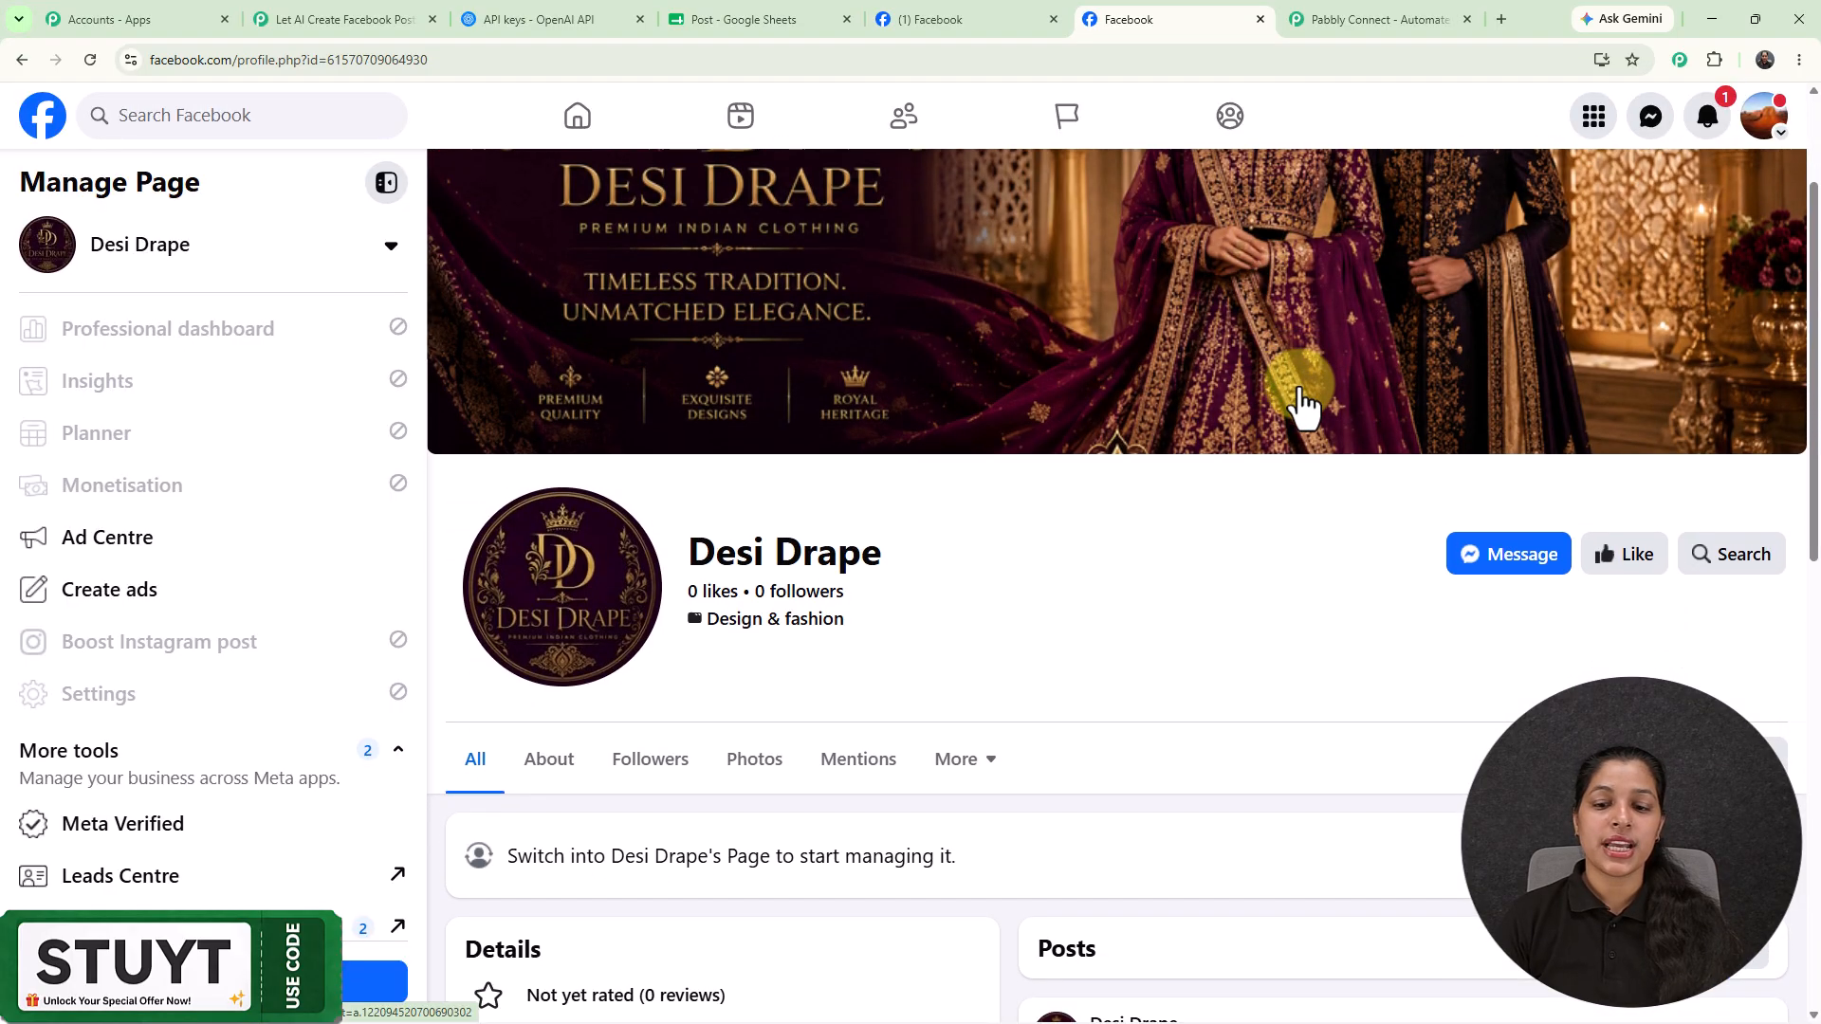
scroll(1305, 637, down, 8)
scroll(1305, 640, down, 1)
drag(1033, 329, 1493, 482)
scroll(1493, 482, up, 5)
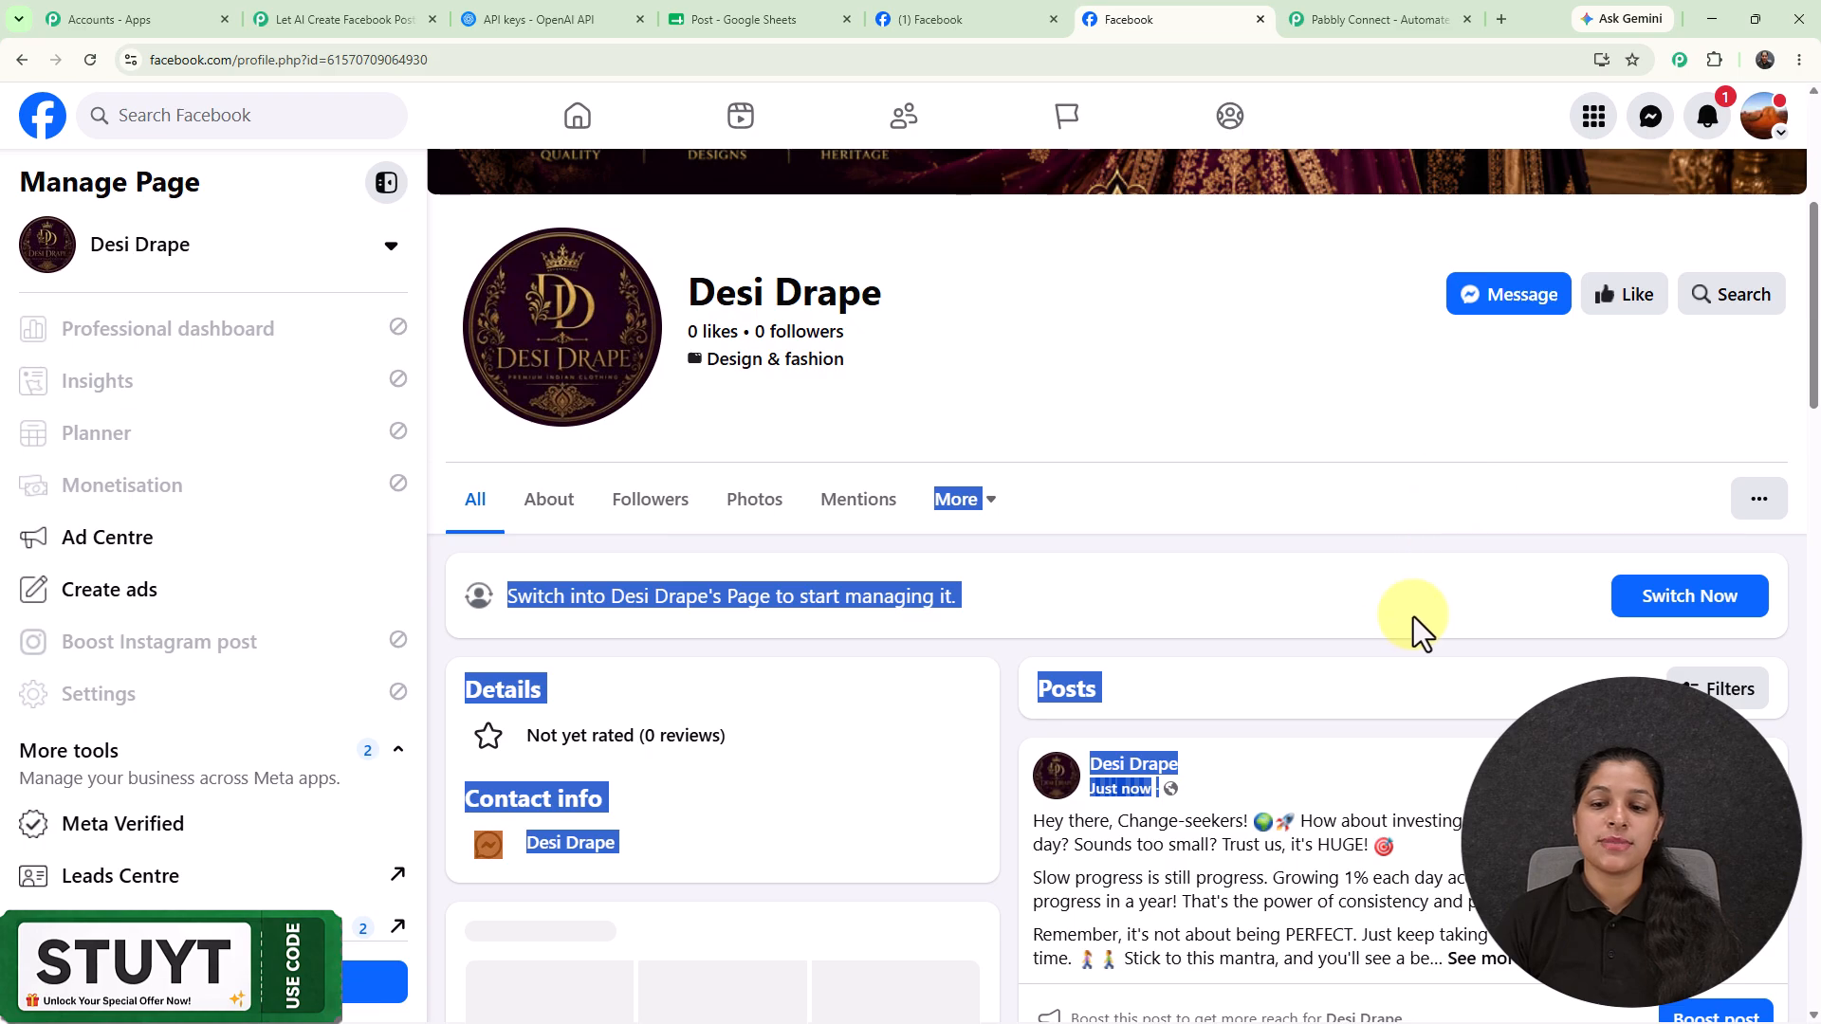
click(1387, 605)
scroll(1387, 605, down, 3)
click(1487, 679)
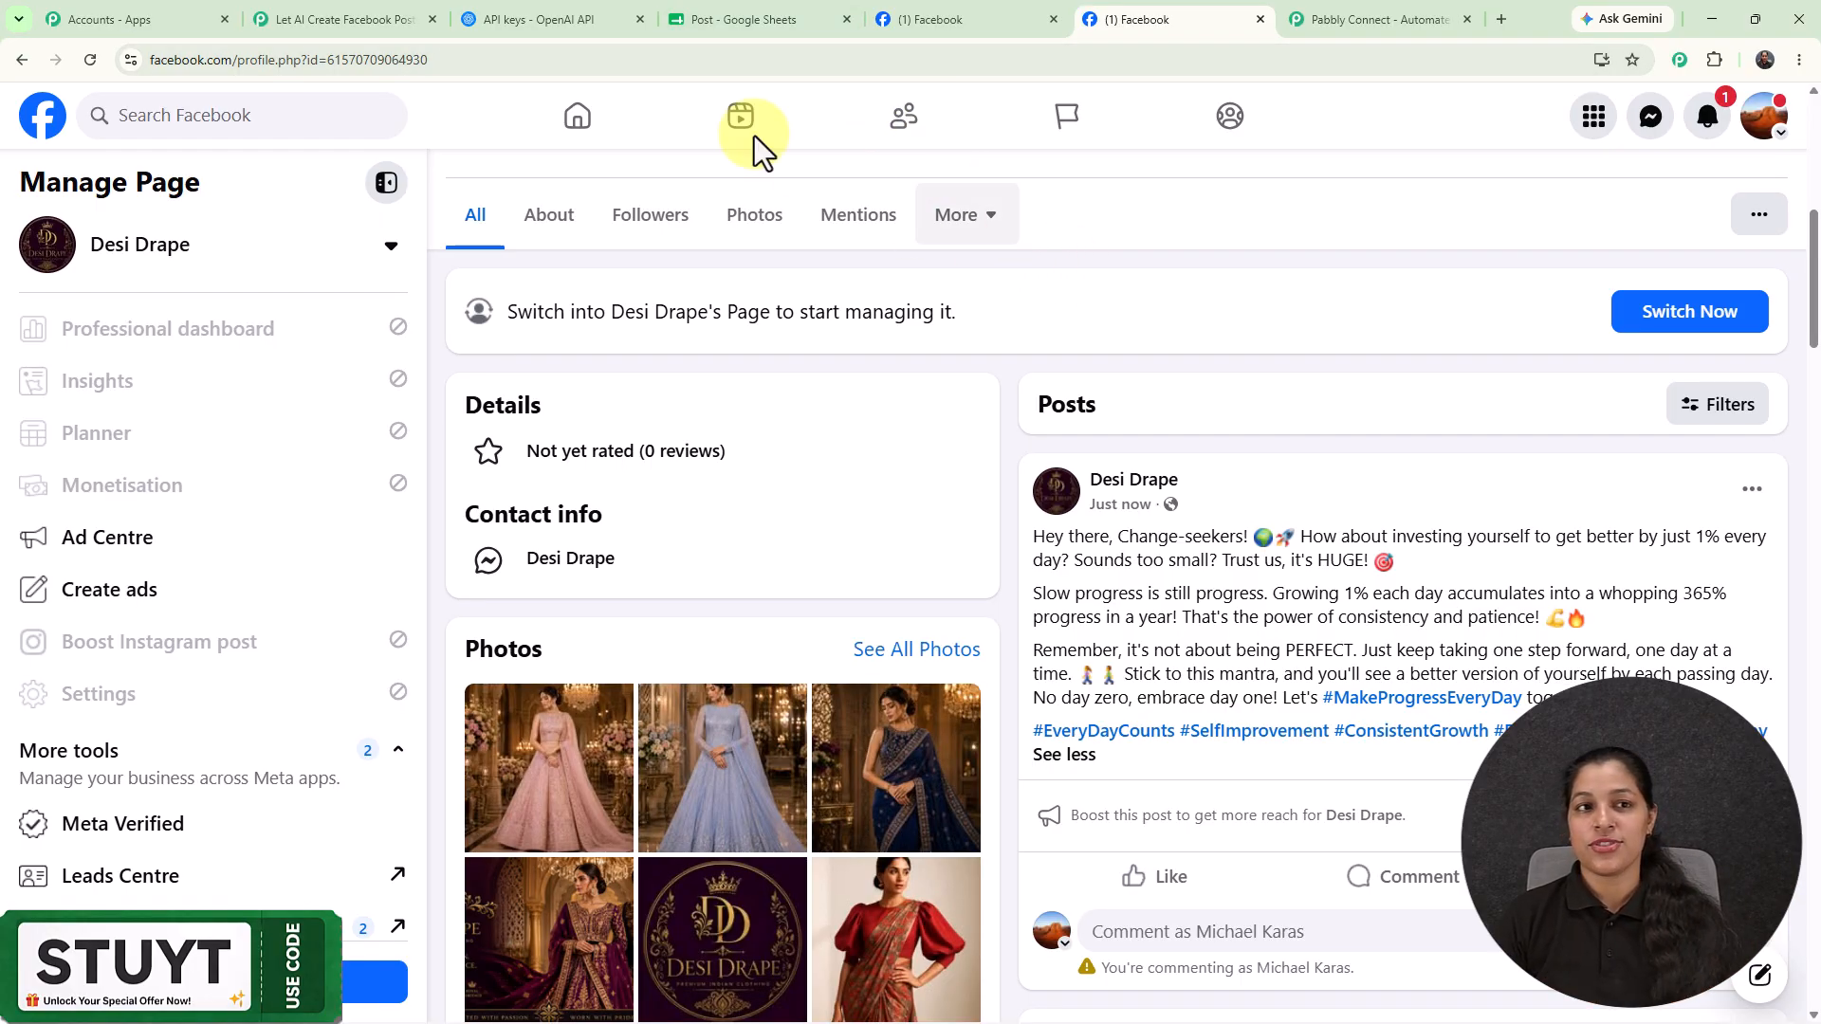
Return to the Pabbly Connect workflow, close the Facebook Pages setup and review the complete chain of steps.
click(357, 20)
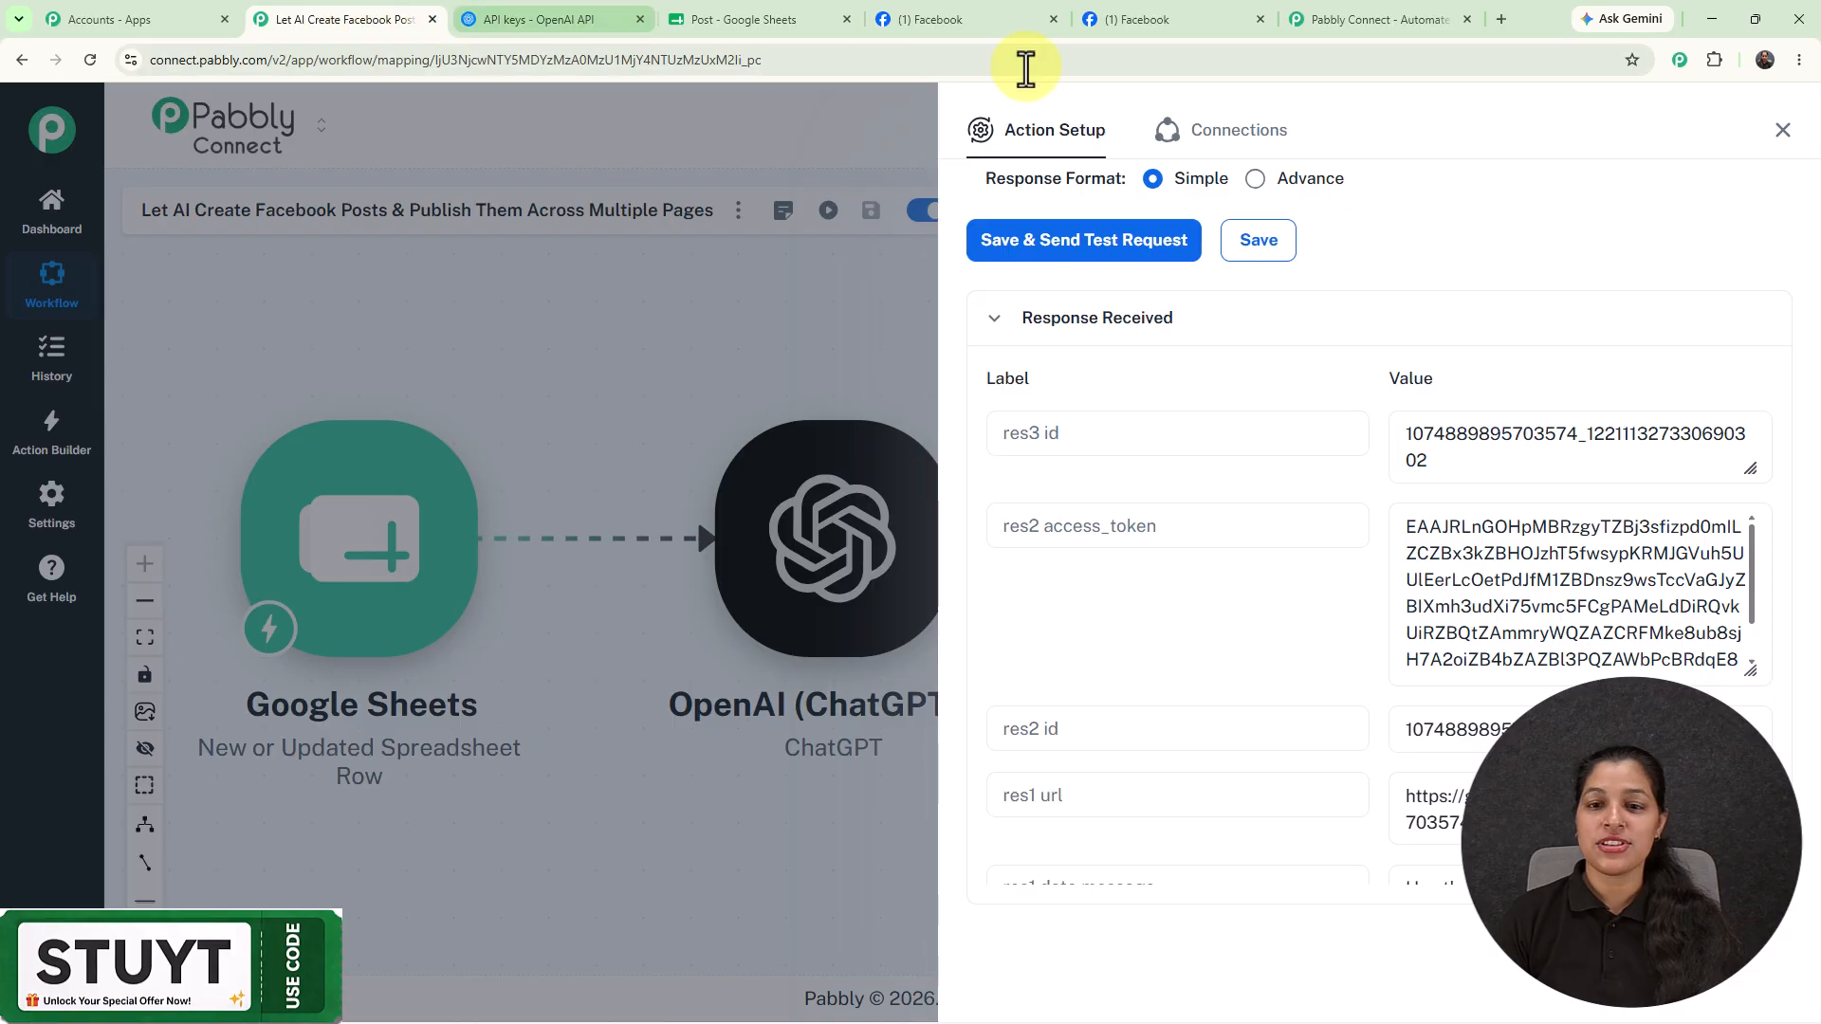
click(1785, 132)
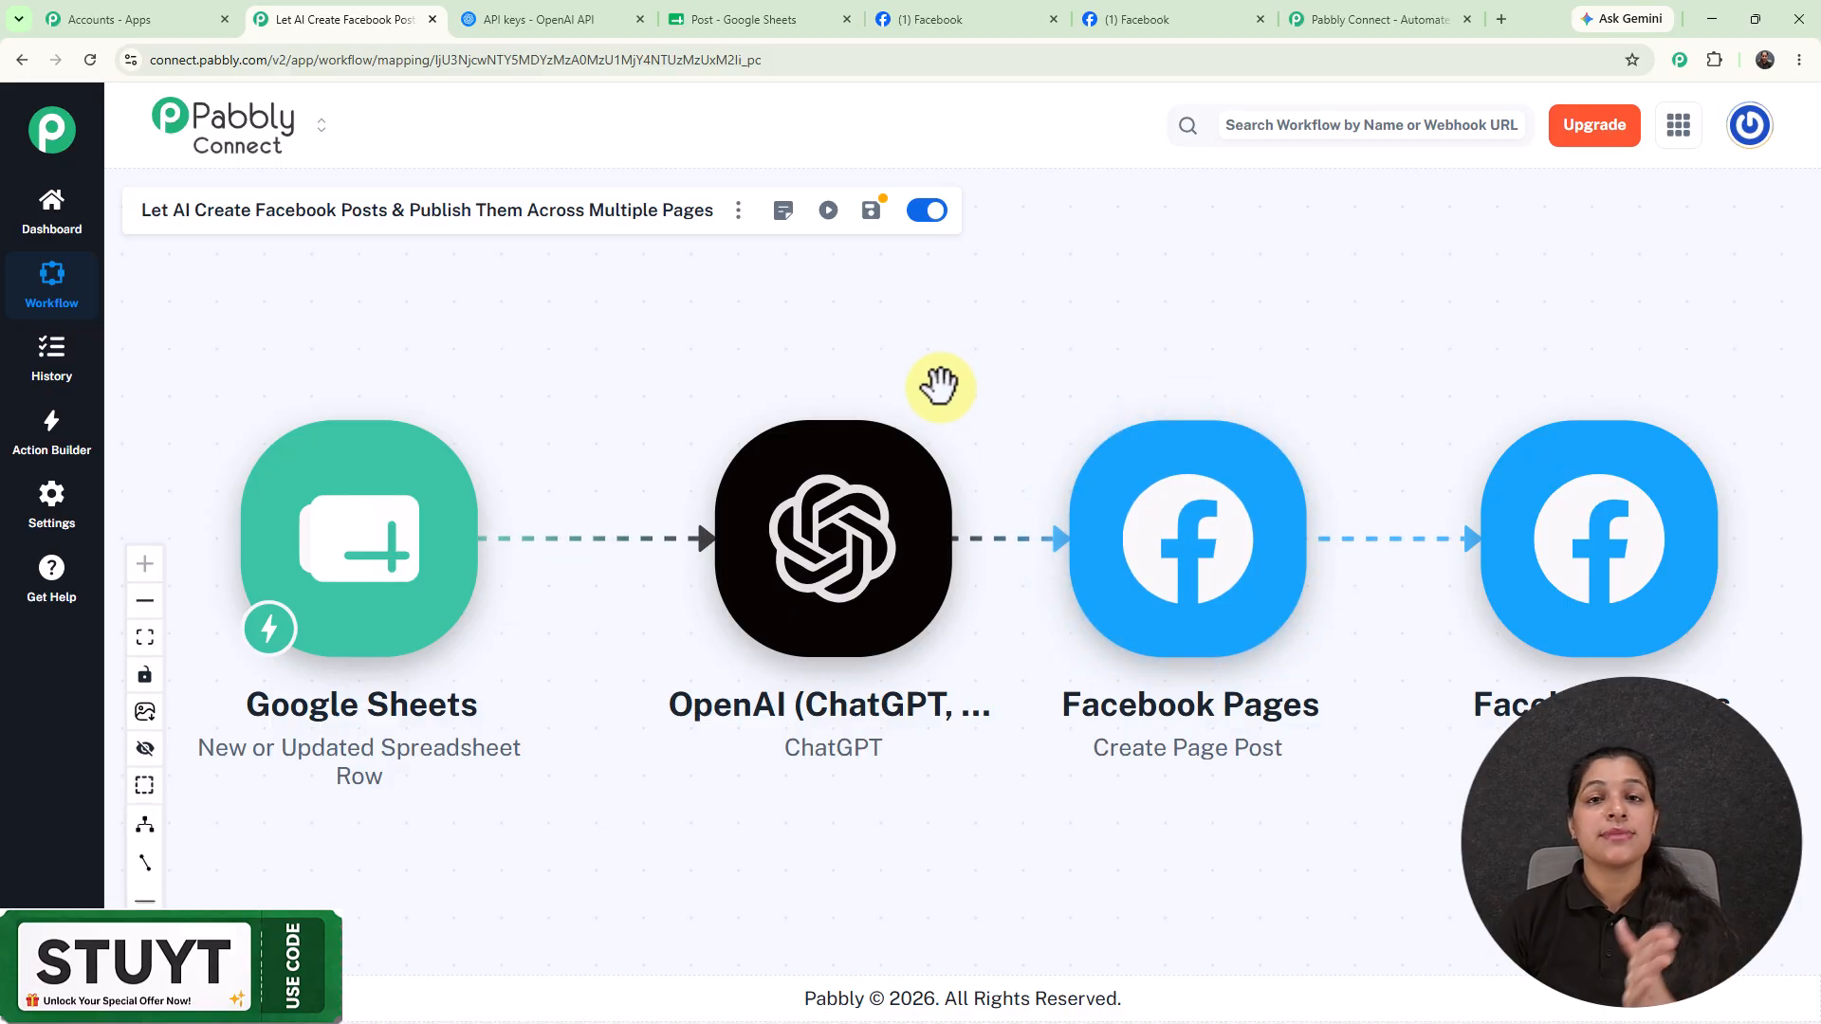
scroll(1309, 341, down, 3)
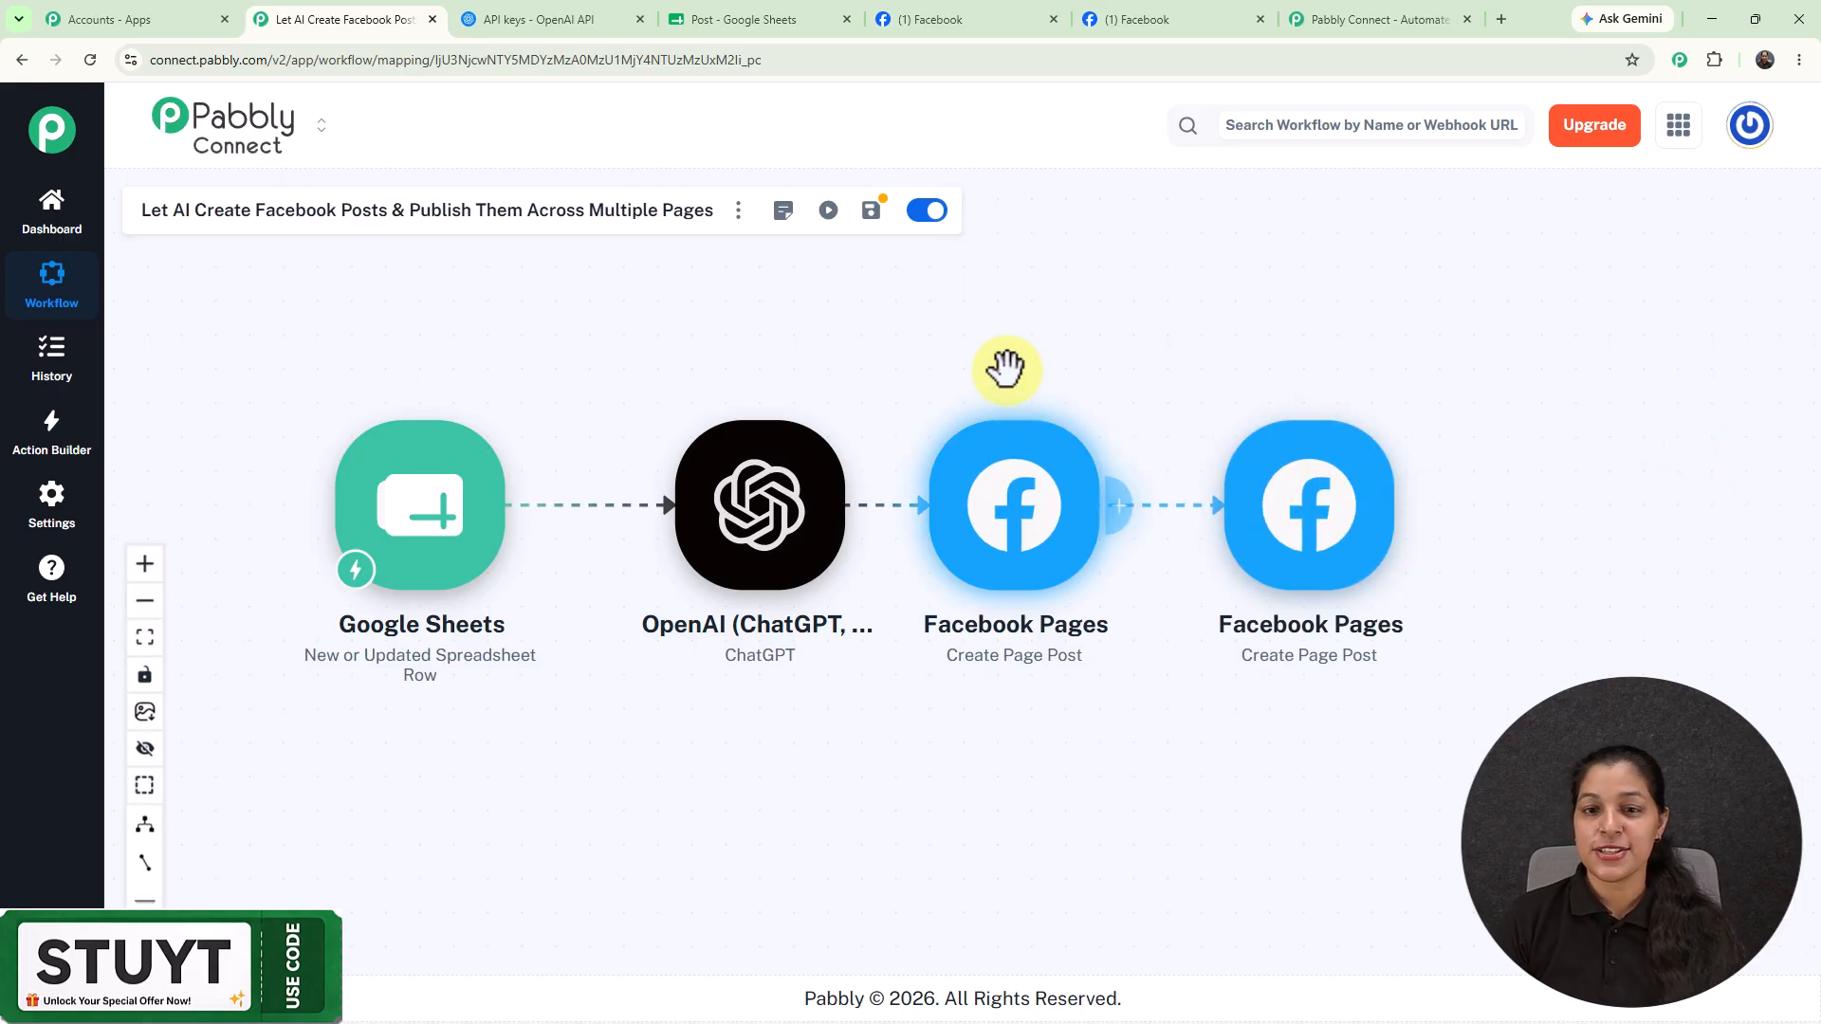
drag(1004, 367, 1077, 399)
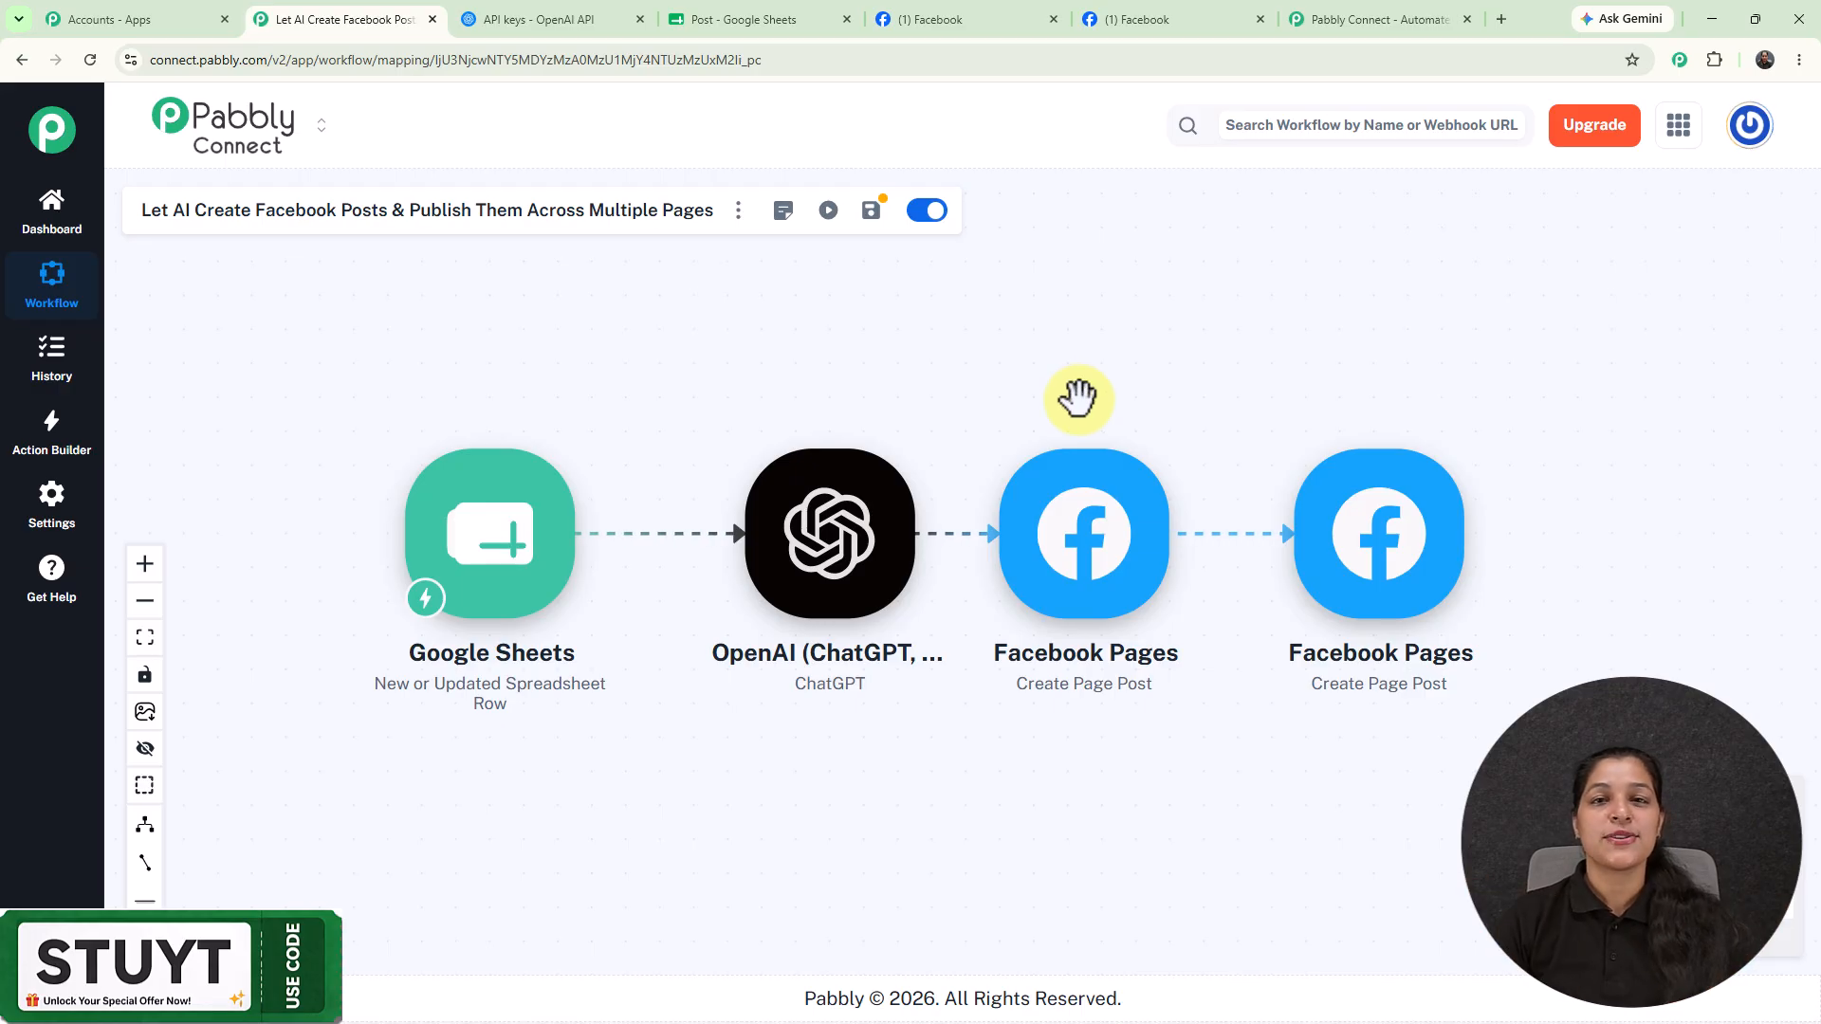